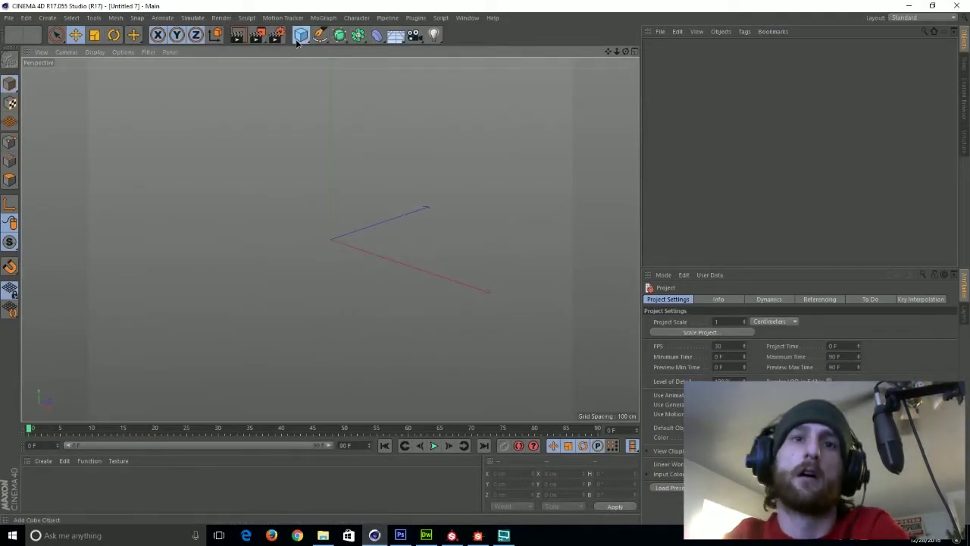
- Create a cylinder with 3 rotation segments and no caps, and make it editable
click(298, 38)
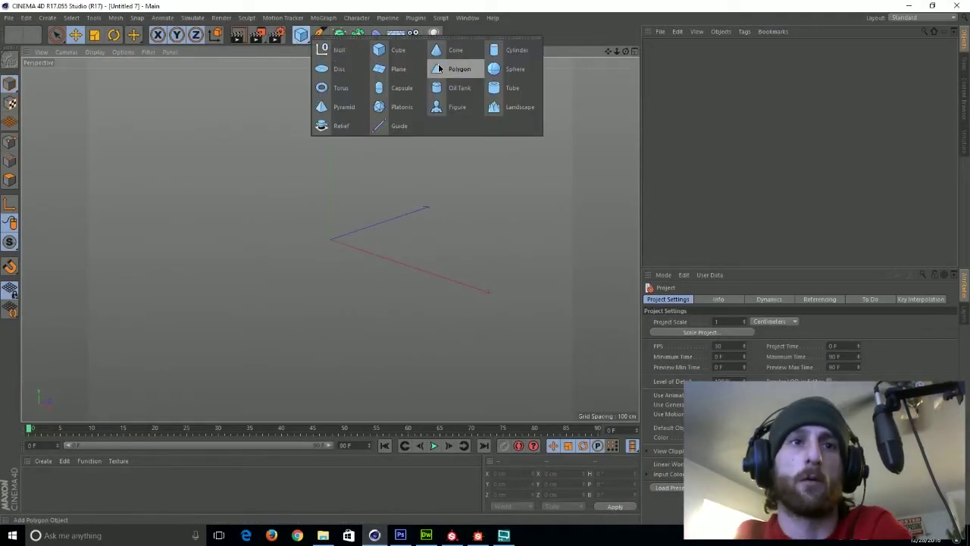
click(494, 51)
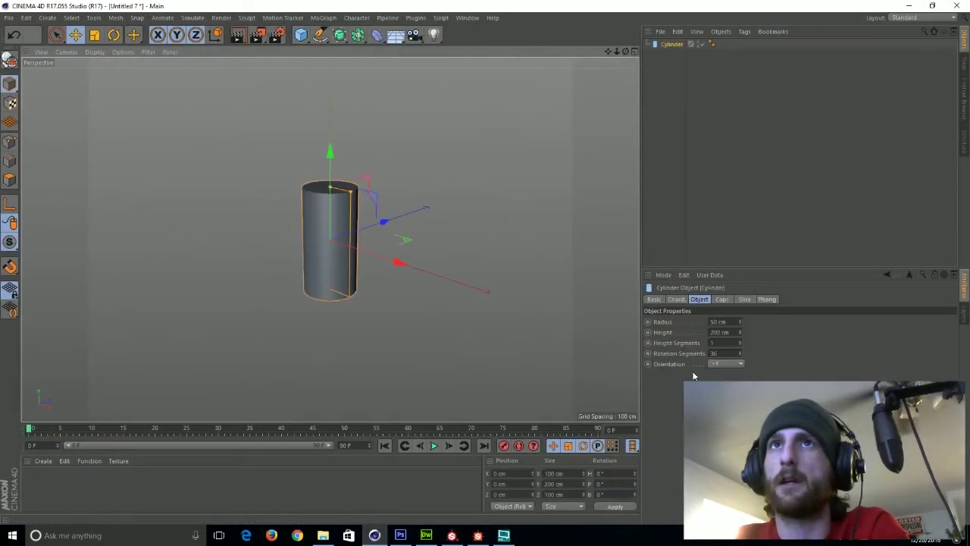
text(3)
key(Return)
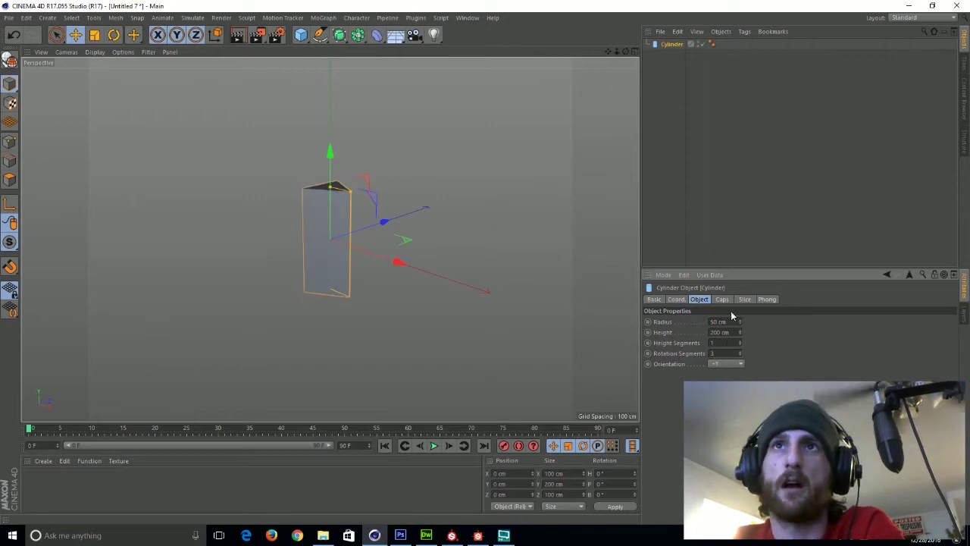
click(722, 298)
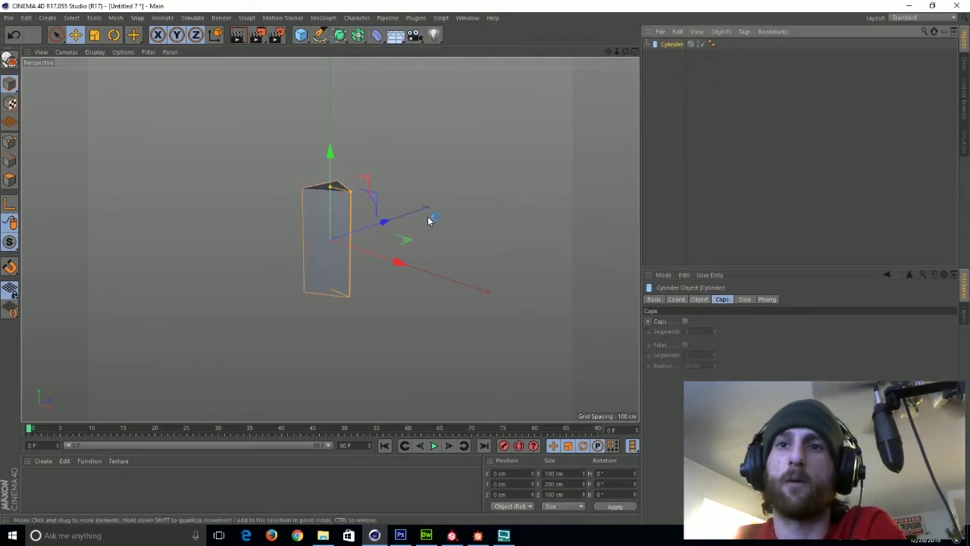
key(c)
- Switch to the BP UV Edit layout and select all of the cylinder's UV polygons
click(922, 18)
click(919, 47)
click(242, 34)
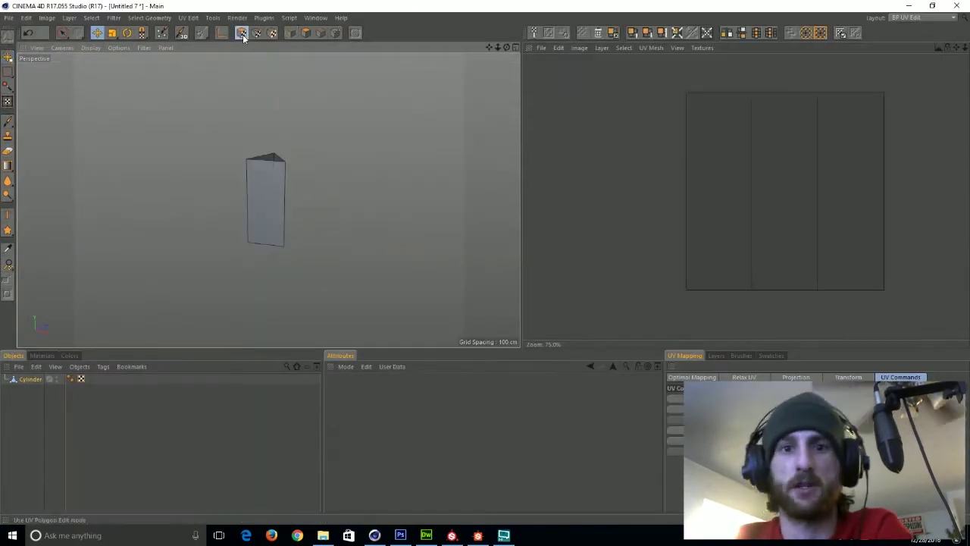
key(ctrl+a)
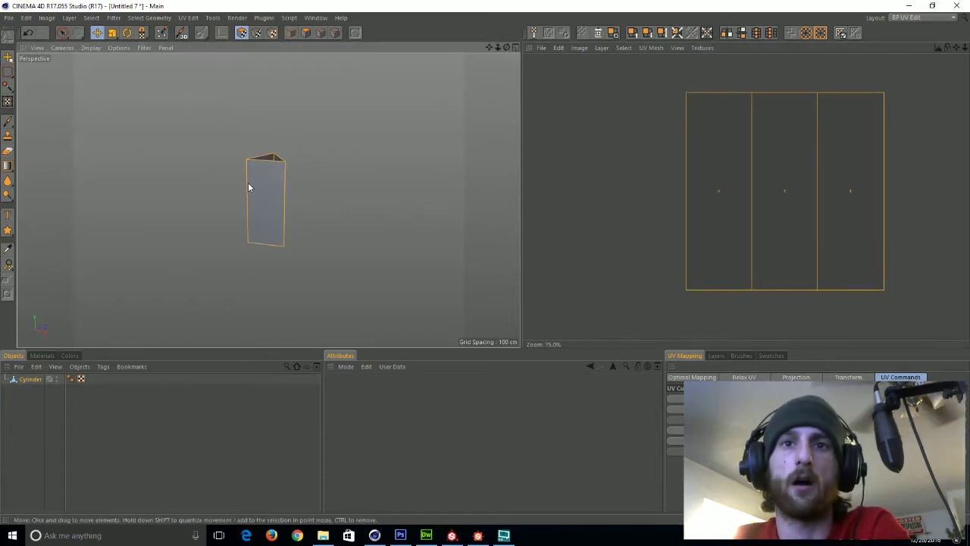
- Select the cylinder's top points and weld them into one centred point so the mesh tapers to a tip
click(334, 33)
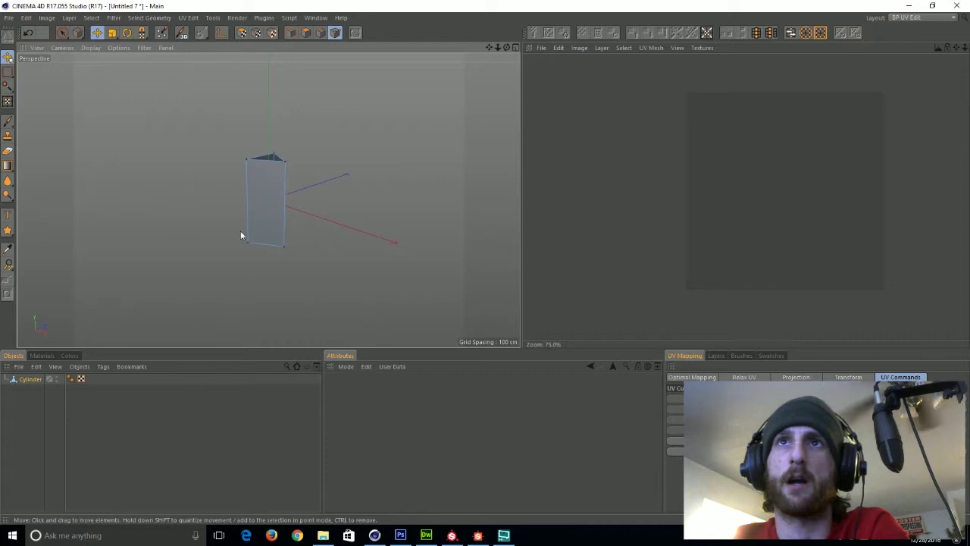
click(279, 229)
drag(62, 33, 100, 47)
drag(224, 122, 320, 164)
alt+drag(358, 221, 341, 198)
scroll(316, 177, up, 3)
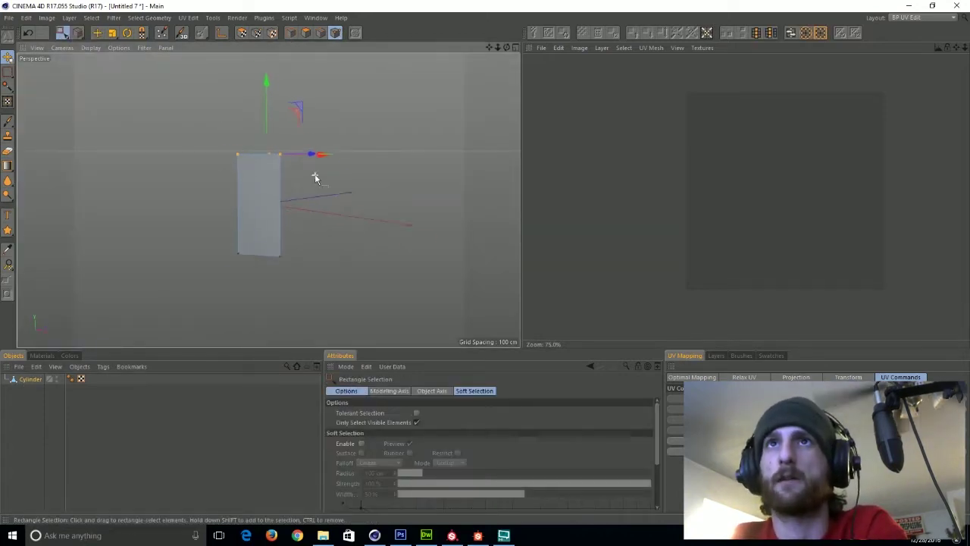
key(m)
key(q)
click(171, 88)
click(95, 34)
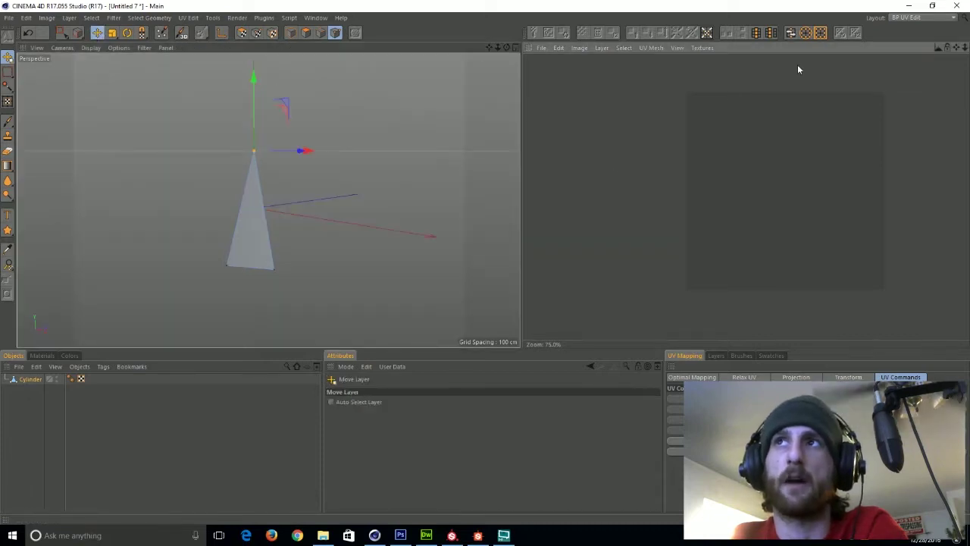
- Display the tapered mesh's UVs and join the three upper UV tips into one point centred along the map's upper edge
click(913, 18)
click(916, 47)
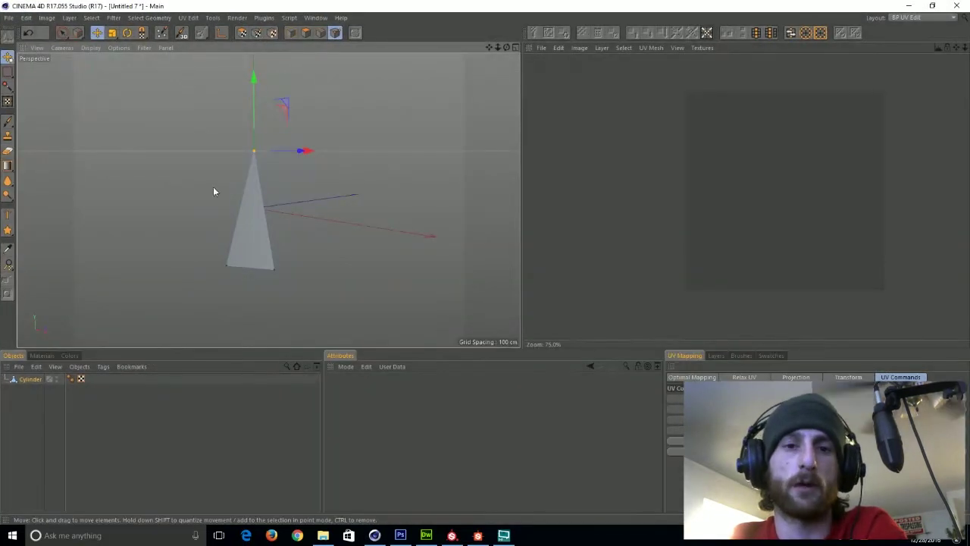
click(241, 33)
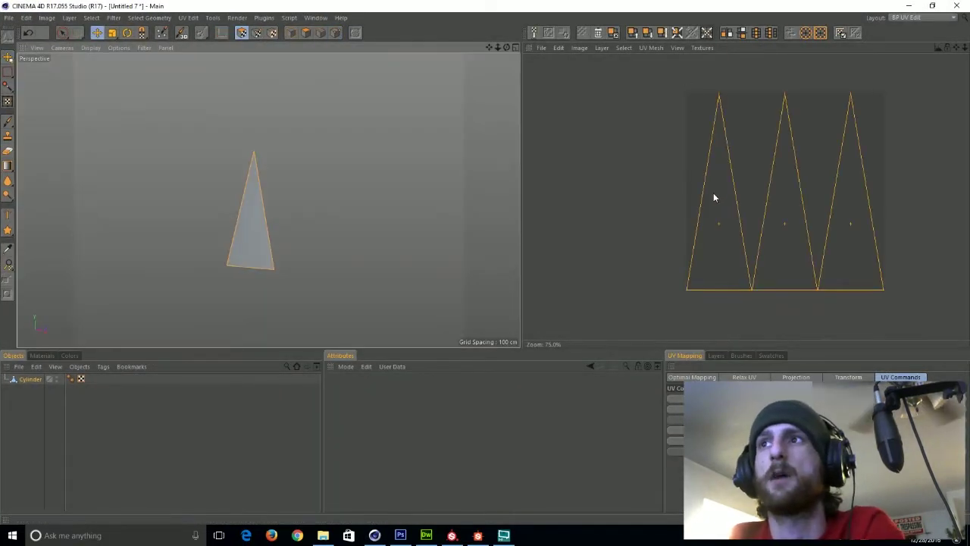
click(641, 114)
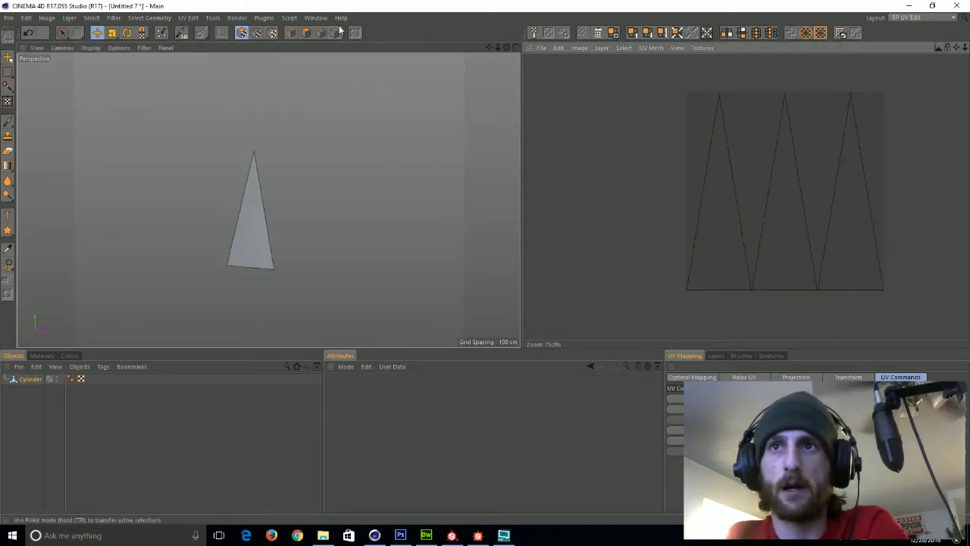
click(256, 32)
key(0)
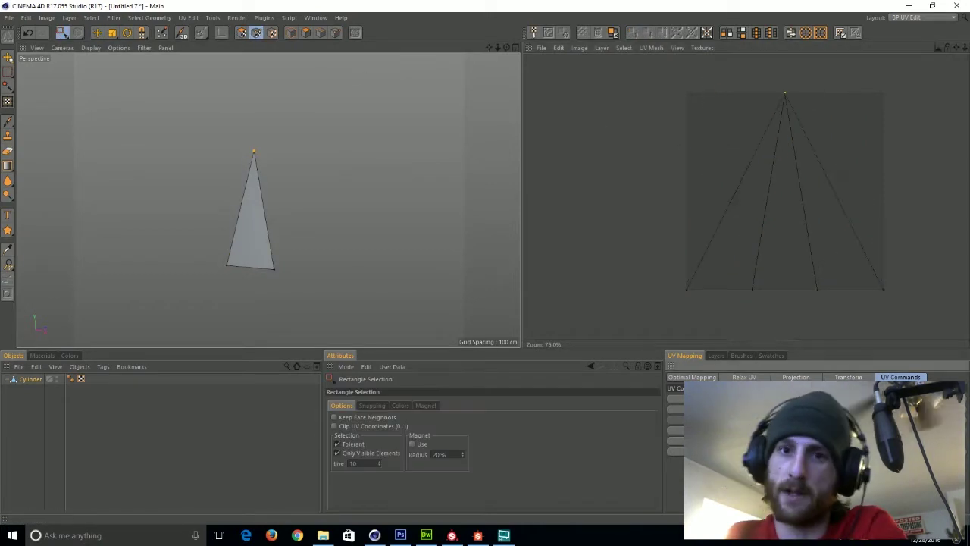
- Select the bottom row of UV points and scale it horizontally toward the centre into a very narrow strip
drag(635, 211, 890, 332)
click(112, 32)
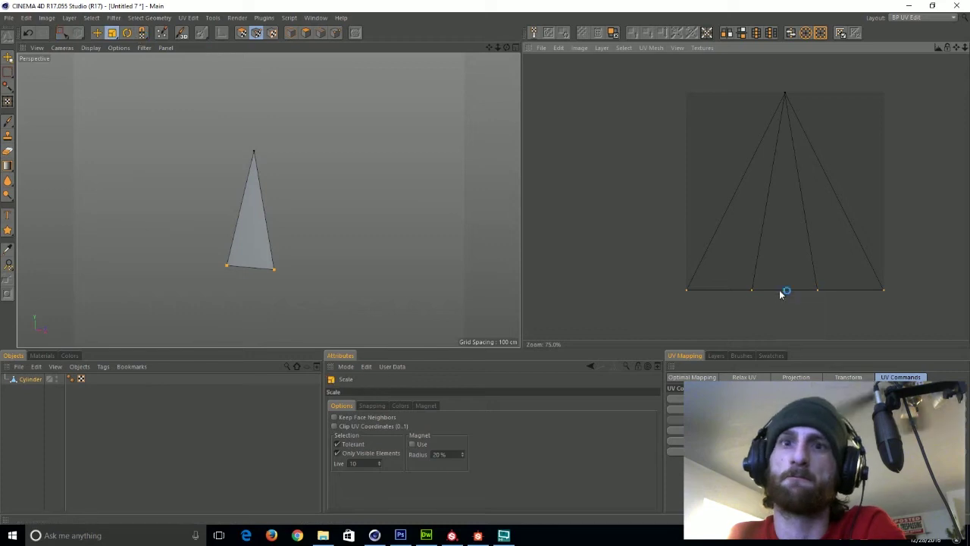
click(851, 378)
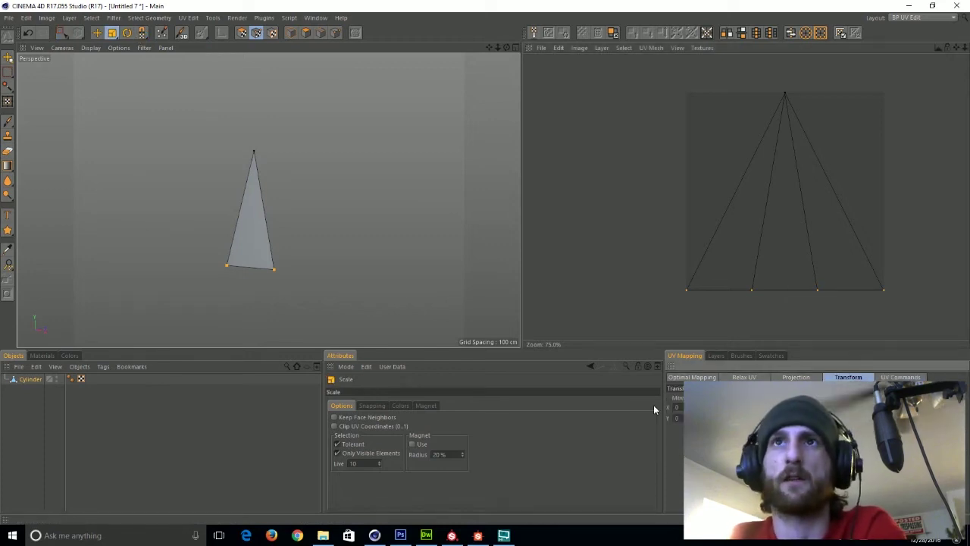
key(Return)
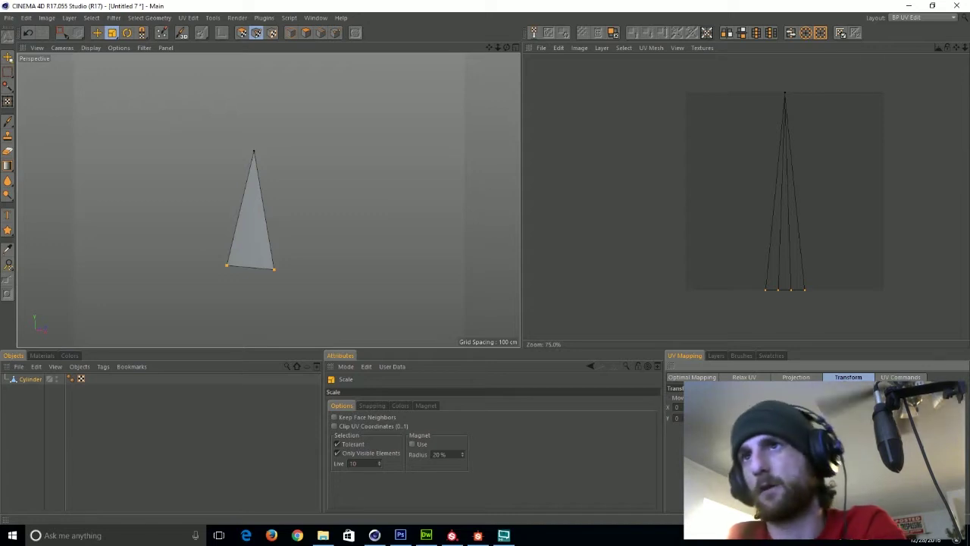
drag(826, 227, 784, 227)
key(Return)
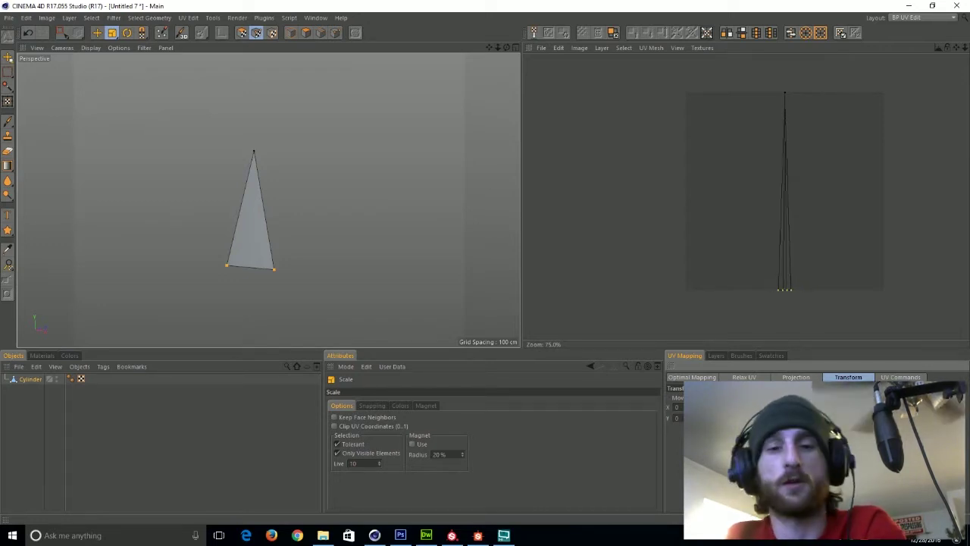
scroll(791, 299, up, 3)
scroll(790, 300, down, 4)
scroll(791, 298, up, 1)
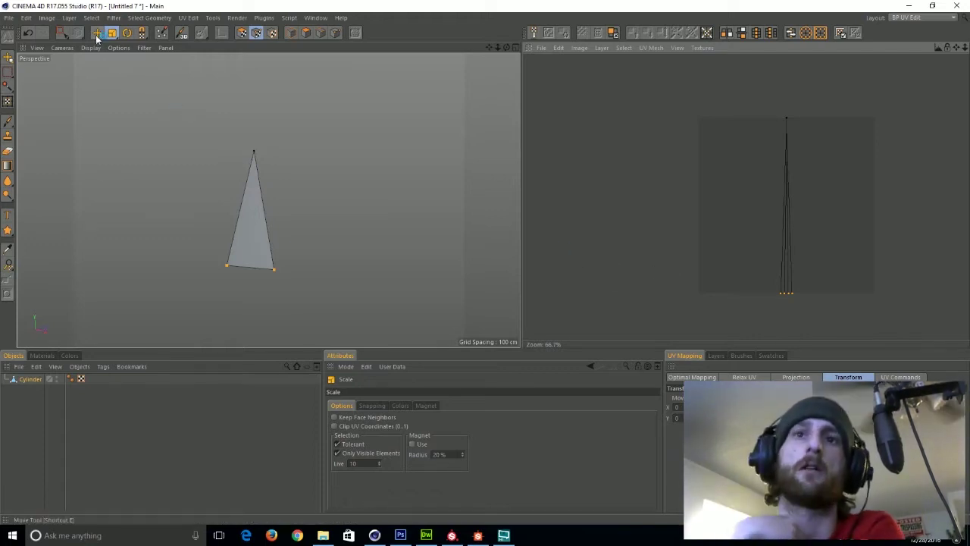
- Select all polygons of the tapered mesh and scale its cross-section down into a thin upright spike
key(e)
click(241, 33)
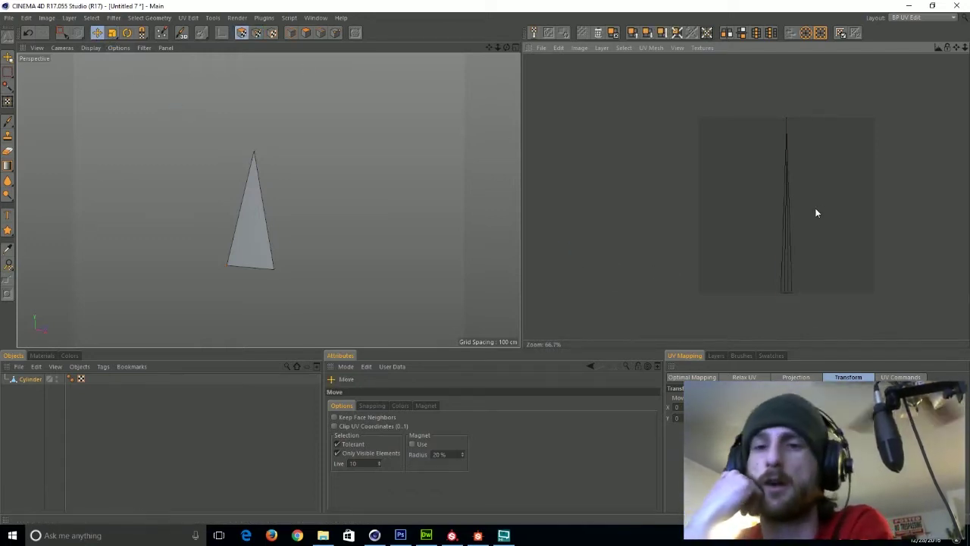
click(786, 231)
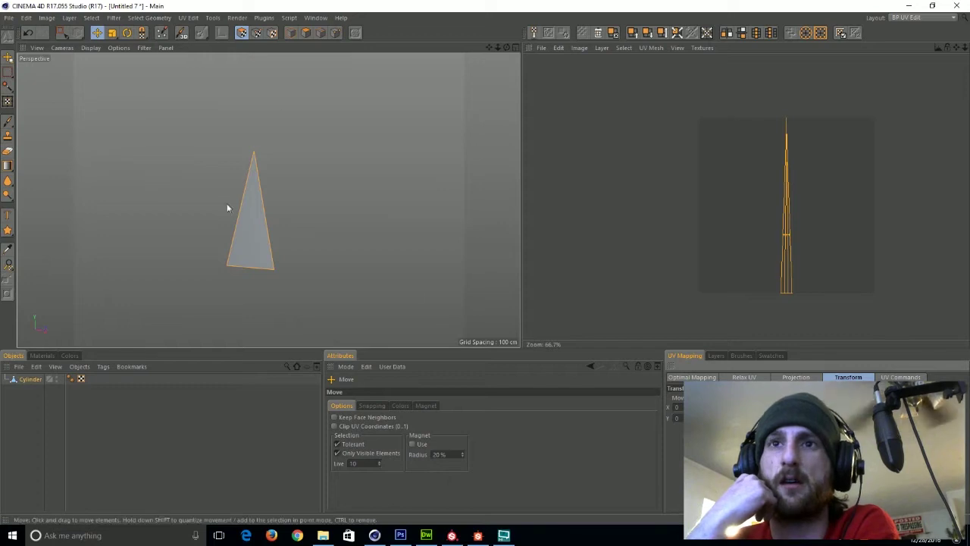
click(306, 33)
click(112, 33)
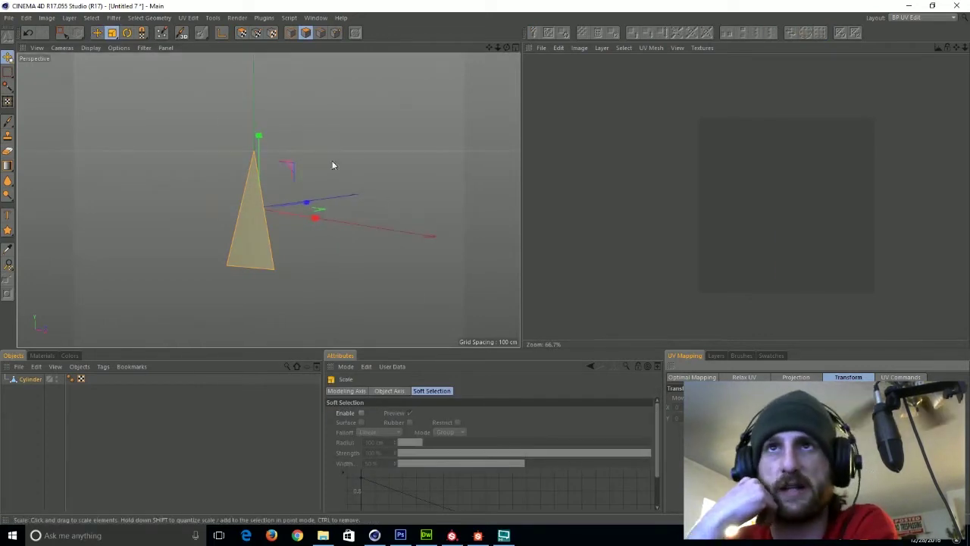
alt+drag(334, 164, 271, 225)
scroll(266, 225, up, 5)
scroll(303, 184, down, 3)
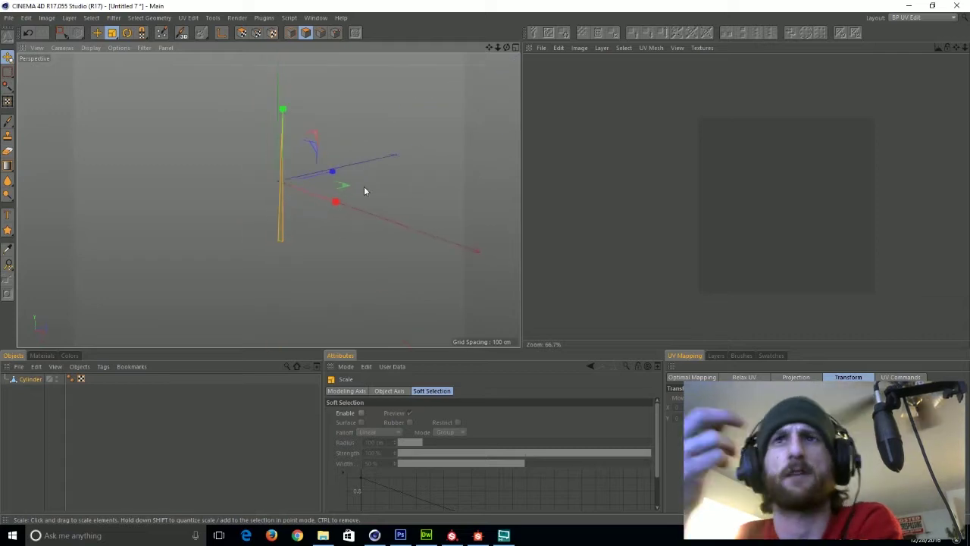
- Cut edge loops across the spike at several heights with the Knife tool in Loop mode
click(568, 219)
right_click(217, 162)
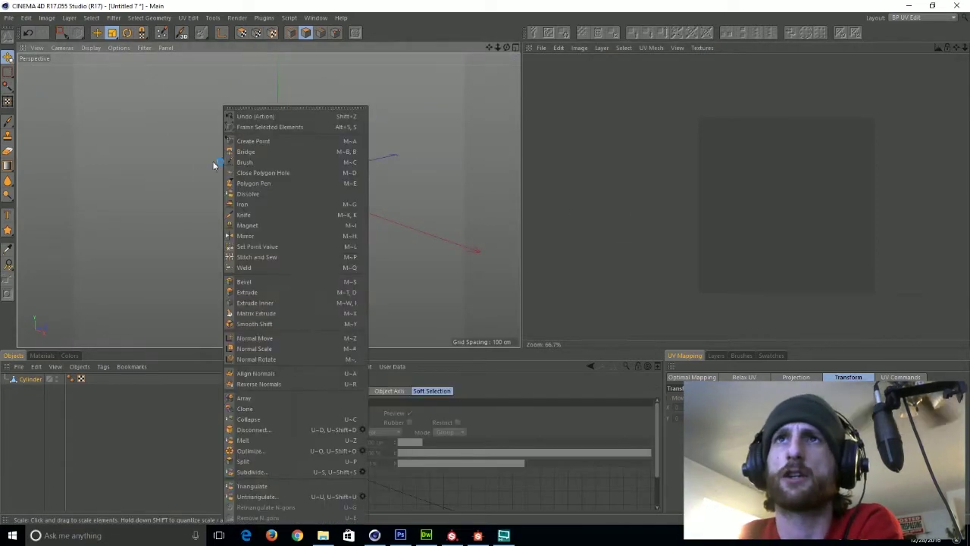
click(245, 217)
click(372, 404)
click(374, 433)
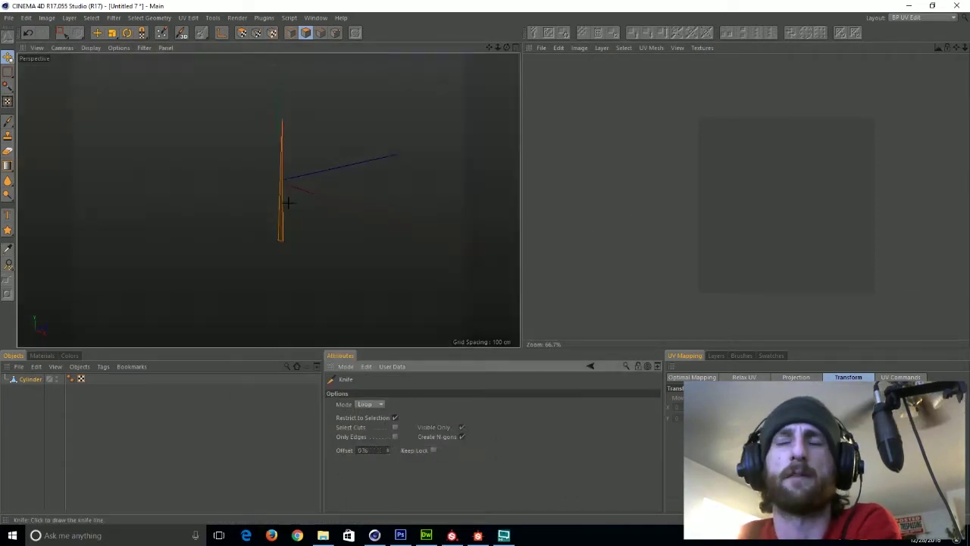
scroll(308, 180, up, 3)
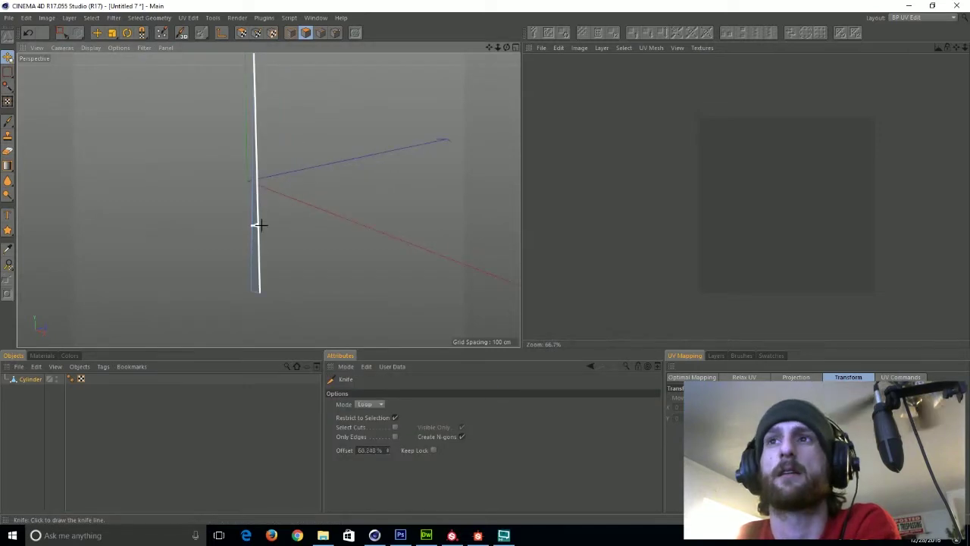
click(258, 172)
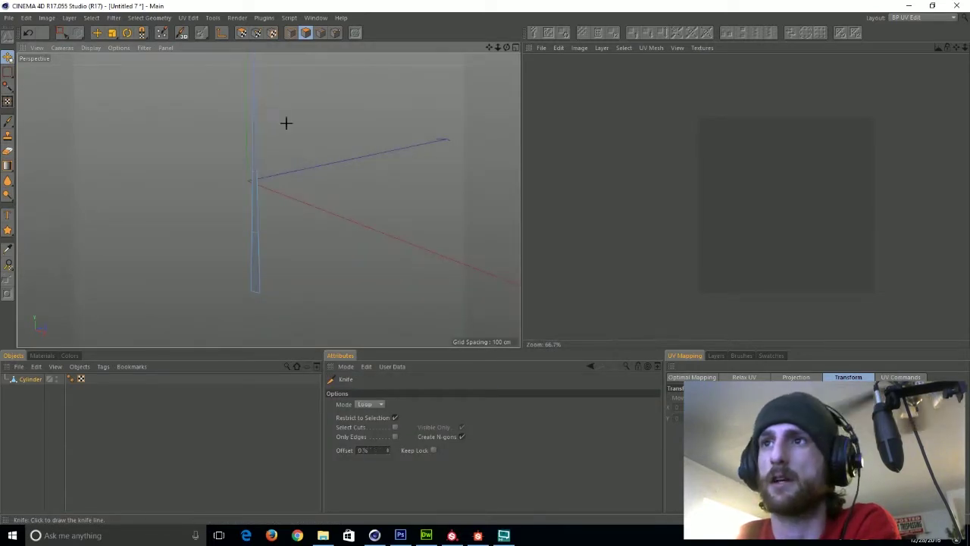
scroll(390, 177, down, 4)
scroll(404, 180, up, 2)
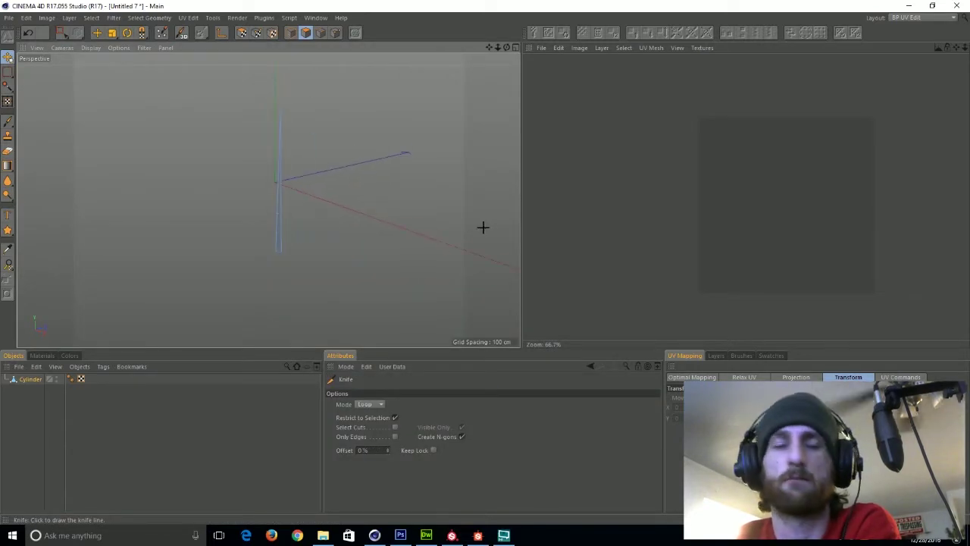
- Select all UV polygons of the spike and move them -0.5 in X to the map's left edge
click(241, 32)
key(ctrl+a)
key(e)
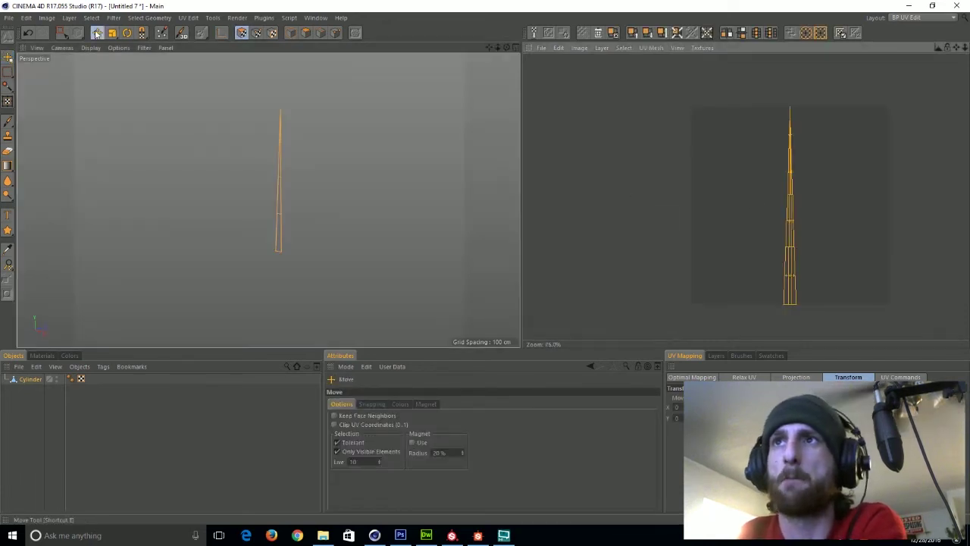
text(0.5)
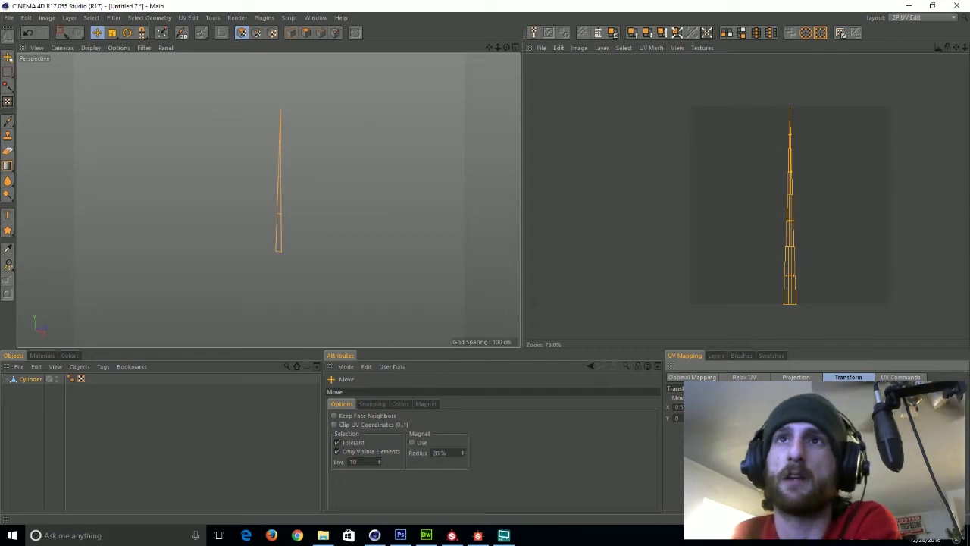
text(-)
key(Return)
scroll(706, 275, up, 2)
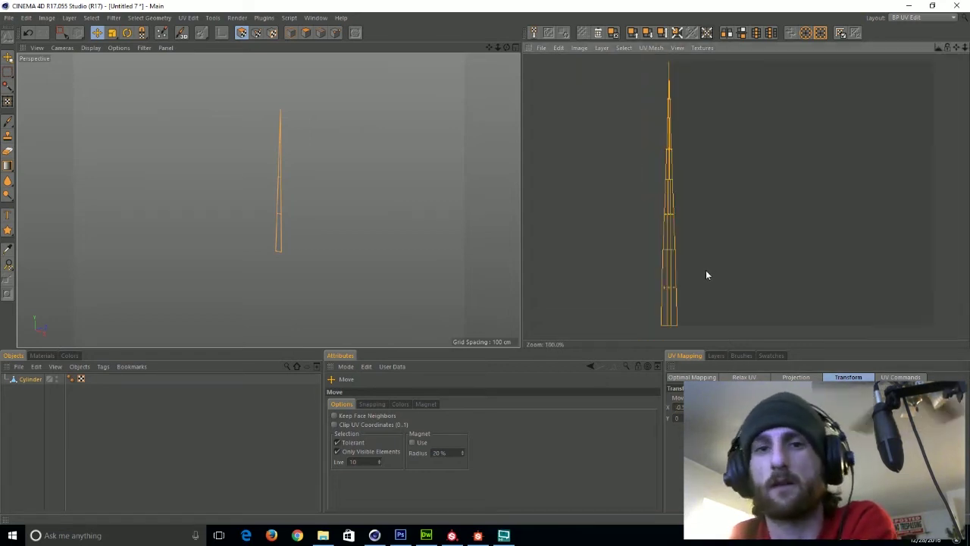
- Move the UV strip 0.1 in X, and shift it slightly back so it sits just inside the map's left edge
drag(685, 408, 638, 400)
text(0.1)
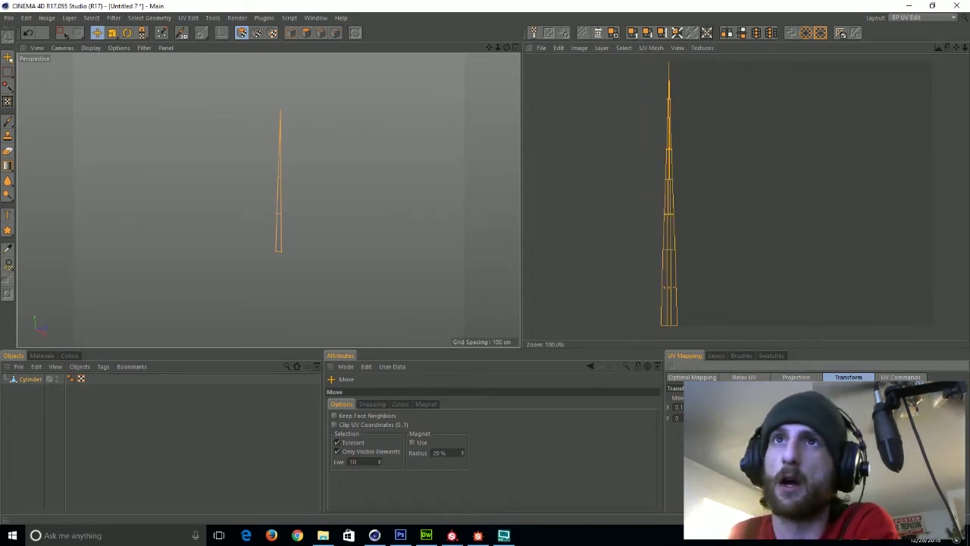
key(Return)
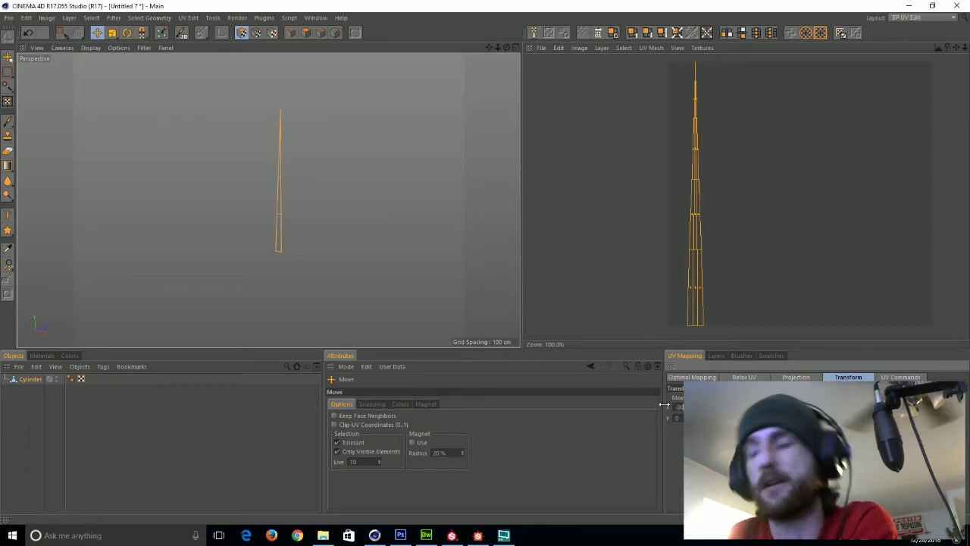
scroll(575, 240, down, 1)
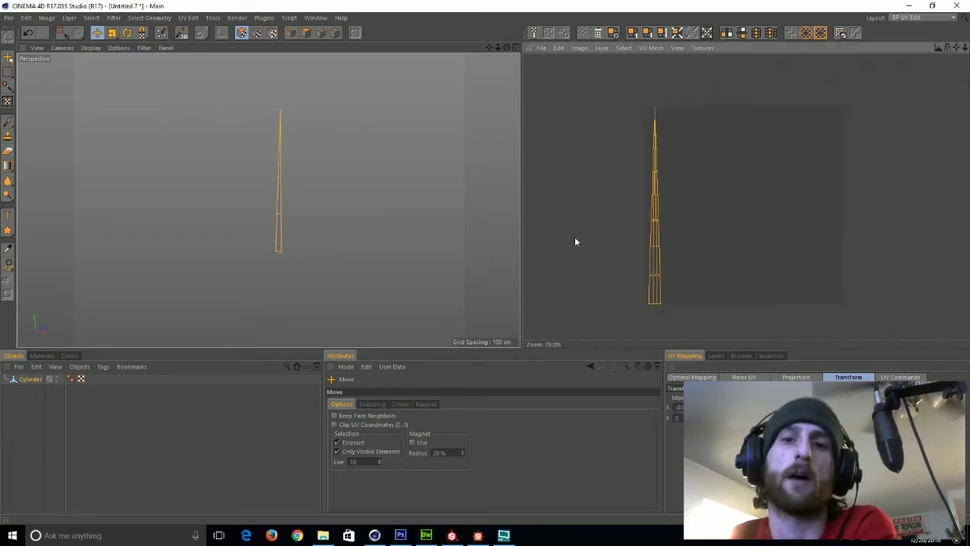
- Return to model mode and duplicate the cylinder object
click(306, 33)
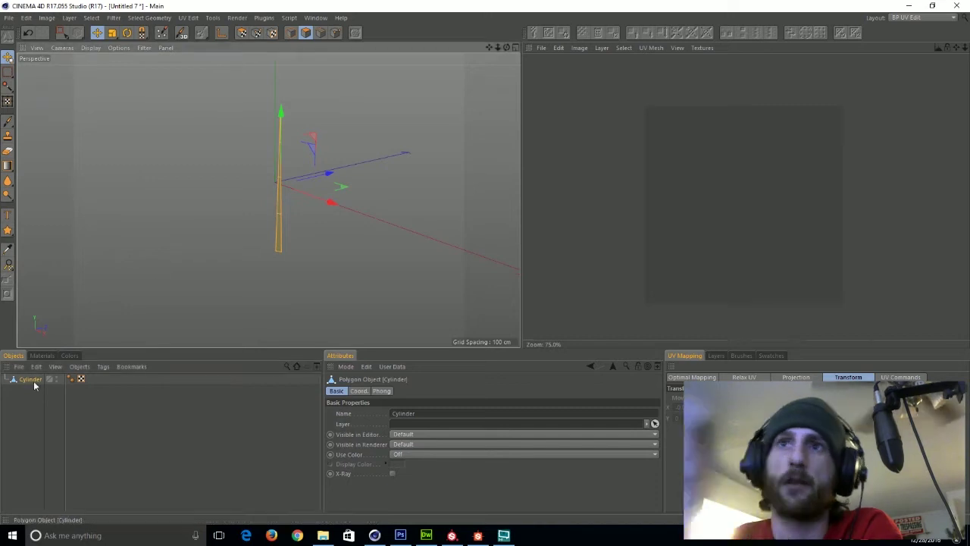
click(291, 33)
key(ctrl+c)
key(ctrl+v)
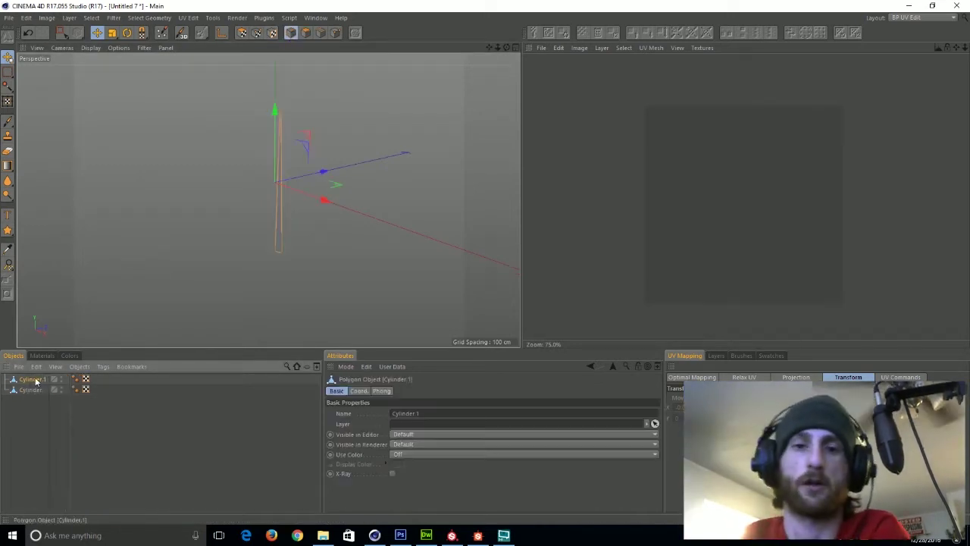
- Undo the duplication of the cylinder
scroll(271, 209, up, 4)
scroll(267, 230, down, 2)
alt+drag(267, 230, 254, 252)
key(ctrl+z)
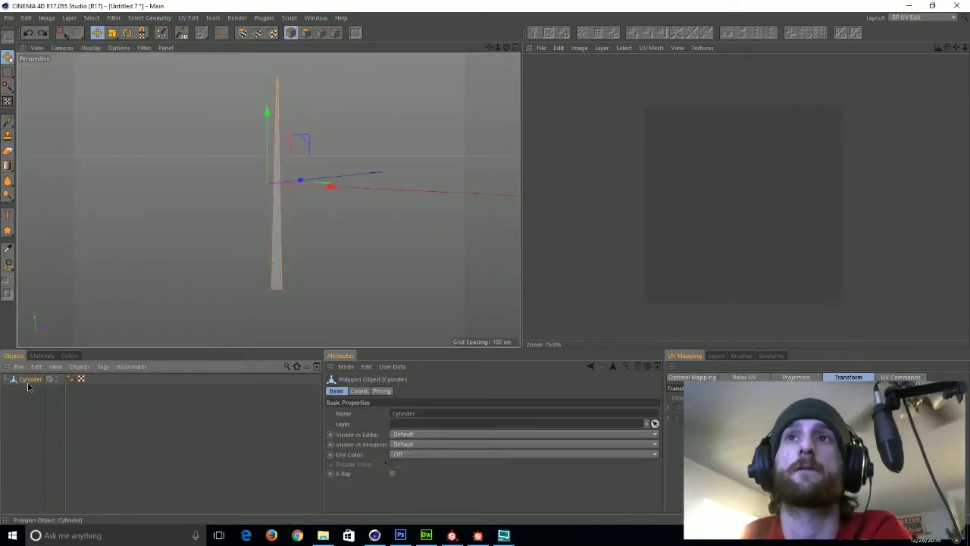
- In the Standard layout, move the cylinder's axis to its base with Axis Center and set its X and Y positions to 0 cm
click(913, 17)
click(921, 87)
click(117, 19)
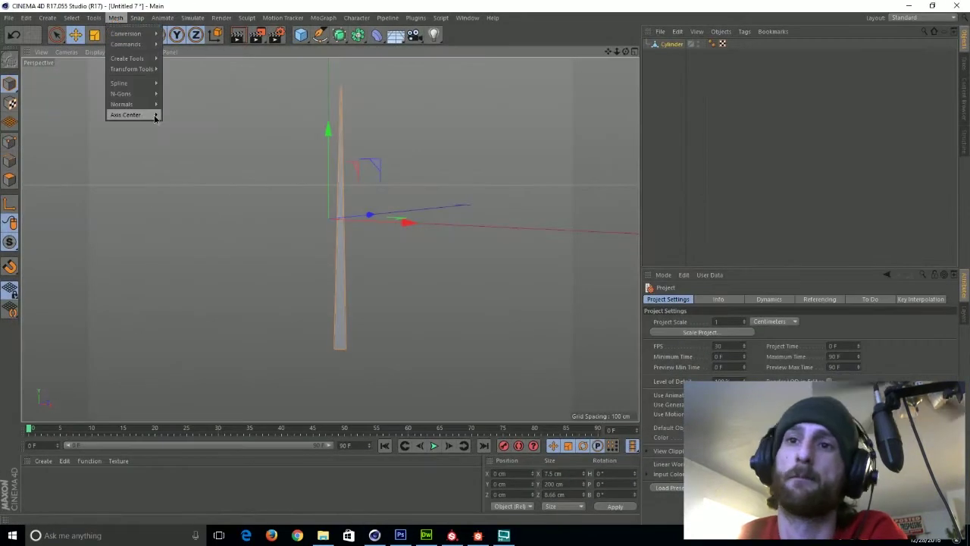
mouse_move(144, 113)
click(182, 122)
drag(126, 120, 104, 120)
click(160, 188)
click(241, 46)
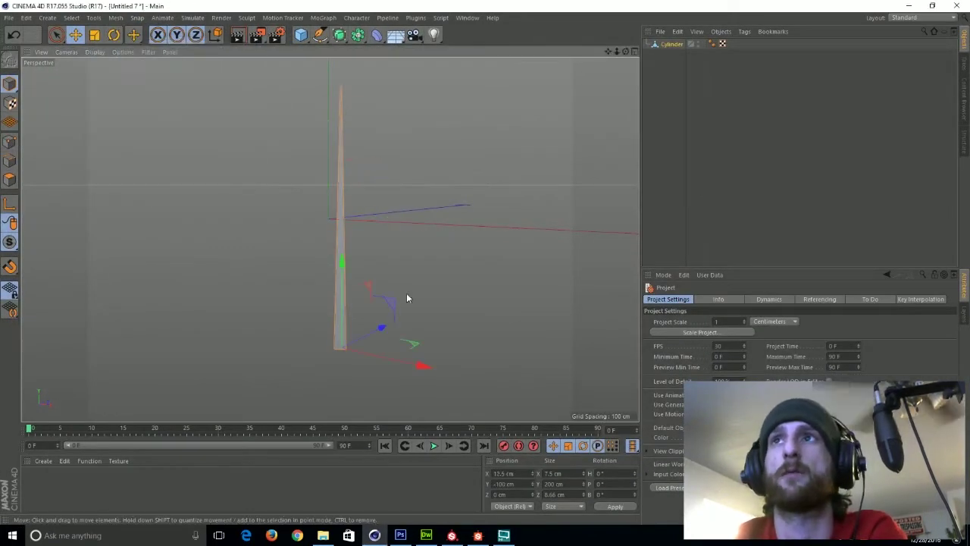
double_click(511, 473)
key(Return)
- Scale the cylinder along its height to about 283 cm with the Scale tool, and deselect it
scroll(451, 226, down, 3)
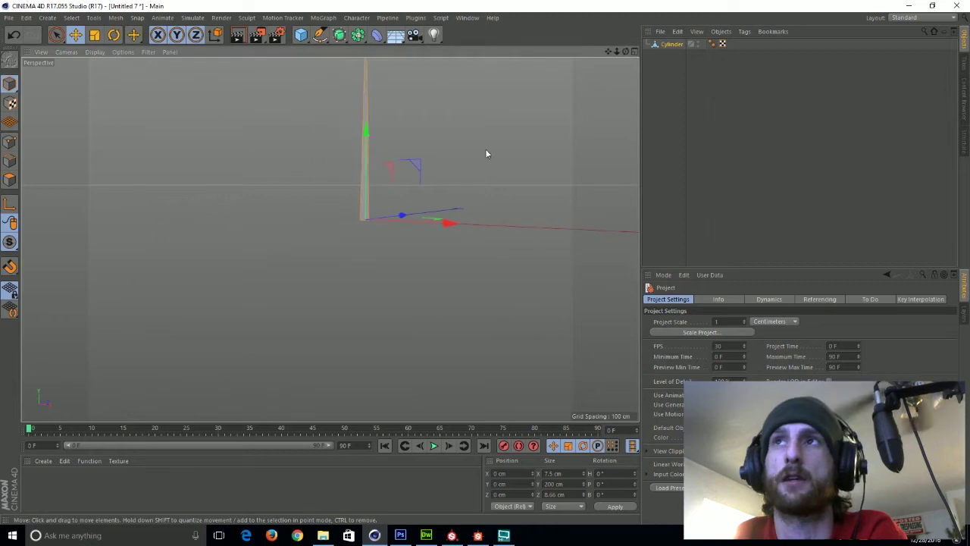
alt+middle_drag(485, 148, 469, 244)
click(429, 238)
click(346, 256)
click(95, 35)
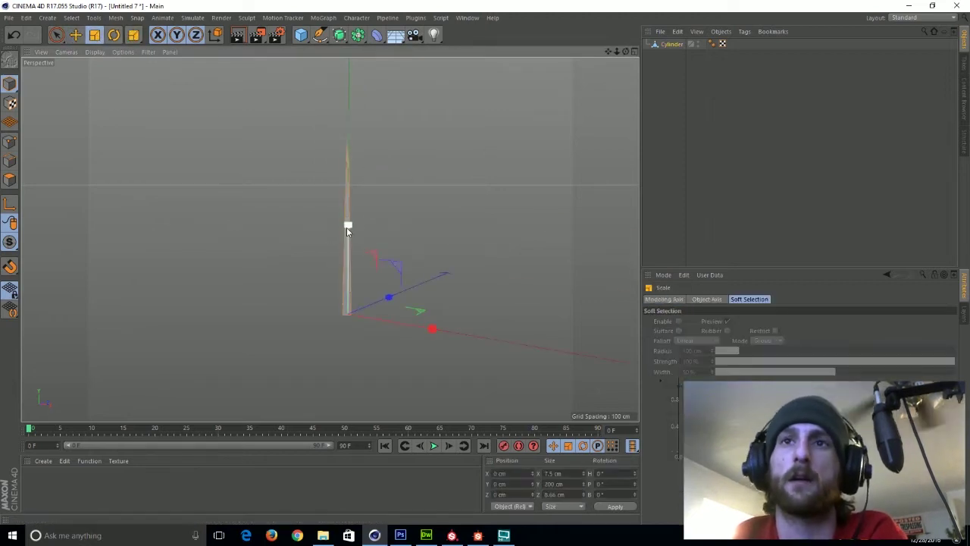
drag(347, 227, 349, 194)
scroll(392, 172, down, 3)
alt+middle_drag(426, 159, 422, 190)
click(422, 189)
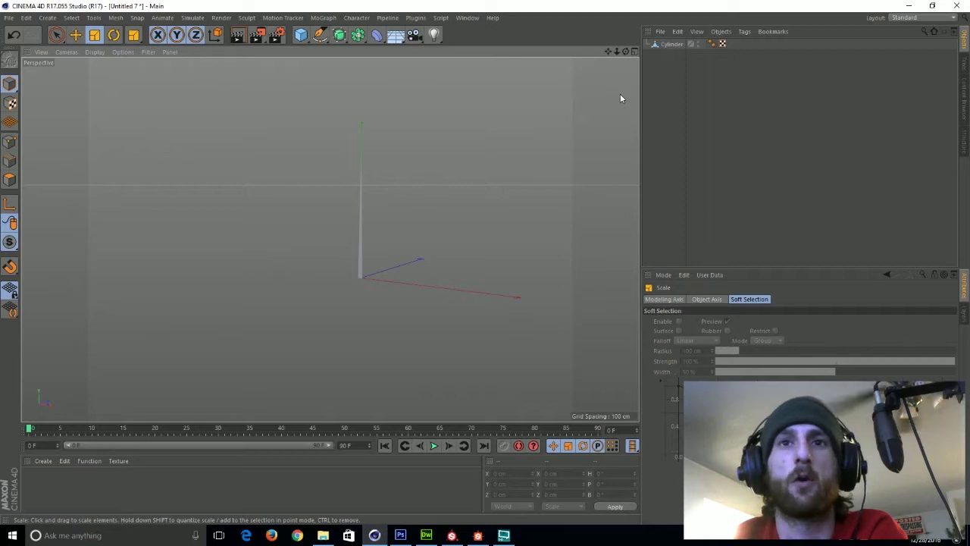
- Rename the cylinder object as Stem1
click(659, 45)
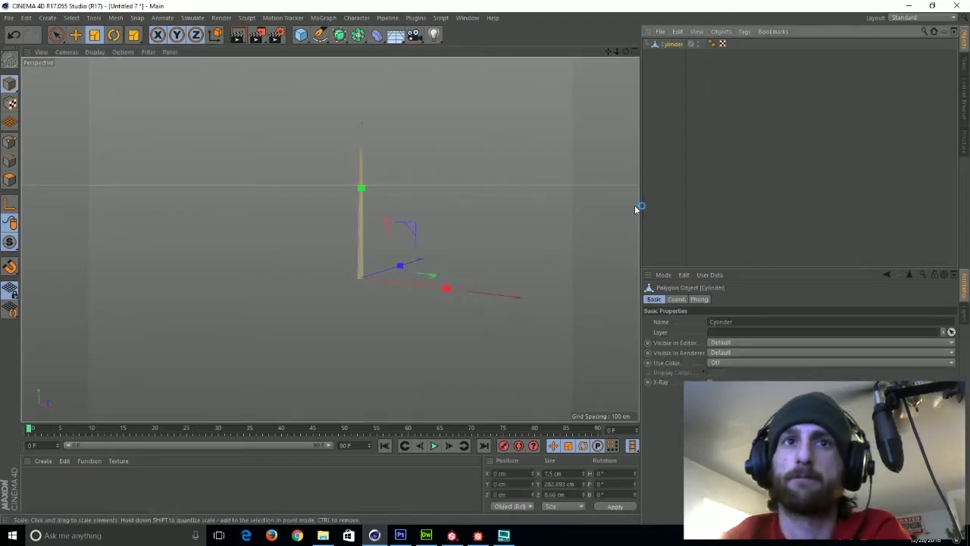
click(668, 58)
double_click(670, 46)
text(Stem1)
key(Return)
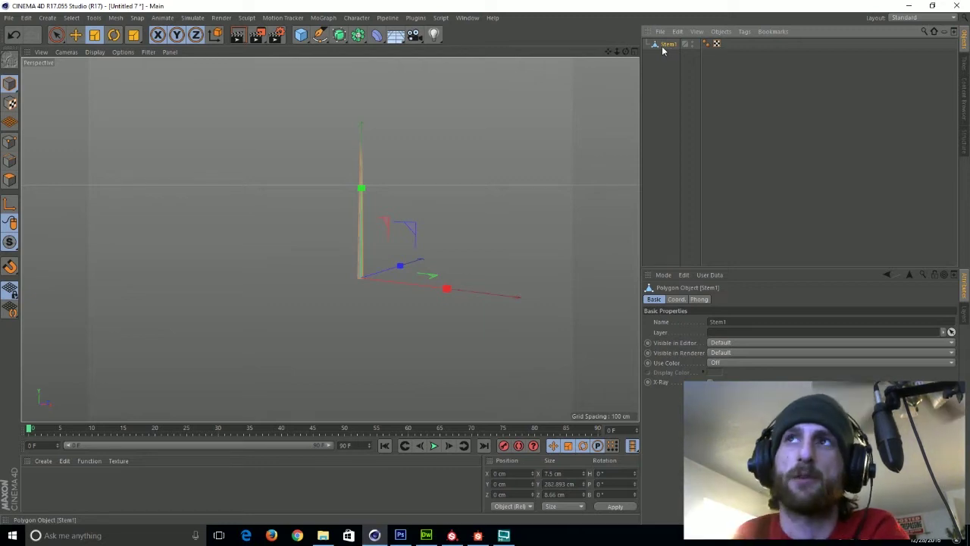
- Duplicate the Stem1 object in place
click(170, 484)
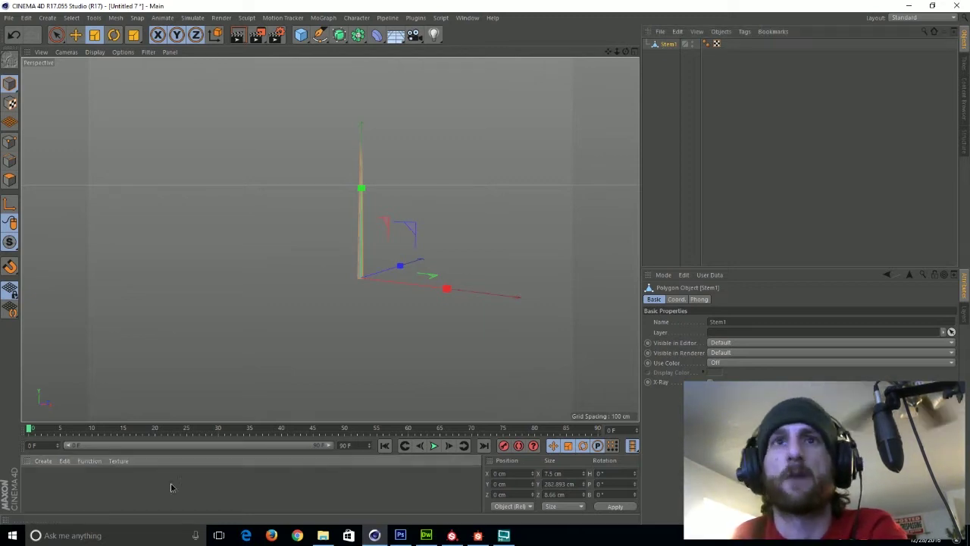
click(674, 45)
key(ctrl+c)
key(ctrl+v)
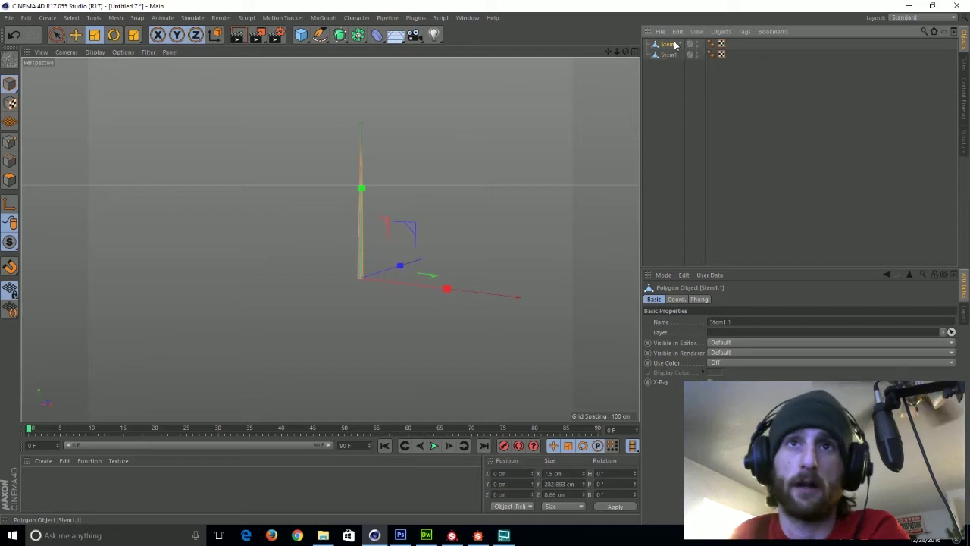
- Switch to the BP UV Edit layout and rename the duplicated stem as Stem2
click(915, 18)
click(909, 49)
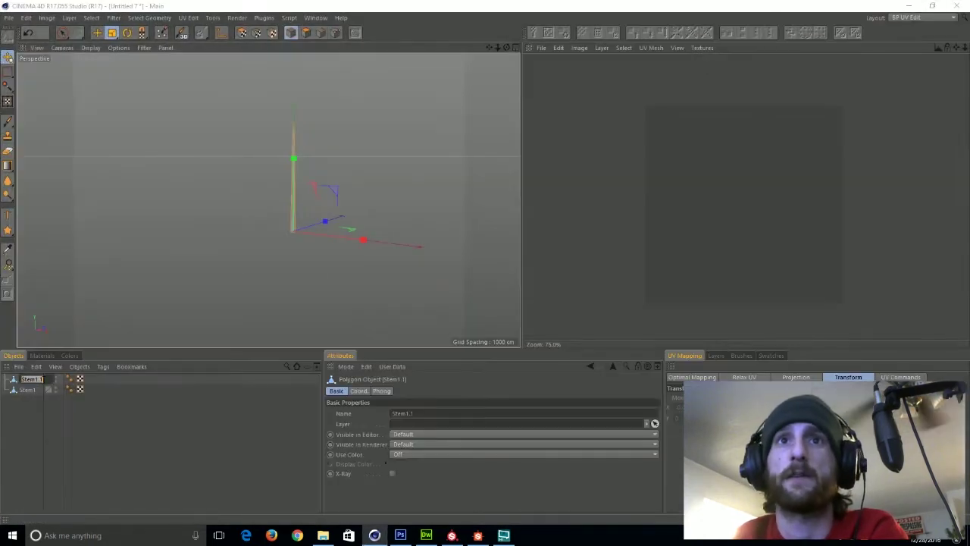
key(BackSpace)
key(BackSpace)
key(BackSpace)
text(2)
key(Return)
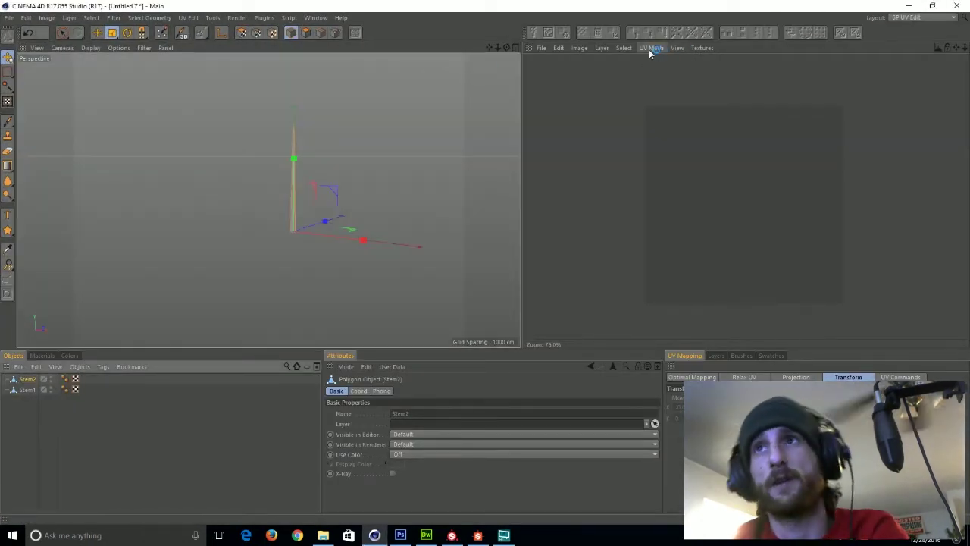
- Move the UV strip of Stem2 by 0.1 in X and compare its UV tag with that of Stem1
click(241, 35)
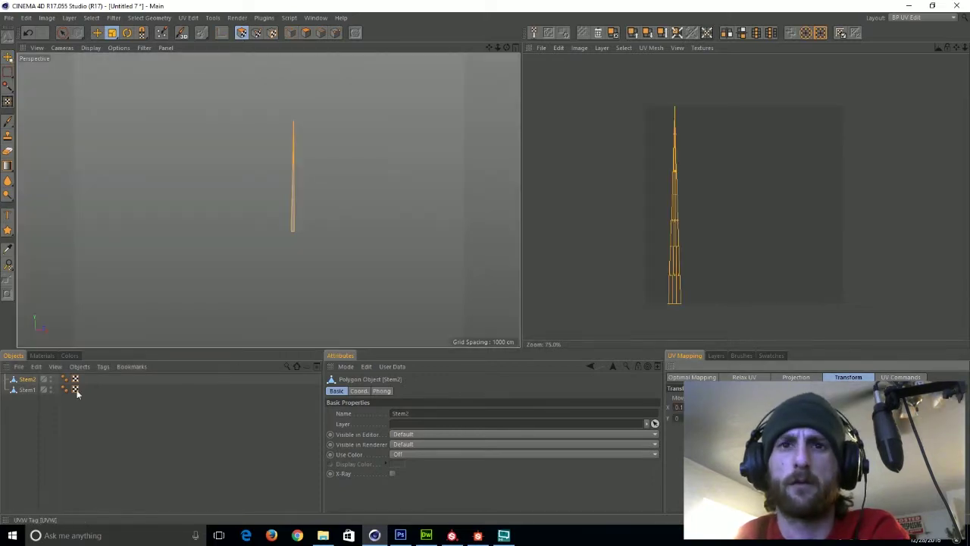
click(76, 390)
click(76, 379)
- Try to merge Stem1 and Stem2 into one object with Connect Objects + Delete
shift+click(30, 390)
right_click(30, 393)
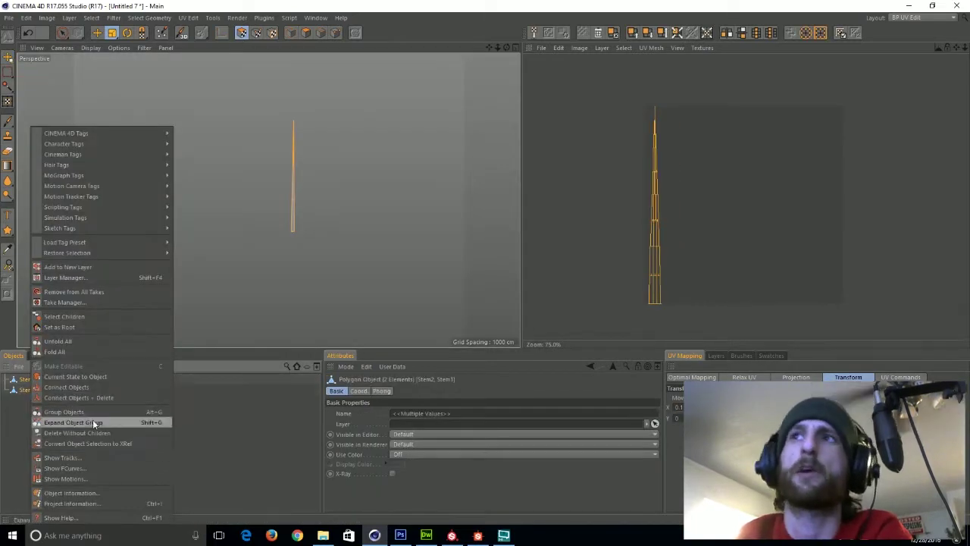
click(92, 400)
key(ctrl+z)
- Duplicate Stem2 as Stem3 and move the copy's UV strip 0.1 in X
click(32, 381)
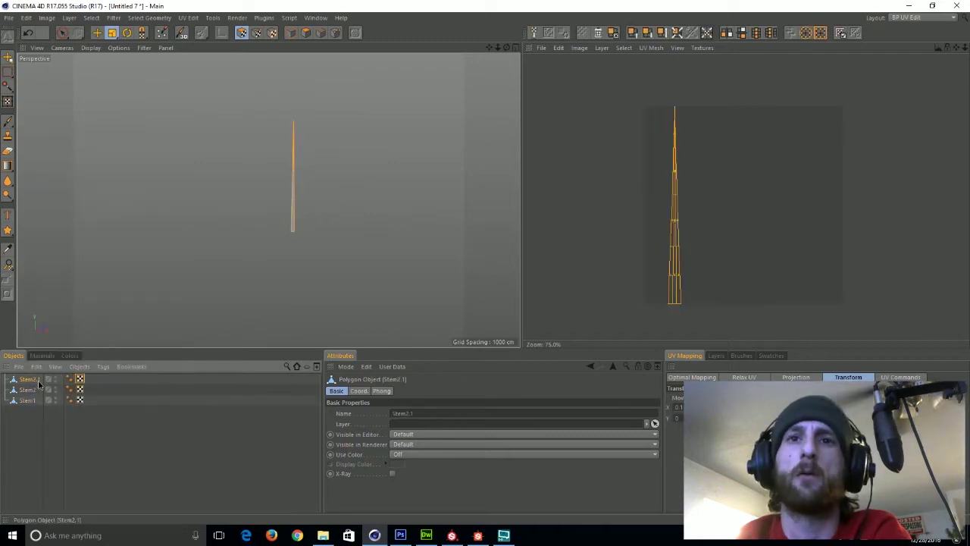
key(ctrl+c)
key(ctrl+v)
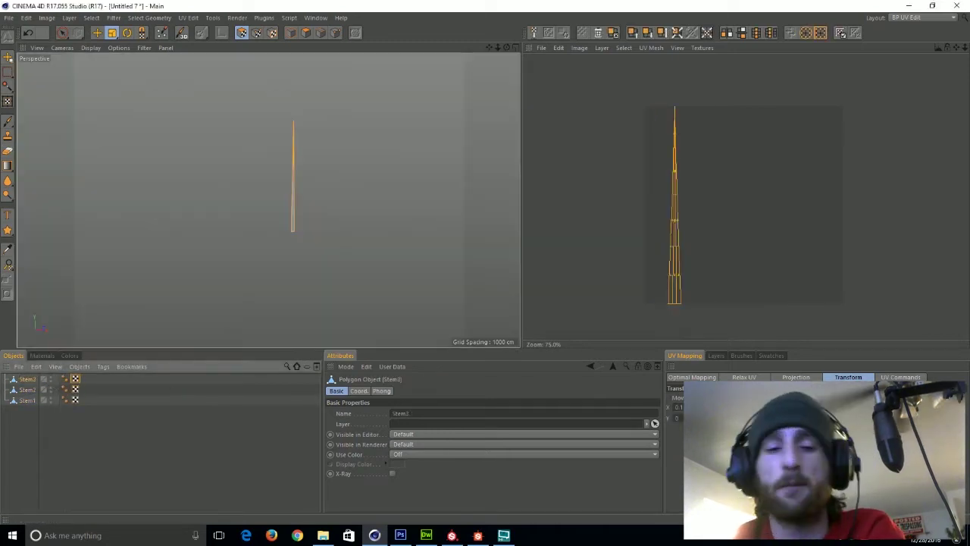
click(758, 431)
- In the Standard layout, add a Bend deformer, stretch it to about 324 cm in Y and raise it to about 158 cm
click(921, 18)
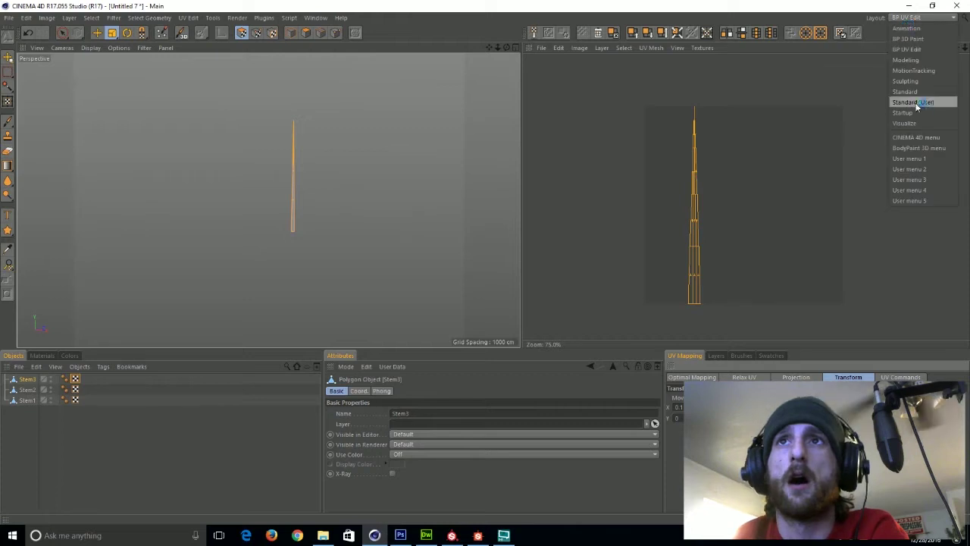
click(920, 93)
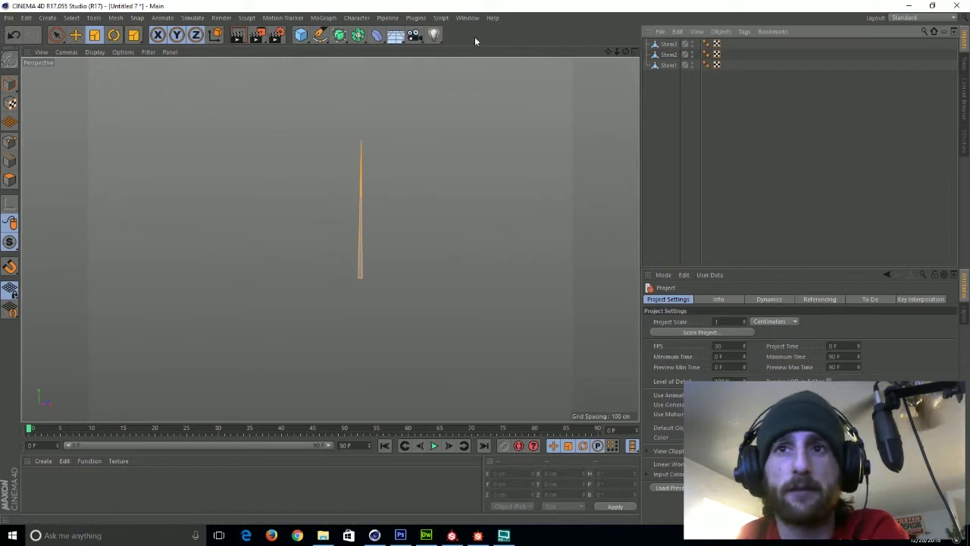
click(377, 34)
drag(361, 188, 363, 152)
key(ctrl+z)
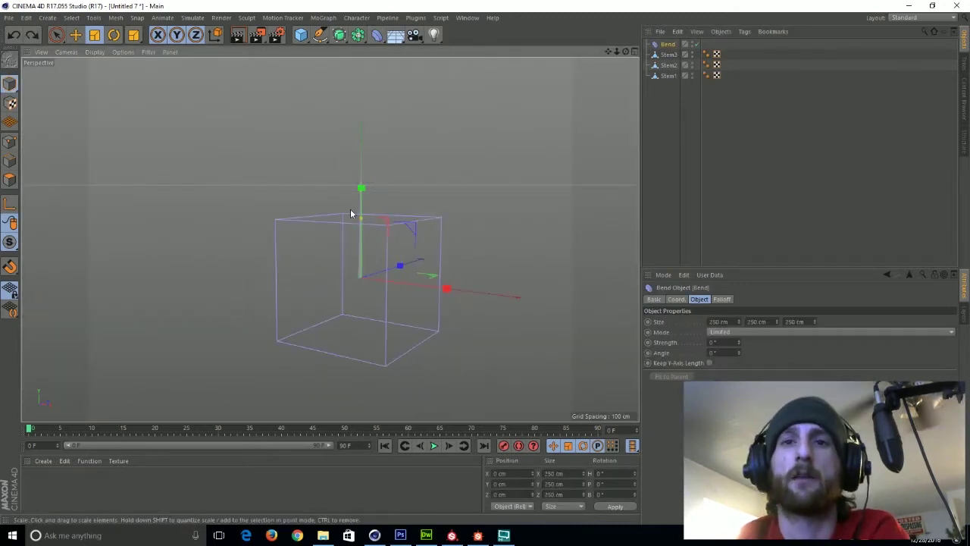
drag(361, 188, 362, 161)
key(e)
drag(365, 196, 364, 114)
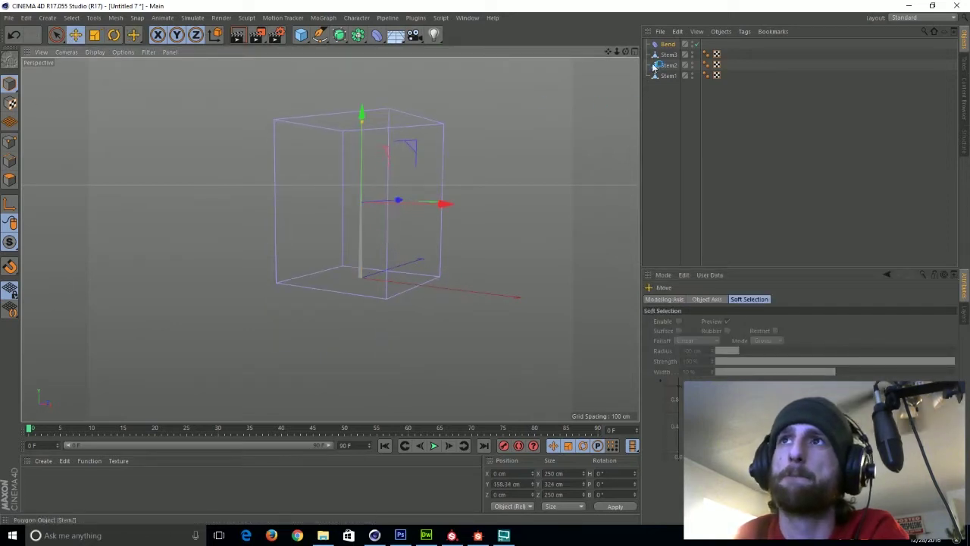
- Make the Bend deformer a child of Stem1, bend it by about 126° and enable Keep Y-Axis Length
click(668, 45)
drag(670, 46, 668, 75)
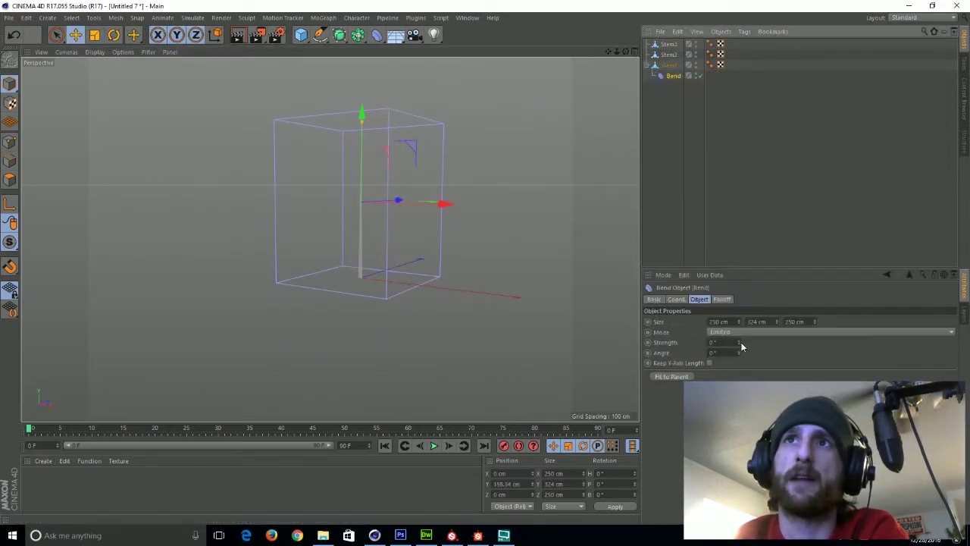
mouse_move(739, 342)
mouse_down()
mouse_move(747, 319)
mouse_move(740, 353)
mouse_move(742, 331)
mouse_up()
click(709, 363)
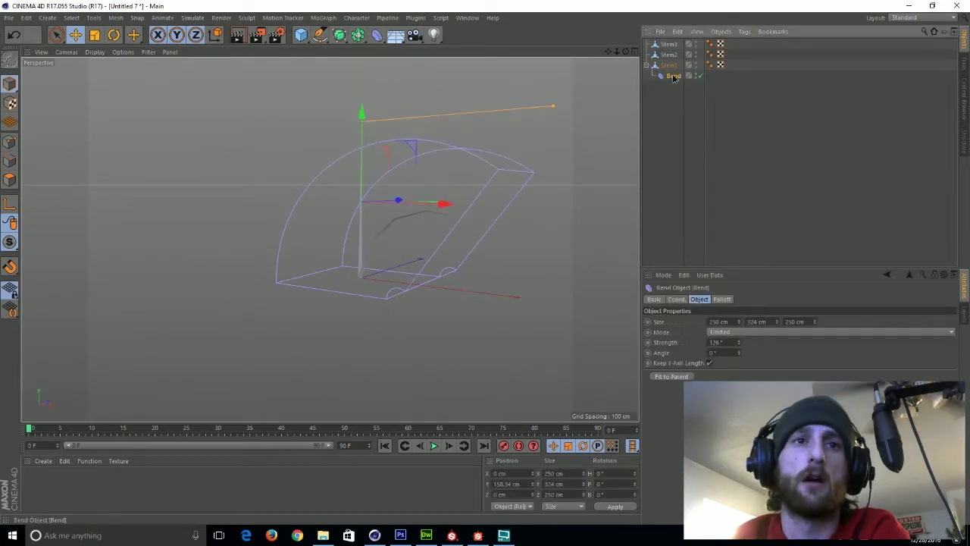
- Copy the Bend deformer under Stem2 and scale Stem2 along Y to about 134%
ctrl+drag(674, 78, 670, 55)
click(94, 35)
click(668, 54)
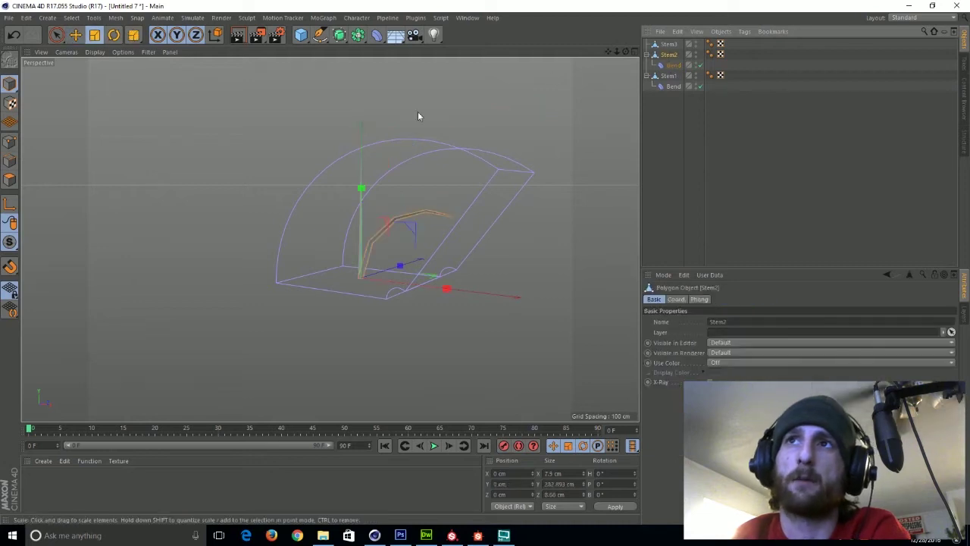
drag(362, 188, 361, 157)
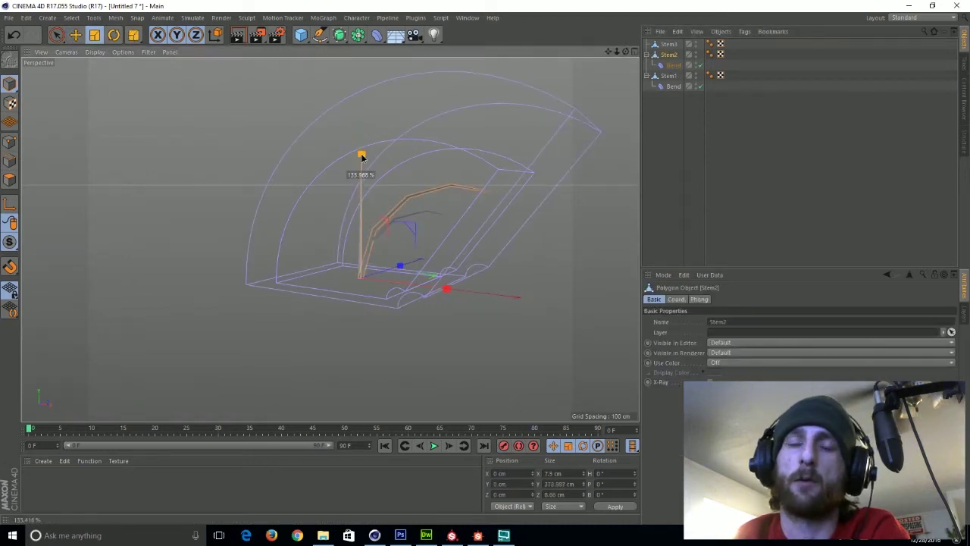
- Set Stem2's bend strength to 128° and copy the deformer under Stem3 with a strength just under 200°
click(675, 66)
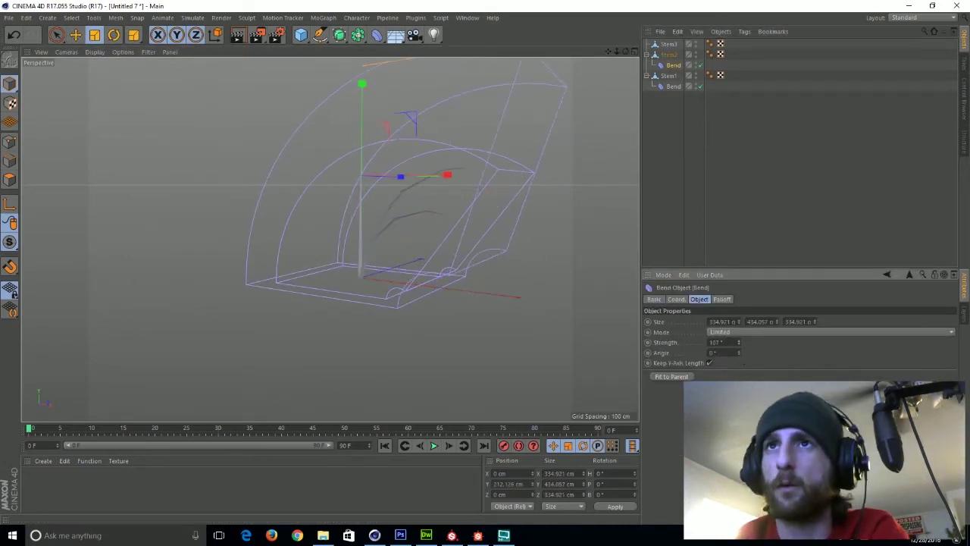
mouse_move(743, 364)
mouse_down()
mouse_move(744, 330)
mouse_move(744, 350)
mouse_up()
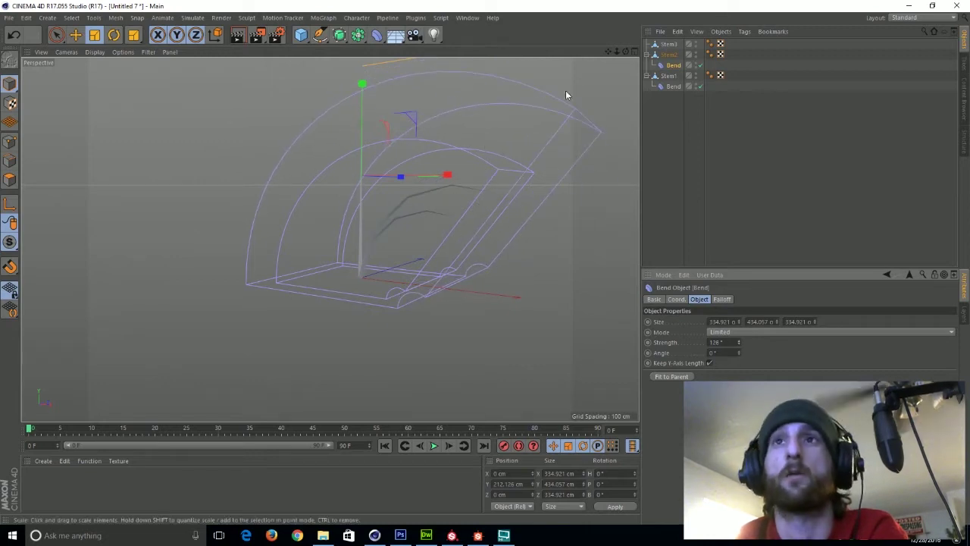
click(676, 69)
ctrl+drag(670, 47, 670, 46)
drag(739, 342, 738, 307)
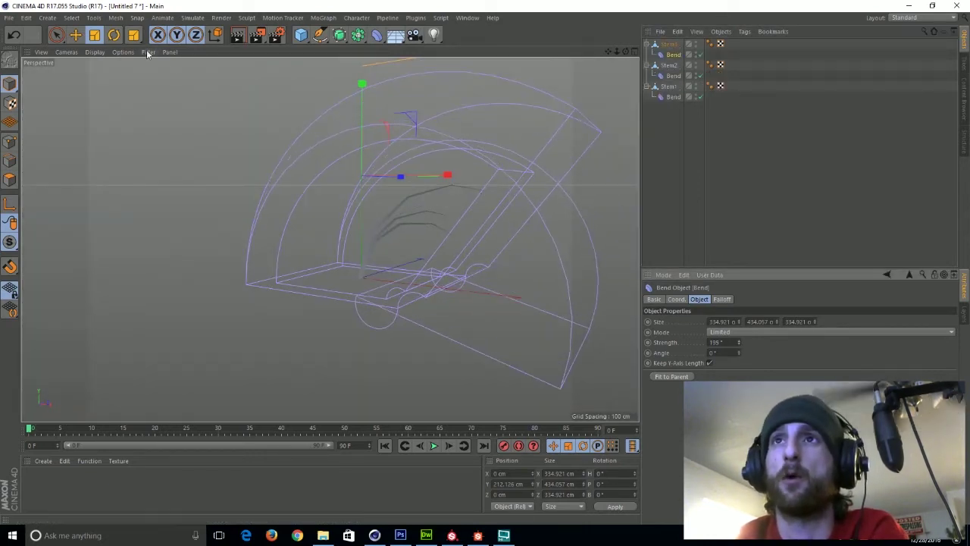
- Widen Stem3's Bend deformer in X and Z, and scale Stem3 along Y to about 143%
click(95, 35)
drag(215, 199, 241, 200)
key(ctrl+z)
alt+drag(348, 231, 437, 166)
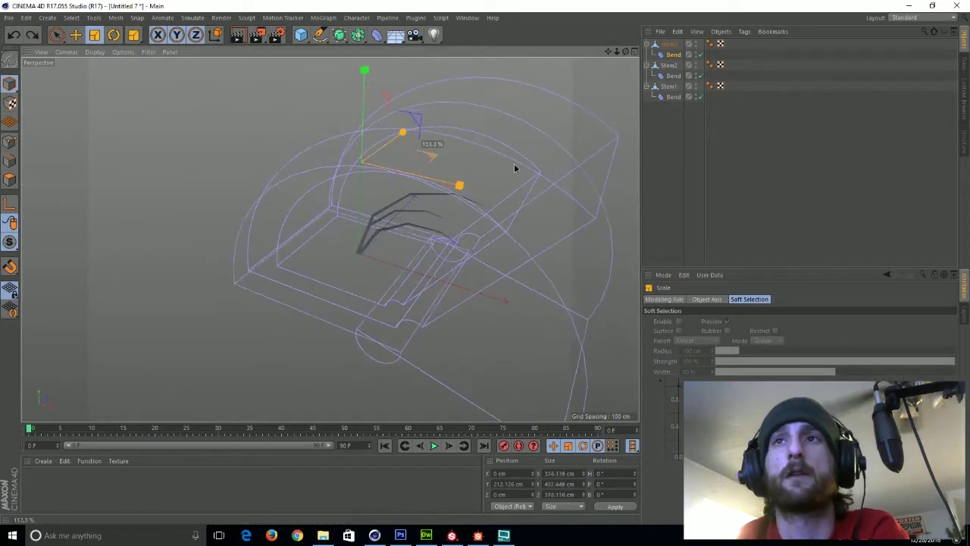
drag(513, 165, 526, 167)
alt+drag(297, 193, 476, 104)
drag(338, 100, 336, 91)
key(ctrl+z)
drag(431, 175, 439, 176)
key(ctrl+z)
click(668, 44)
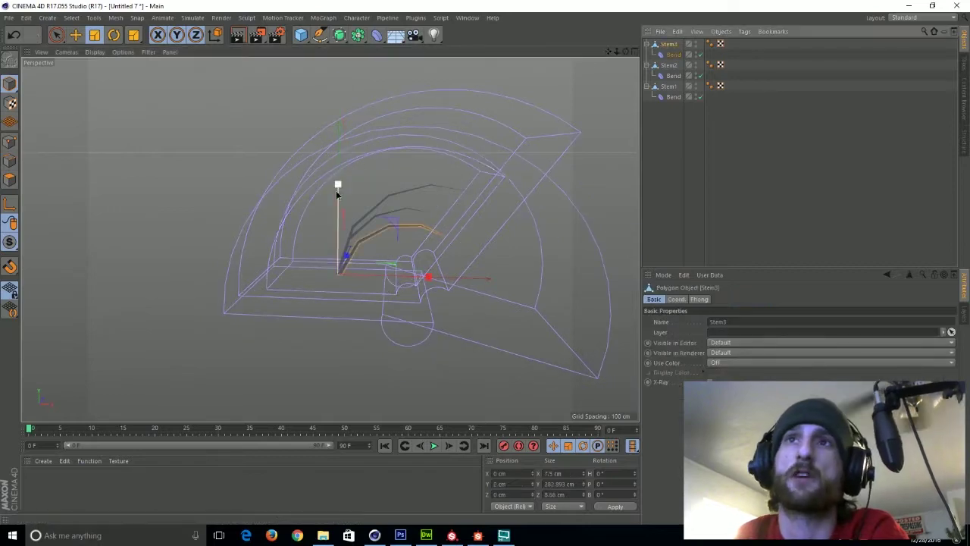
drag(338, 195, 349, 157)
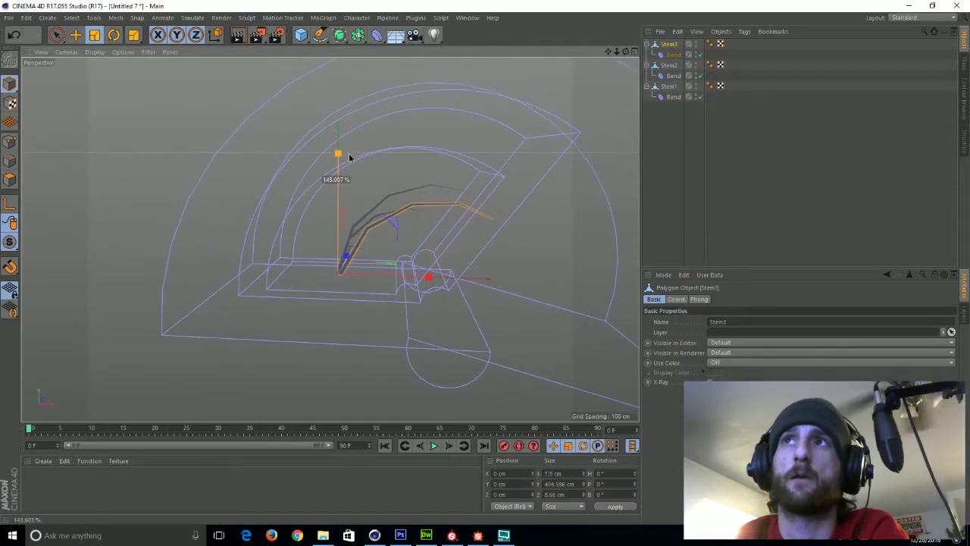
- Rotate all three stems together by -10° in bank and hide their Bend deformers in the editor
key(r)
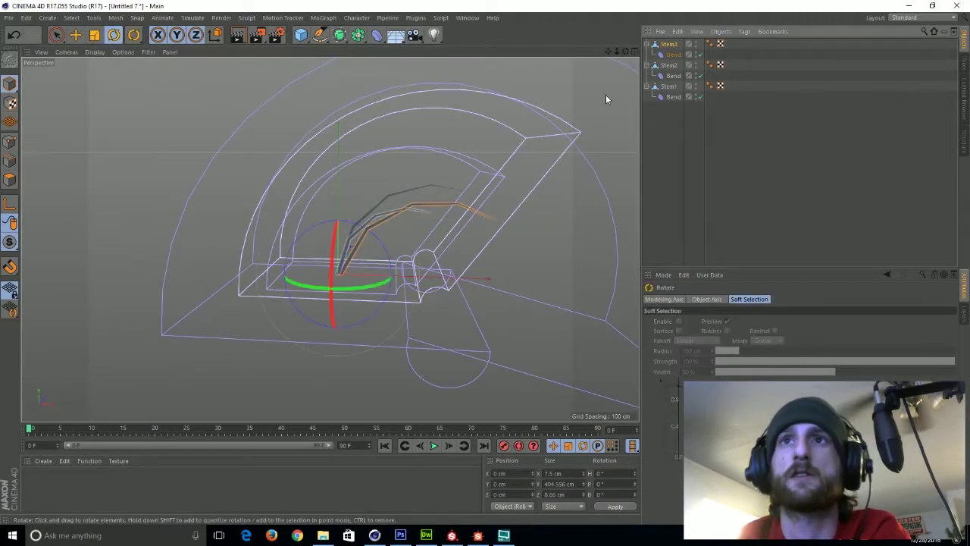
shift+click(668, 87)
drag(387, 187, 376, 178)
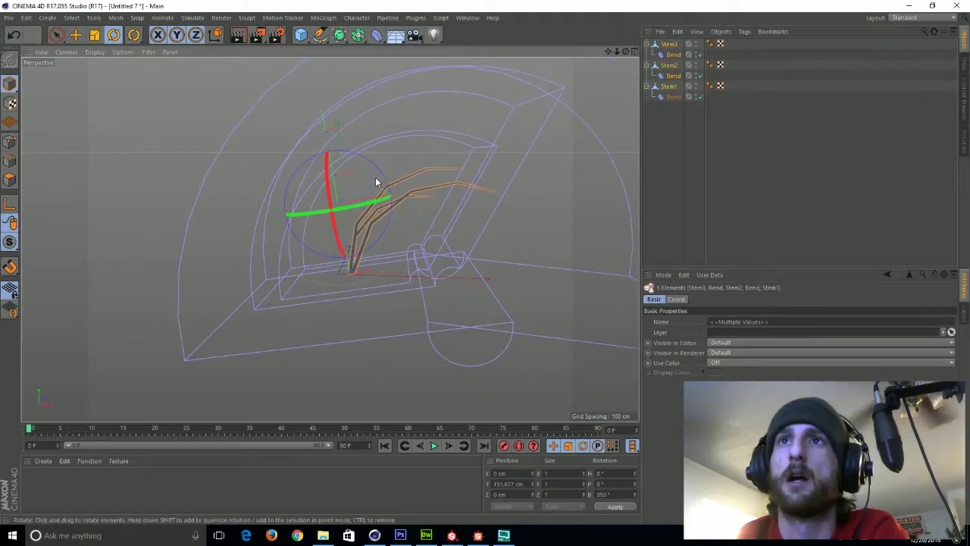
double_click(696, 53)
double_click(695, 75)
double_click(696, 95)
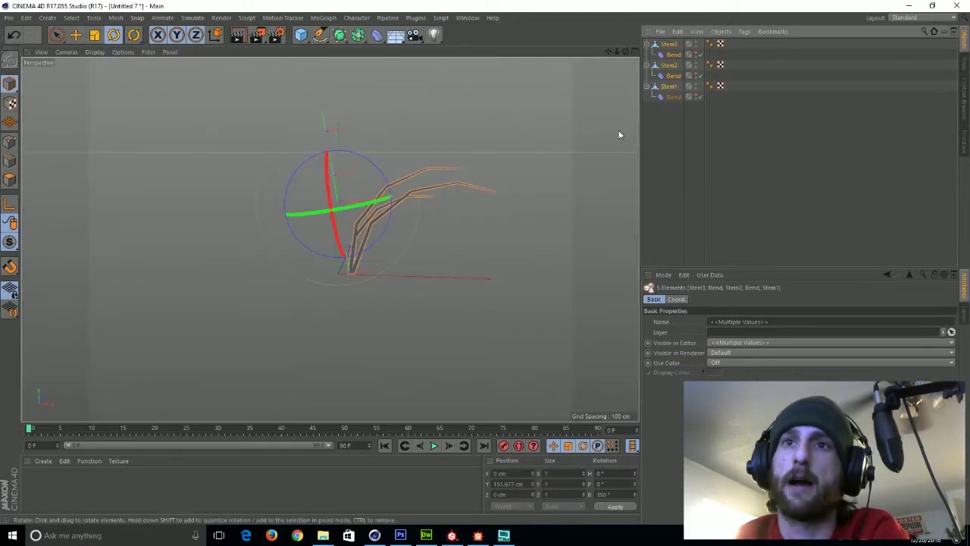
- In axis mode, rotate the object axes of Stem3, Stem2 and Stem1 by 10° and move them to the world origin
click(666, 46)
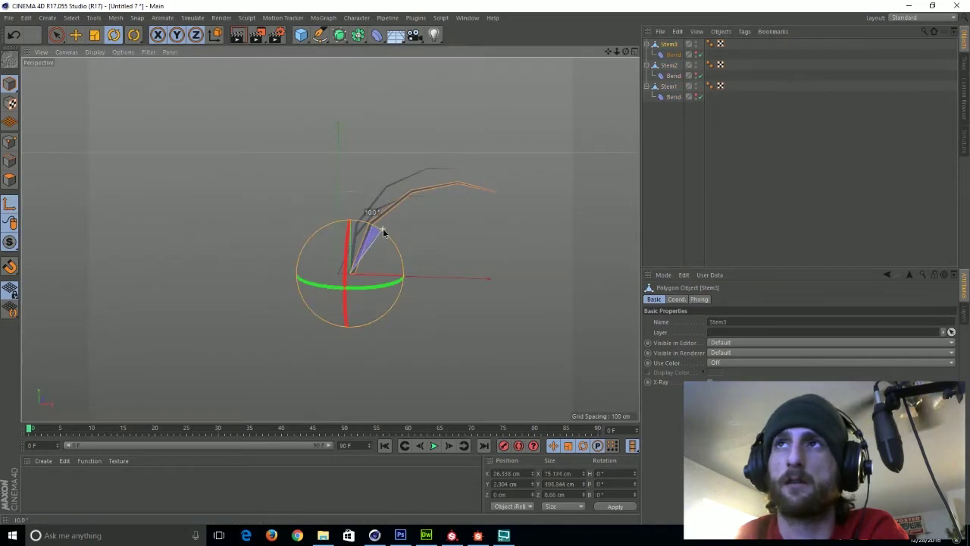
click(669, 66)
shift+drag(379, 225, 379, 227)
click(668, 87)
click(668, 46)
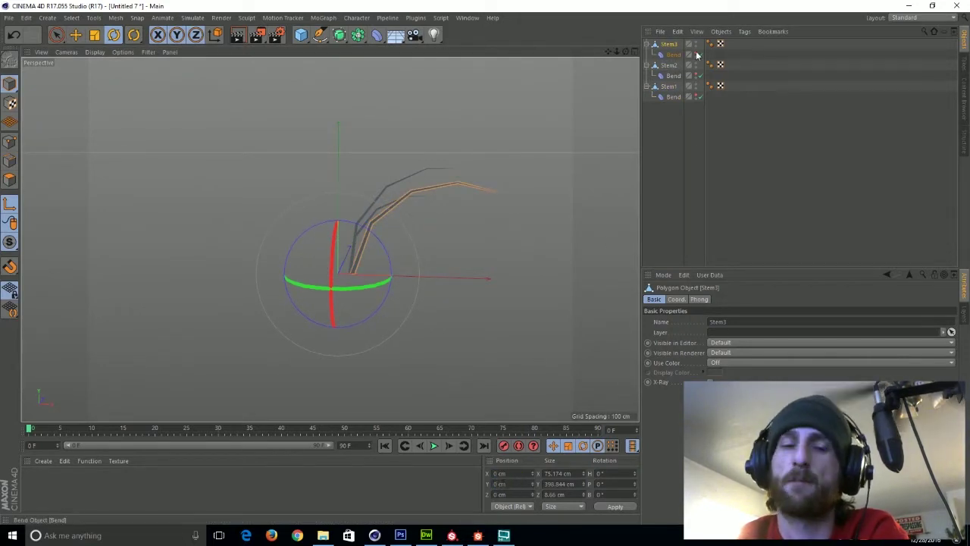
- Try to set the axis positions of Stem2 and Stem1 to 0 cm in axis mode, and undo the changes
click(669, 66)
double_click(504, 483)
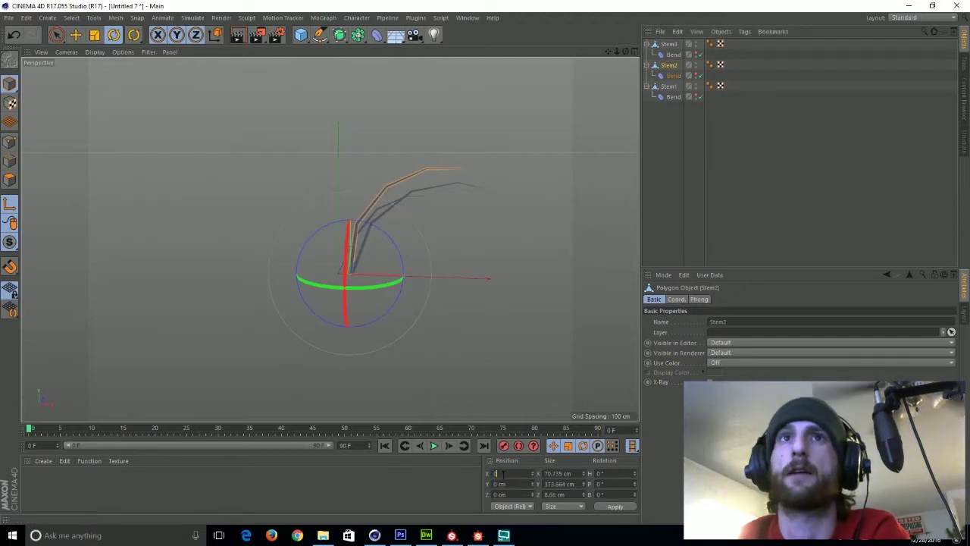
key(Return)
click(658, 87)
double_click(505, 474)
text(0)
key(Tab)
text(0)
key(Return)
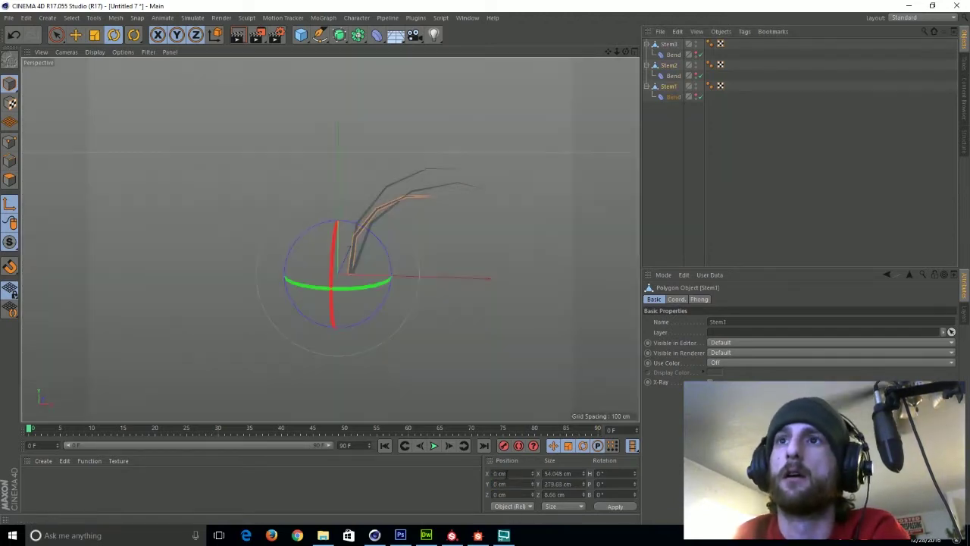
key(ctrl+z)
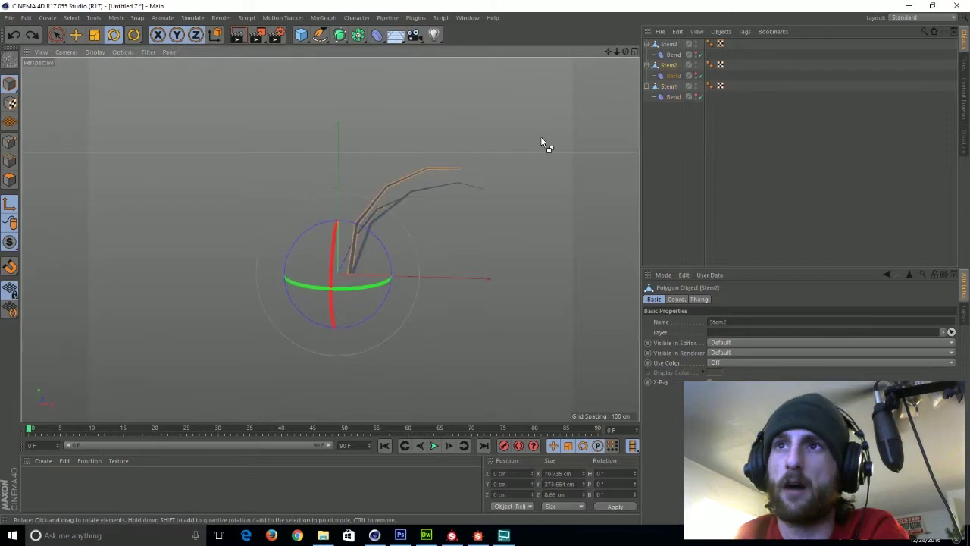
- Leave axis mode and set the X and Y positions of Stem1, Stem2 and Stem3 to 0 cm
key(Down)
key(Down)
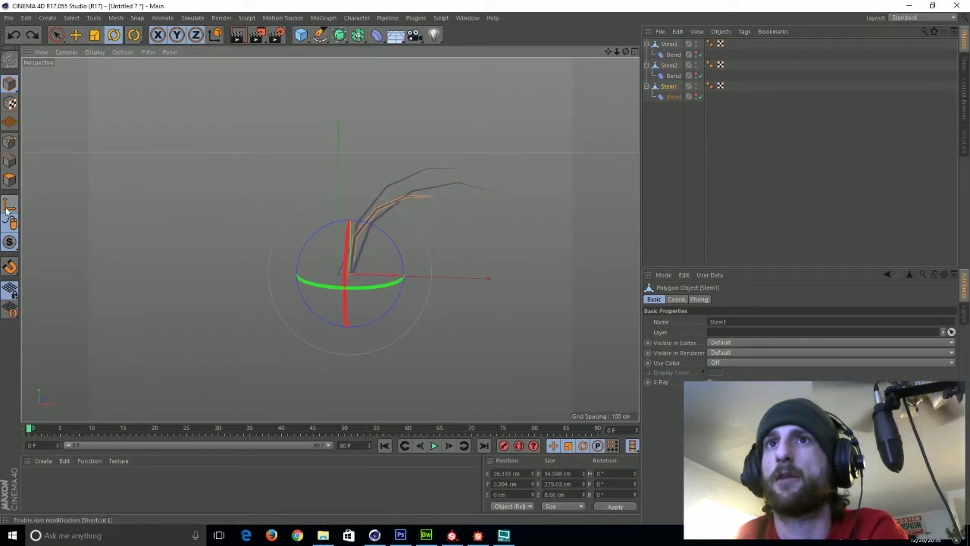
key(Up)
key(Up)
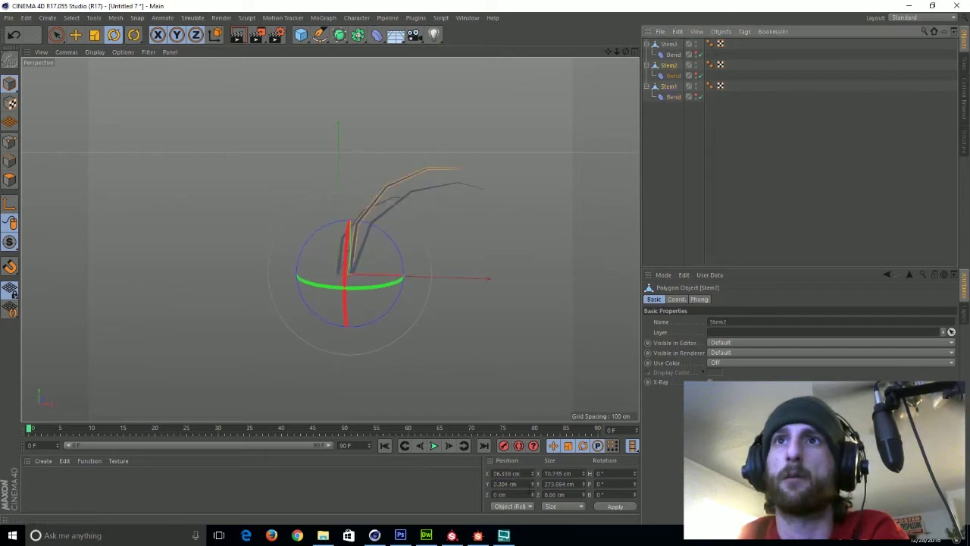
key(Up)
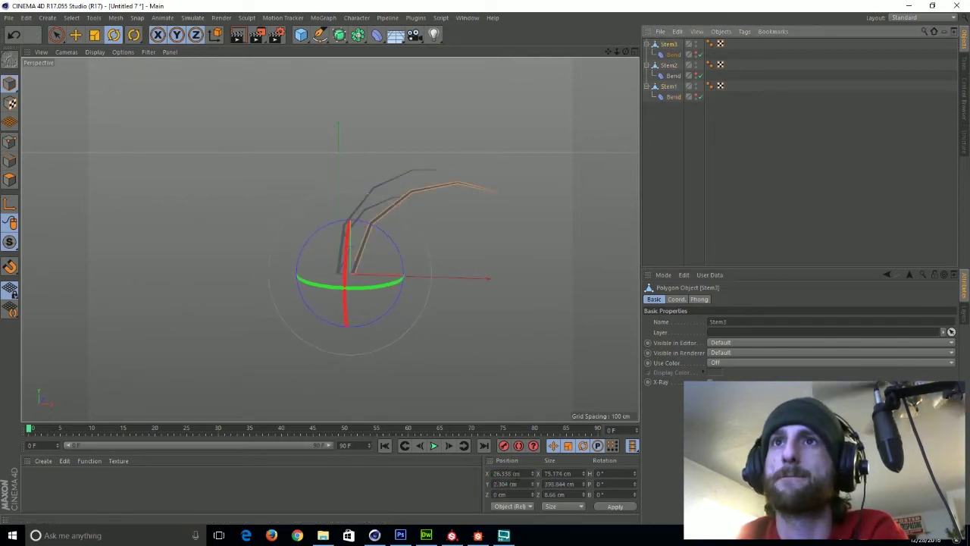
click(664, 201)
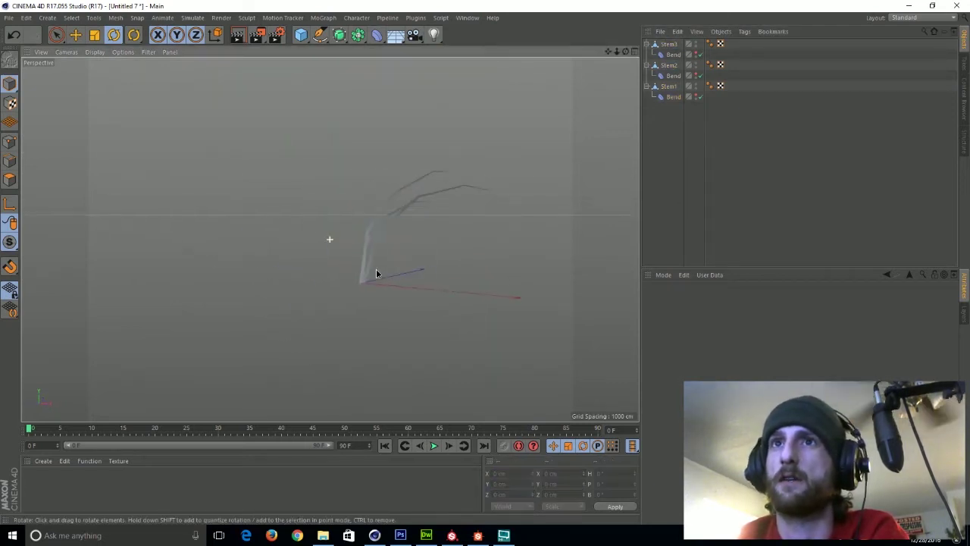
- Disable the Bend deformers of all three stems and collapse the stem hierarchies
click(699, 76)
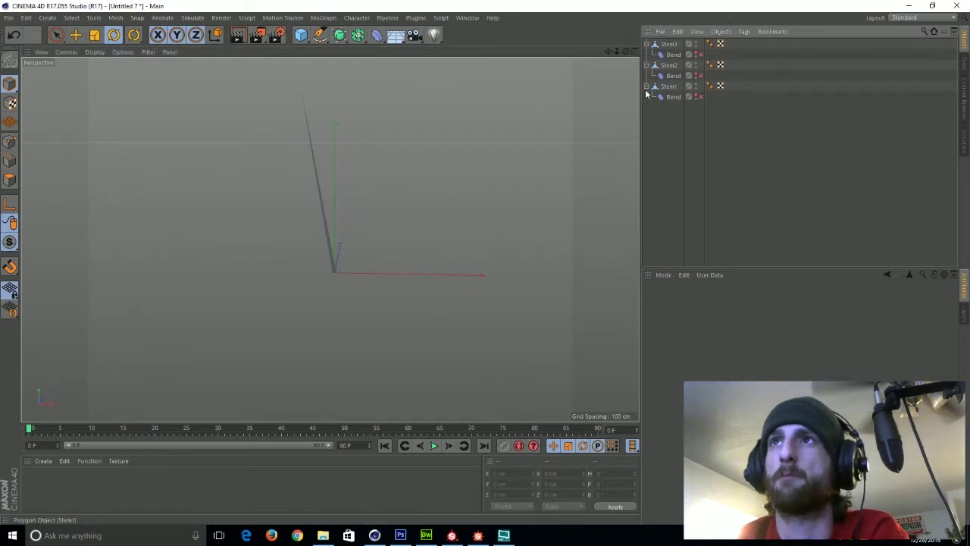
click(647, 65)
click(647, 44)
alt+drag(379, 144, 403, 231)
alt+drag(488, 205, 401, 233)
- Select Stem1, Stem2 and Stem3 and rotate them together in bank until they stand upright
click(661, 66)
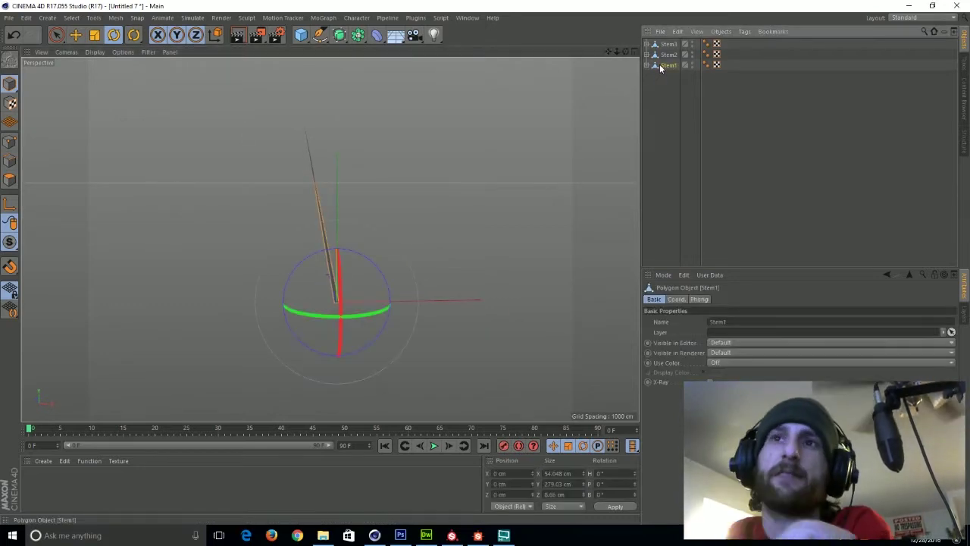
click(669, 97)
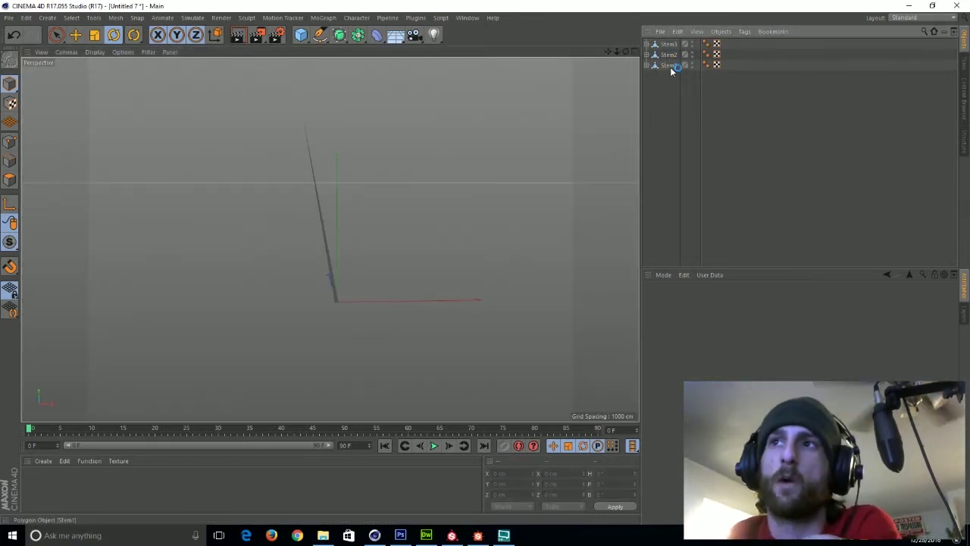
click(672, 66)
shift+click(673, 45)
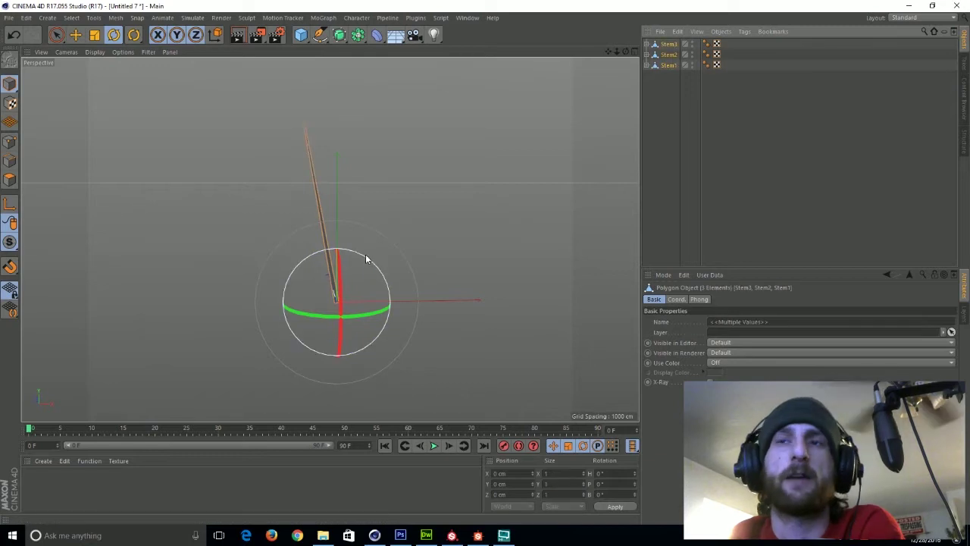
drag(365, 256, 370, 260)
click(653, 203)
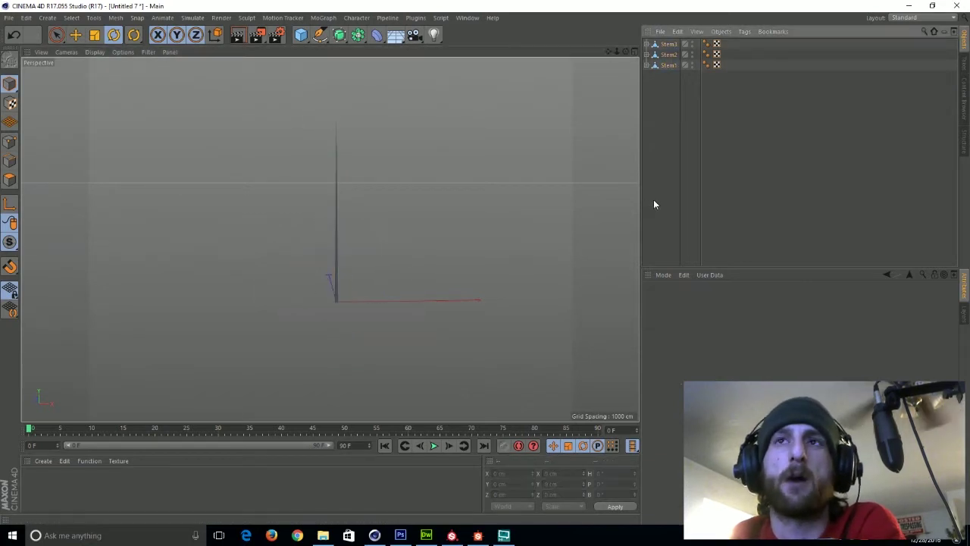
- Add a plane with 2 width segments and 4 height segments, and make it editable
click(300, 38)
click(398, 69)
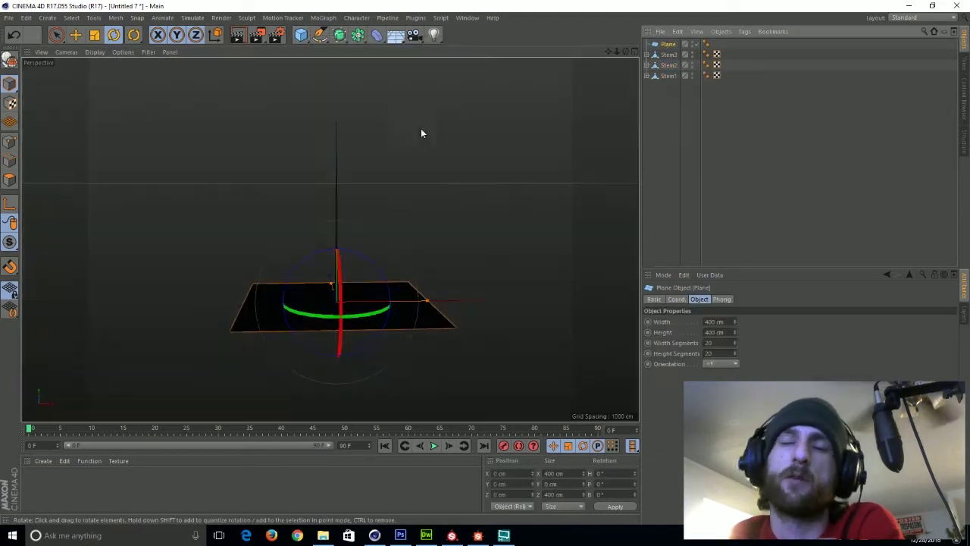
alt+drag(448, 268, 426, 310)
drag(705, 343, 729, 353)
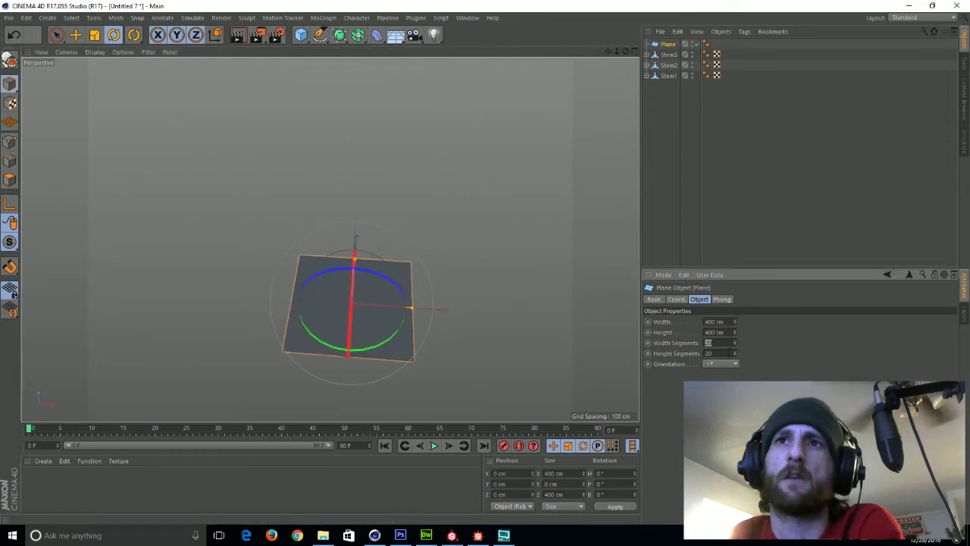
key(Return)
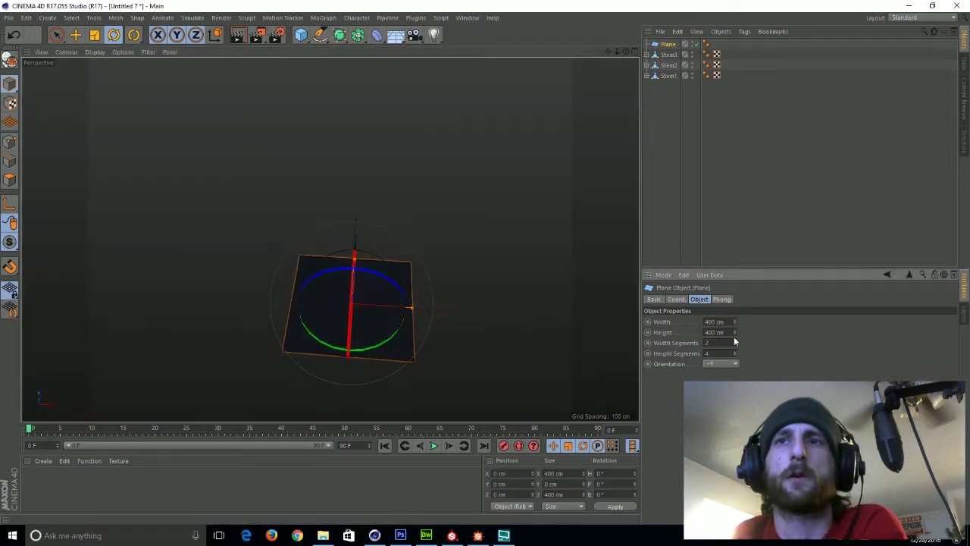
key(c)
- Show mesh lines in the shaded viewport and narrow the plane along X to about 177 cm
click(95, 52)
click(125, 78)
scroll(367, 303, up, 3)
alt+drag(367, 301, 345, 291)
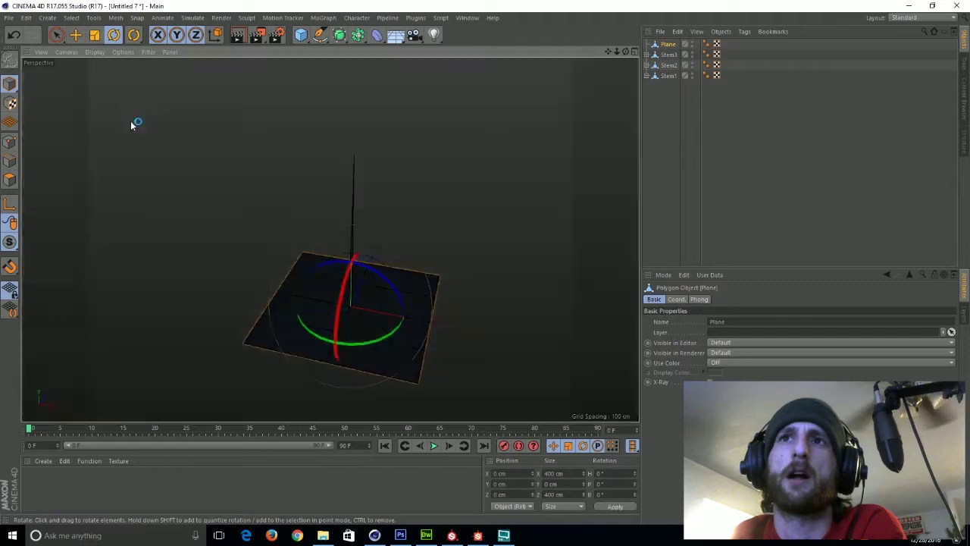
click(95, 35)
drag(440, 325, 349, 371)
scroll(349, 371, up, 2)
- In point mode, scale the plane's two front corner points to about 82 cm apart and move them back to about -178 cm in Z
click(9, 142)
click(56, 35)
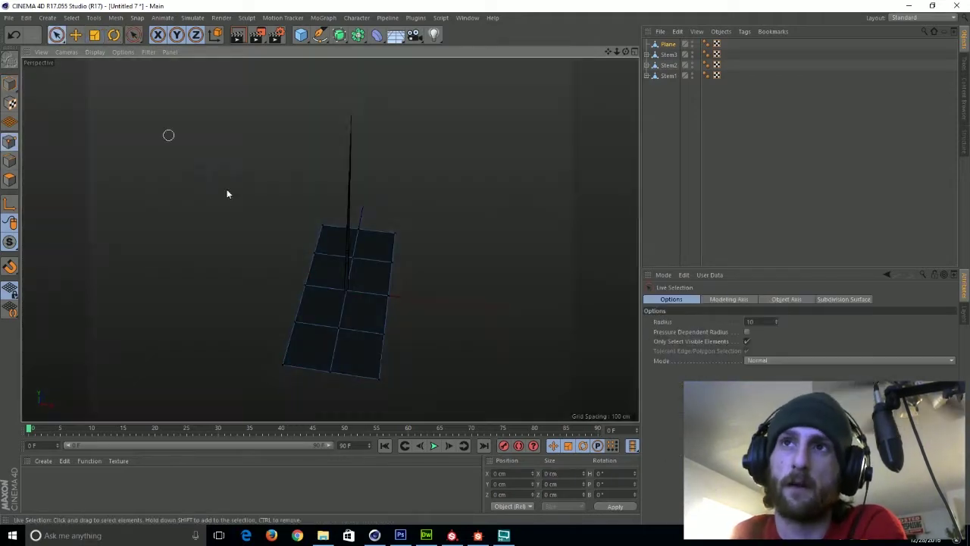
click(284, 365)
shift+click(378, 380)
key(t)
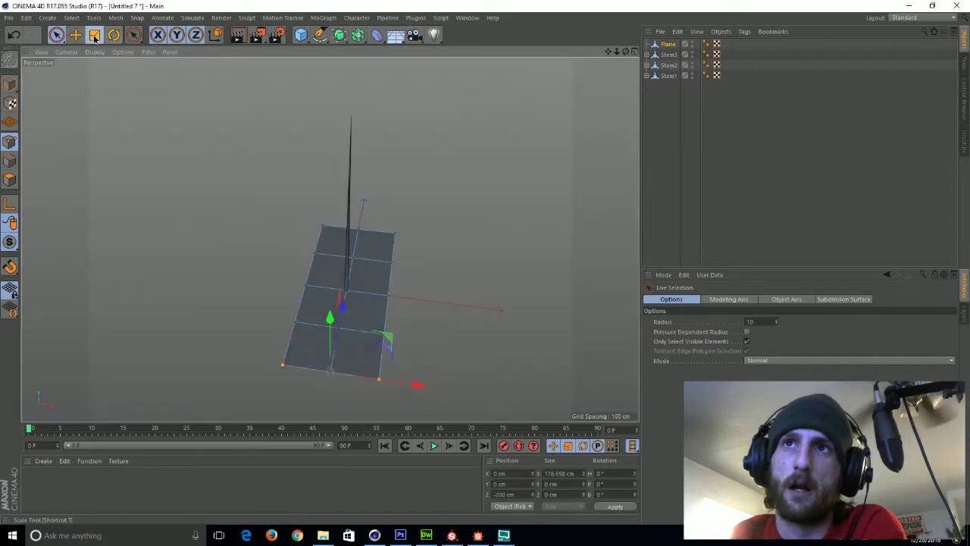
drag(416, 385, 368, 379)
click(71, 41)
mouse_move(343, 331)
alt+mouse_down()
mouse_move(256, 271)
mouse_move(351, 319)
mouse_move(343, 322)
alt+mouse_up()
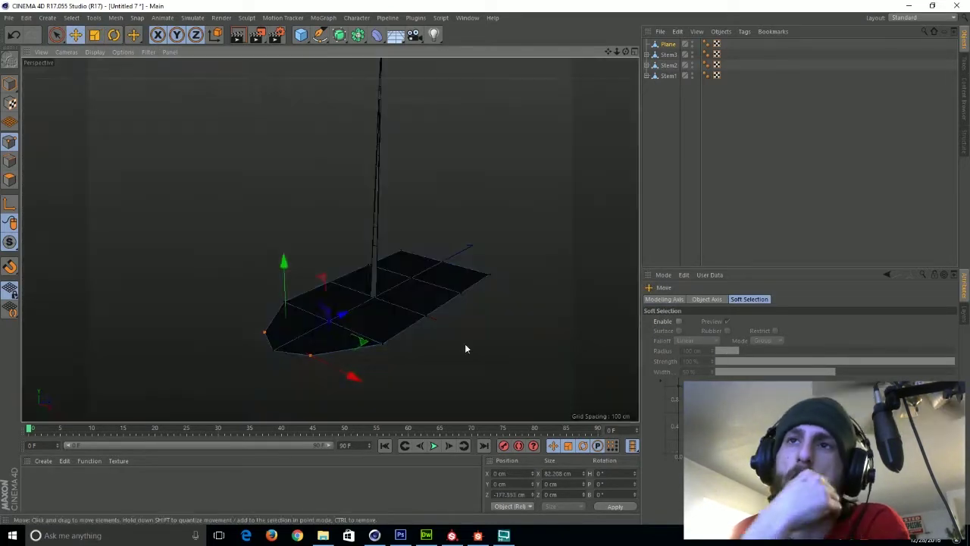
- Narrow the plane's middle row of points to about 152 cm in X
click(464, 345)
key(space)
key(t)
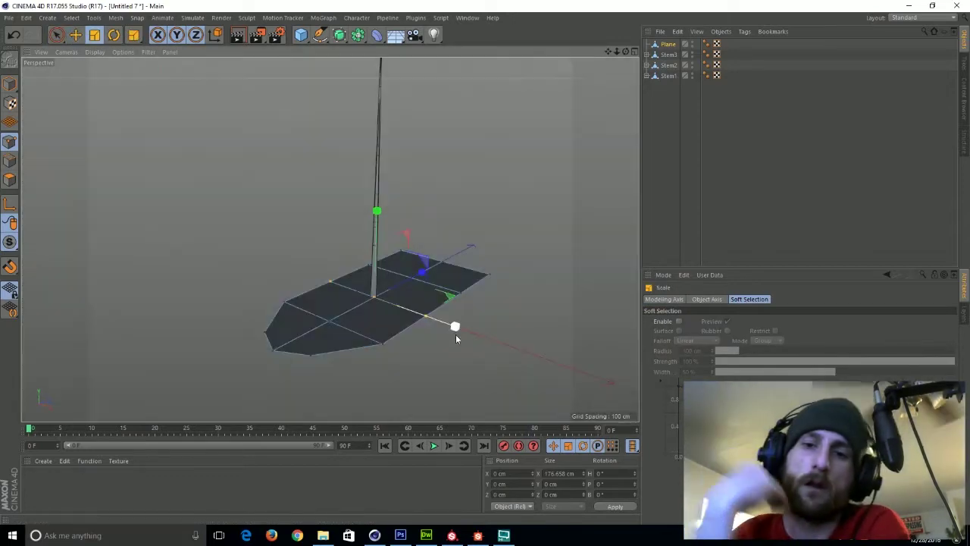
drag(455, 330, 438, 326)
alt+drag(461, 232, 480, 272)
- Narrow the point row behind the middle to about 98 cm and the rear end row to about 51 cm in X
key(space)
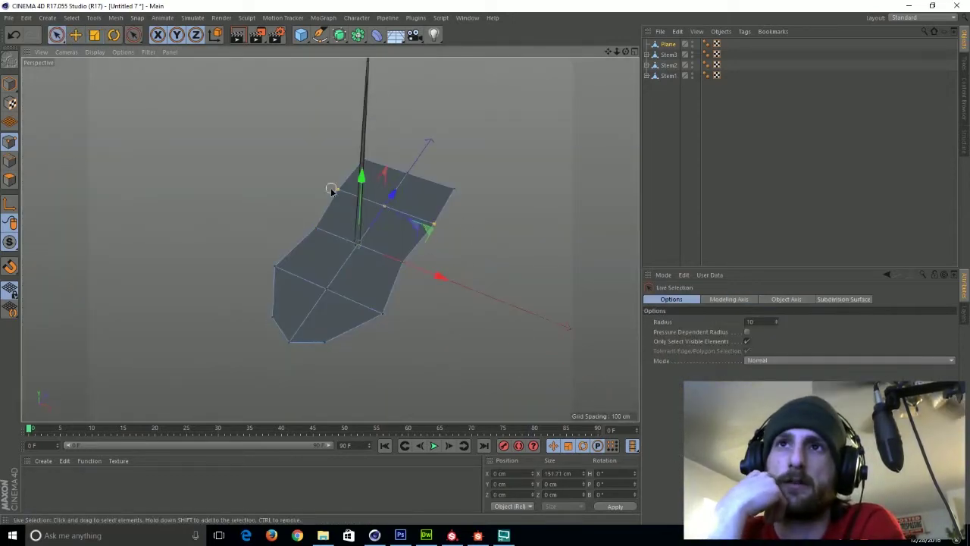
drag(331, 190, 432, 225)
key(space)
drag(471, 237, 422, 227)
scroll(491, 225, up, 1)
key(space)
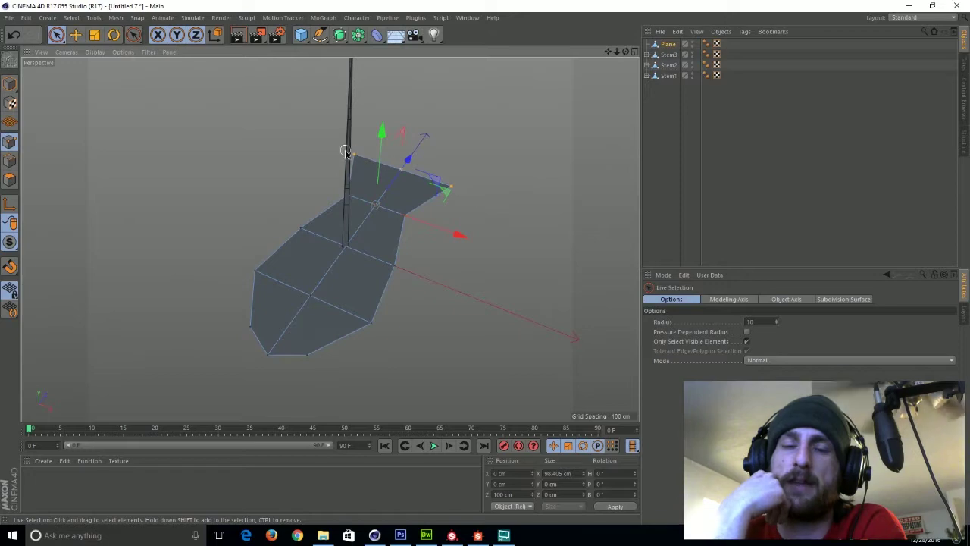
key(space)
mouse_move(347, 153)
mouse_down()
mouse_move(456, 190)
mouse_move(423, 182)
mouse_up()
click(450, 220)
- Flatten the three front-edge points along Z into a straight row at about -186 cm
alt+drag(450, 220, 398, 290)
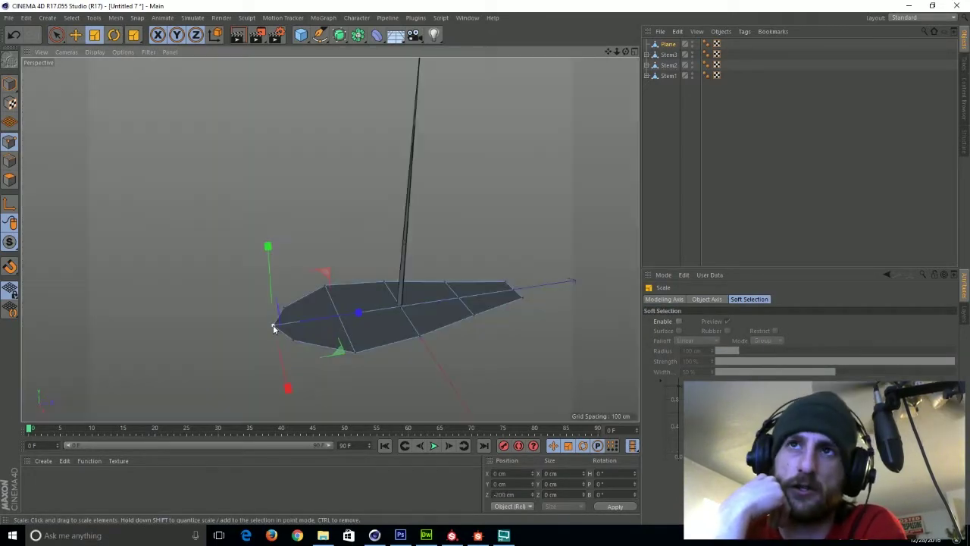
key(ctrl+z)
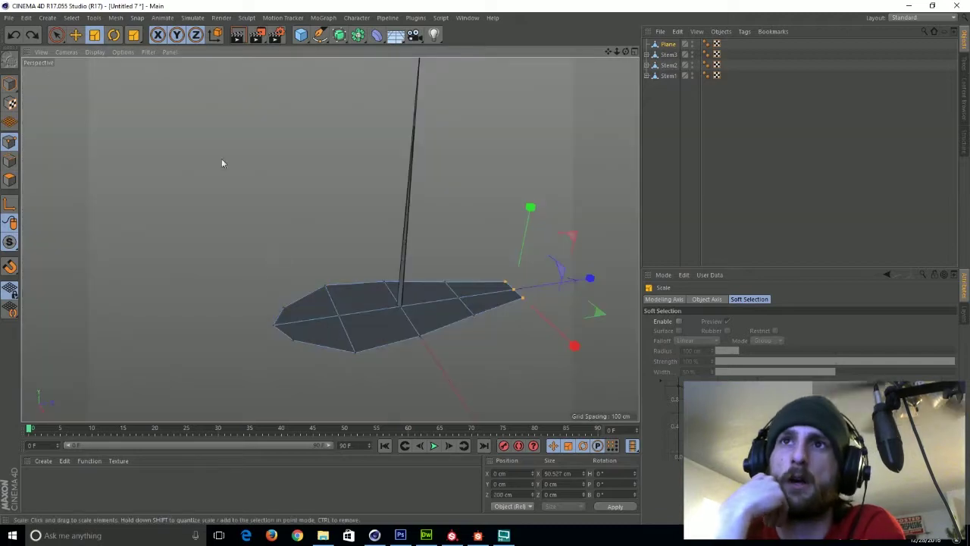
key(ctrl+y)
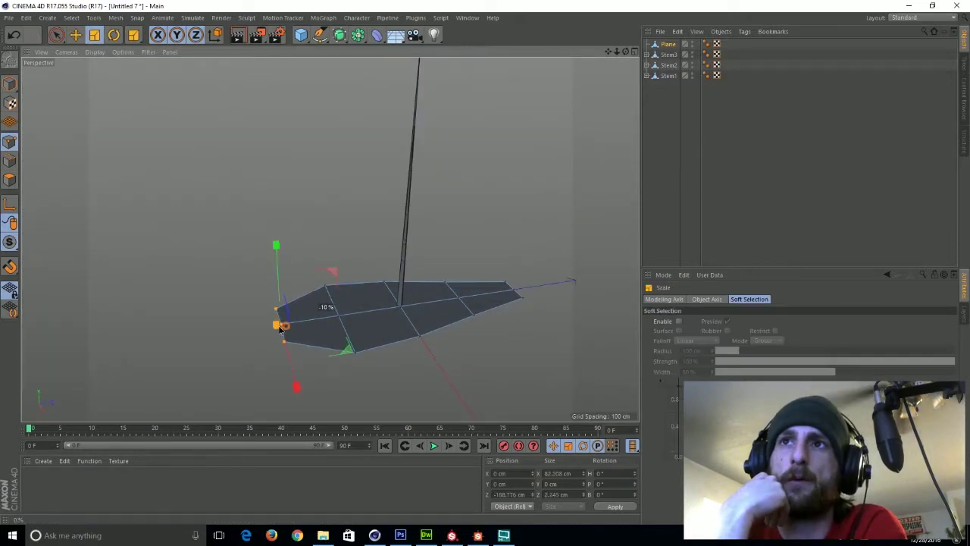
alt+drag(228, 293, 332, 275)
key(e)
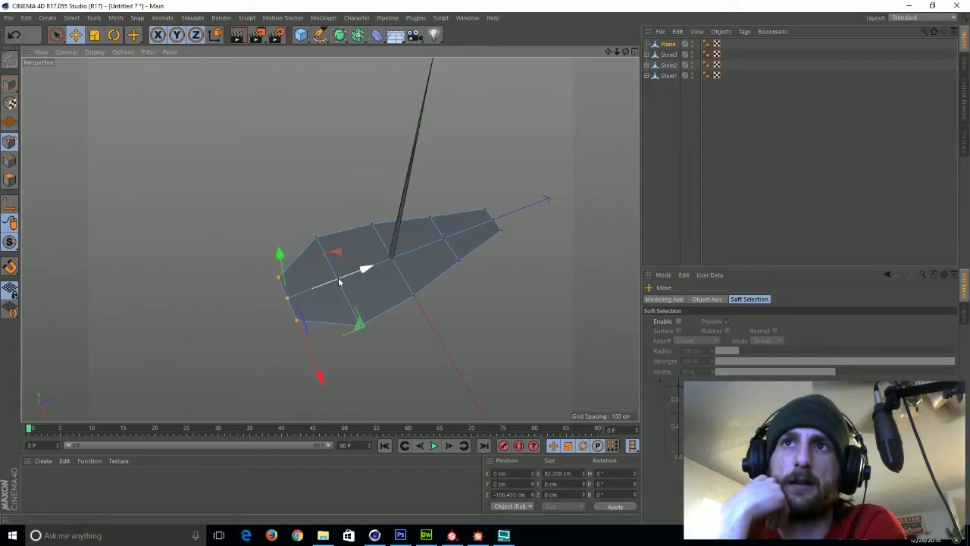
click(564, 231)
alt+drag(341, 284, 329, 238)
- Raise the points along the plane's lengthwise centre line by about 18 cm in Y
key(space)
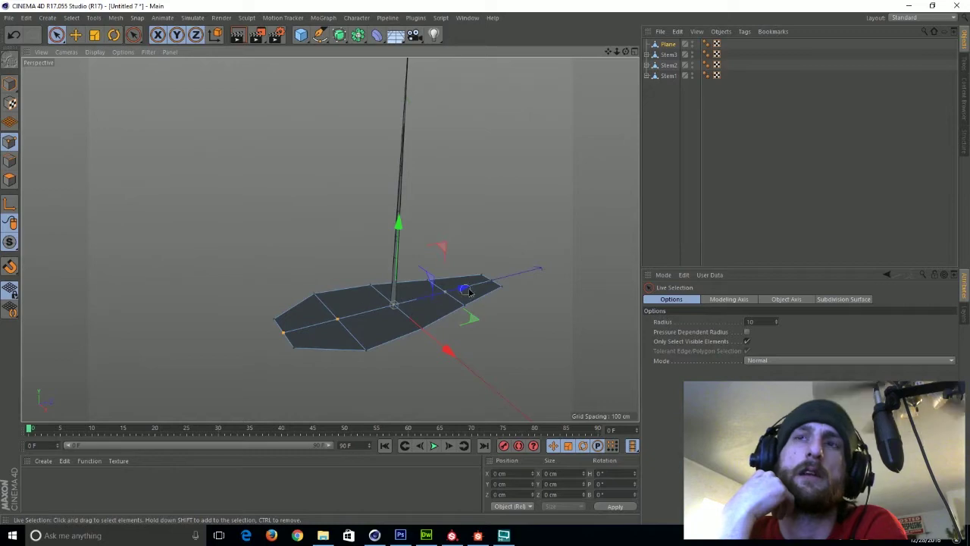
drag(468, 291, 492, 281)
drag(400, 237, 403, 227)
alt+drag(324, 266, 331, 227)
drag(327, 303, 356, 353)
click(500, 351)
alt+drag(501, 350, 277, 212)
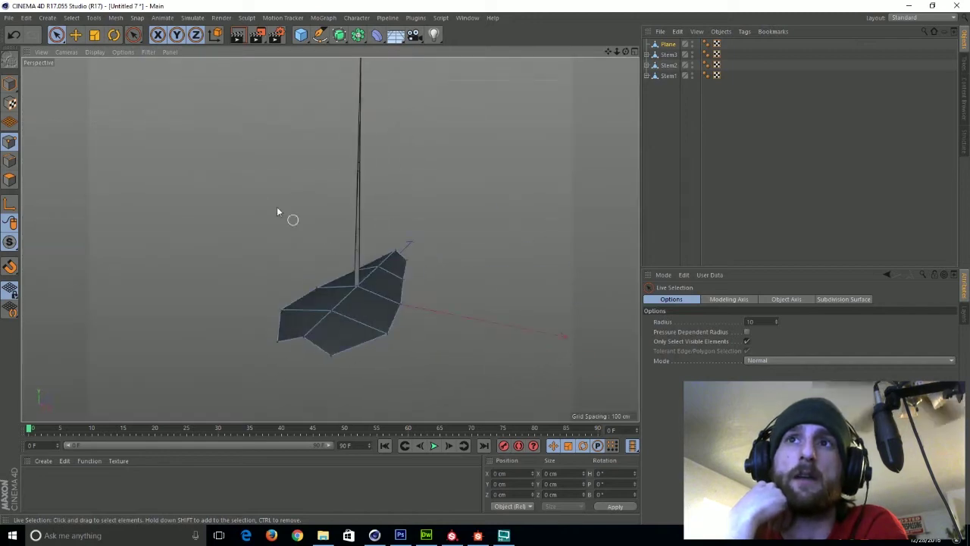
- Try adjusting the plane's axis with Axis Center, with the Y offset at 0%, and close the tool
click(76, 36)
click(9, 84)
click(115, 19)
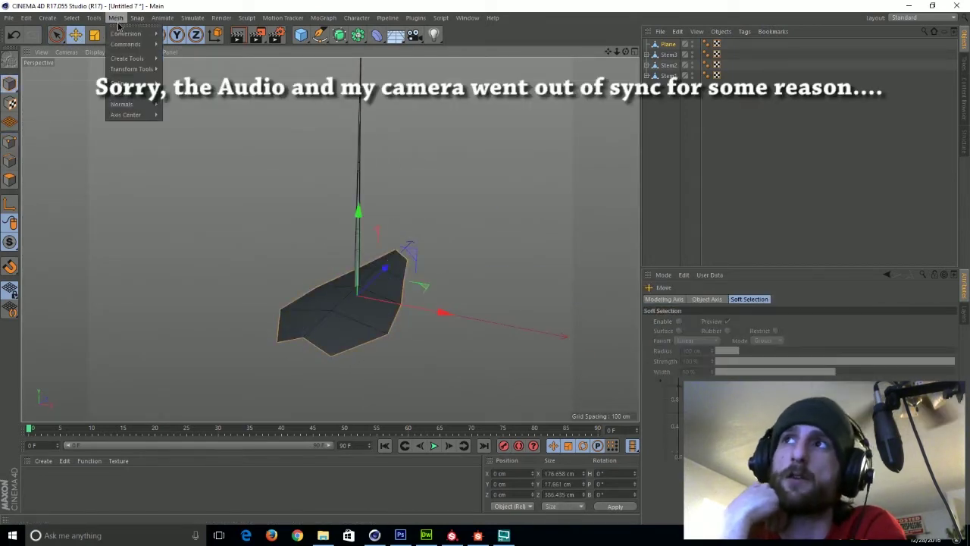
mouse_move(153, 119)
click(186, 119)
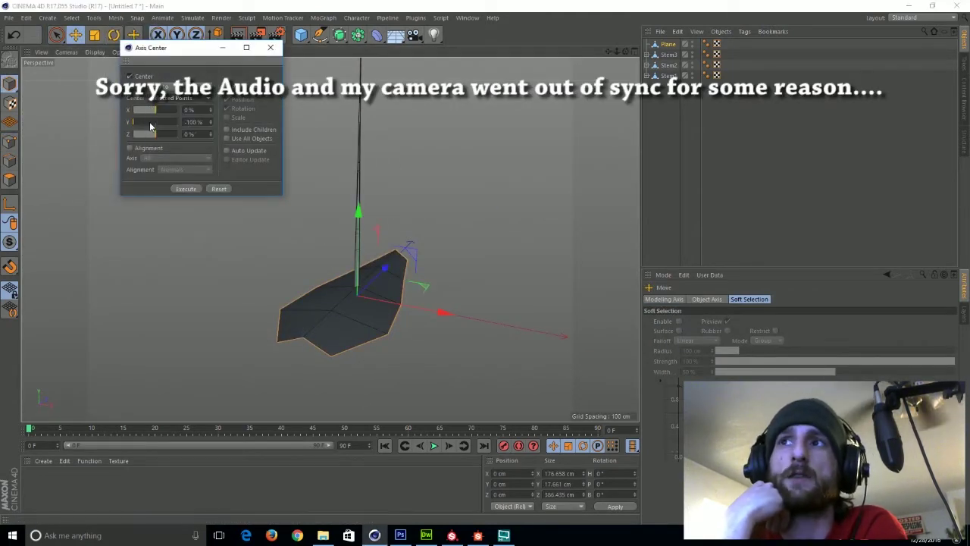
click(6, 182)
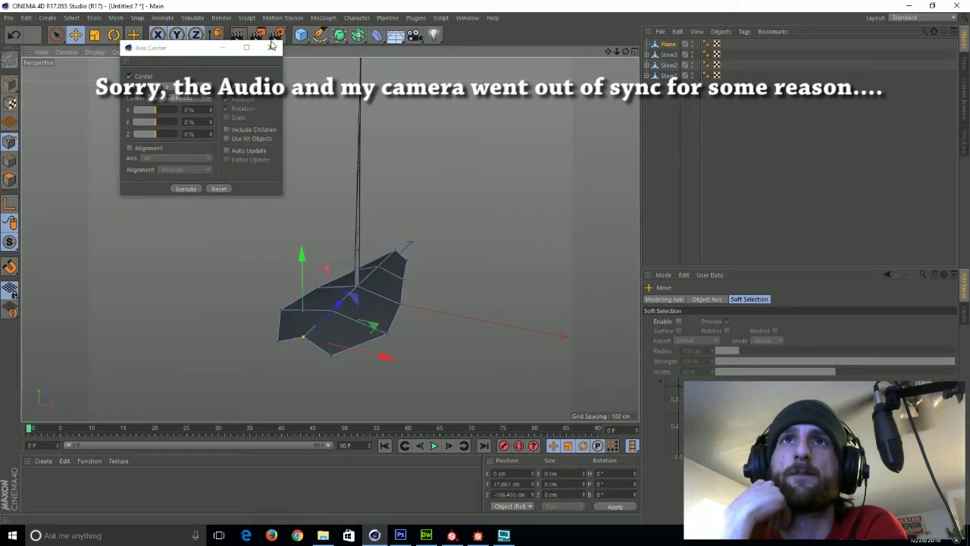
click(270, 47)
- Undo the raising of the plane's centre-line points
key(ctrl+z)
key(ctrl+z)
key(ctrl+z)
key(ctrl+z)
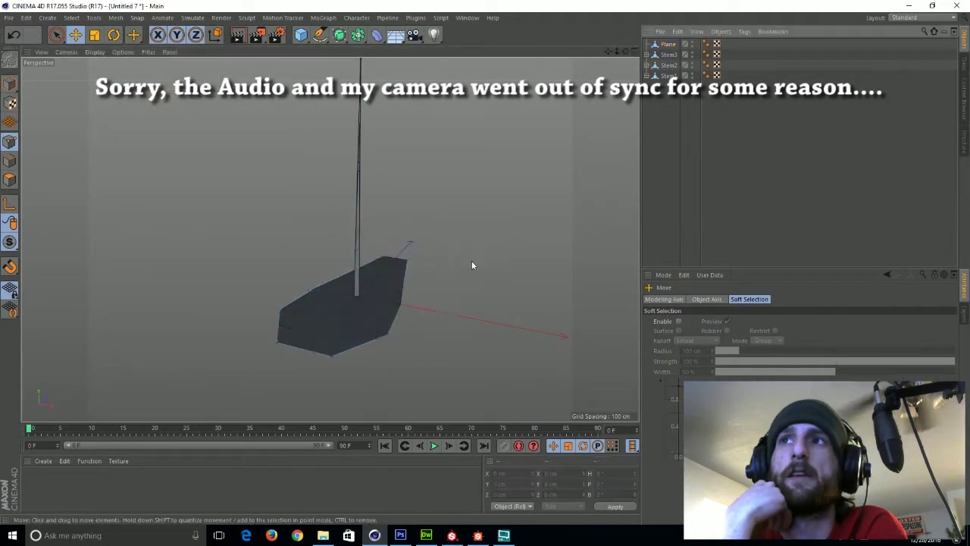
- Switch to the BP UV Edit layout and project the plane's UVs frontally from the top view
middle_click(472, 265)
middle_click(463, 191)
click(903, 18)
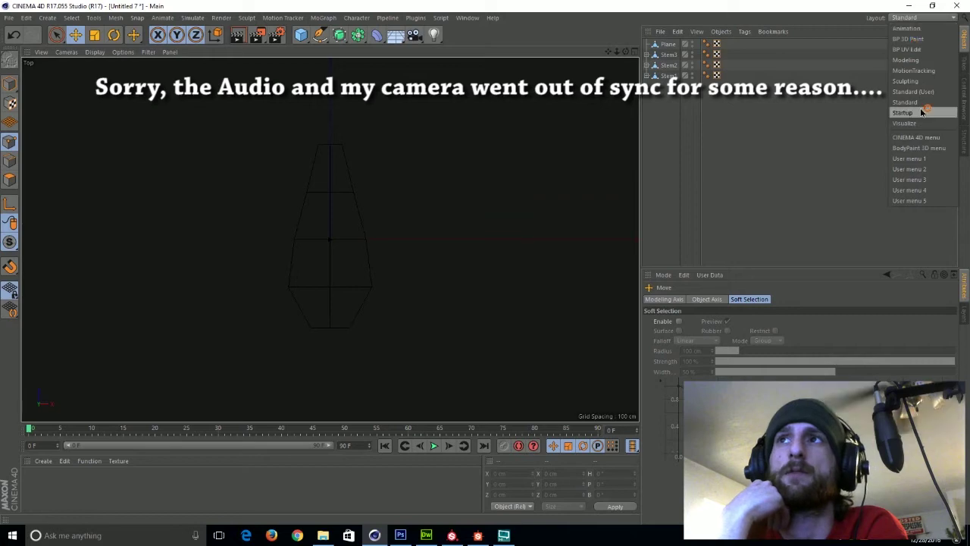
click(897, 61)
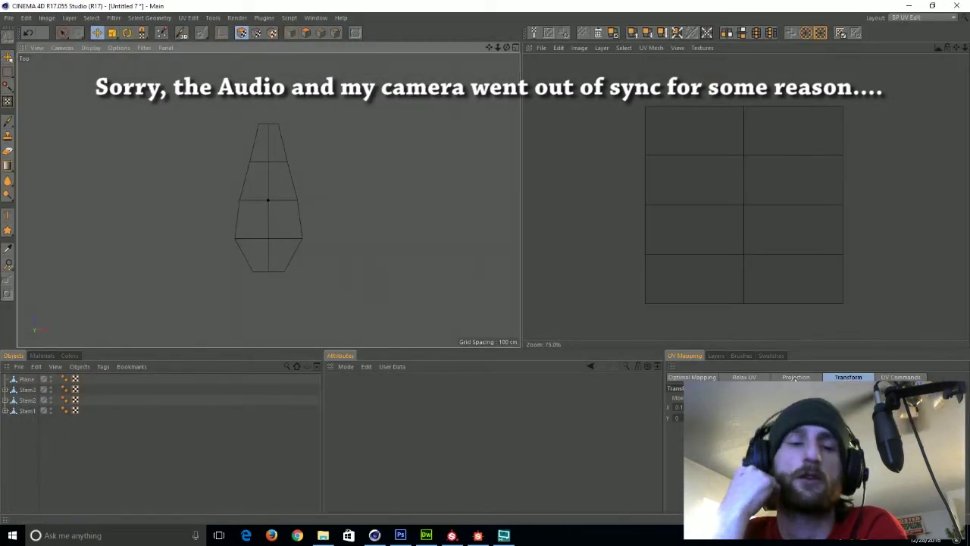
click(795, 378)
click(754, 398)
scroll(706, 211, up, 1)
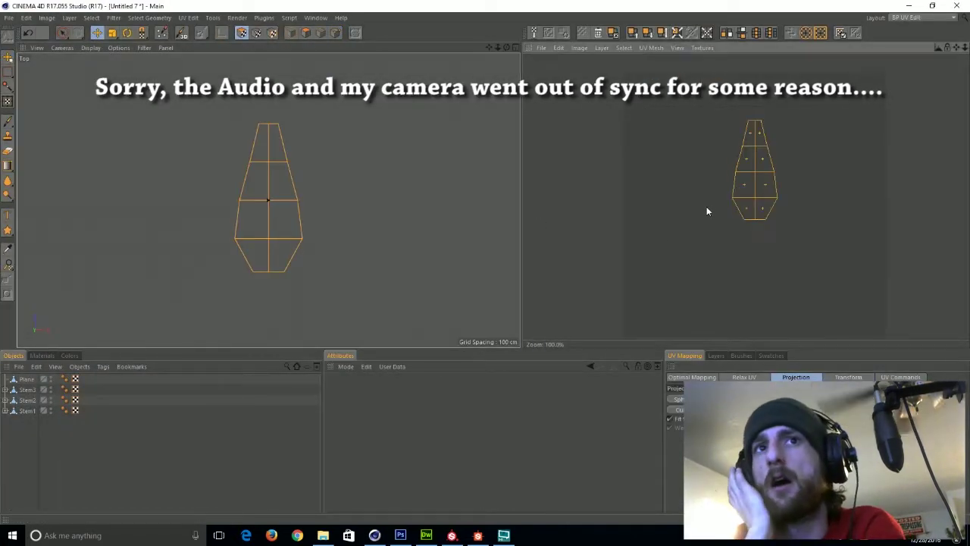
- Move the plane's UV island near the upper edge of the UV space, just beside Stem3's UV strip
click(74, 388)
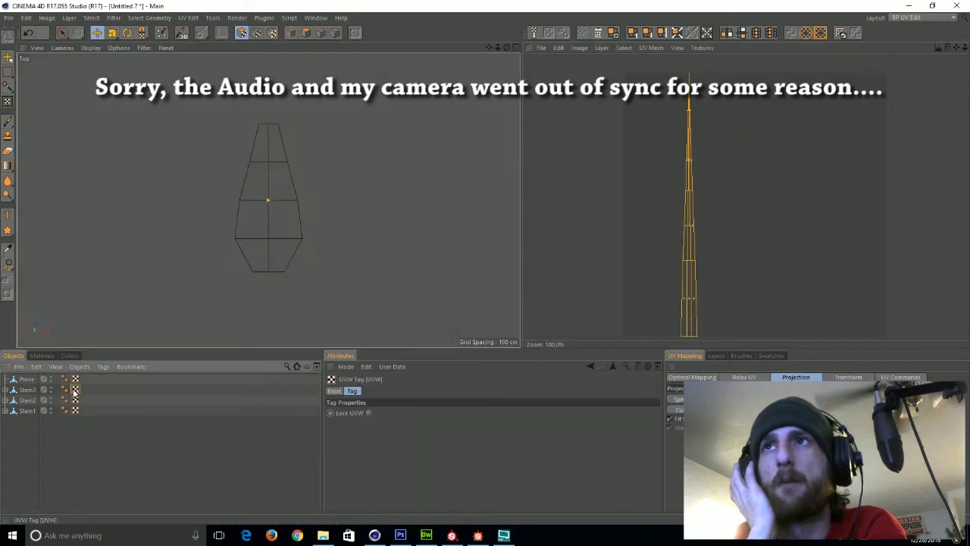
click(37, 379)
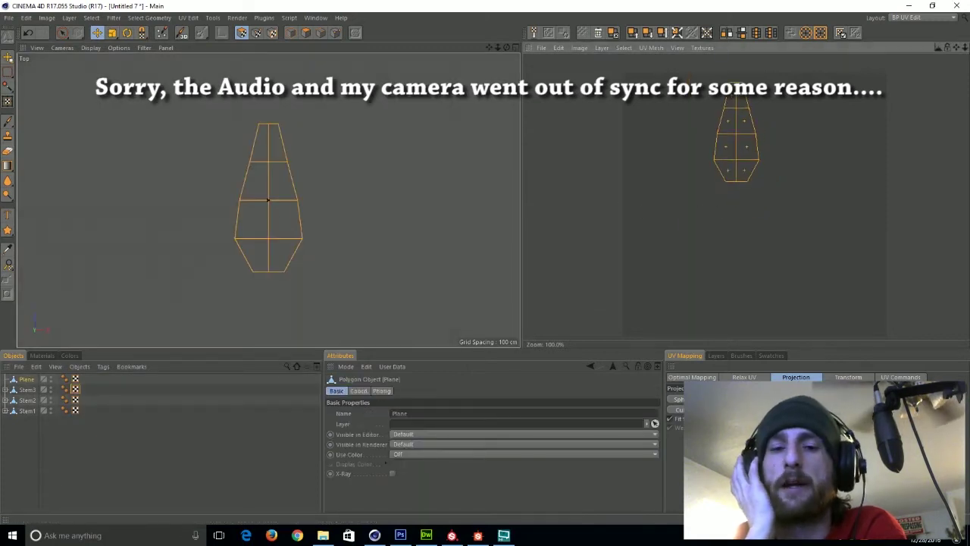
scroll(682, 243, down, 1)
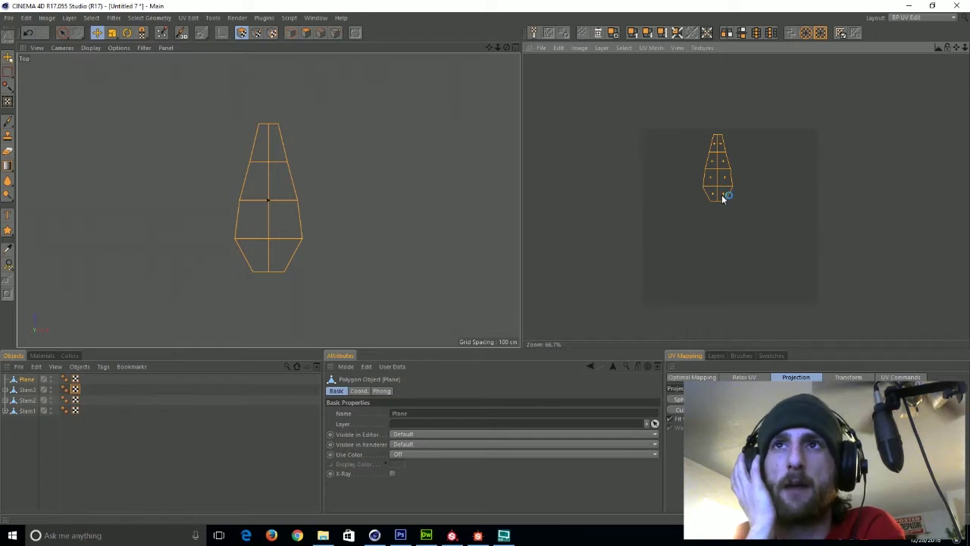
click(74, 389)
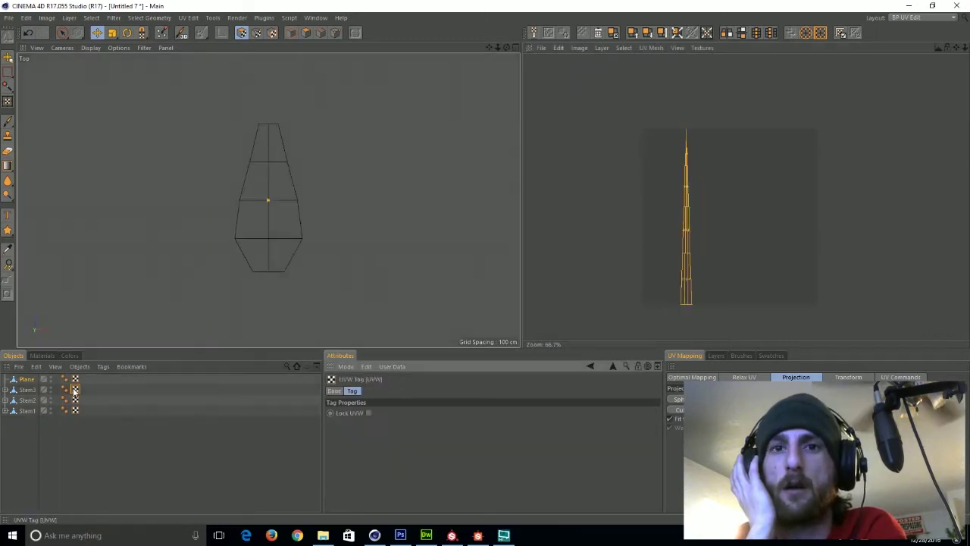
click(74, 379)
- Return to the Standard layout and raise the points along the plane's lengthwise centre line
click(919, 17)
click(905, 91)
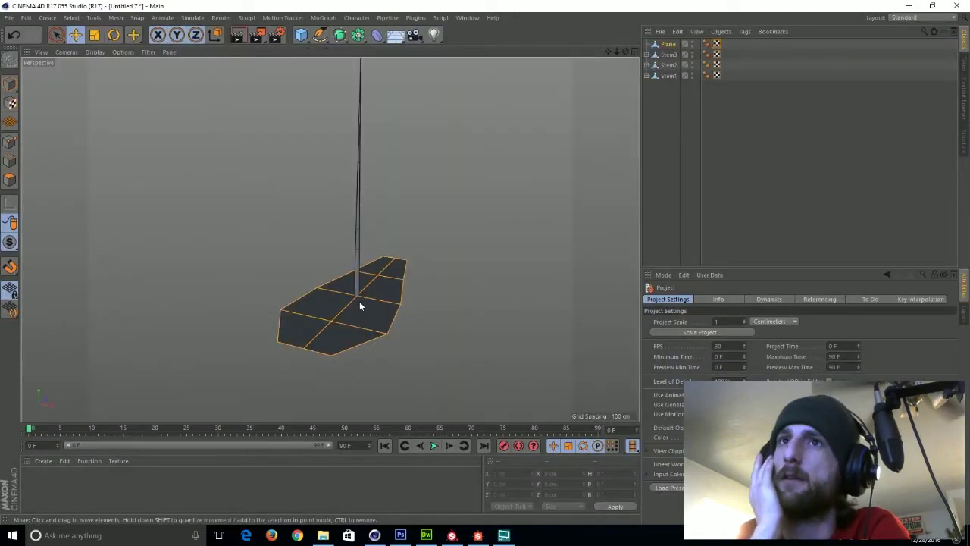
scroll(359, 302, down, 1)
click(10, 143)
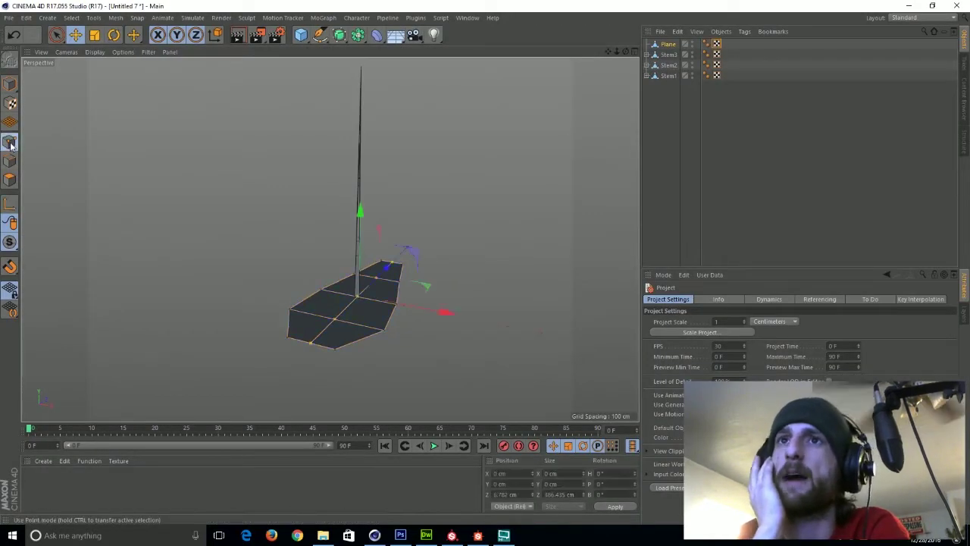
alt+drag(333, 197, 348, 246)
- Bend the narrow end of the leaf-shaped plane downward by lowering its end points
click(476, 340)
alt+drag(475, 340, 503, 246)
key(space)
click(435, 337)
key(e)
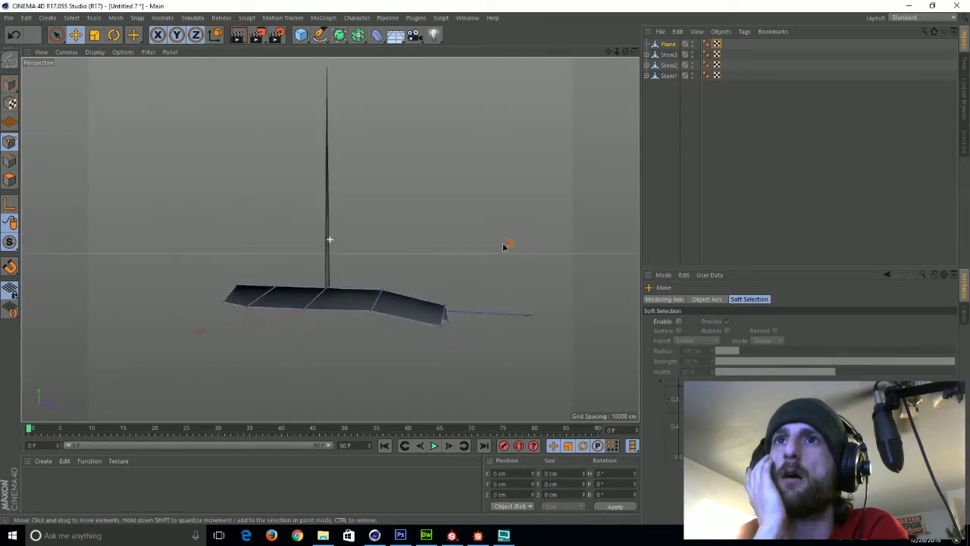
click(503, 245)
key(space)
alt+drag(424, 280, 371, 311)
drag(319, 331, 332, 294)
alt+drag(410, 222, 455, 281)
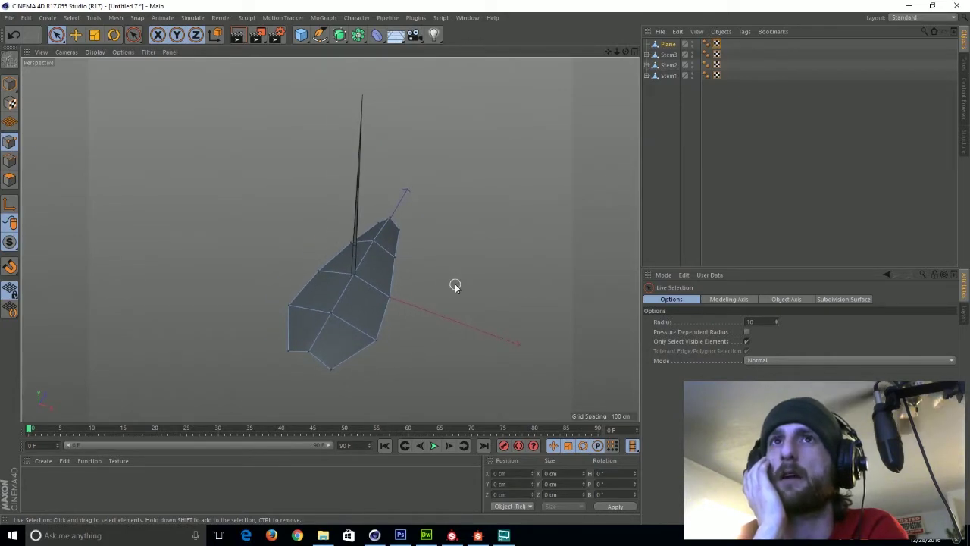
- Move the plane's axis to the middle point of its wide end with Axis Center, using Axis to and Selected Points
click(676, 45)
click(10, 84)
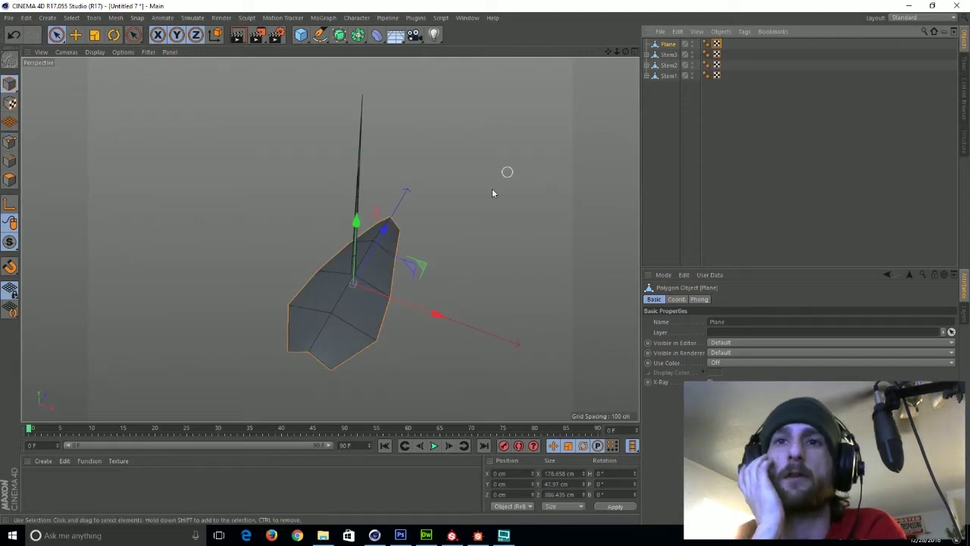
alt+drag(492, 193, 450, 169)
click(10, 142)
click(275, 335)
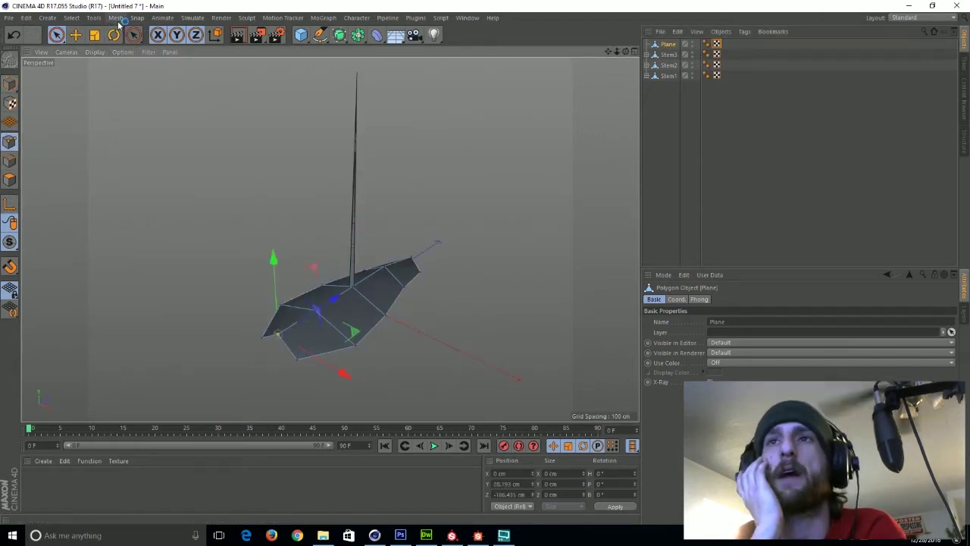
click(116, 18)
click(114, 17)
click(114, 17)
mouse_move(151, 115)
click(182, 118)
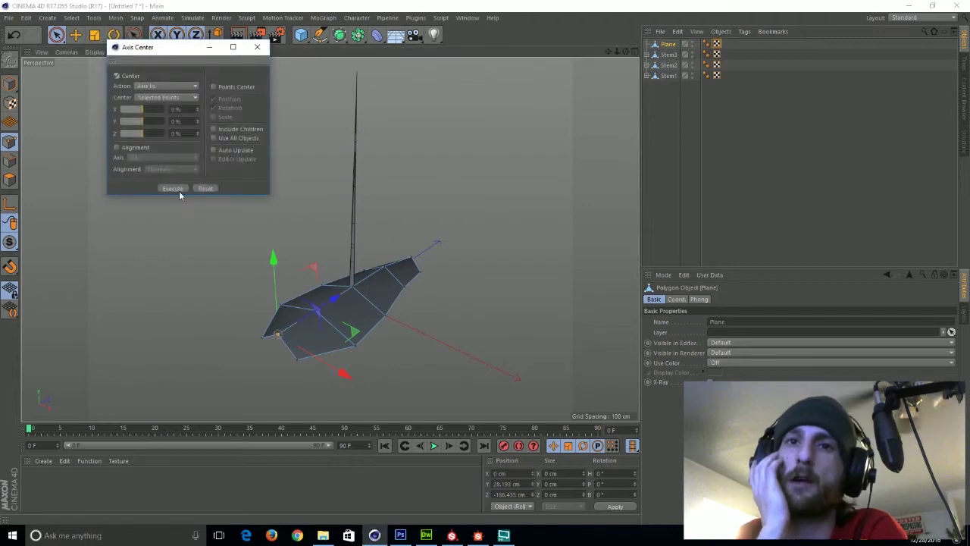
click(258, 47)
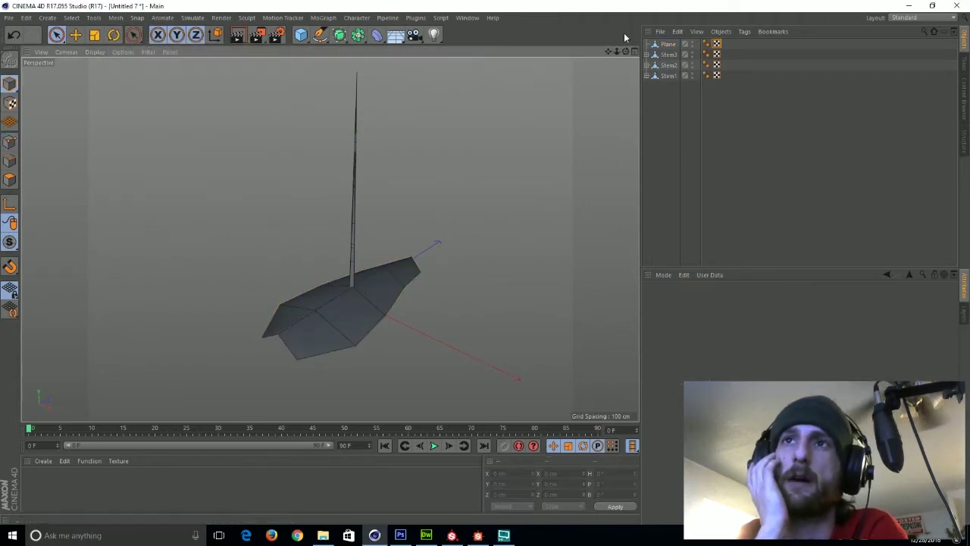
- Rename the plane Leaf and duplicate it in place
text(Leaf)
key(Return)
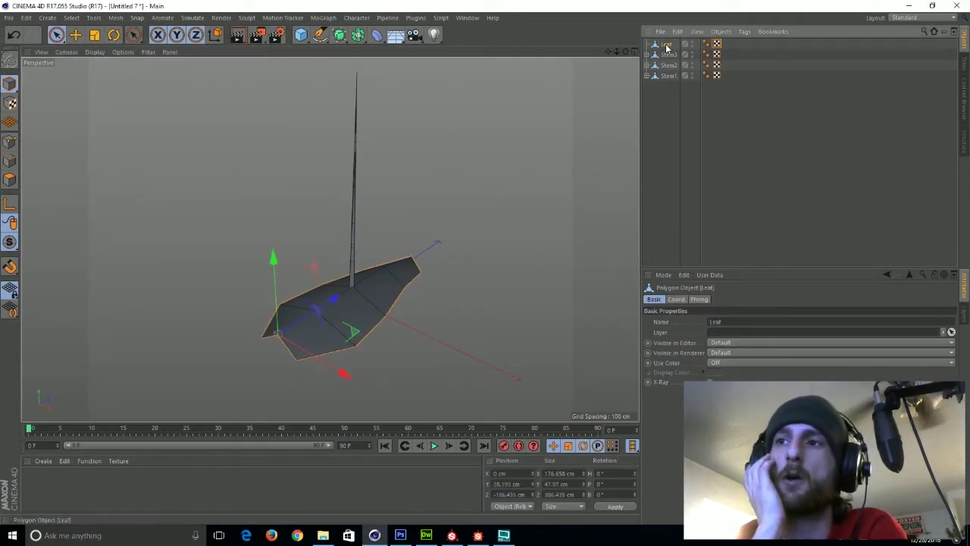
key(ctrl+c)
key(ctrl+v)
- Scale the leaf copy to about 150 cm in X, 30 cm in Y and 436 cm in Z
click(94, 36)
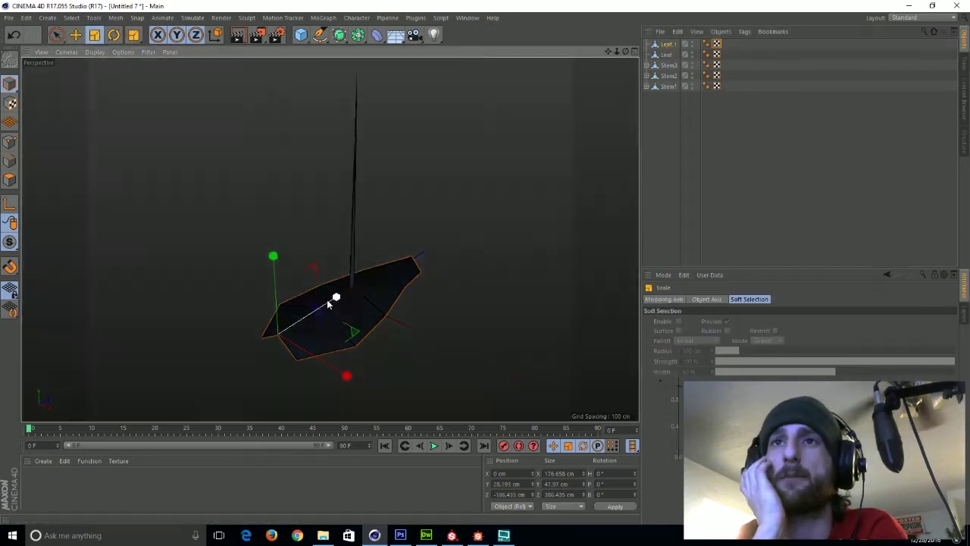
drag(333, 300, 339, 371)
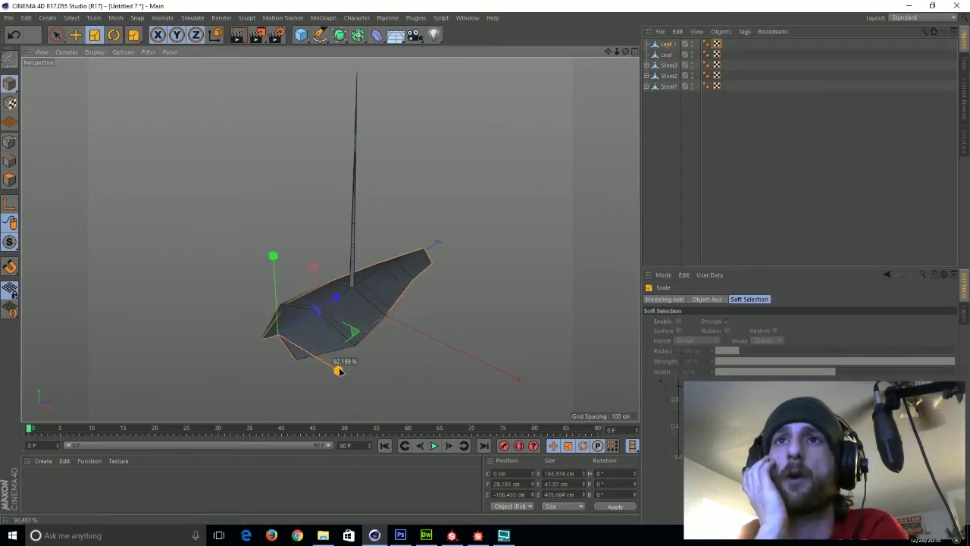
drag(273, 256, 278, 291)
alt+drag(334, 307, 388, 297)
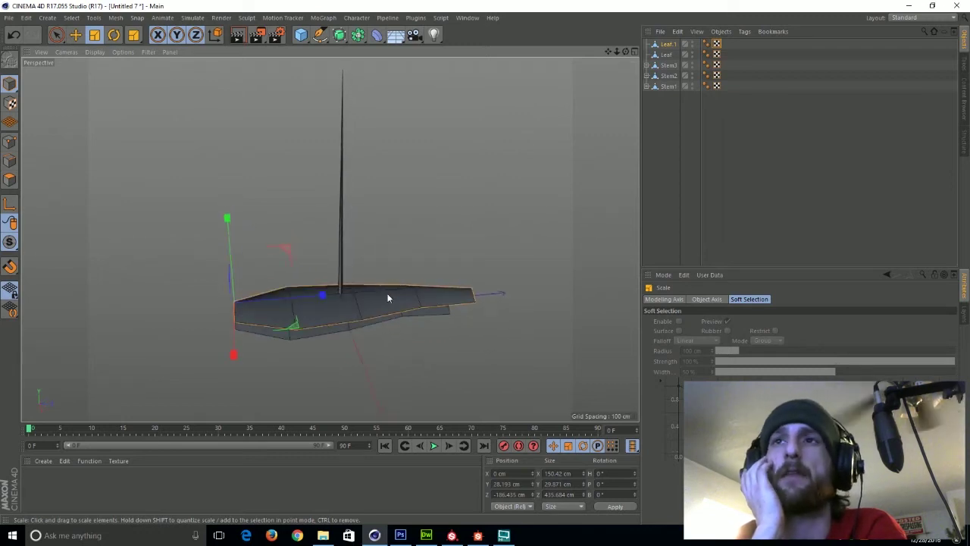
- Lower the two outer points of the leaf copy's widest row by about 15 cm in Y
click(10, 142)
key(space)
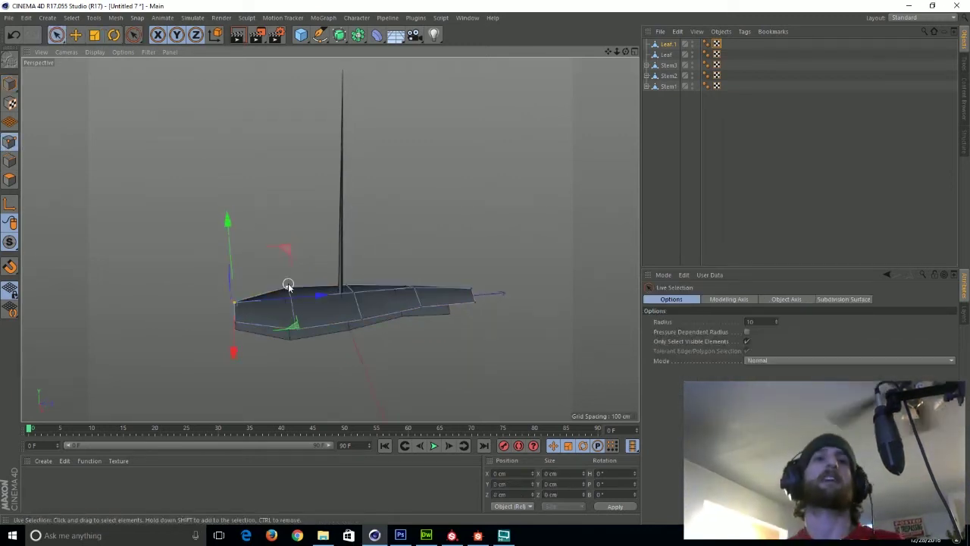
click(288, 286)
shift+click(296, 327)
drag(288, 227, 288, 239)
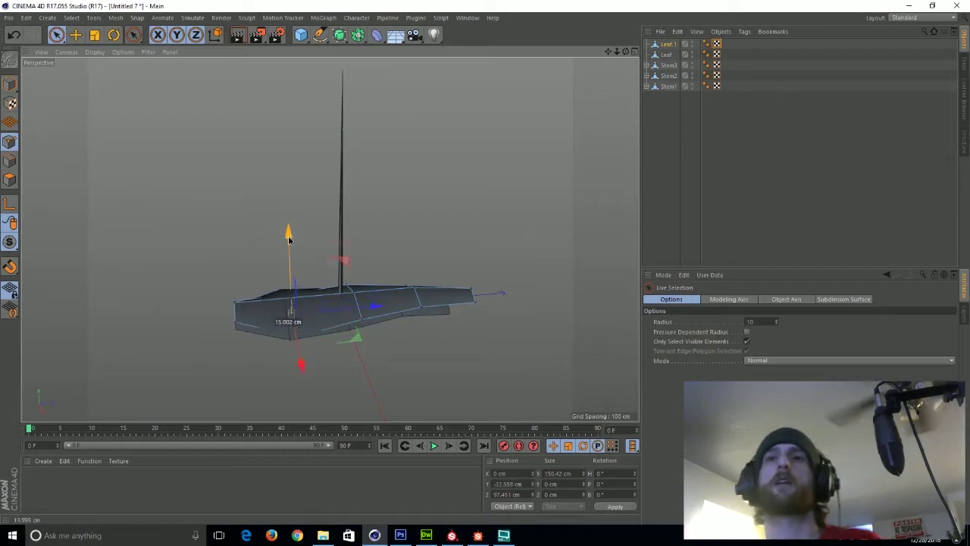
- Lower the points at the leaf copy's narrow tip and pull them slightly outward
alt+drag(440, 242, 488, 251)
click(427, 270)
drag(533, 309, 535, 310)
click(515, 236)
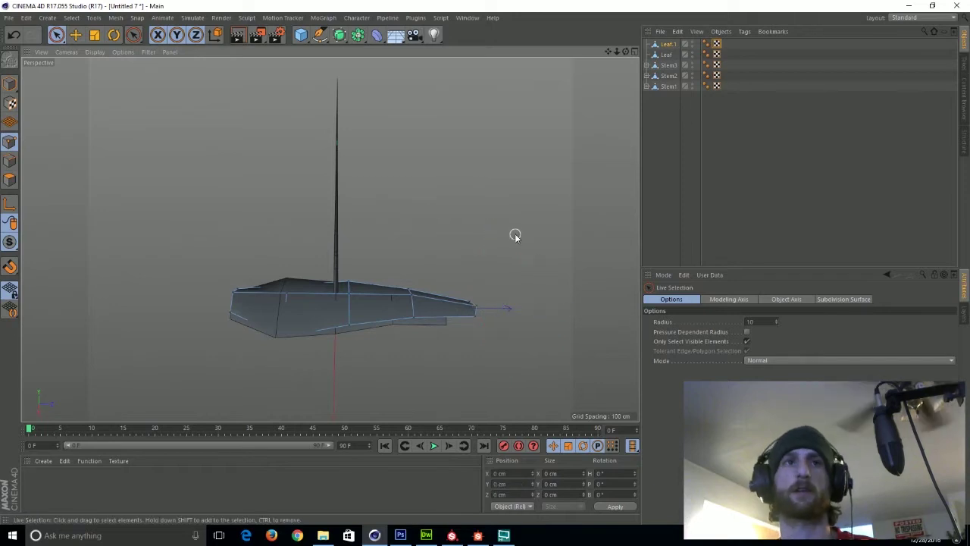
- Rename the original leaf Leaf1 and its copy Leaf2, and duplicate Leaf2 as a whole object
click(666, 45)
click(670, 55)
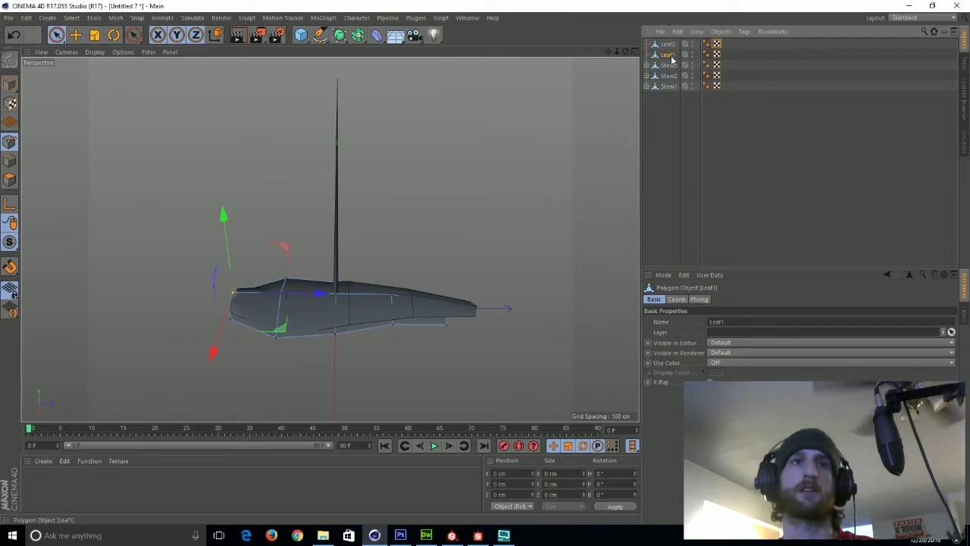
click(668, 45)
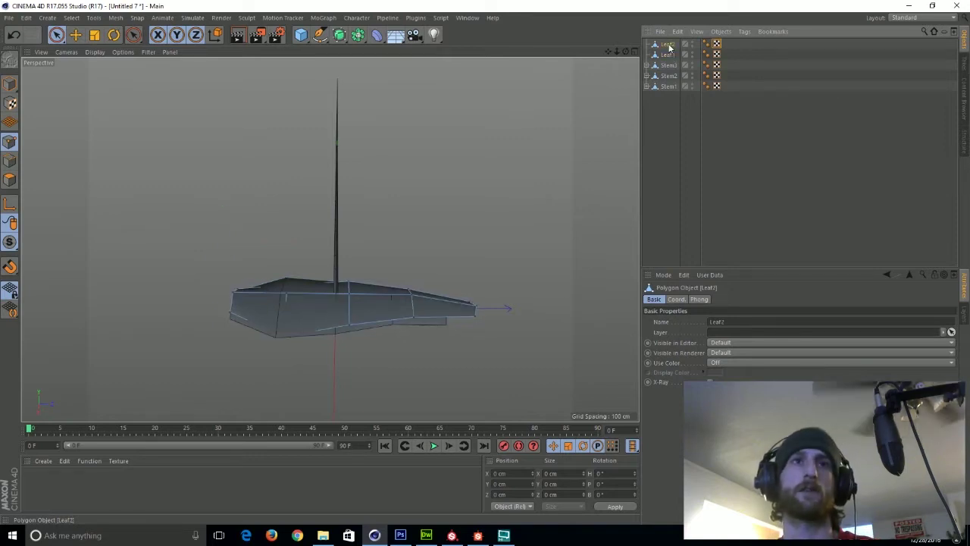
click(6, 88)
key(ctrl+c)
key(ctrl+v)
- Scale the new copy to about 200 cm in X, 24 cm in Y and 445 cm in Z, and rename it Leaf3
alt+drag(279, 203, 364, 247)
click(95, 35)
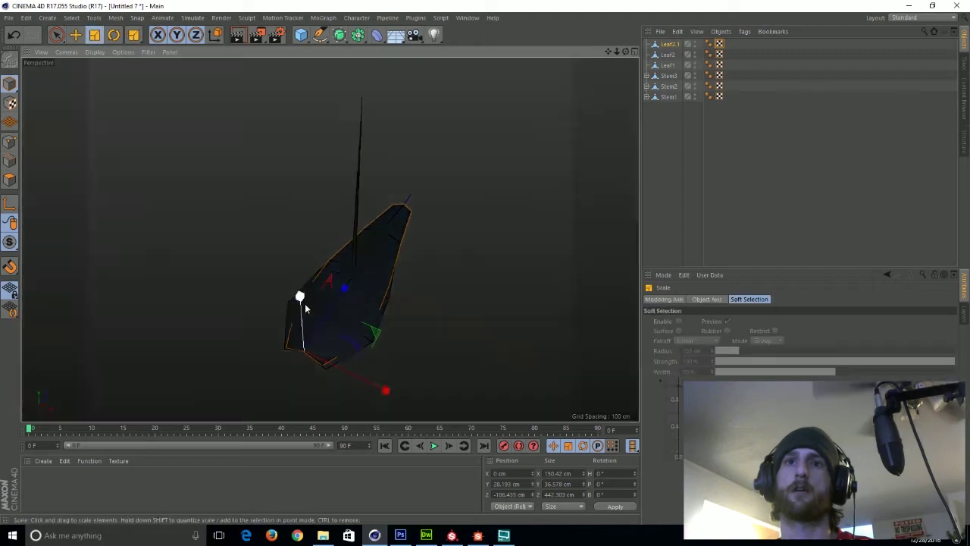
drag(305, 308, 409, 299)
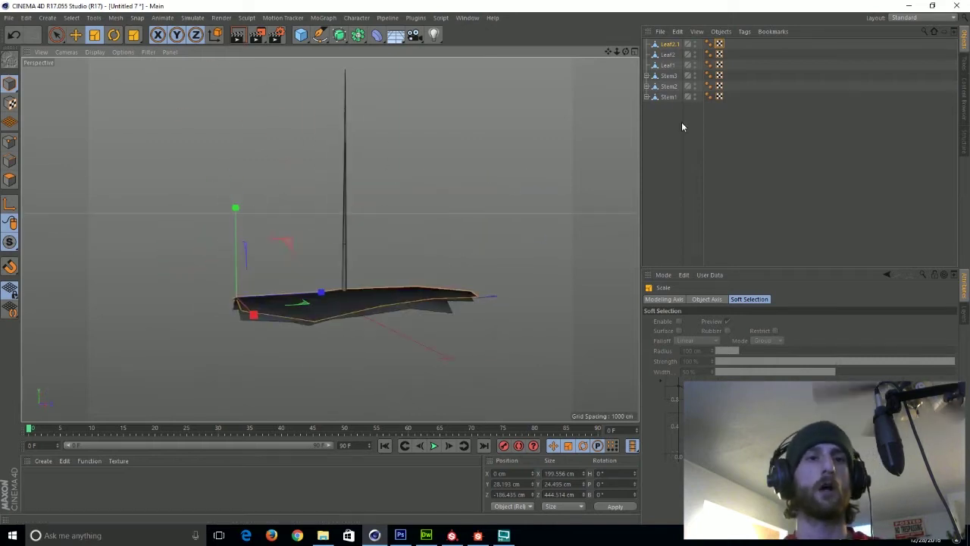
double_click(670, 44)
text(Leaf3)
key(Return)
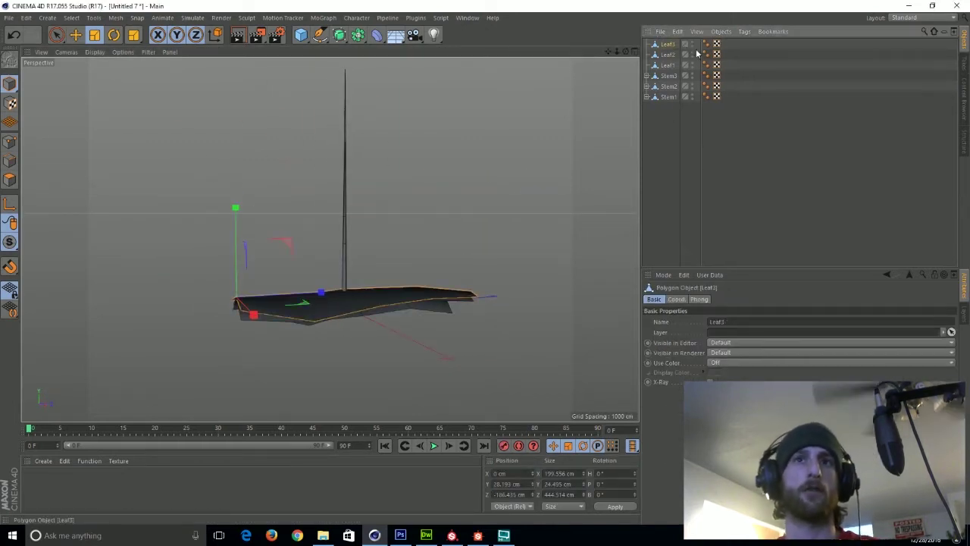
- In the BP UV Edit layout, shift Leaf3's UVs twice and Leaf2's UVs once by 0.1 in X to sit beside Leaf1's
click(913, 17)
click(907, 49)
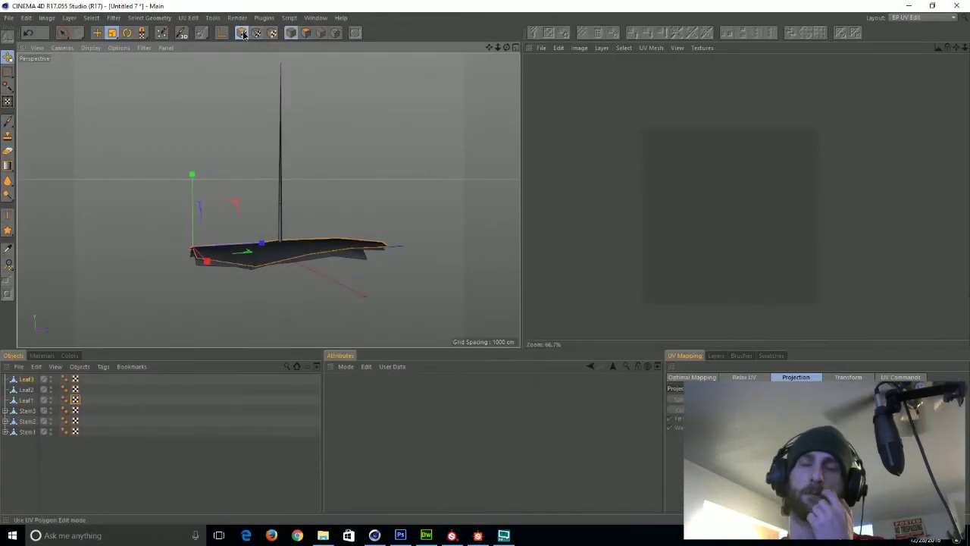
click(242, 33)
click(848, 377)
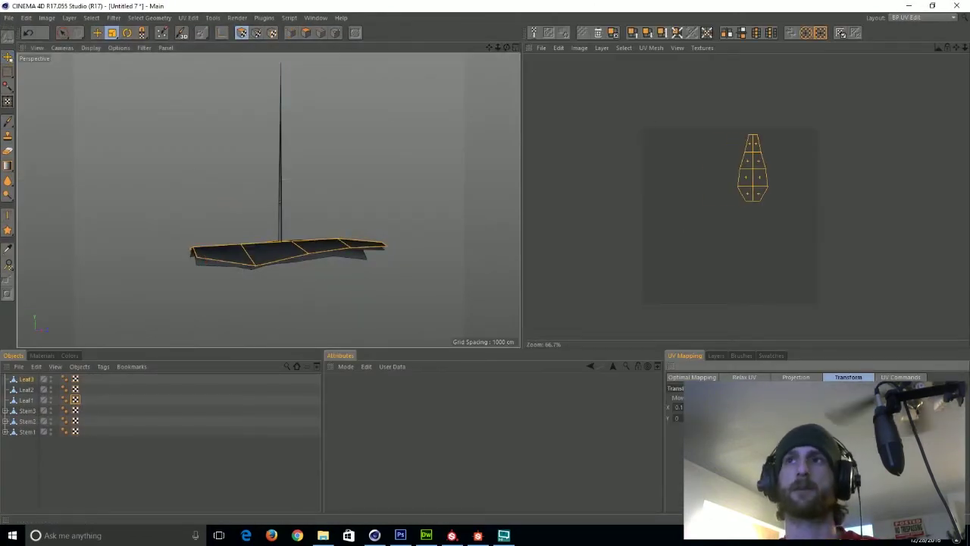
click(75, 379)
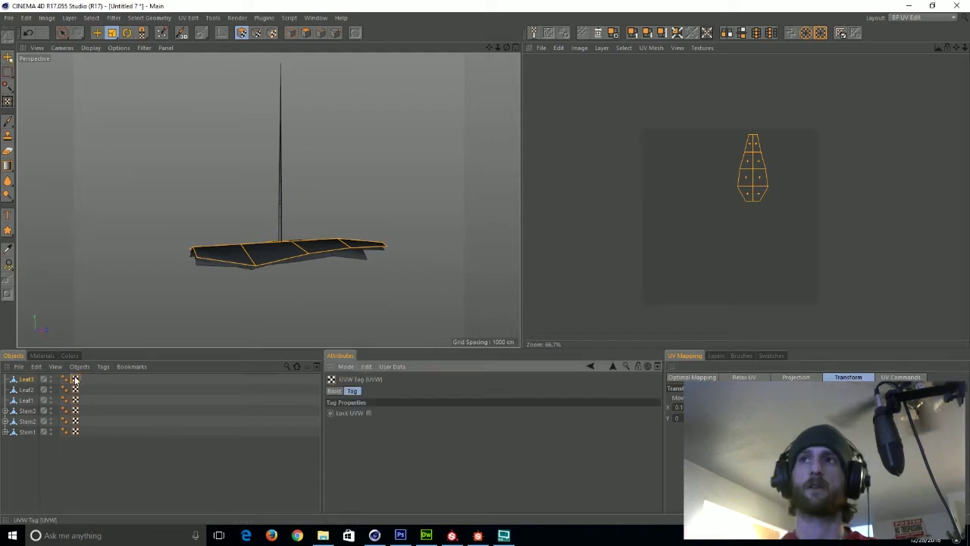
click(76, 390)
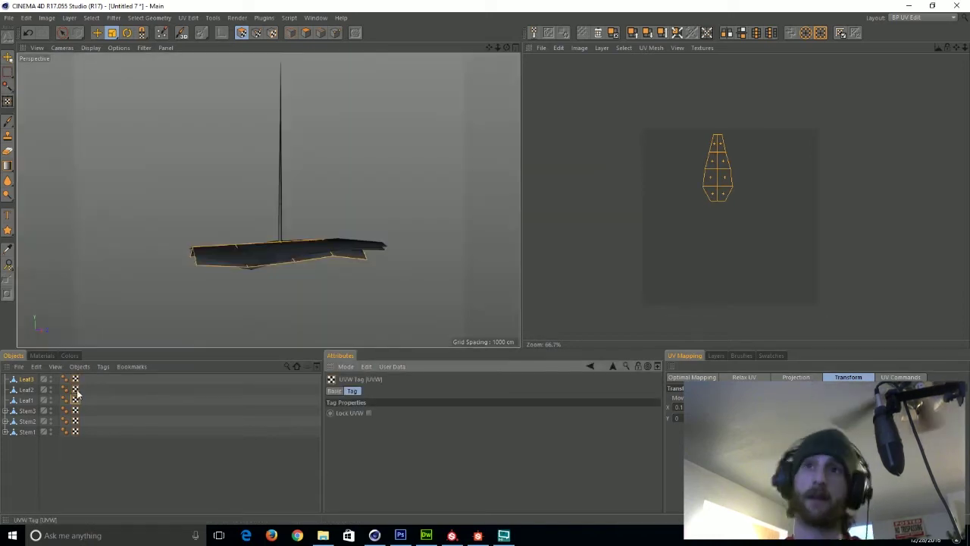
click(816, 429)
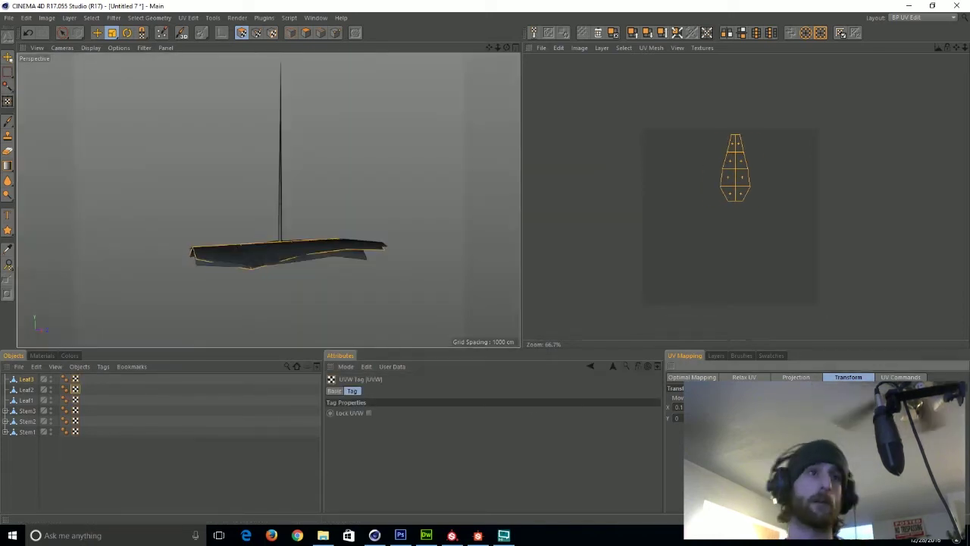
- Try merging Leaf1, Leaf2 and Leaf3 with Connect Objects + Delete, and undo it
click(77, 379)
shift+click(76, 400)
shift+click(28, 400)
right_click(29, 381)
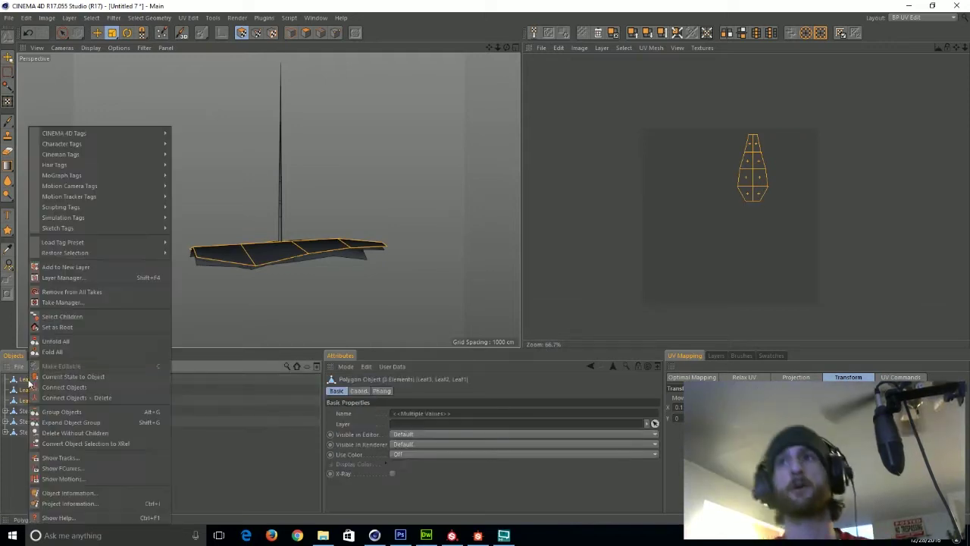
click(94, 399)
key(ctrl+z)
- Duplicate Leaf1, Leaf2 and Leaf3 together and select the three copies
click(30, 381)
shift+click(26, 402)
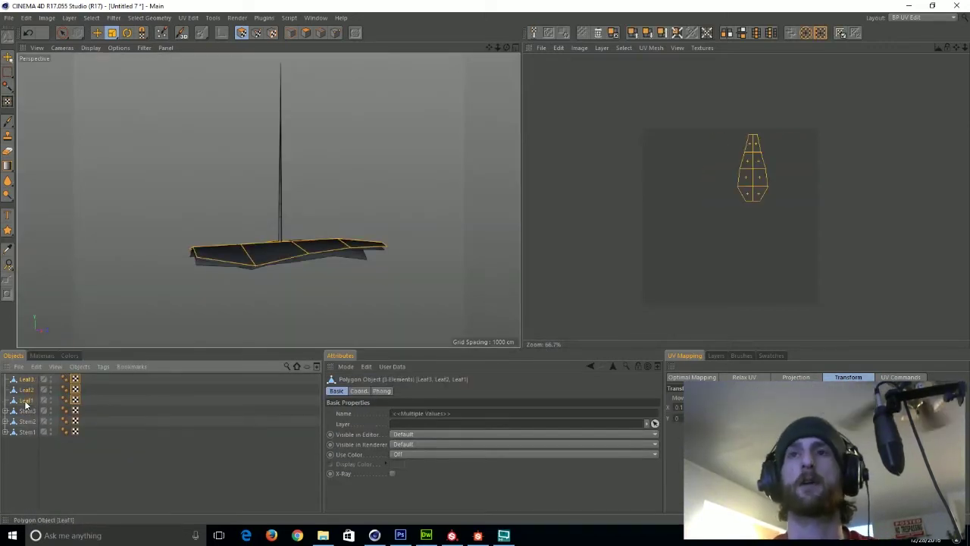
key(ctrl+c)
key(ctrl+v)
double_click(35, 380)
shift+click(27, 402)
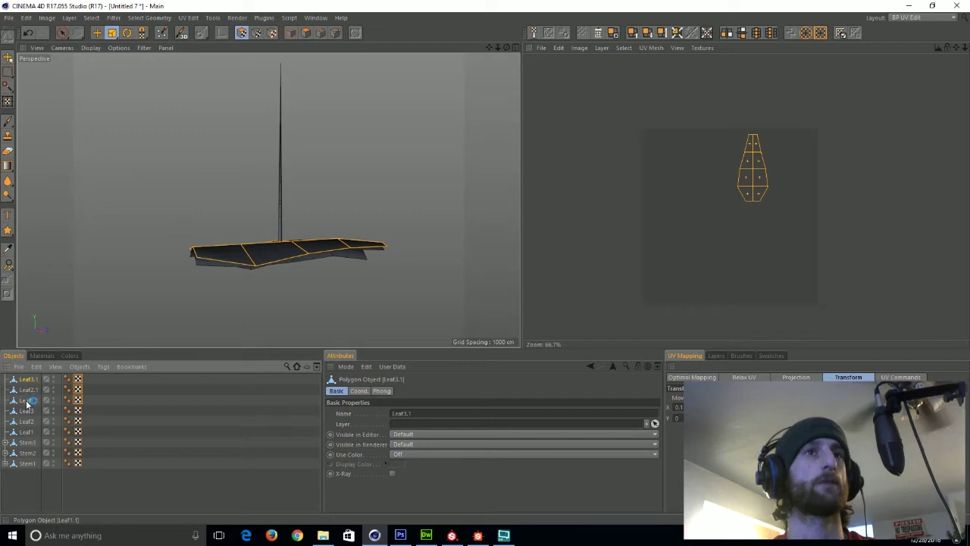
- Shift the UVs of Leaf1.1, Leaf2.1 and Leaf3.1 by 0.5 in Y, with the X move set to 0
click(80, 379)
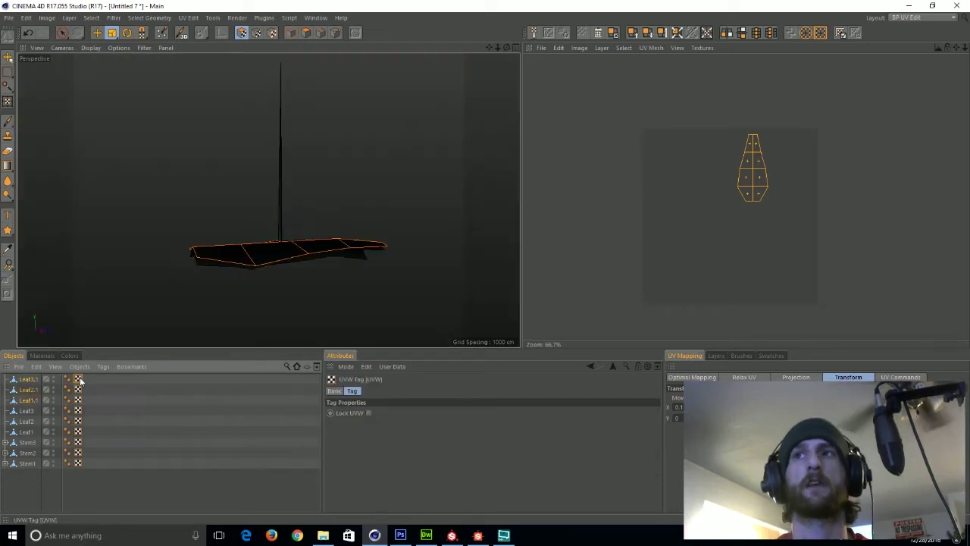
click(79, 390)
click(80, 401)
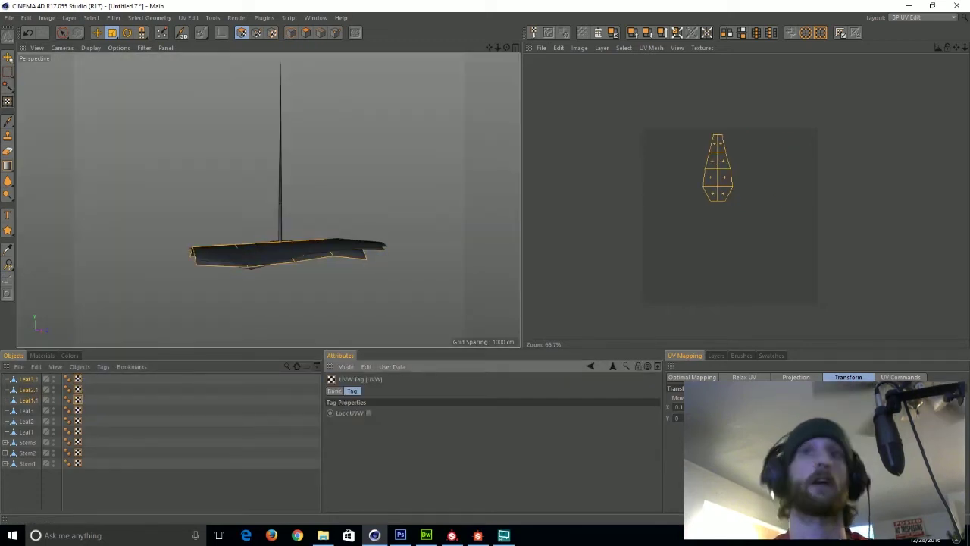
drag(691, 408, 643, 410)
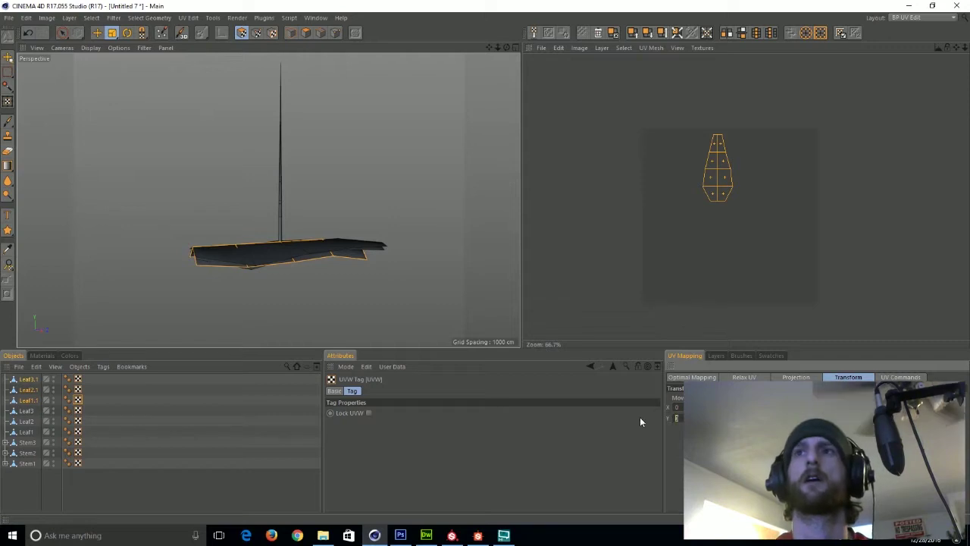
text(.5)
key(Return)
click(78, 390)
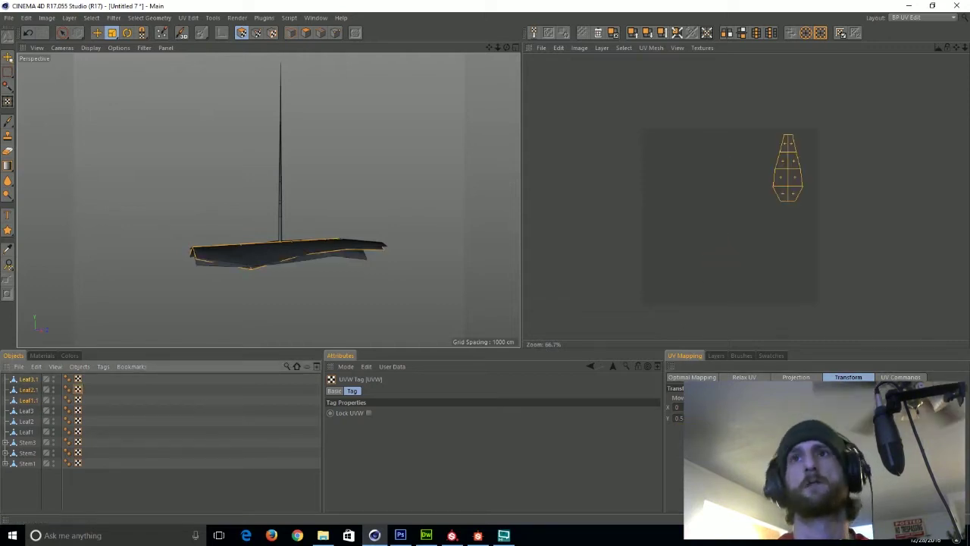
click(758, 421)
click(78, 379)
click(758, 420)
- Try merging all the leaf and stem objects into one, undo it, and reselect only Leaf1
click(28, 379)
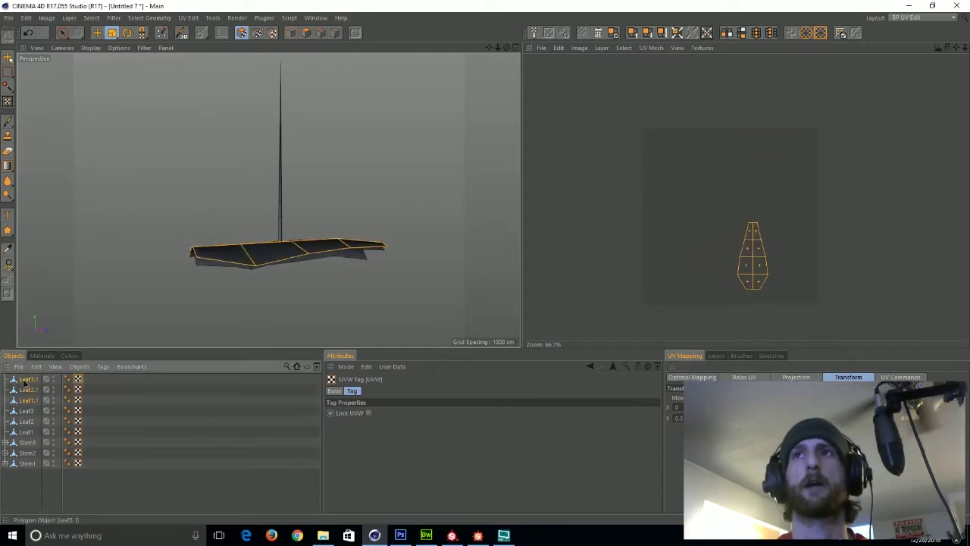
shift+click(29, 463)
right_click(30, 463)
click(100, 398)
key(ctrl+z)
double_click(29, 379)
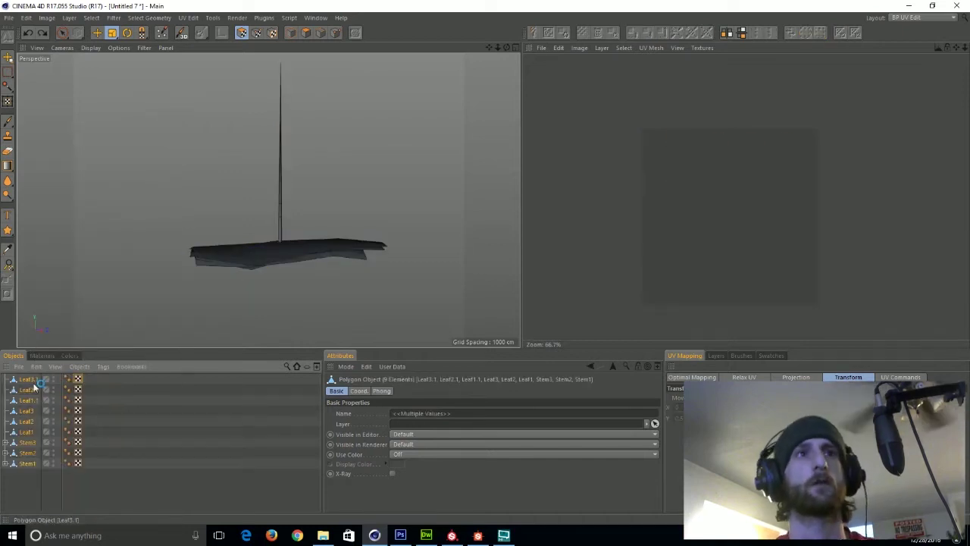
click(26, 432)
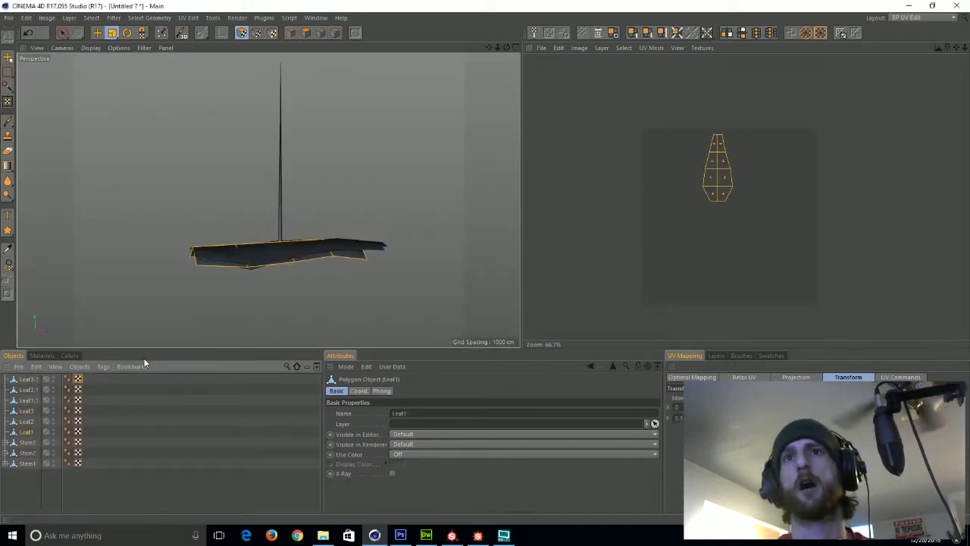
- Switch the interface back to the Standard layout
click(924, 21)
click(923, 94)
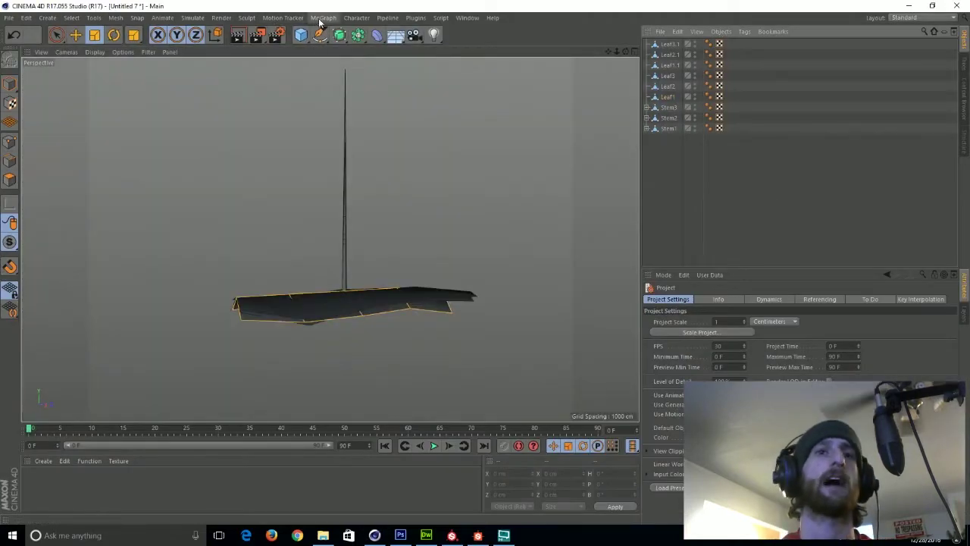
click(323, 17)
mouse_move(327, 35)
click(689, 176)
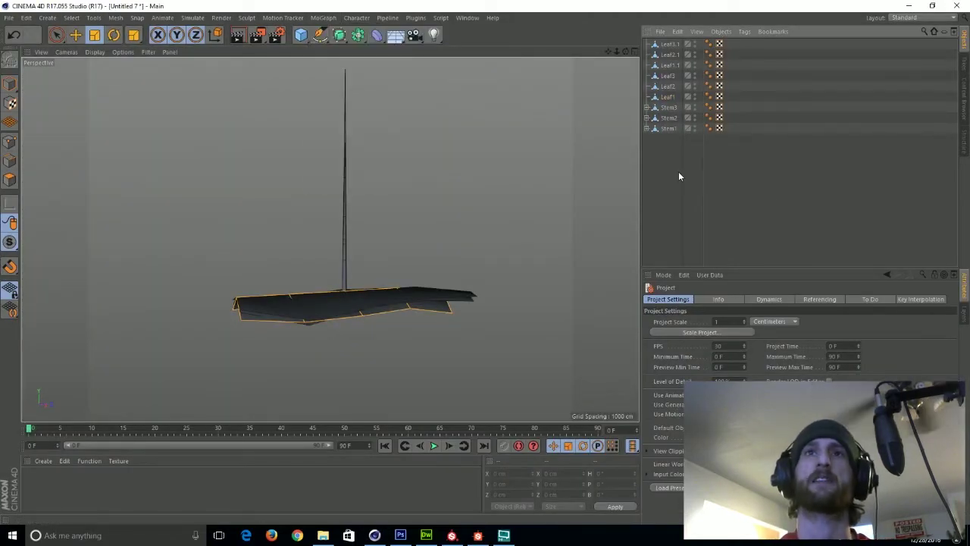
- Group the original leaves and their copies under a null named Leafs
click(669, 98)
shift+click(673, 47)
key(alt+g)
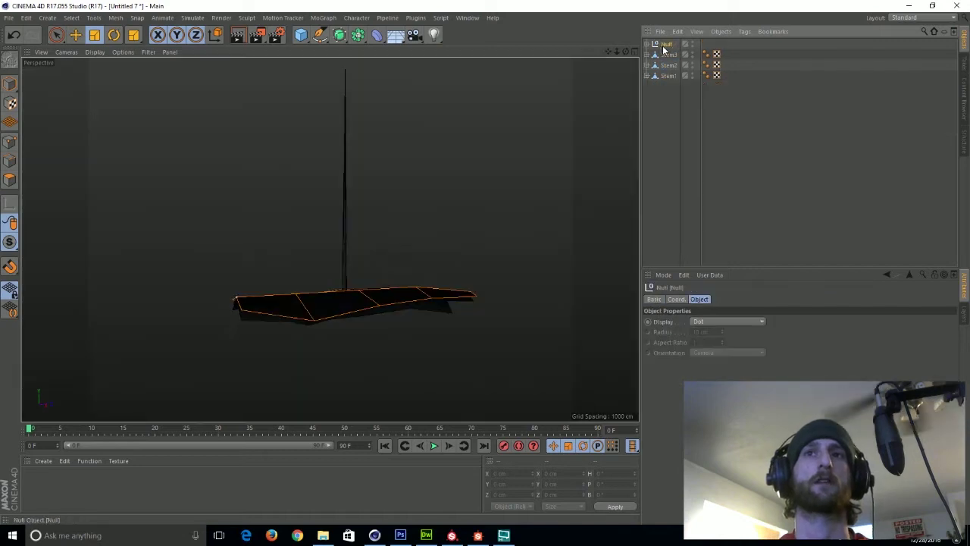
text(af)
key(Return)
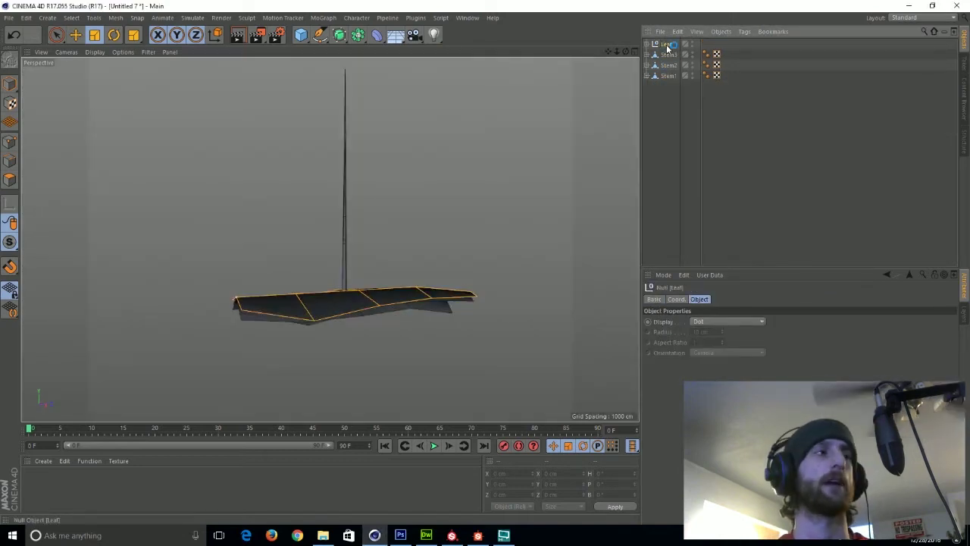
double_click(667, 45)
text(s)
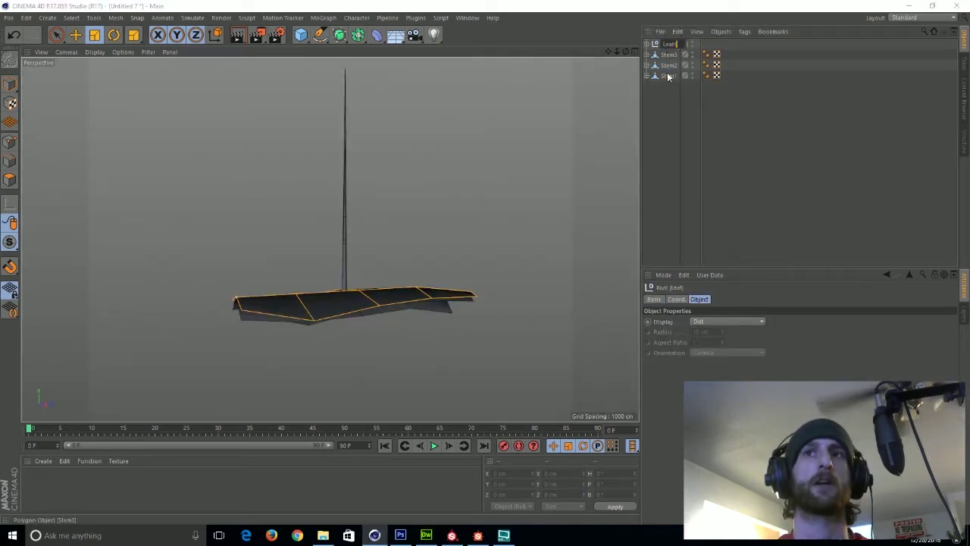
key(Return)
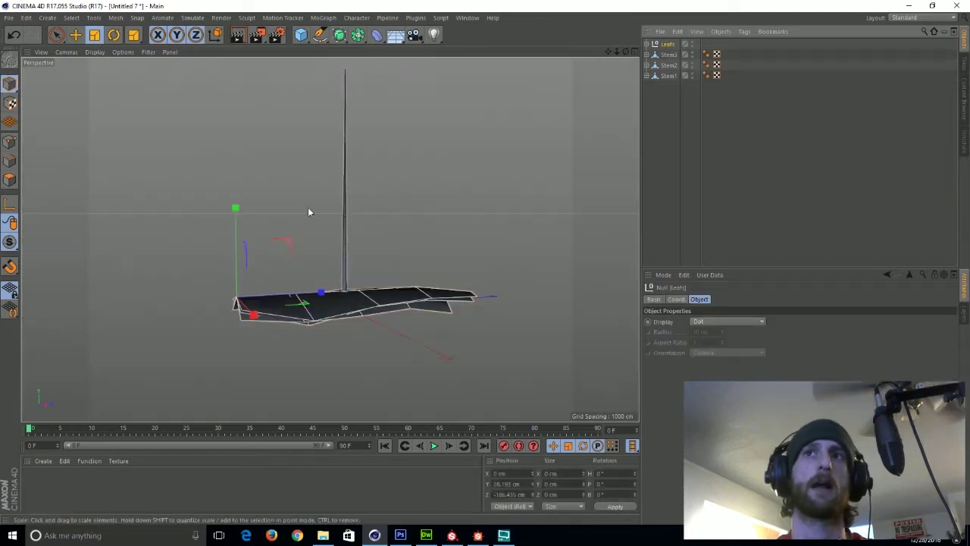
- Rotate the Leafs group about its X axis until the leaves stand upright
key(r)
drag(269, 256, 195, 313)
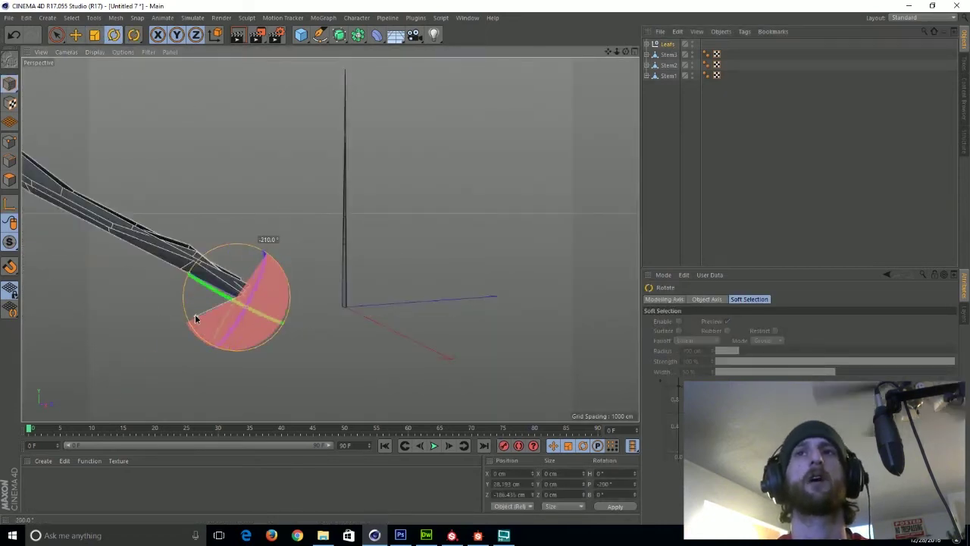
key(ctrl+z)
drag(210, 245, 179, 336)
alt+middle_drag(367, 211, 350, 237)
- Set the Leafs group's Y and Z positions to 0, and raise it slightly above the stem's base
drag(522, 484, 457, 485)
text(0)
key(Tab)
text(0)
key(Return)
alt+drag(226, 245, 423, 186)
key(e)
scroll(274, 191, down, 5)
click(679, 61)
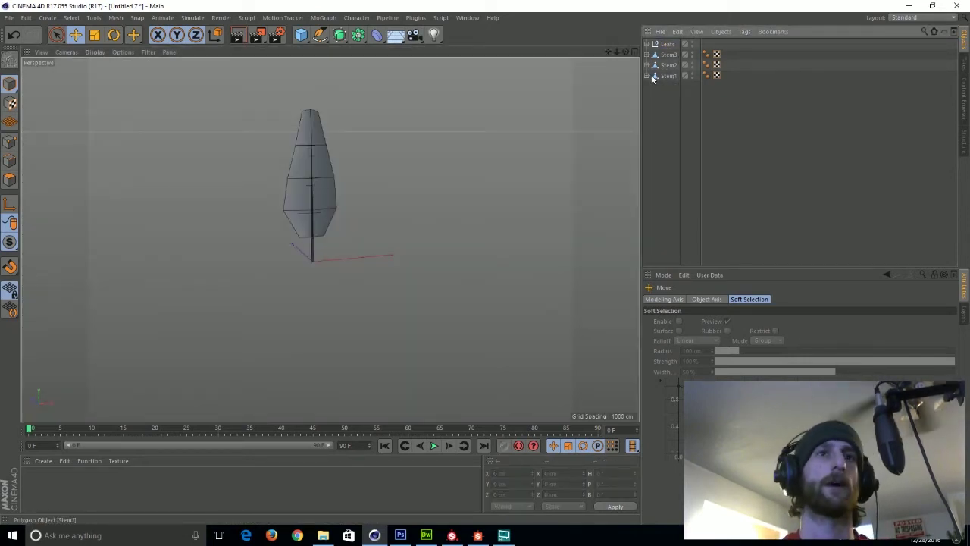
- Nest the Leafs group in Stem1 in place of its Bend deformer, and group Stem1 under a null named Stem_1
click(647, 76)
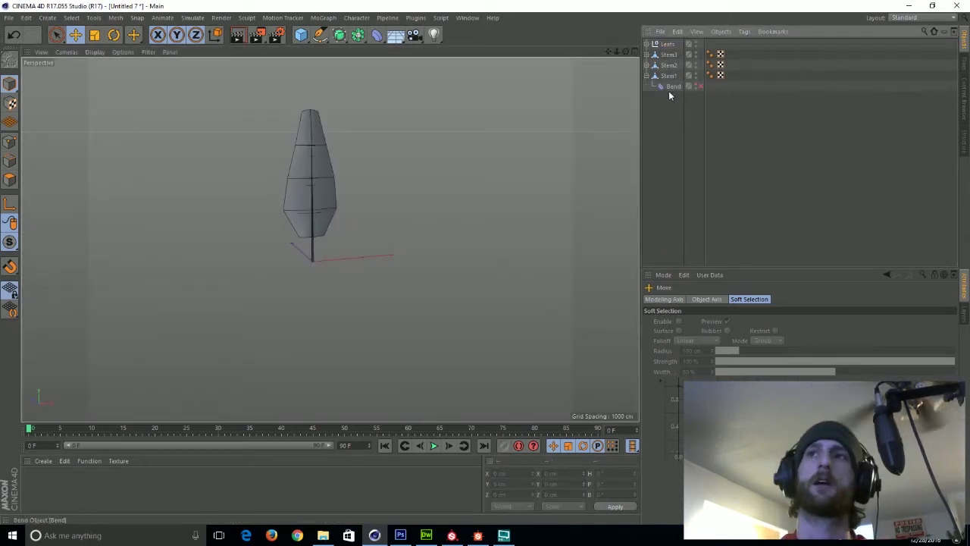
drag(670, 88, 676, 81)
click(671, 67)
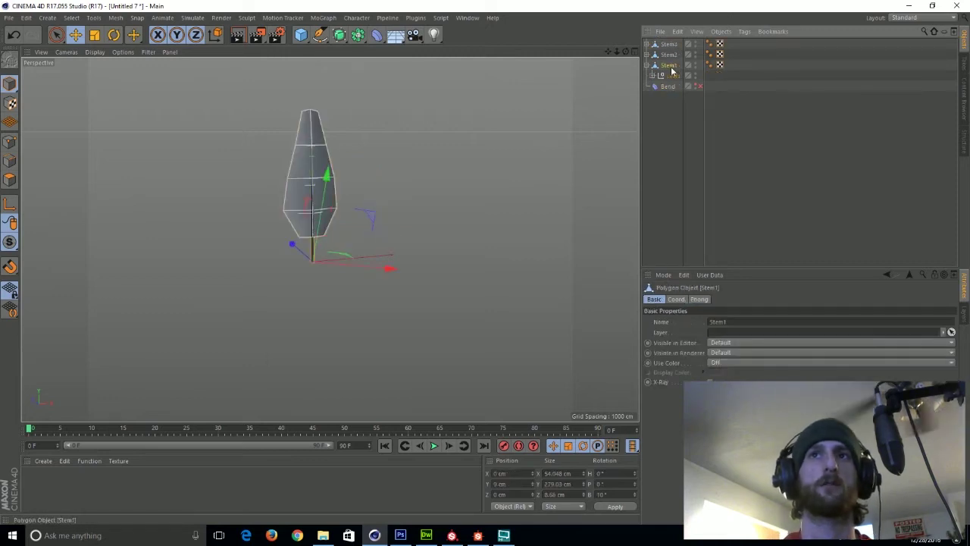
key(alt+g)
double_click(669, 66)
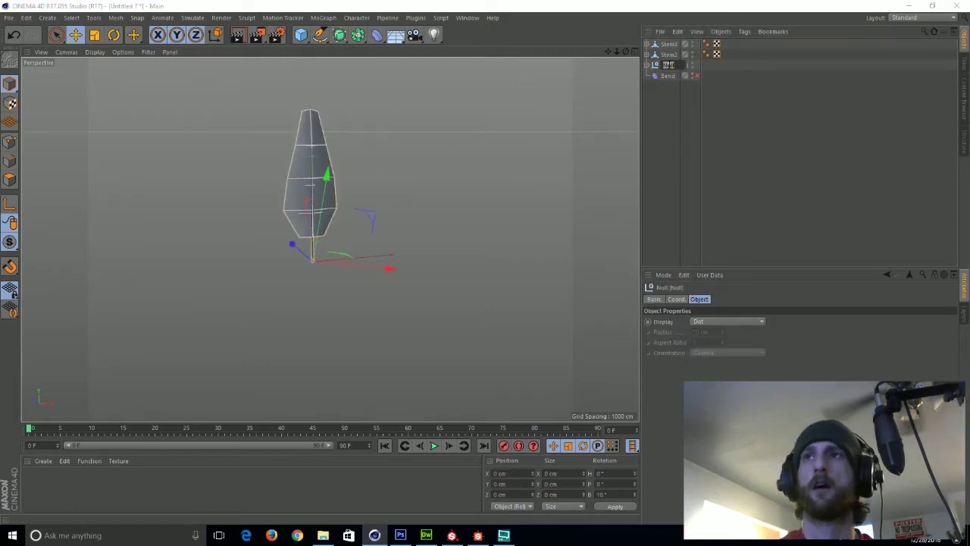
text(Stem_1)
key(Return)
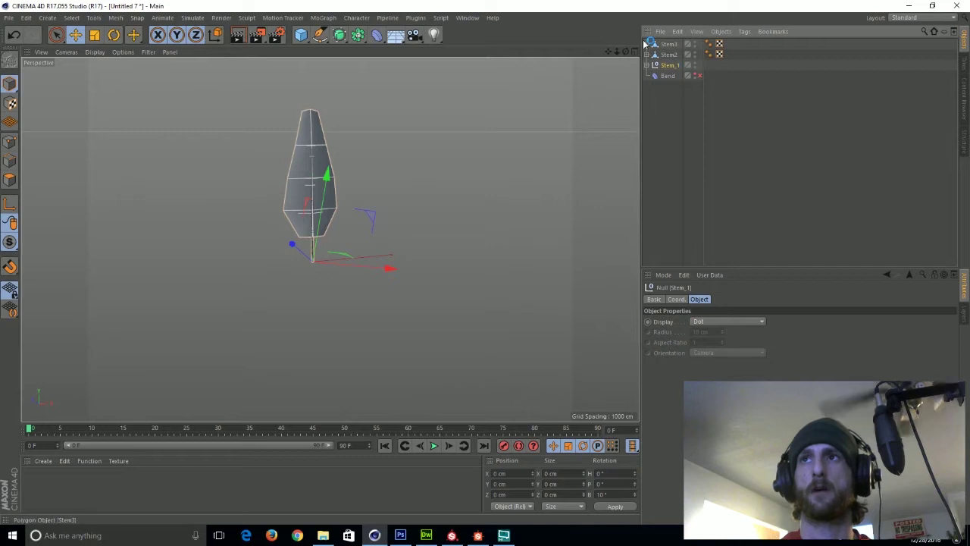
- Place the loose Bend deformer inside Stem_1 on the same level as Stem1
click(647, 65)
drag(677, 93, 673, 83)
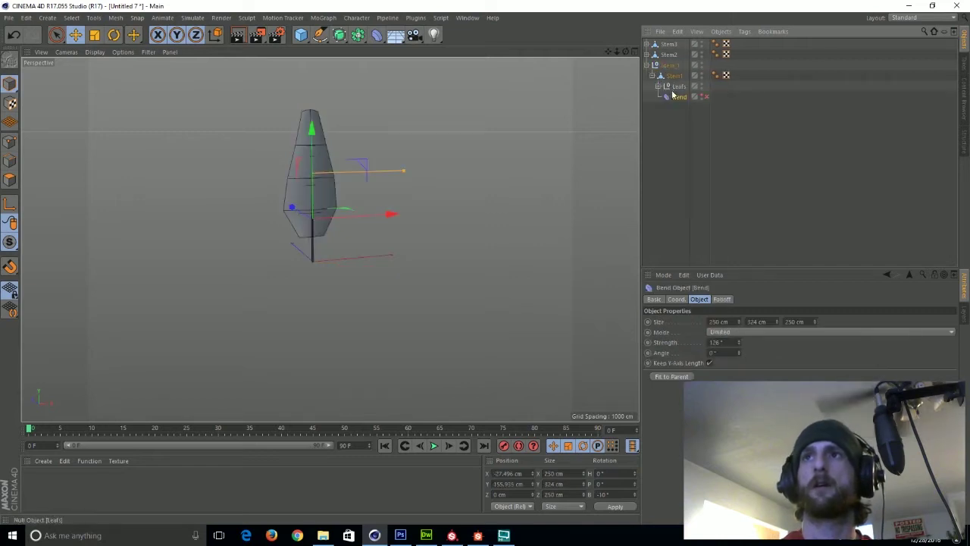
click(674, 87)
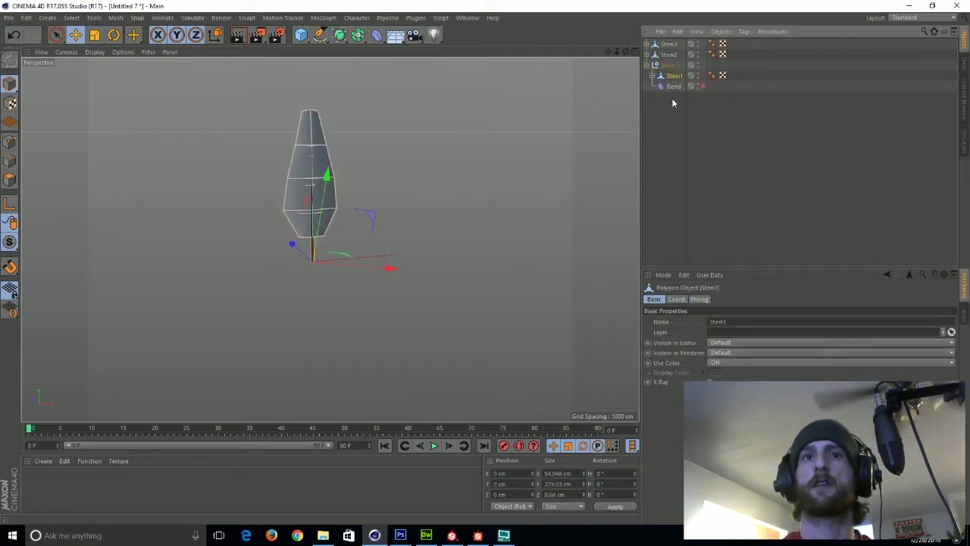
click(671, 102)
- Move Stem2's Bend deformer out to the root level and copy the Leafs group from Stem1 into Stem2
click(647, 55)
click(646, 76)
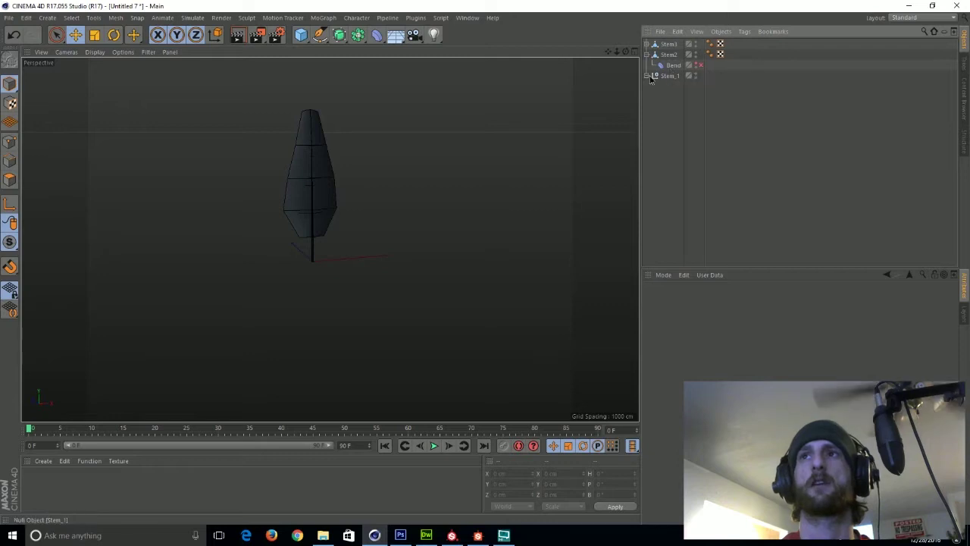
drag(675, 74, 674, 79)
click(646, 65)
click(679, 77)
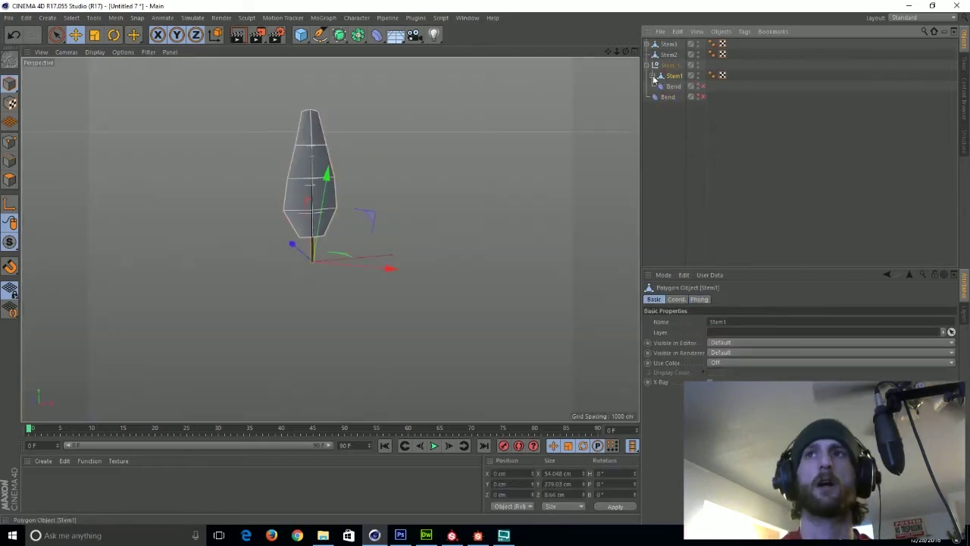
click(653, 76)
click(677, 86)
ctrl+drag(676, 86, 670, 58)
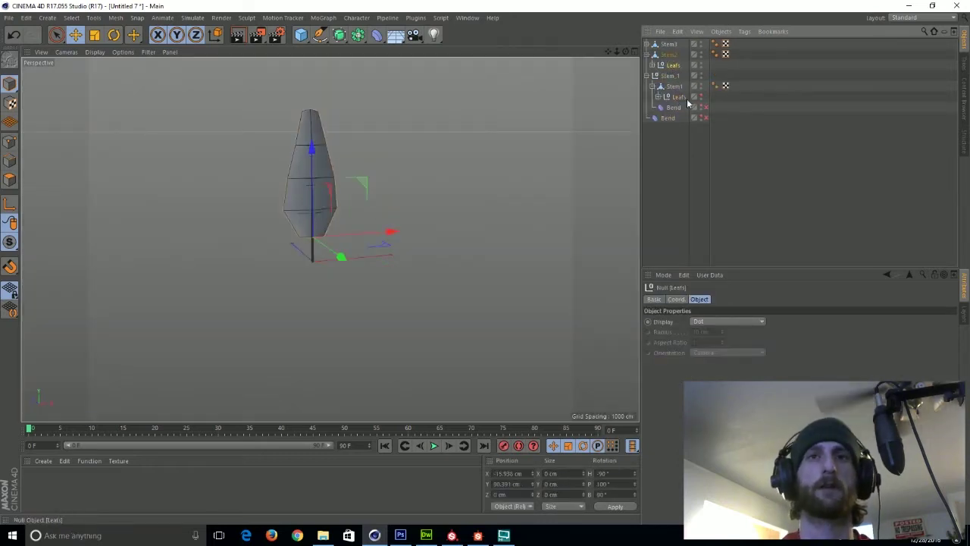
- Group Stem2 under a null named Stem_2 and place its Bend deformer inside, on the same level as Stem2
click(668, 55)
key(alt+g)
double_click(668, 55)
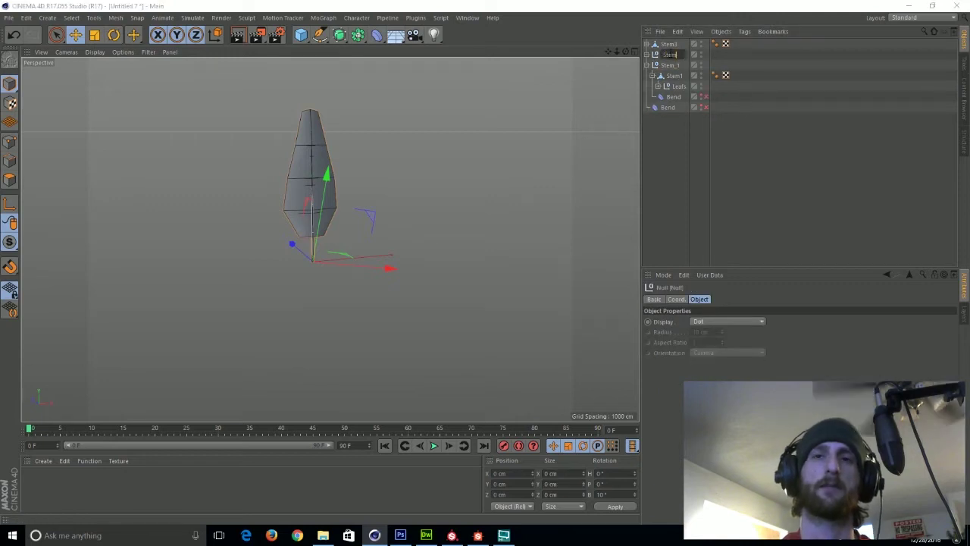
text(_3)
key(Return)
click(648, 55)
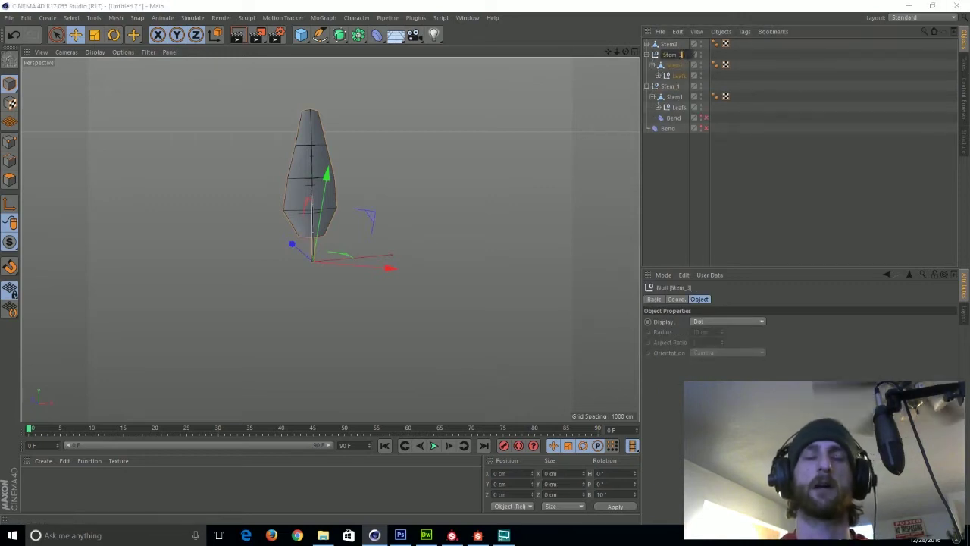
drag(673, 131, 669, 60)
click(652, 66)
click(647, 55)
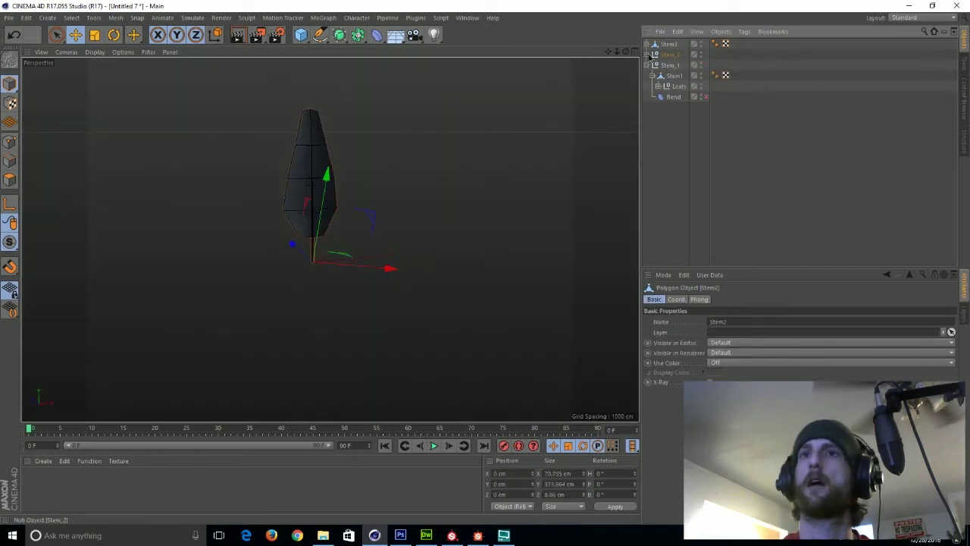
- Move Stem3's Bend deformer out to the root level and copy the Leafs group from Stem2 into Stem3
click(647, 55)
click(652, 65)
click(647, 44)
drag(674, 55, 666, 178)
click(647, 97)
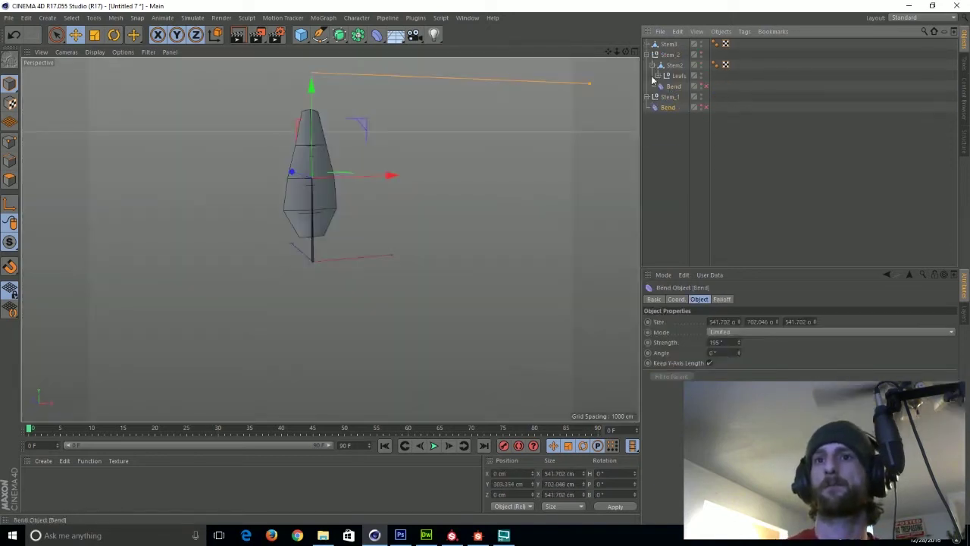
click(679, 77)
ctrl+drag(680, 78, 668, 45)
- Group Stem3 under a null named Stem_3 and place its Bend deformer inside, on the same level as Stem3
click(673, 47)
key(alt+g)
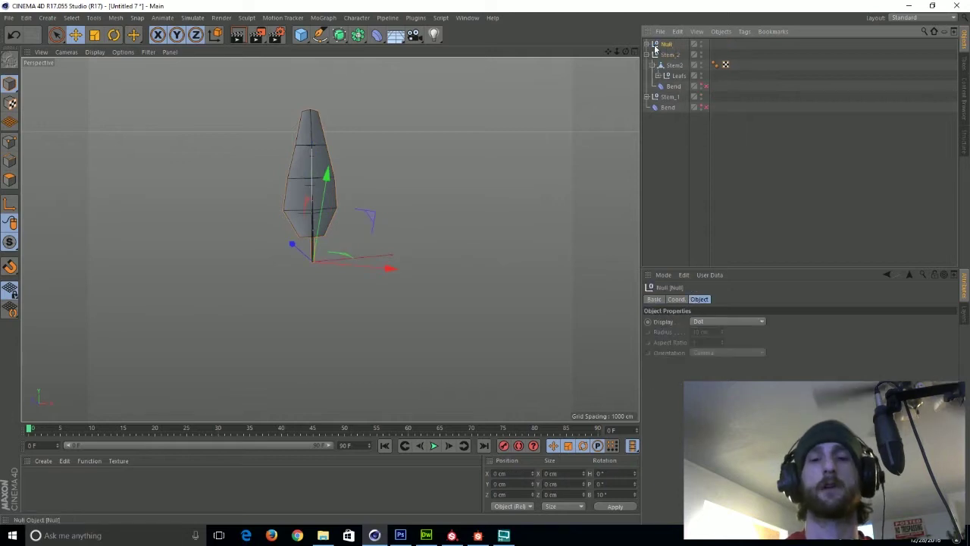
key(Return)
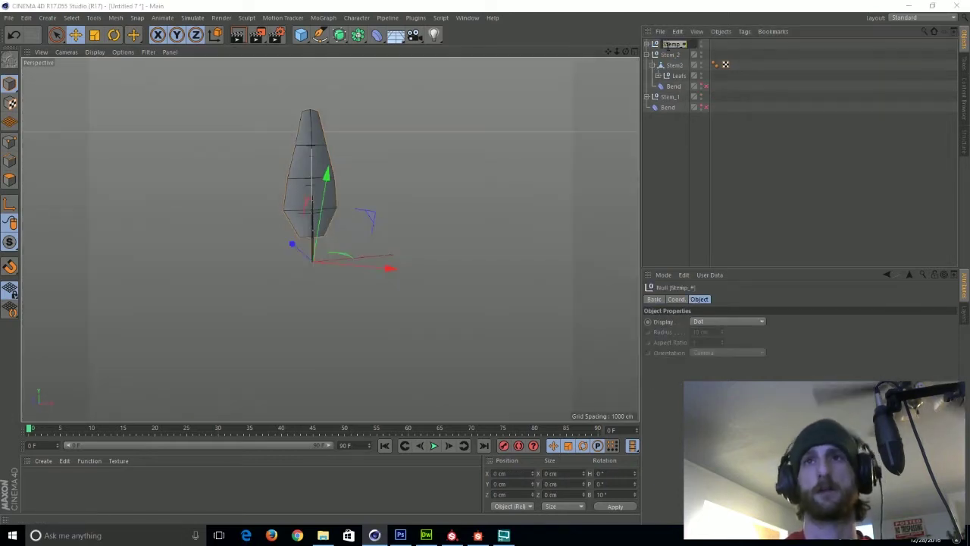
click(647, 44)
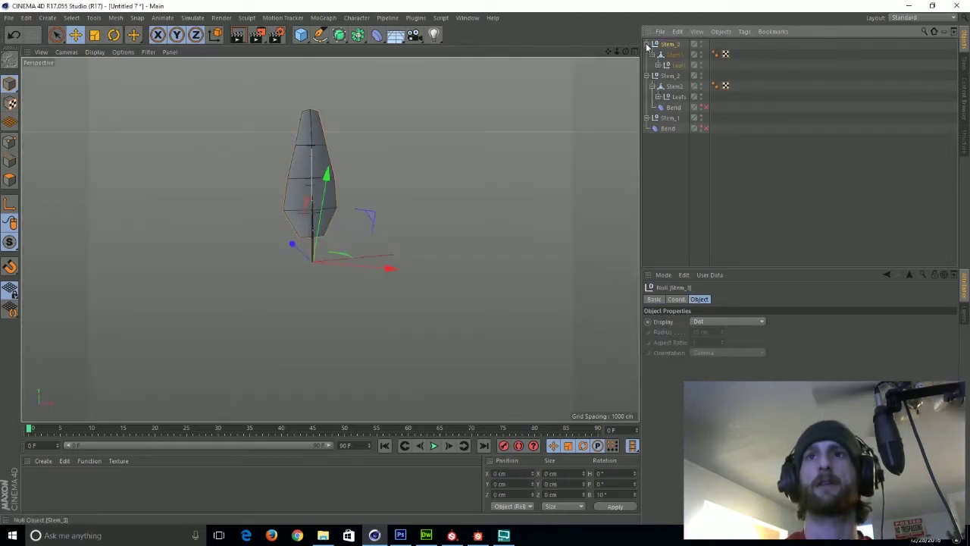
drag(669, 63, 668, 50)
click(653, 65)
click(647, 46)
- Enable the Bend deformer in Stem_1 so that it bends the stem and its leaves
click(647, 55)
click(657, 67)
click(647, 65)
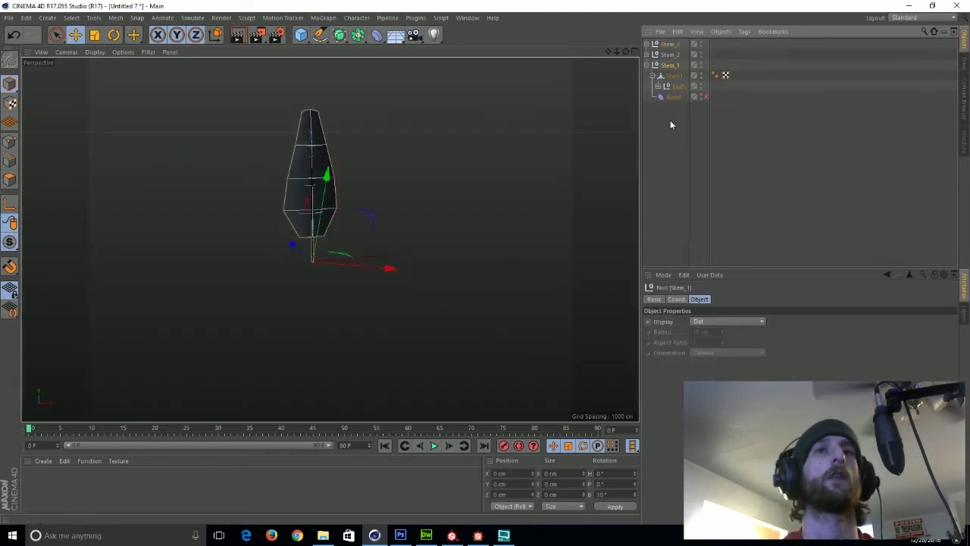
click(670, 120)
click(706, 97)
alt+drag(443, 135, 475, 143)
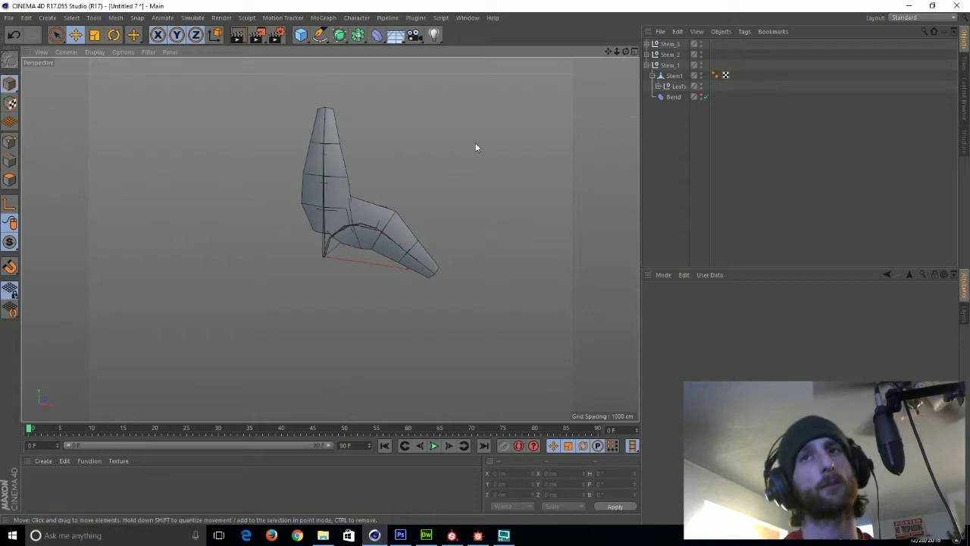
- Set the angle of the Bend deformer in Stem_1 to 90°
click(673, 98)
drag(716, 353, 678, 348)
text(90)
key(Return)
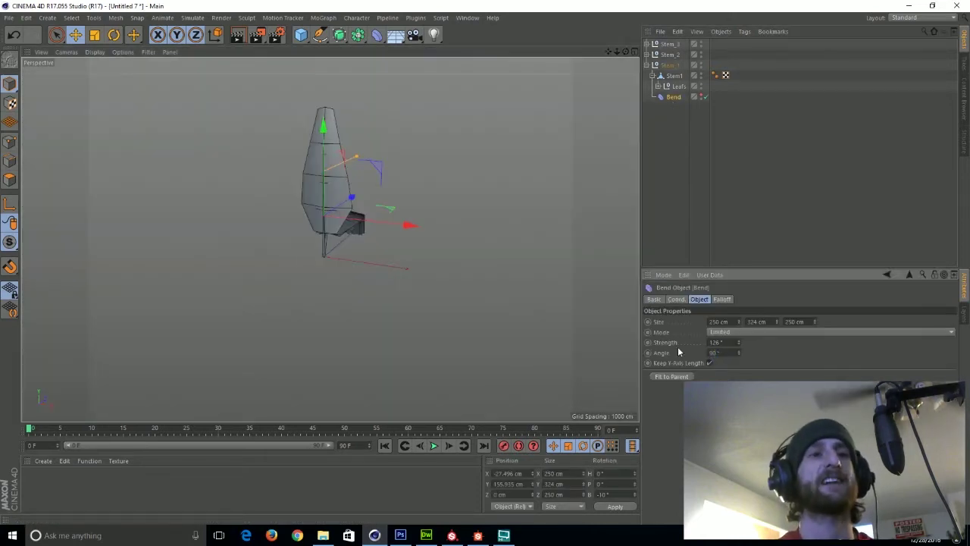
alt+drag(530, 300, 402, 289)
- Set the angle of the Bend deformer in Stem_2 to 90°
click(647, 66)
click(647, 55)
click(673, 87)
drag(716, 353, 665, 347)
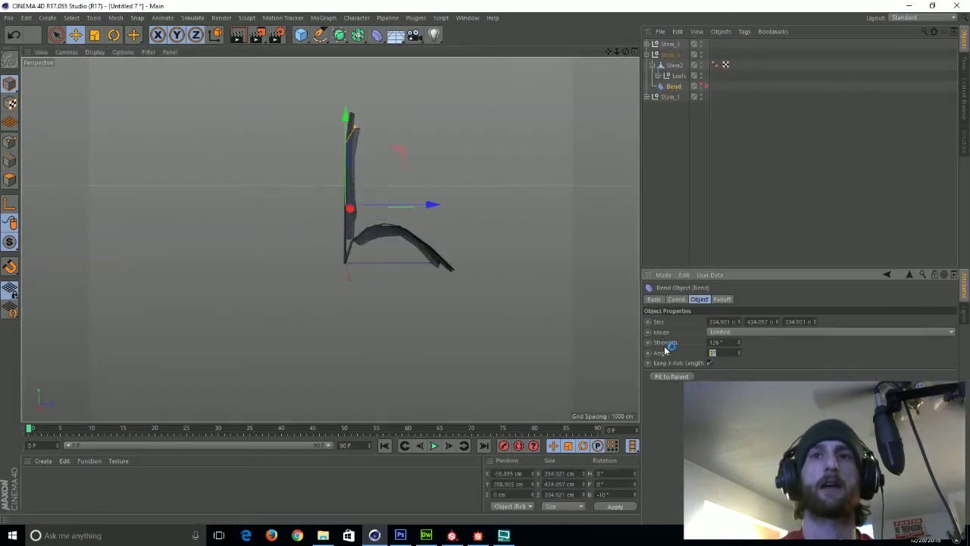
text(90)
key(Return)
- Set the angle of the Bend deformer in Stem_3 to 90° and enable that deformer
click(648, 43)
click(673, 65)
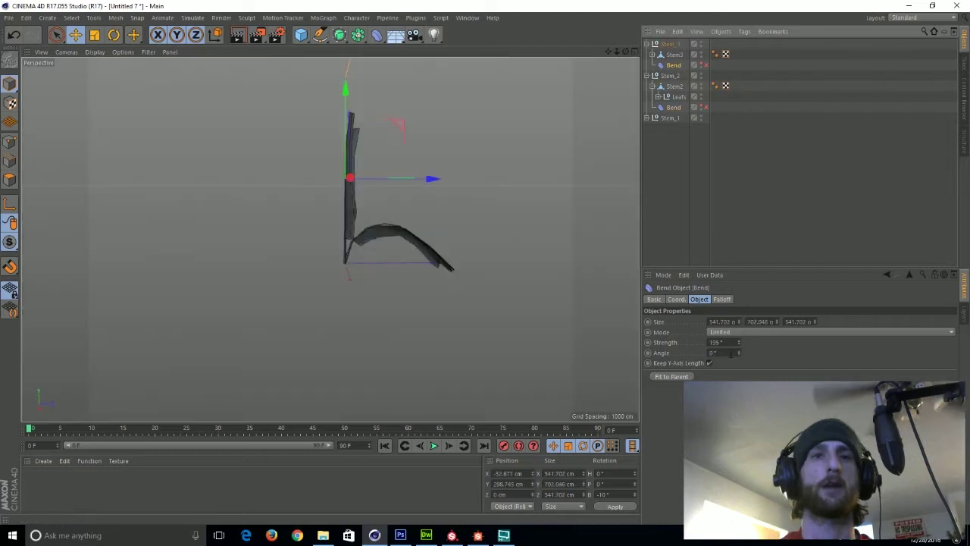
double_click(730, 352)
text(90)
click(705, 65)
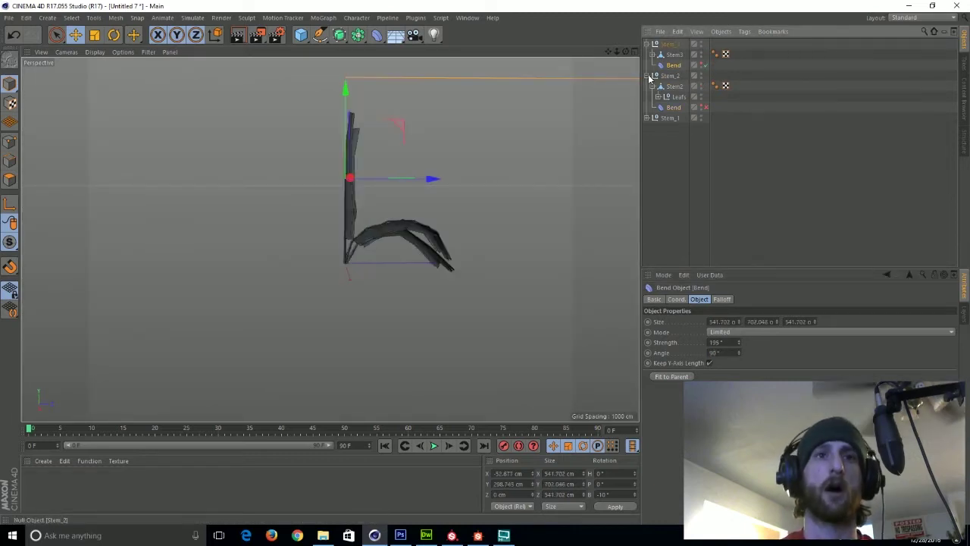
- Enable the Bend deformer in Stem_2, check the bent leaves, and collapse all three stem groups in the hierarchy
click(706, 107)
click(646, 44)
click(647, 55)
alt+drag(496, 144, 591, 165)
click(647, 44)
click(647, 75)
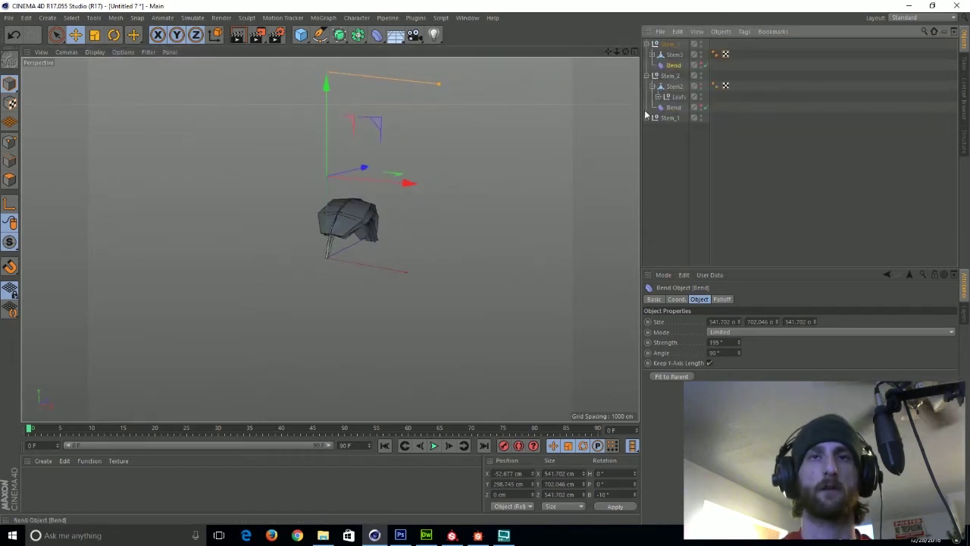
click(647, 118)
click(647, 118)
click(647, 76)
click(647, 44)
click(662, 121)
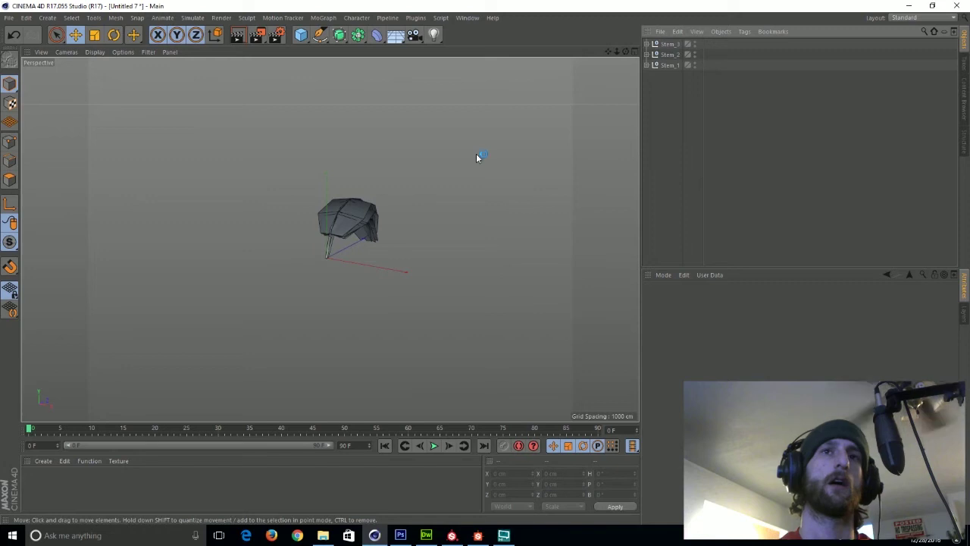
alt+middle_drag(476, 153, 475, 183)
click(665, 45)
shift+click(664, 67)
click(674, 121)
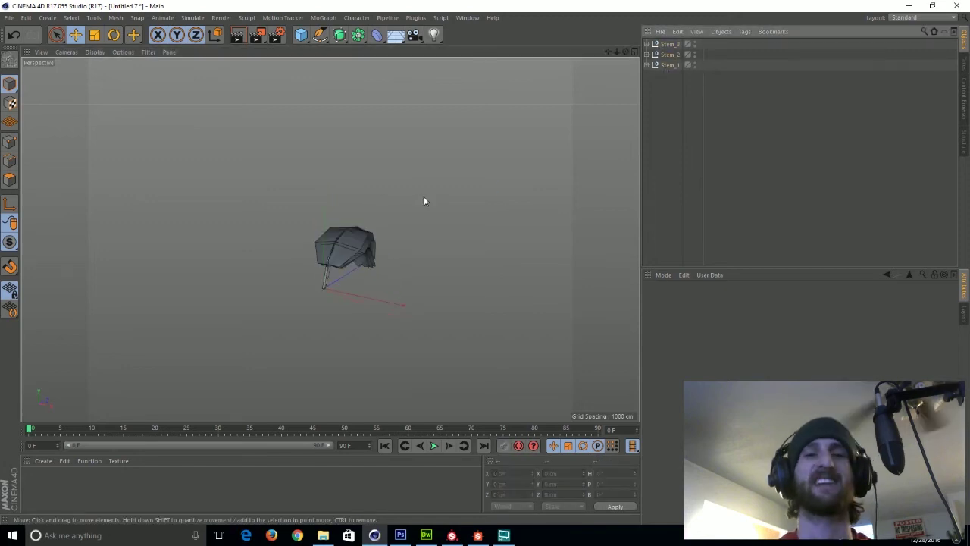
click(323, 17)
click(260, 117)
scroll(300, 172, down, 2)
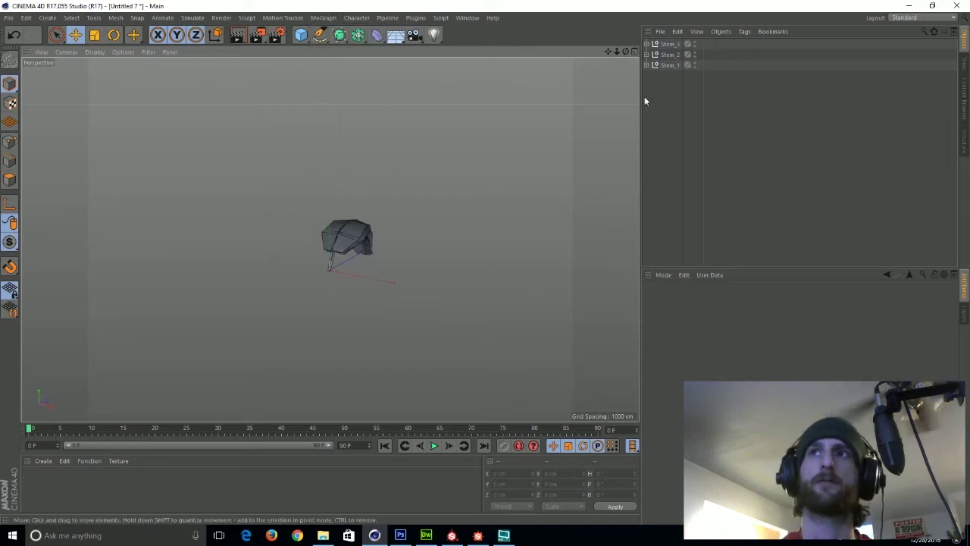
- Group Stem_3, Stem_2 and Stem_1 under a new null named Fern_Rig
click(670, 44)
shift+click(671, 66)
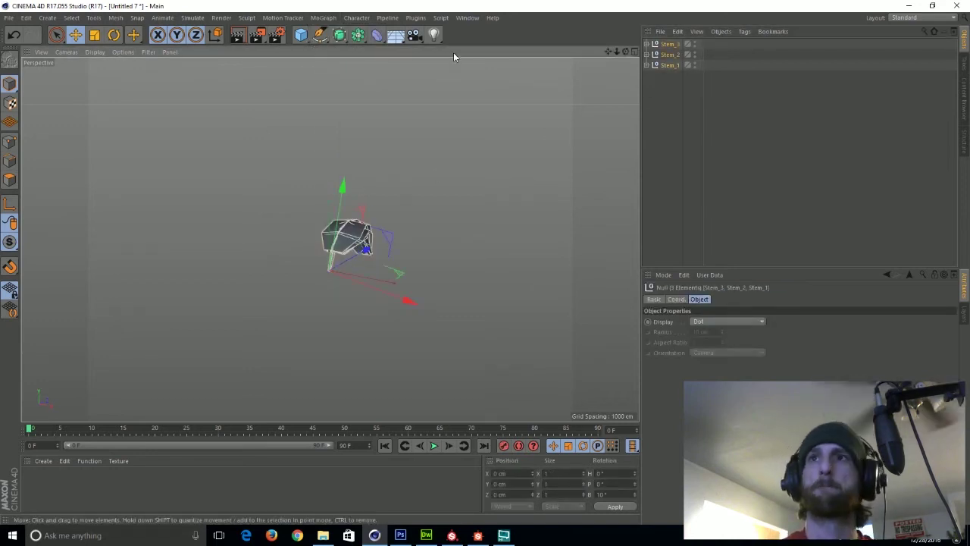
click(419, 214)
click(664, 68)
key(ctrl+a)
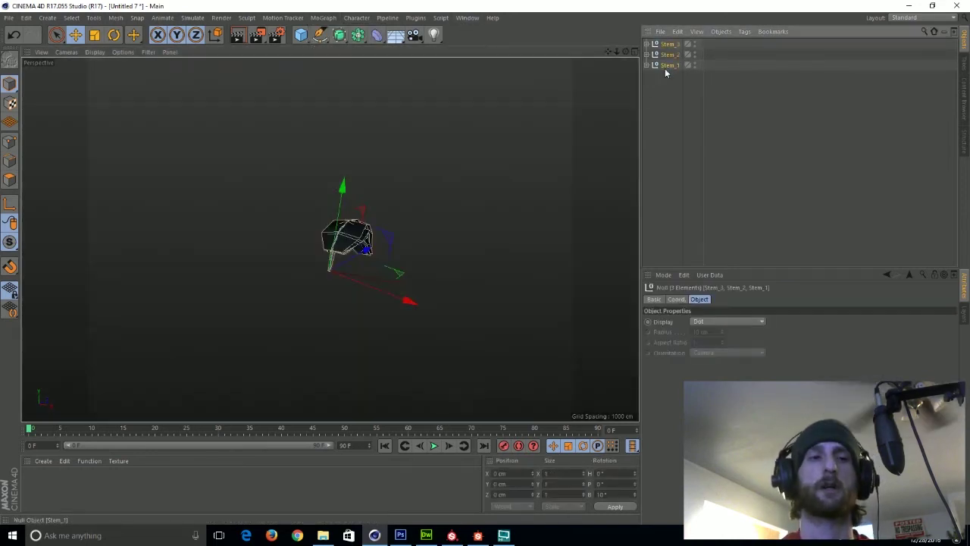
key(alt+g)
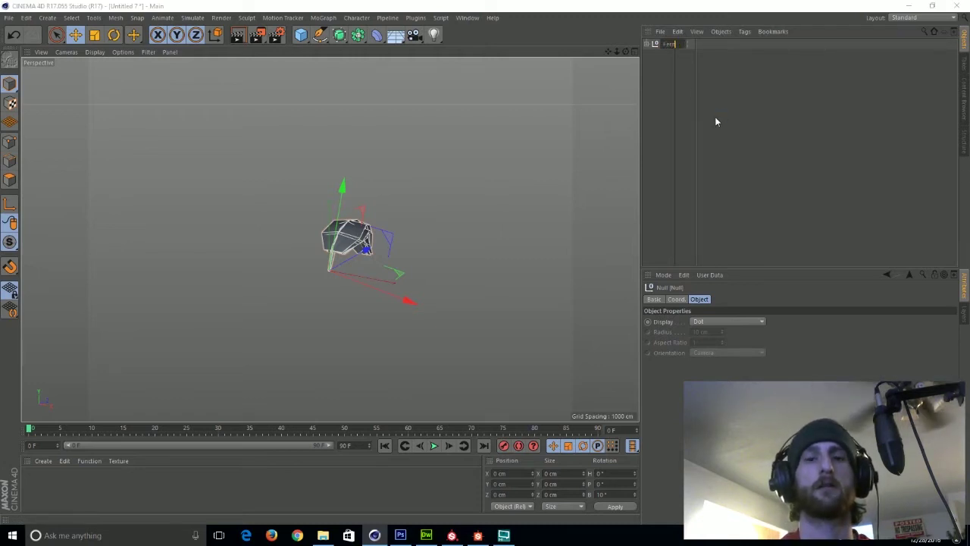
key(Return)
click(637, 118)
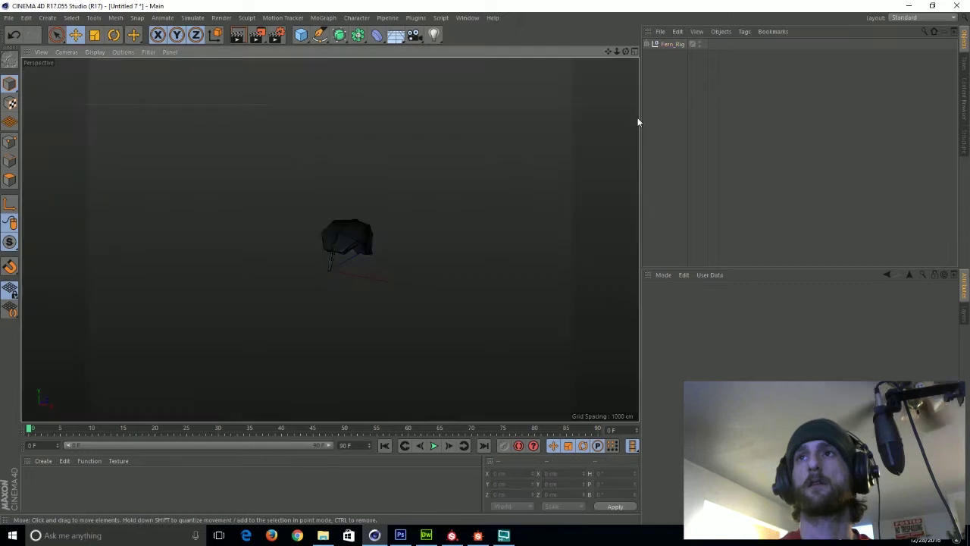
- Examine the hierarchy inside Fern_Rig and compare the Bend deformer settings of Stem_3, Stem_2 and Stem_1 from the side
click(647, 44)
click(675, 54)
shift+click(676, 77)
alt+drag(364, 193, 282, 163)
click(653, 54)
click(678, 65)
click(652, 86)
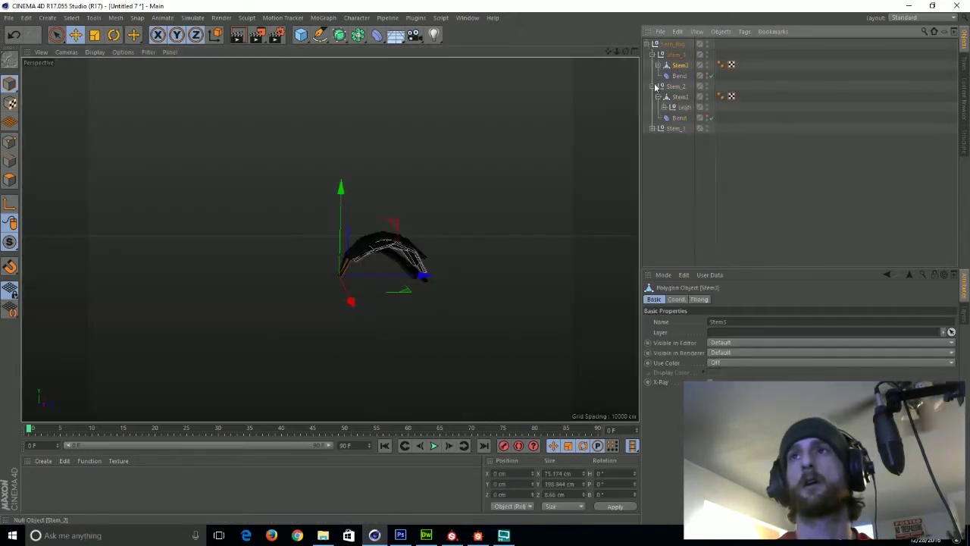
click(652, 128)
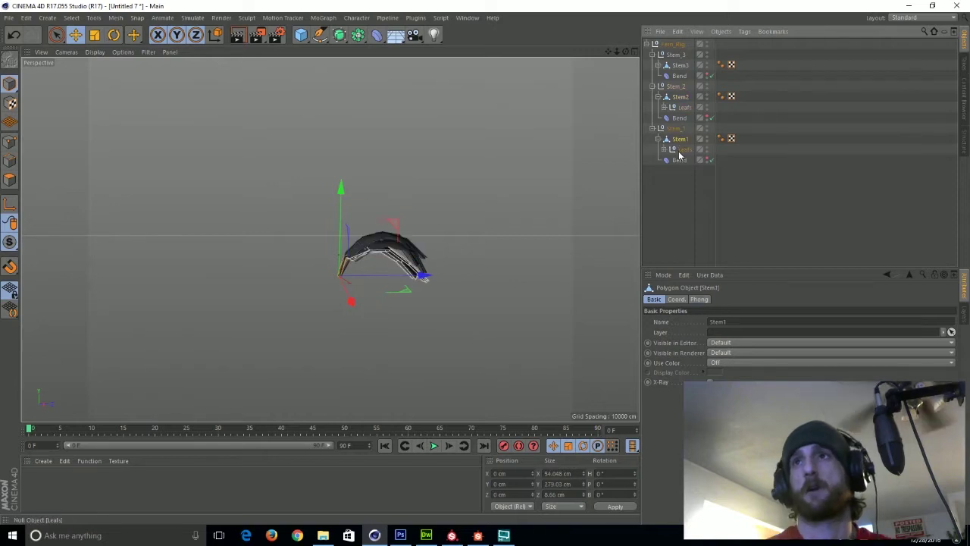
click(679, 160)
click(679, 119)
click(679, 77)
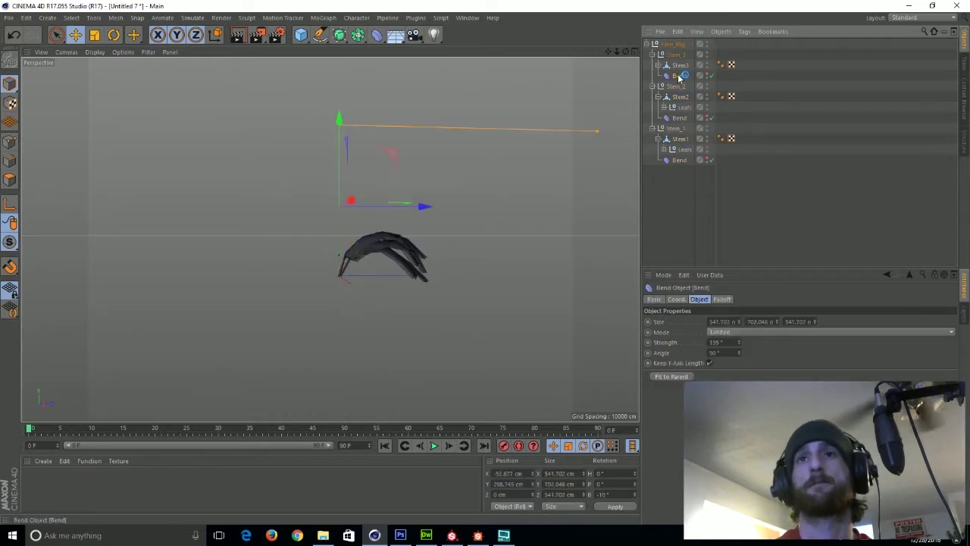
click(679, 119)
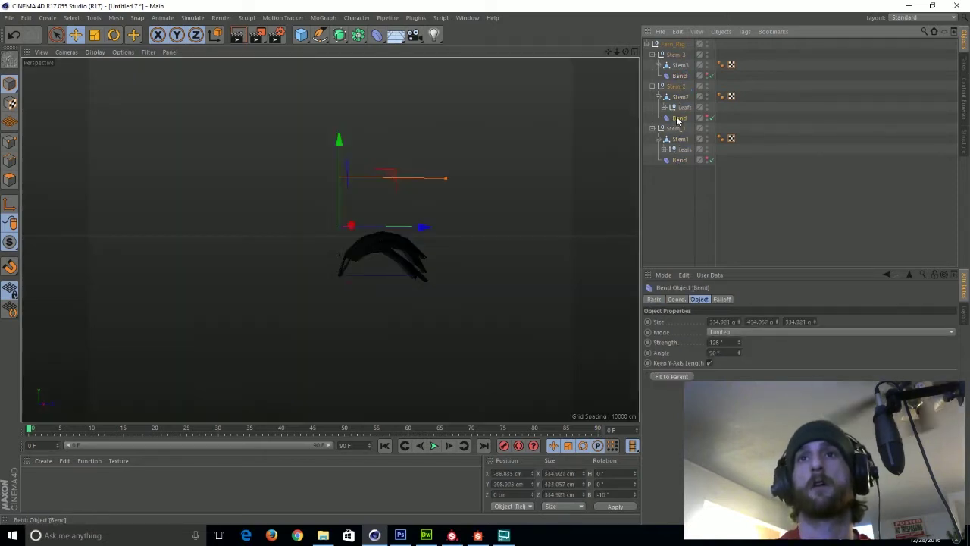
click(676, 160)
click(670, 78)
click(646, 44)
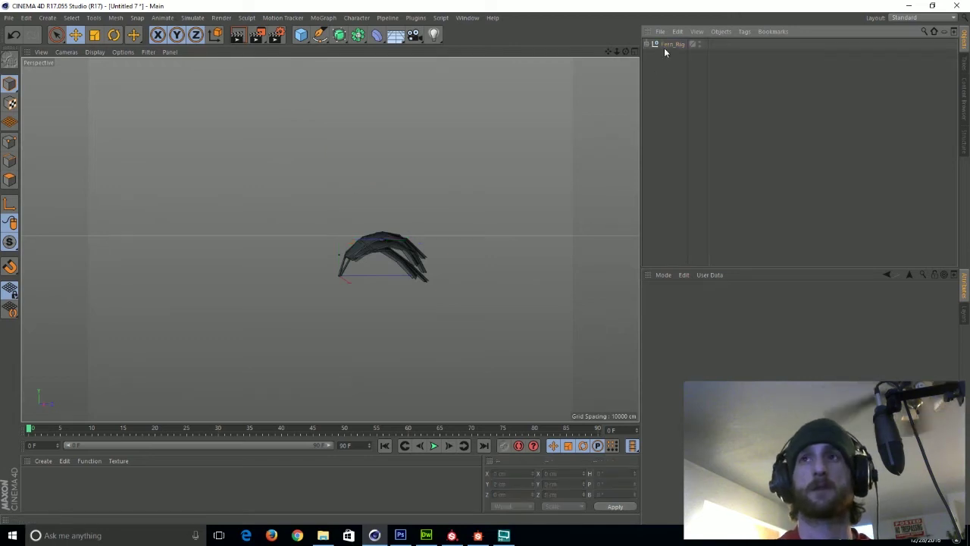
- Rotate the whole Fern_Rig group so that its stems tilt upward, to a pitch of about 14.6°
click(666, 45)
mouse_move(432, 160)
alt+mouse_down()
mouse_move(518, 182)
mouse_move(433, 153)
alt+mouse_up()
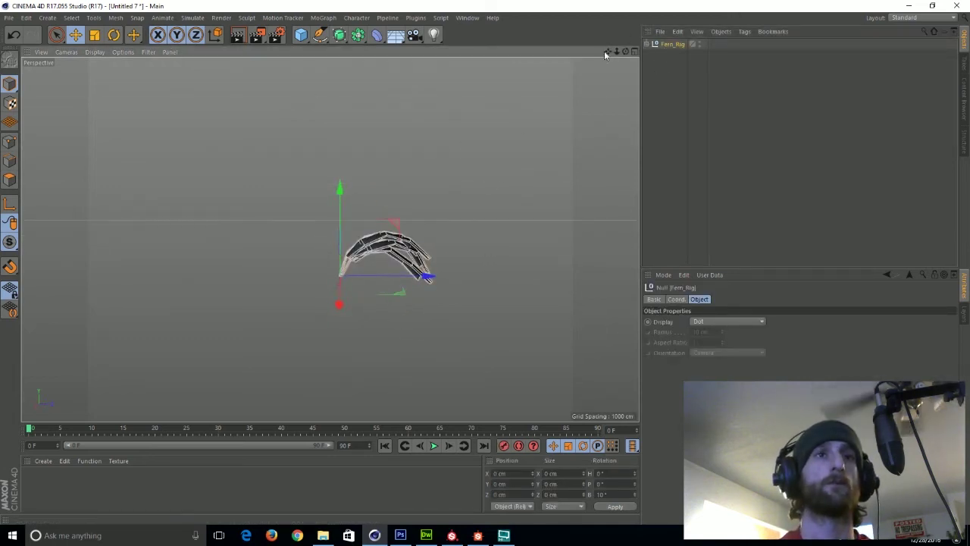
key(r)
mouse_move(354, 228)
mouse_down()
mouse_move(341, 229)
mouse_move(345, 212)
mouse_up()
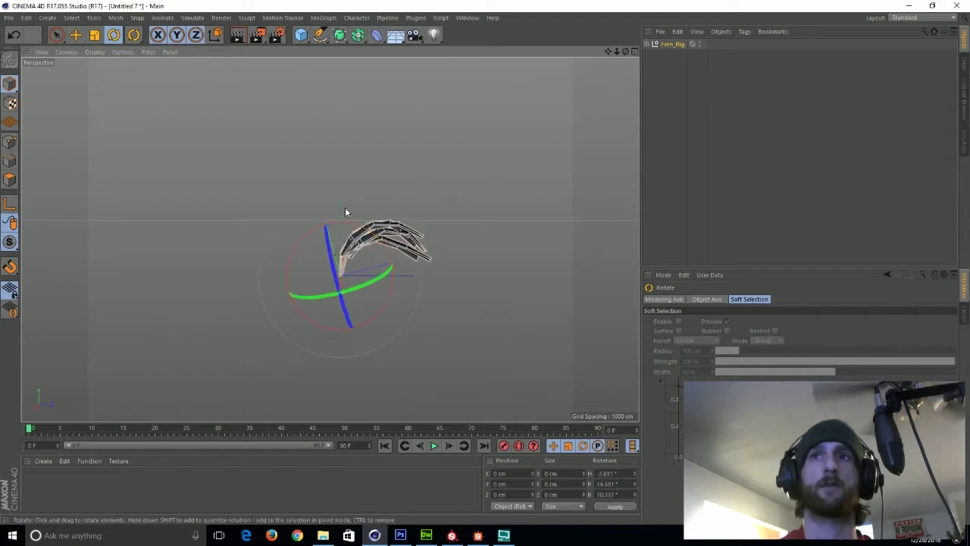
- Copy the Stem_1 group from Fern_Rig and paste it at the root level of the scene
click(649, 44)
click(682, 225)
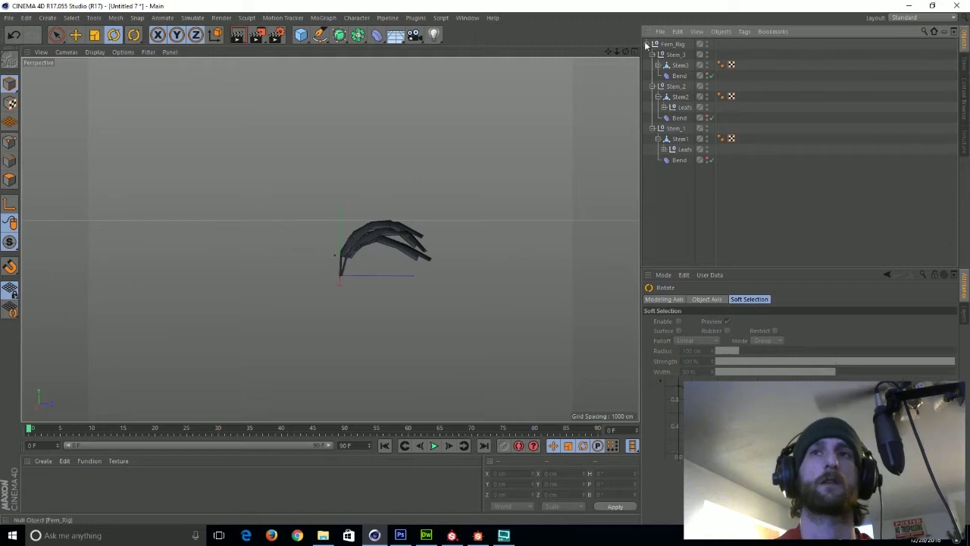
click(651, 44)
click(671, 44)
click(647, 44)
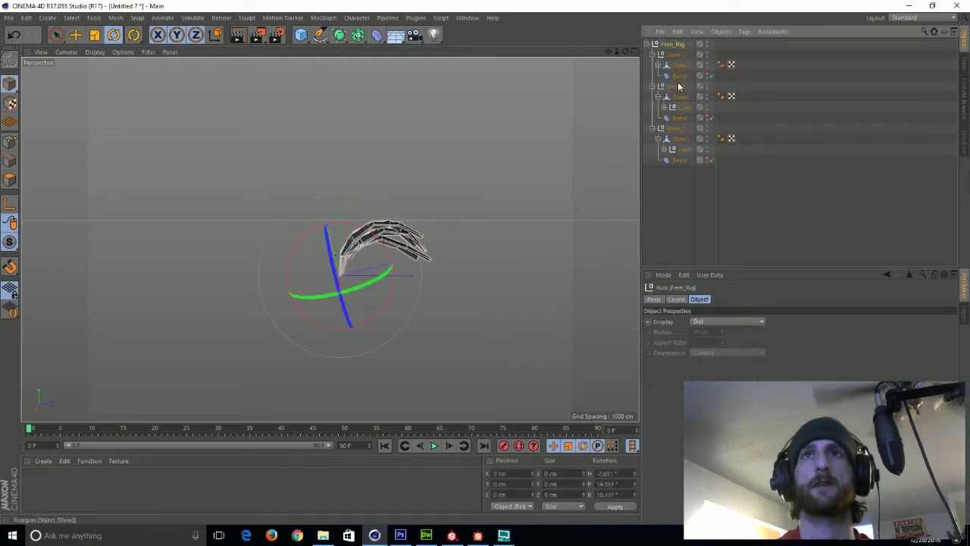
click(653, 55)
click(652, 66)
click(653, 76)
click(670, 75)
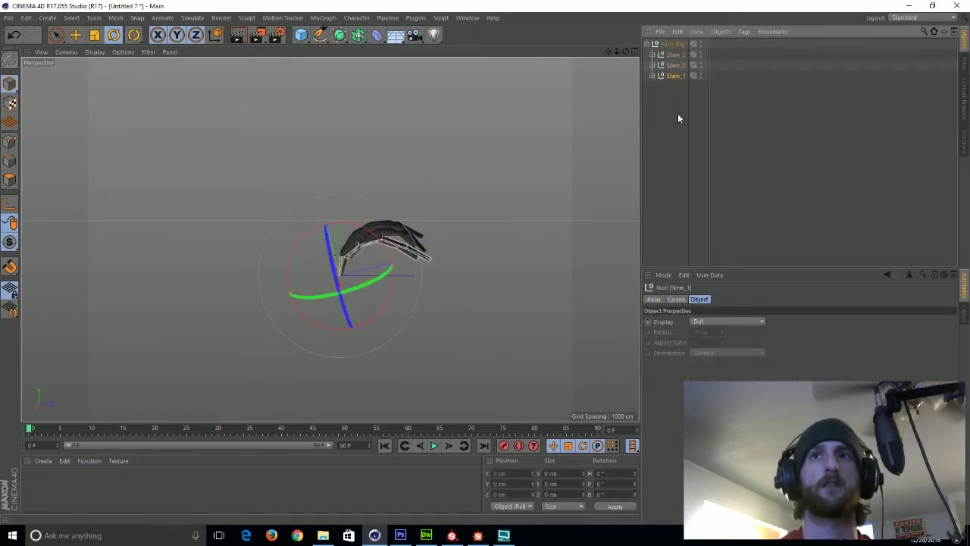
click(677, 113)
click(674, 76)
key(ctrl+c)
key(ctrl+v)
- Move the root-level copy of Stem_1 below Fern_Rig and hide Fern_Rig
click(647, 55)
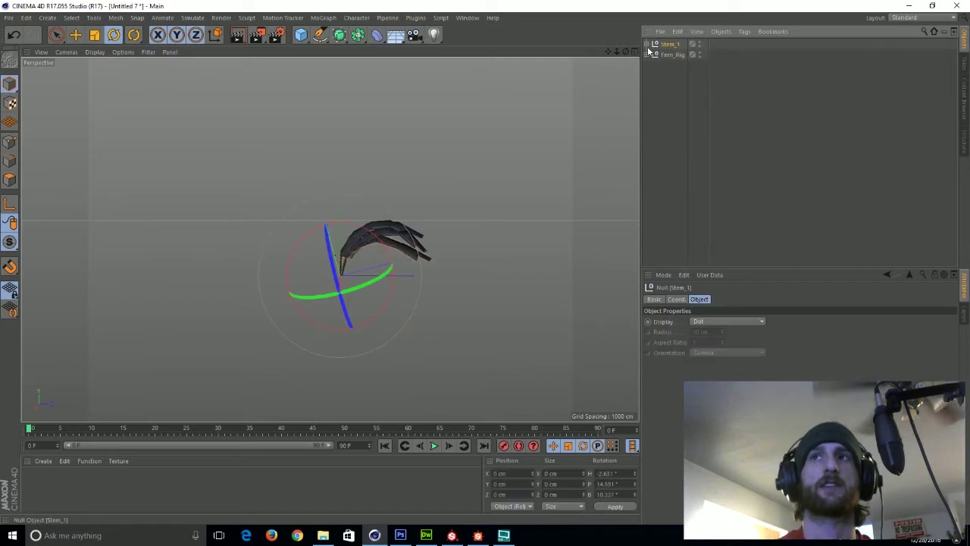
drag(666, 45, 674, 56)
alt+double_click(701, 44)
- Switch to world axes and rotate a duplicate of Stem_1 around the vertical axis to a heading of about -116°
mouse_move(572, 128)
alt+mouse_down()
mouse_move(555, 234)
mouse_move(565, 140)
alt+mouse_up()
key(w)
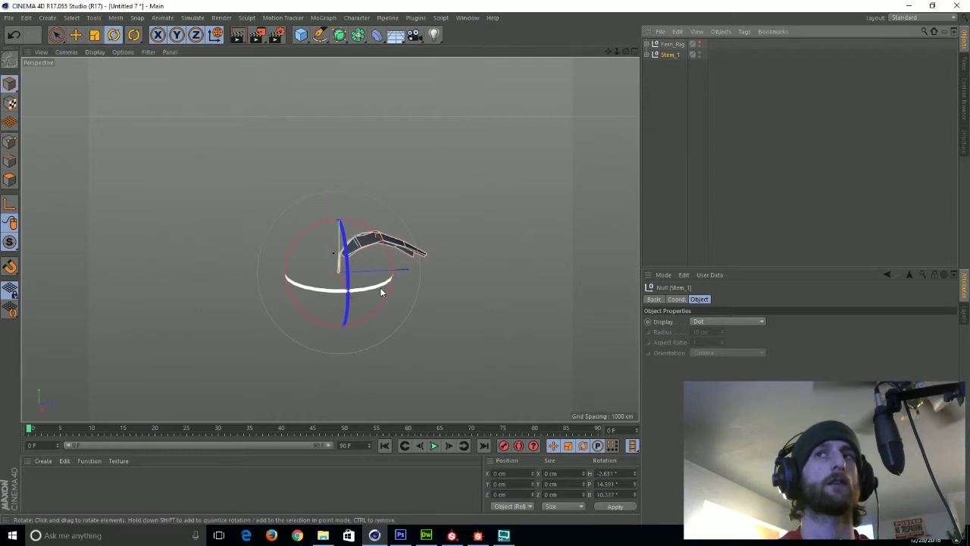
ctrl+drag(381, 292, 242, 310)
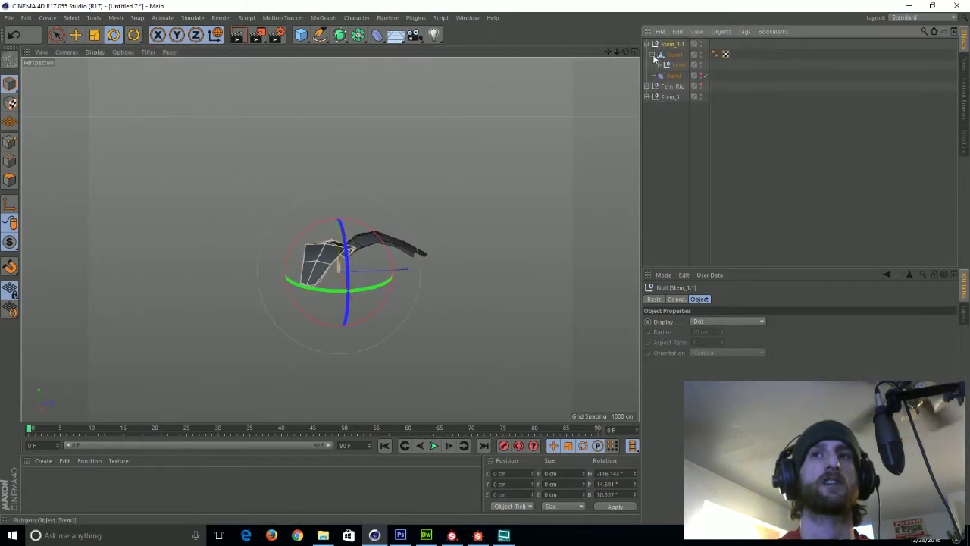
- Change which leaf variant is shown in the Leafs group of Stem_1.1
click(658, 65)
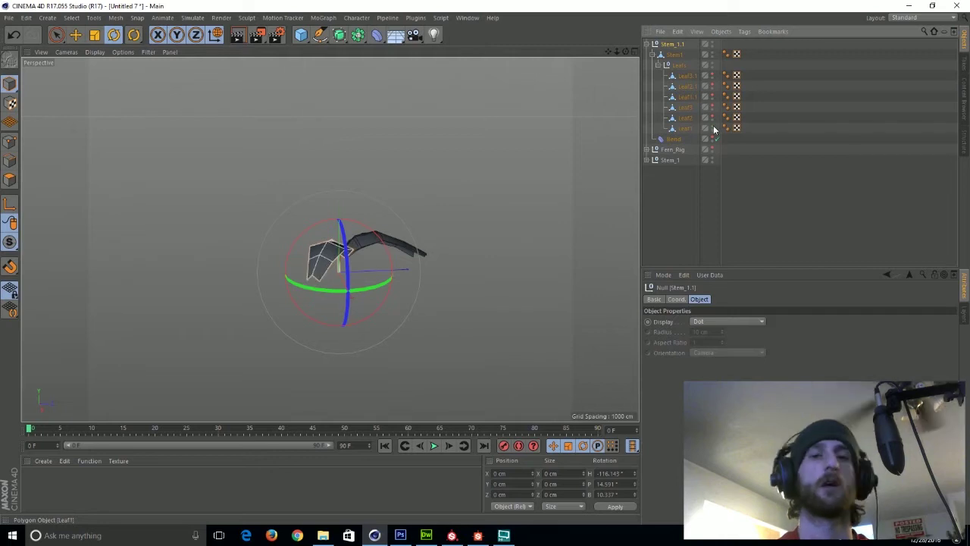
click(713, 127)
click(714, 128)
- Show a different leaf variant in the root-level Stem_1's Leafs group and hide its current one
alt+drag(477, 141, 363, 161)
click(647, 160)
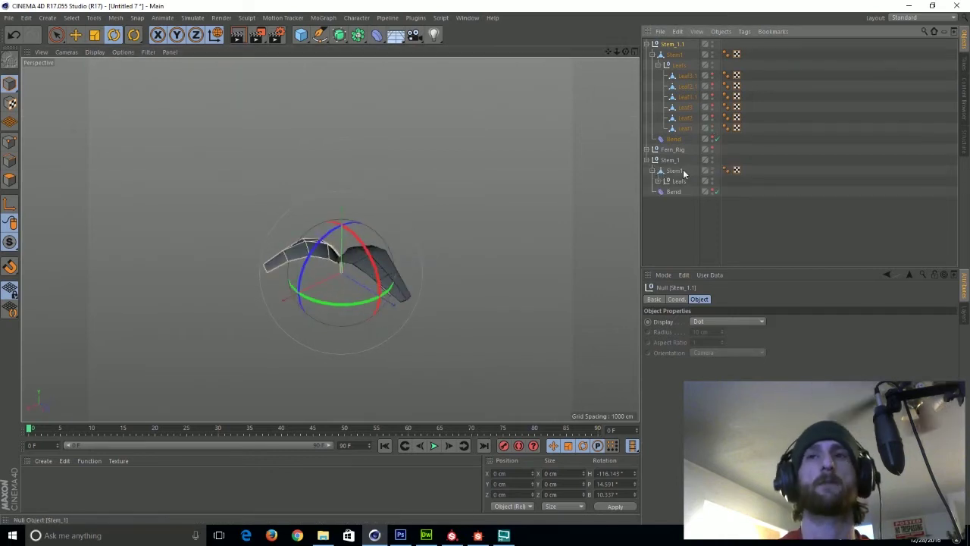
click(657, 182)
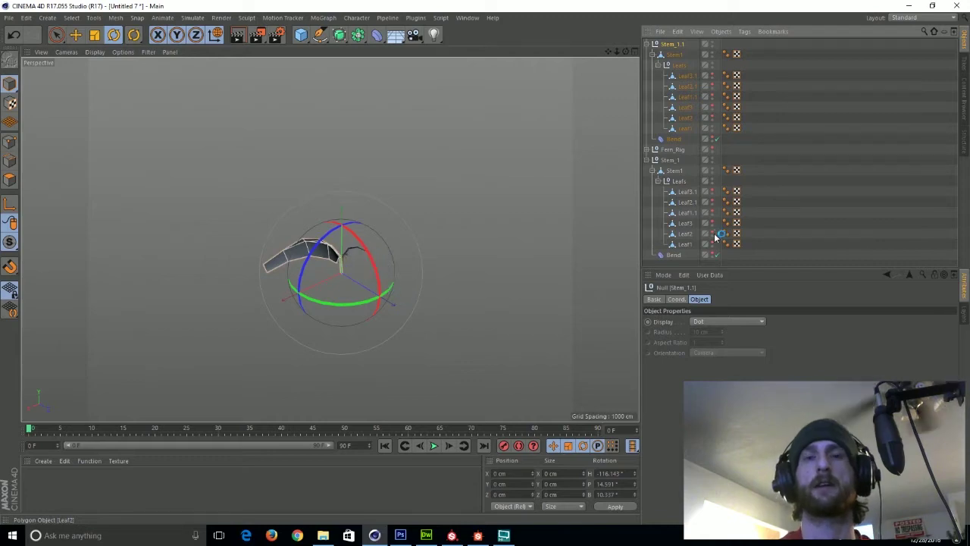
click(653, 170)
alt+drag(510, 148, 352, 154)
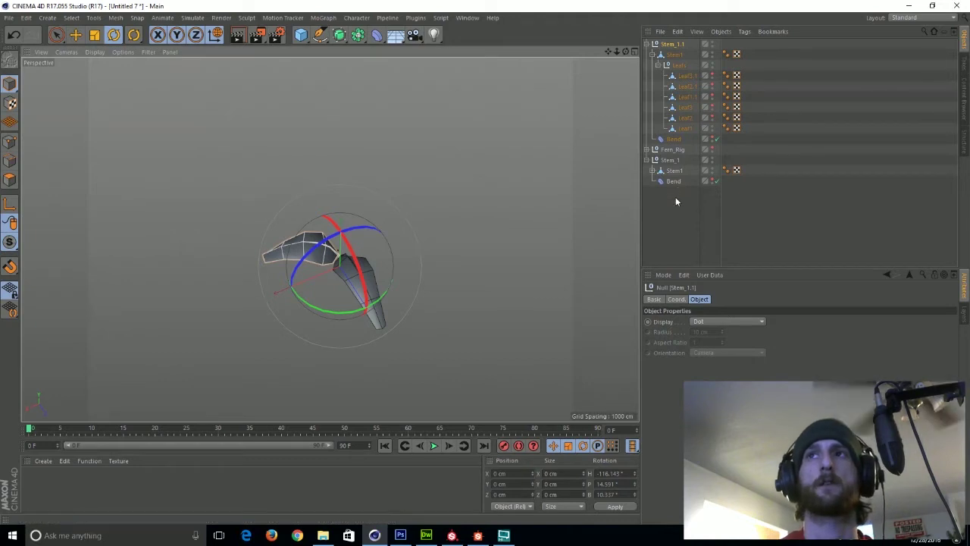
- Duplicate Stem_1.1 as a third stem at the end of the hierarchy and rotate it to a heading of about -236°
click(675, 196)
click(649, 45)
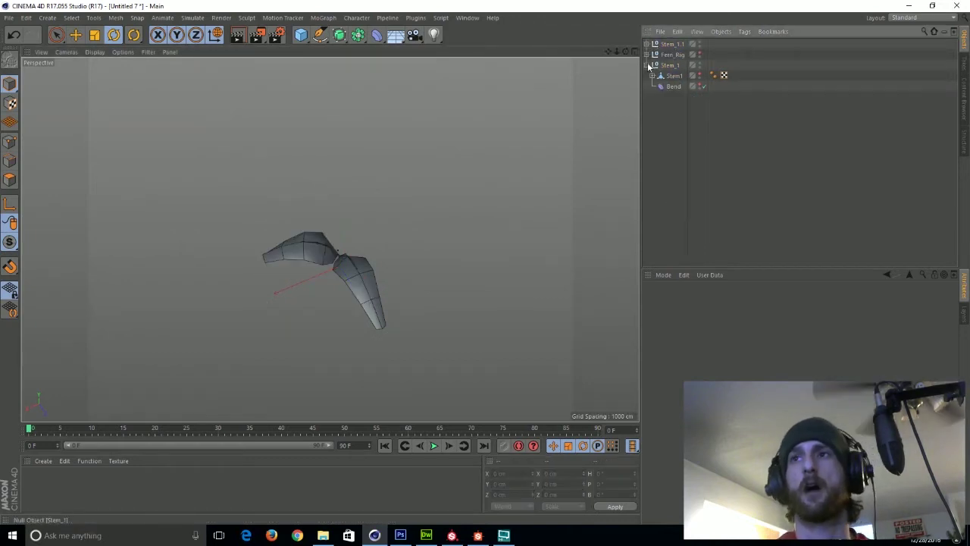
click(648, 65)
drag(671, 44, 666, 82)
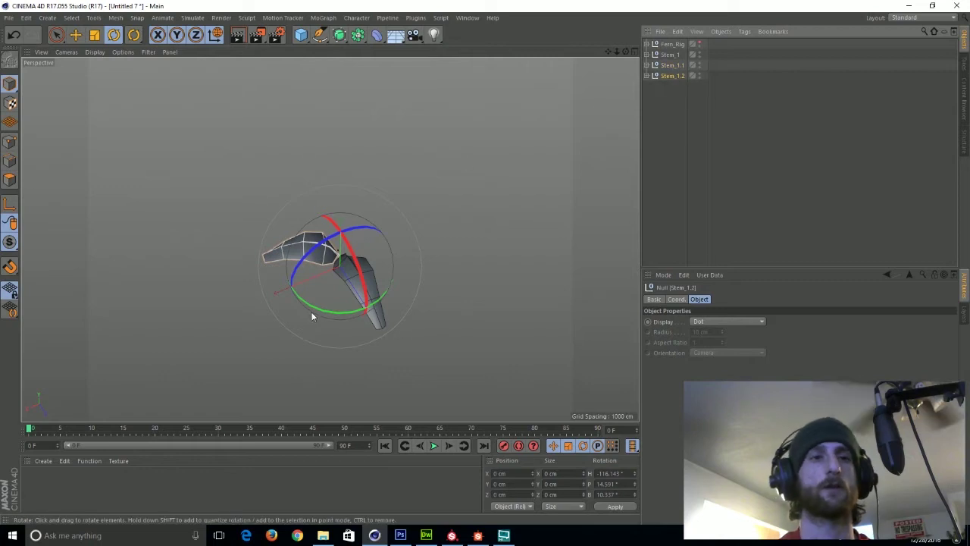
drag(310, 317, 227, 124)
- Scale the third stem, Stem_1.2, up uniformly to about 120%
key(t)
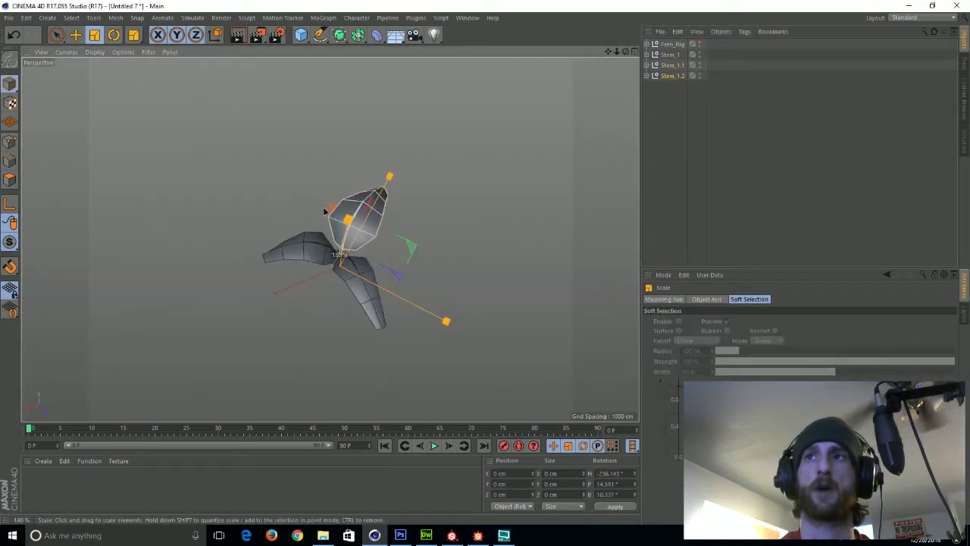
drag(325, 211, 325, 219)
alt+drag(389, 253, 357, 161)
- Set the strength of the Bend deformer in Stem_1.1 to about 89°
click(647, 66)
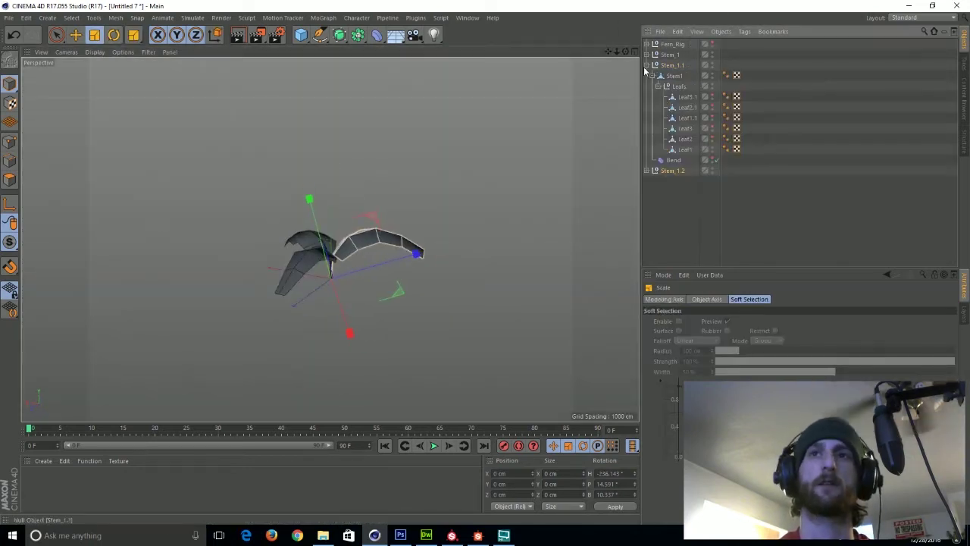
click(684, 161)
drag(739, 343, 739, 362)
- Set the strength of the Bend deformer in Stem_1.2 to about 101°
click(646, 170)
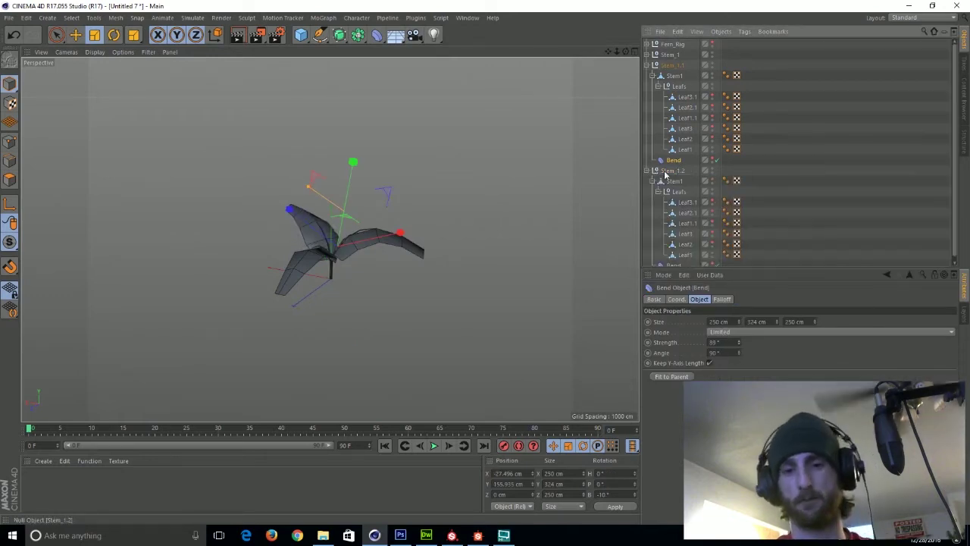
scroll(674, 220, down, 1)
click(673, 261)
mouse_move(740, 354)
mouse_down()
mouse_move(740, 340)
mouse_move(739, 362)
mouse_up()
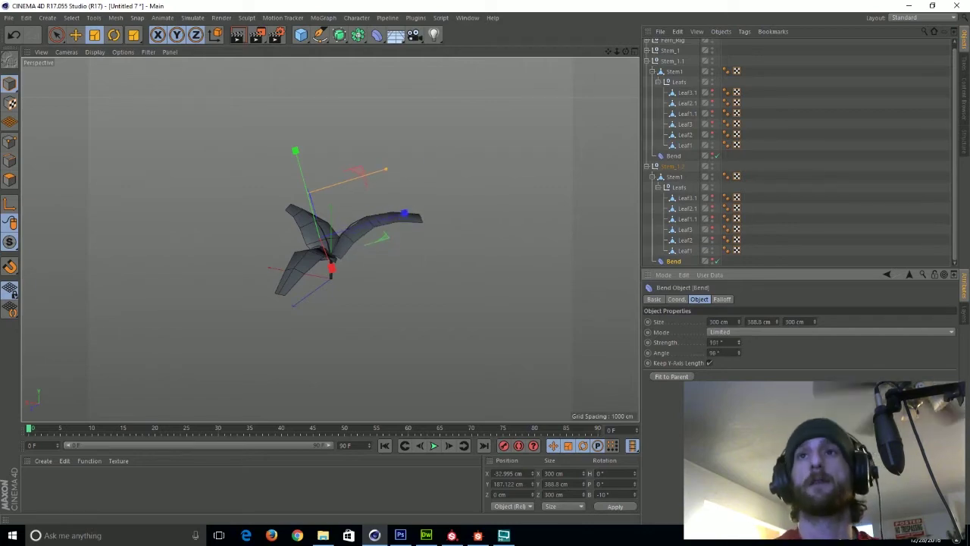
- Delete the duplicated stems Stem_1.1 and Stem_1.2, keeping only Fern_Rig and the original Stem_1
mouse_move(342, 260)
alt+mouse_down()
mouse_move(338, 288)
mouse_move(292, 245)
mouse_move(326, 284)
mouse_move(498, 274)
mouse_move(466, 277)
mouse_move(470, 241)
mouse_move(354, 284)
mouse_move(355, 294)
mouse_move(408, 274)
mouse_move(328, 281)
mouse_move(381, 270)
mouse_move(344, 274)
alt+mouse_up()
scroll(299, 237, up, 5)
click(670, 73)
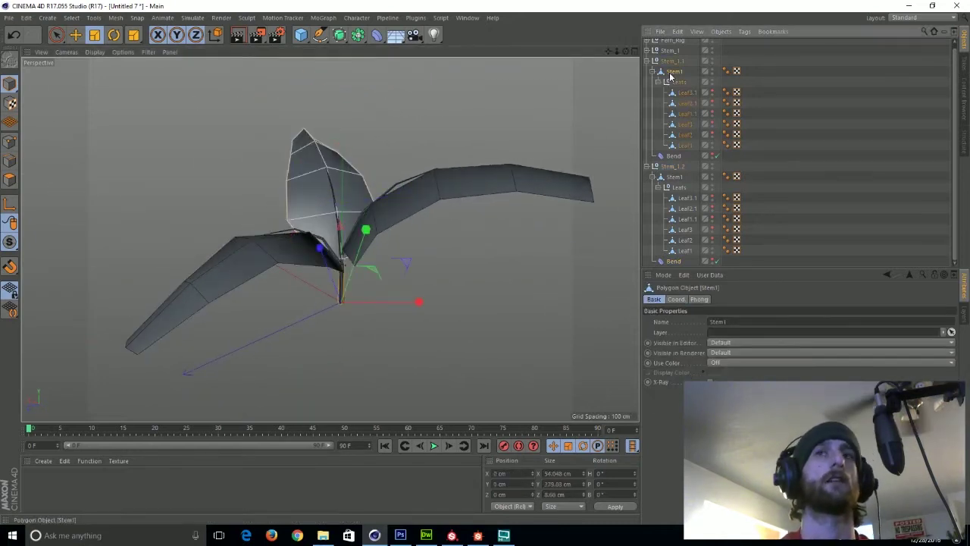
click(647, 63)
click(665, 58)
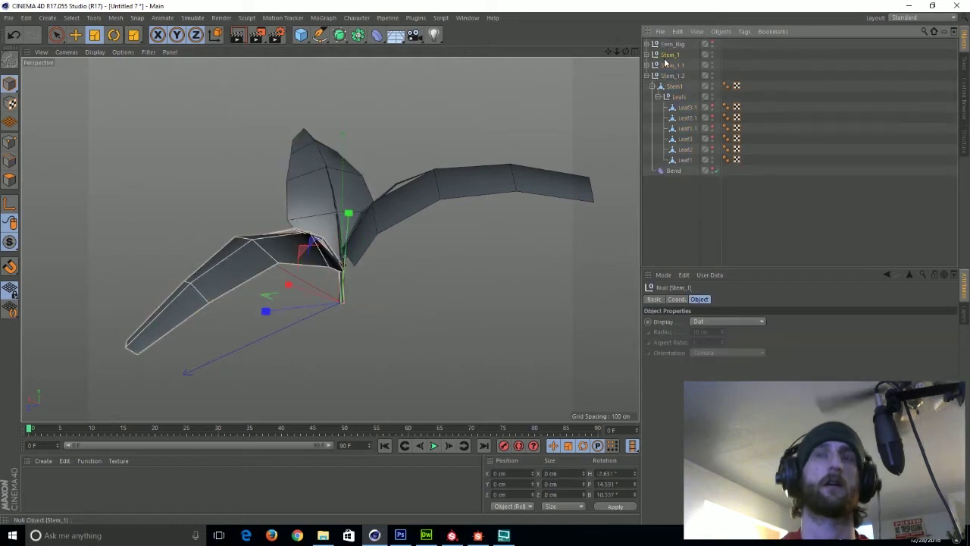
click(669, 69)
shift+click(673, 76)
key(Delete)
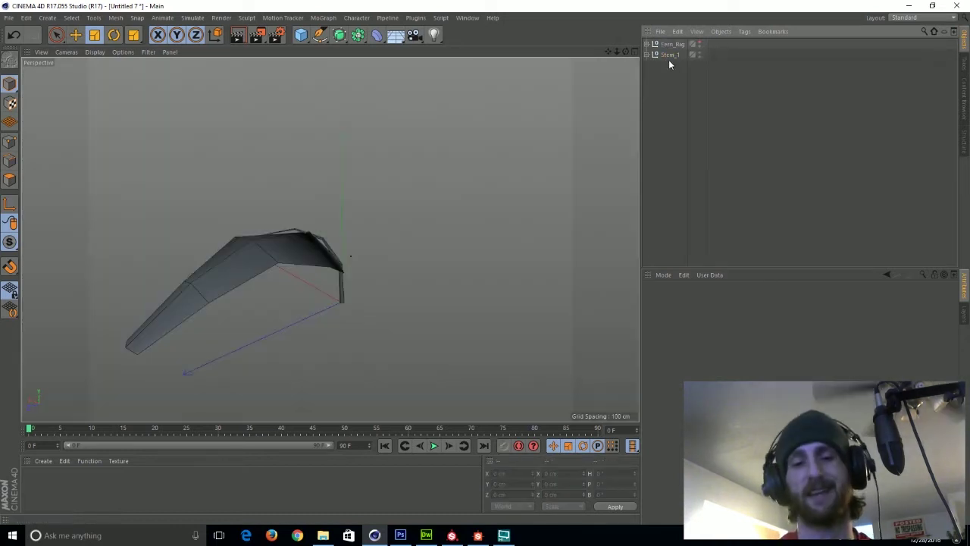
- Expand Stem_1 and move the Leafs group and the Bend deformer out of it, leaving only the Stem1 mesh inside
click(667, 55)
click(646, 55)
drag(670, 75, 676, 163)
click(652, 65)
click(676, 67)
- Scale the Stem1 mesh down to about 70%, and return Leafs beneath Stem1 and Bend above it inside Stem_1
alt+drag(371, 168, 123, 47)
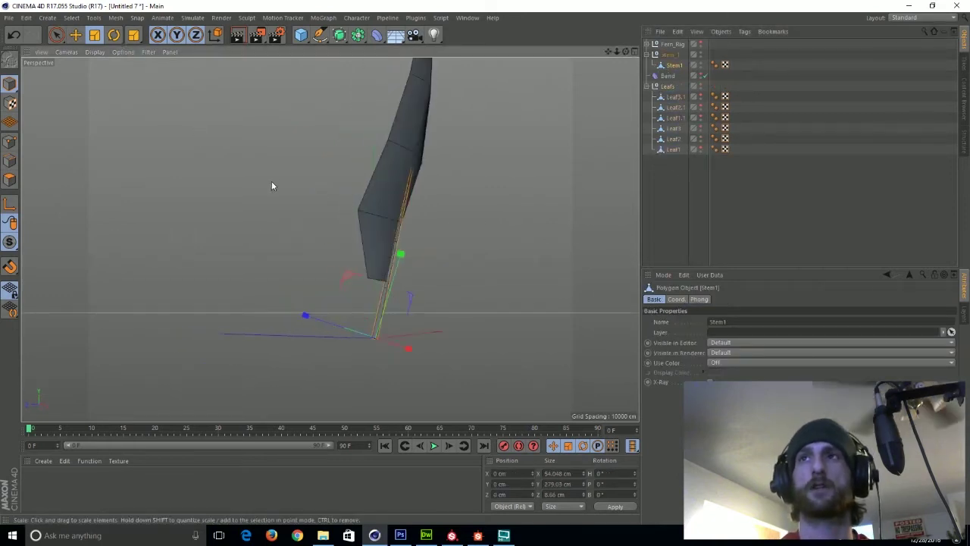
alt+drag(272, 186, 508, 211)
alt+drag(423, 258, 388, 349)
key(w)
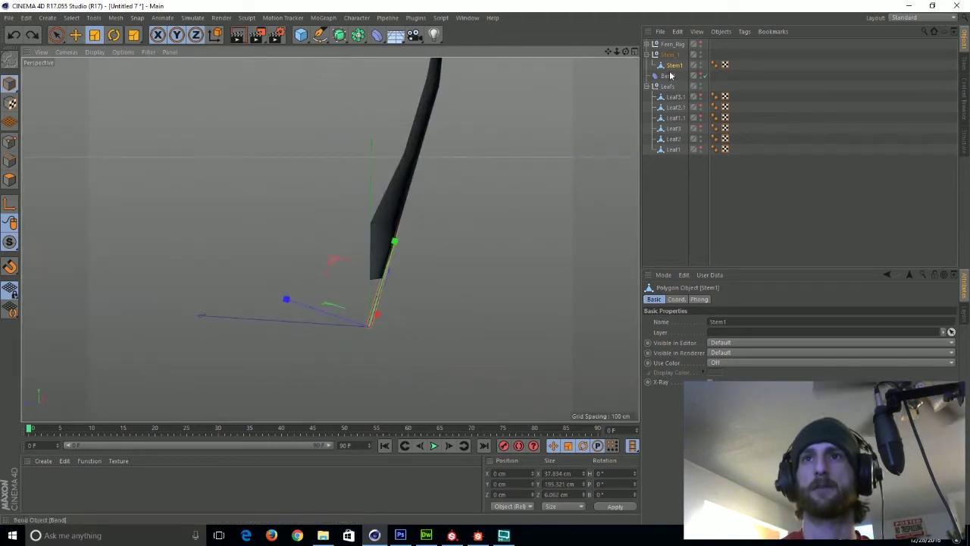
click(669, 75)
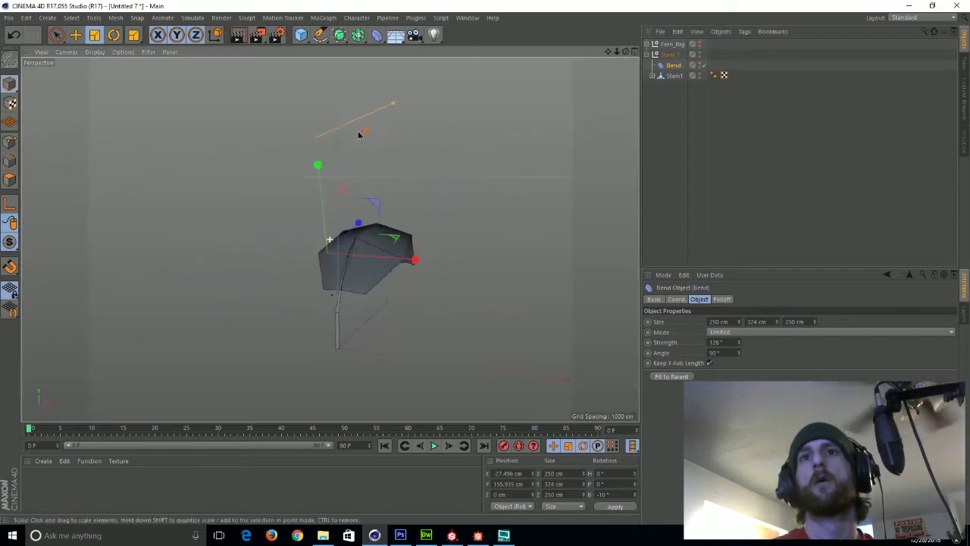
alt+drag(359, 135, 339, 137)
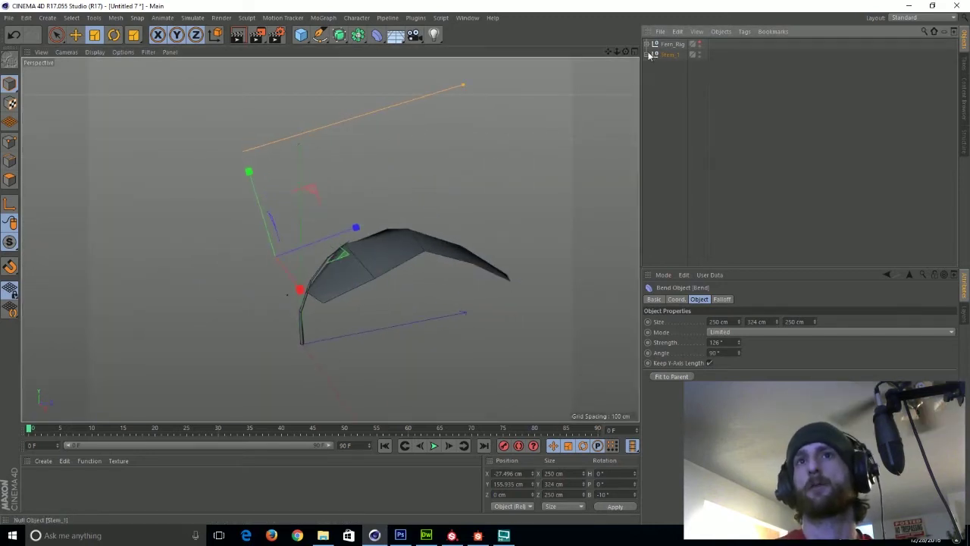
- Add an edge loop across the lower part of the Stem1 mesh with the Knife in Loop mode
click(652, 75)
click(673, 76)
scroll(301, 285, up, 3)
scroll(370, 284, up, 2)
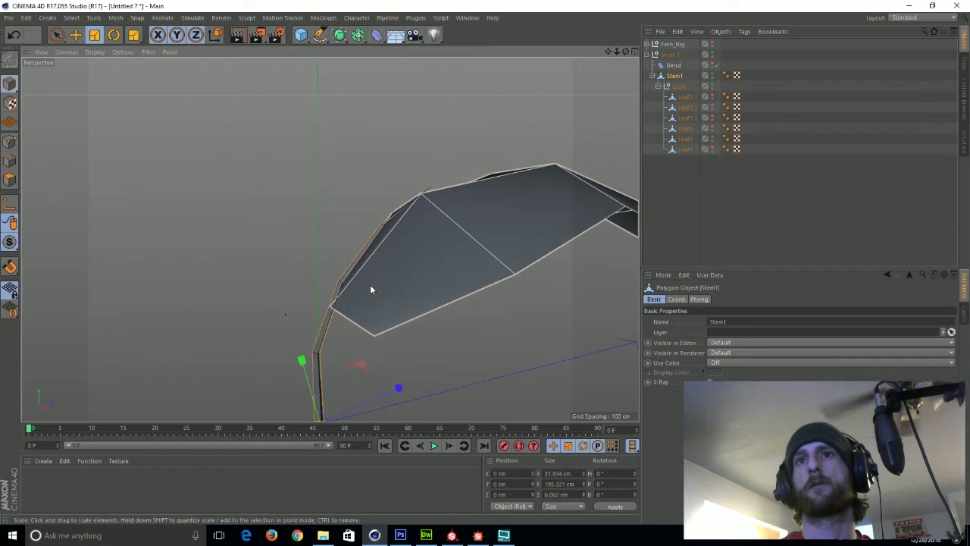
key(k)
click(379, 338)
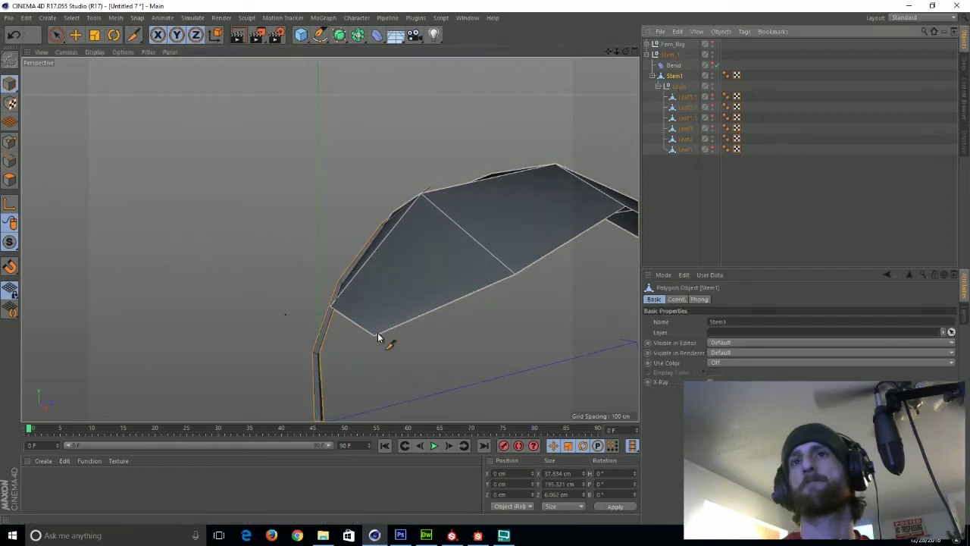
scroll(379, 338, up, 3)
click(9, 180)
key(k)
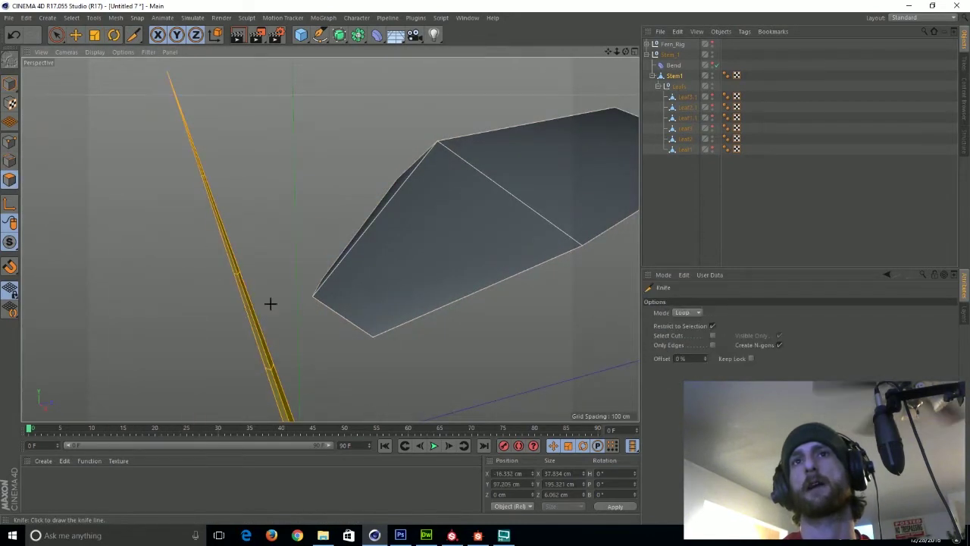
key(space)
click(11, 85)
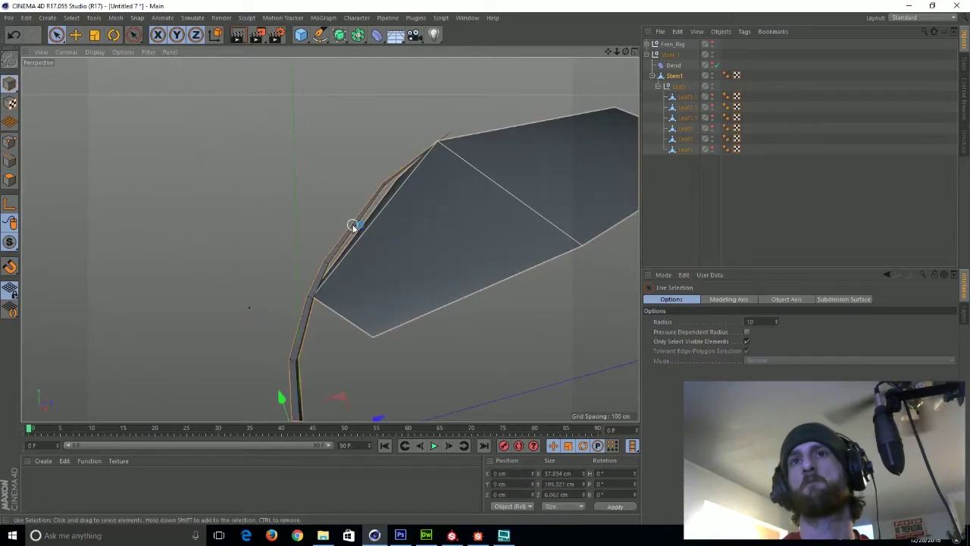
- Inspect the polygon divisions of Stem1 and how the bent stem follows the leaves
key(space)
click(10, 180)
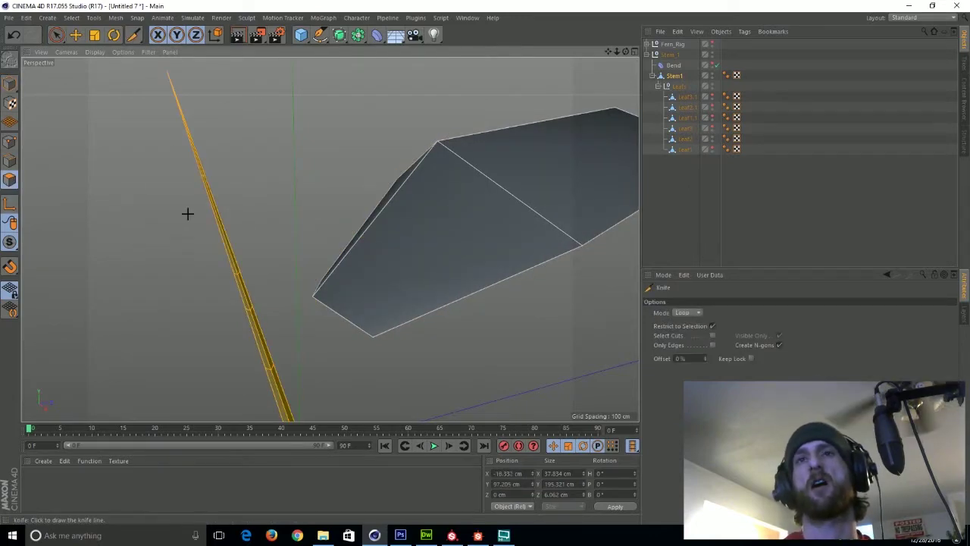
key(space)
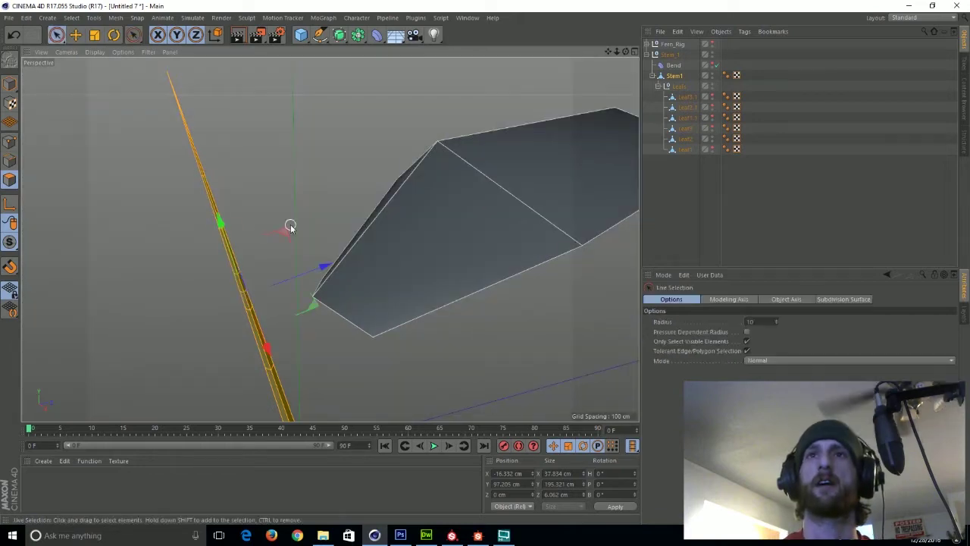
click(13, 84)
alt+drag(275, 215, 382, 226)
scroll(384, 226, down, 3)
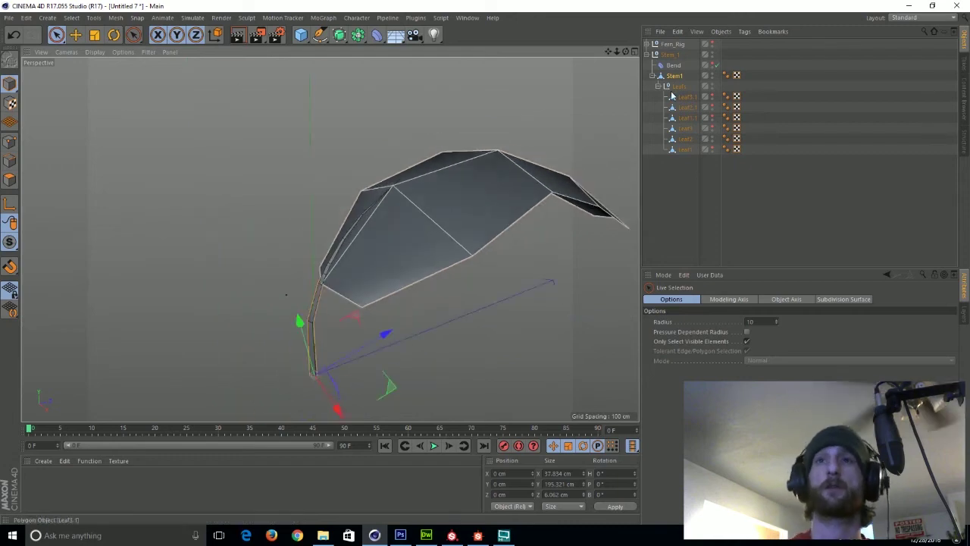
- Add two Knife loop cuts to Leaf2, one just above its widest edge and one midway towards its base
click(686, 140)
click(11, 179)
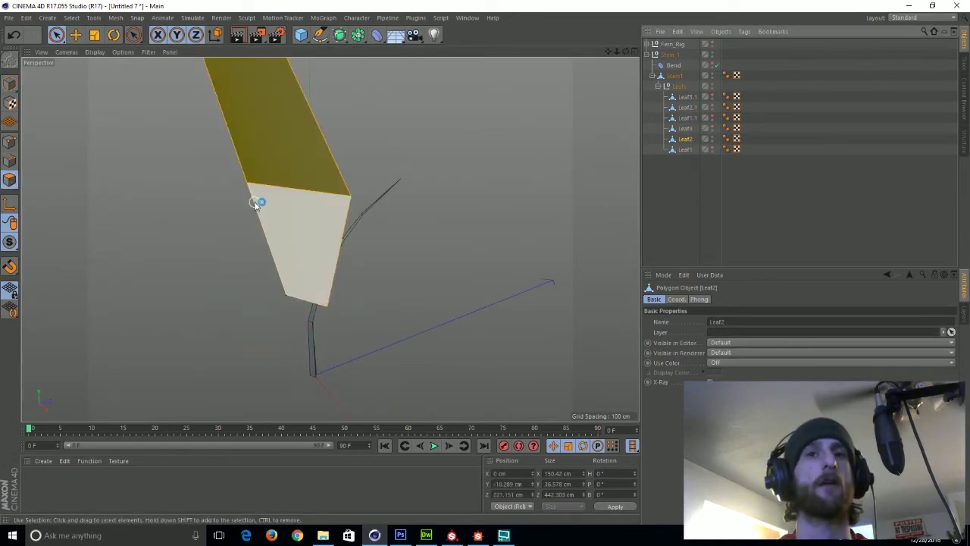
key(k)
click(348, 188)
click(341, 253)
key(space)
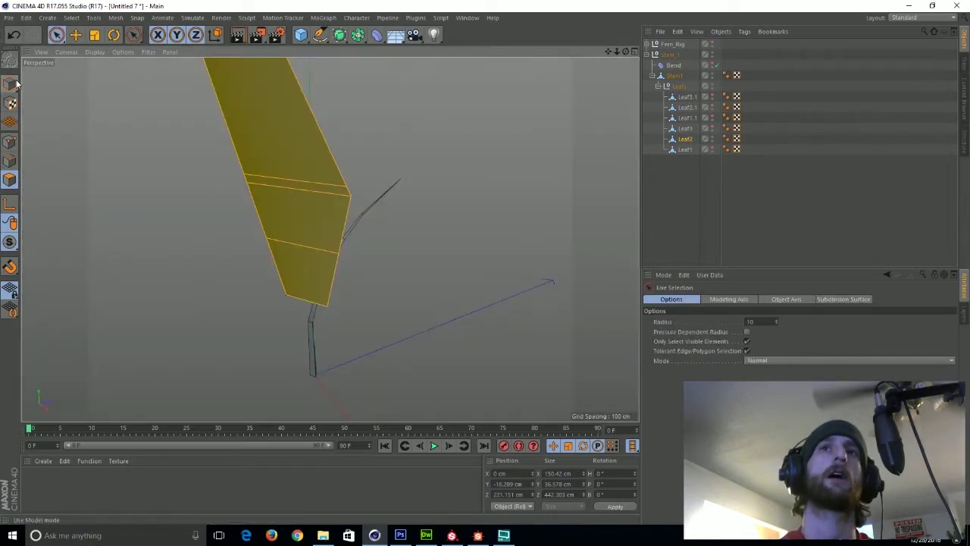
click(11, 85)
click(282, 187)
alt+drag(294, 191, 466, 163)
click(652, 76)
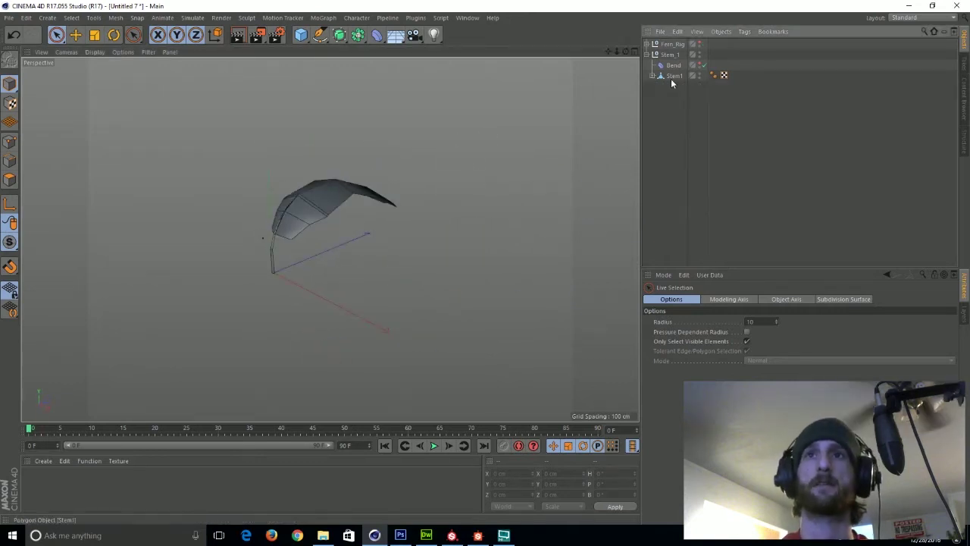
click(674, 76)
key(ctrl+c)
key(ctrl+v)
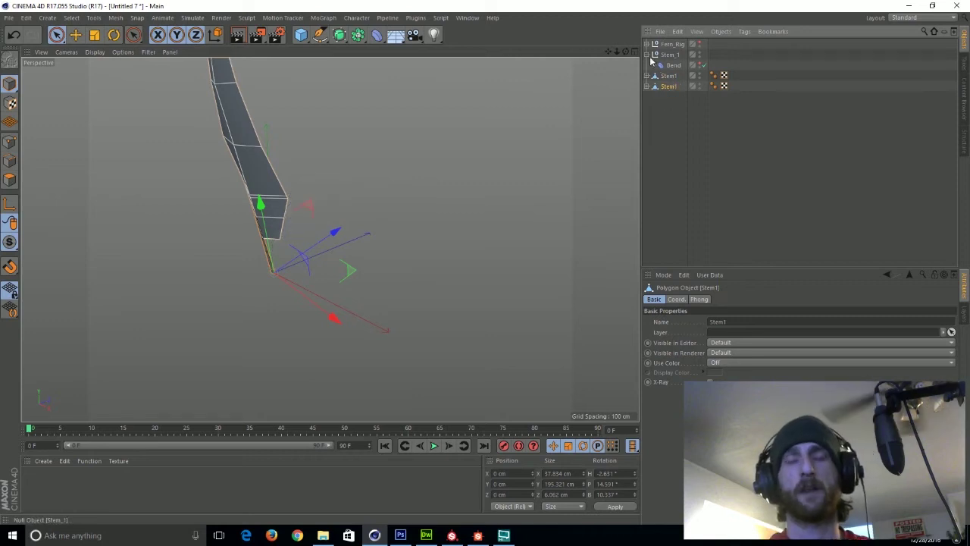
key(ctrl+z)
key(ctrl+z)
key(ctrl+z)
- Duplicate Stem_1 as a second stem and rotate the copy around the centre to a heading of about -112°
click(671, 55)
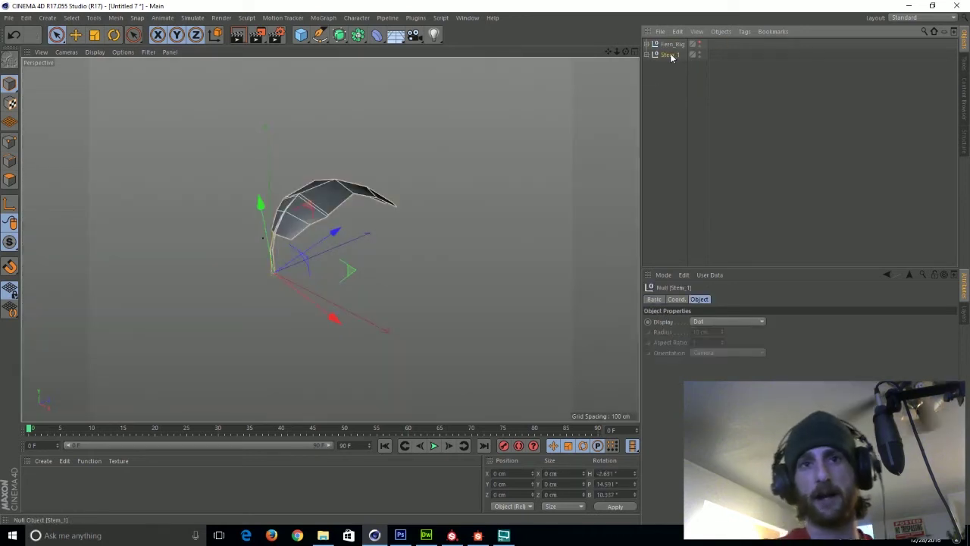
click(114, 35)
drag(288, 298, 114, 291)
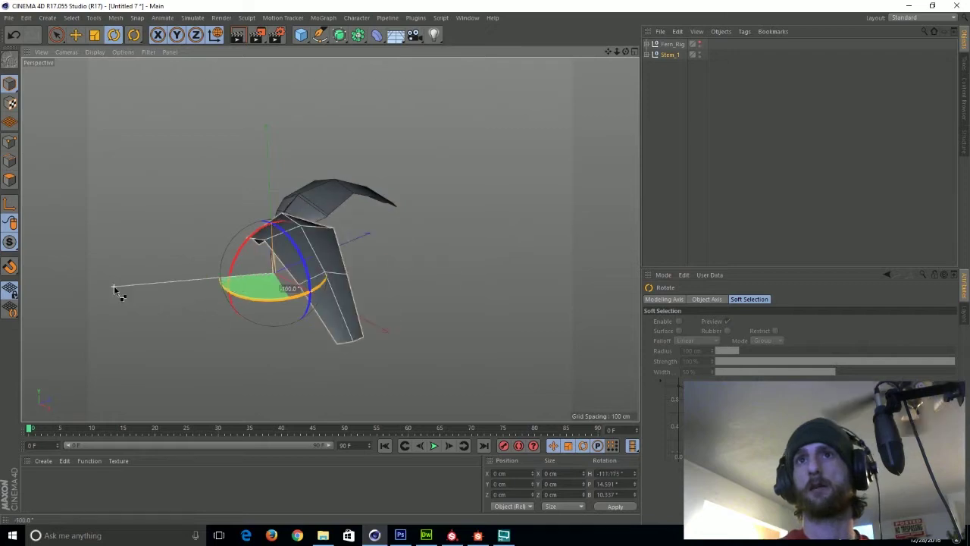
- Scale Stem_1.1 down to about 70% and tilt it to a pitch of about 10° and a bank of about 8.5°
click(96, 36)
drag(356, 201, 351, 147)
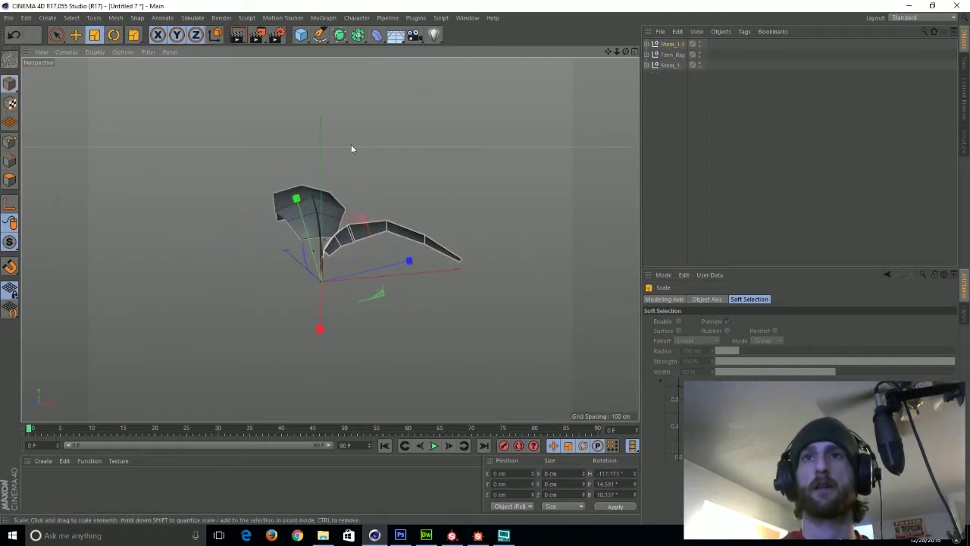
key(r)
drag(379, 241, 367, 255)
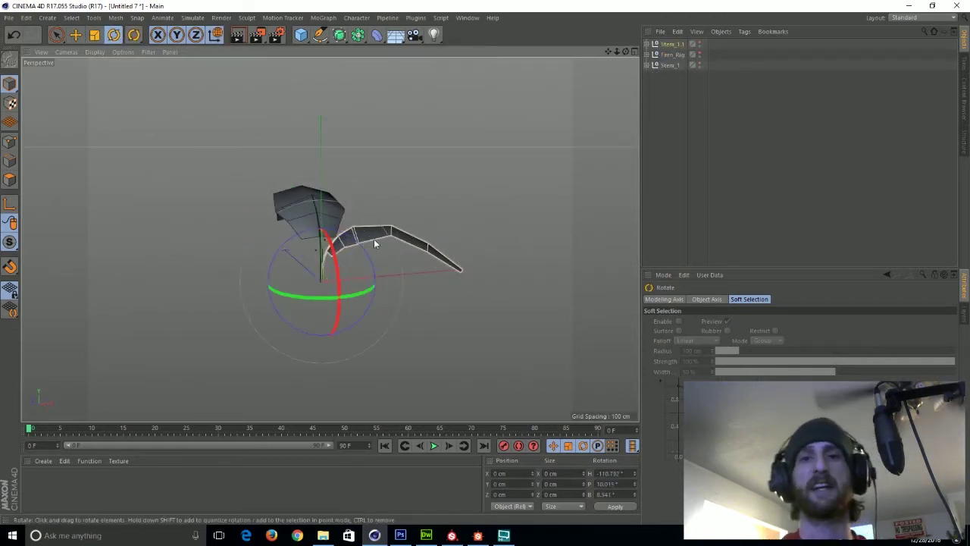
- Lower the strength of the Bend deformer in Stem_1.1 so that its leaf curves less
click(647, 44)
click(673, 55)
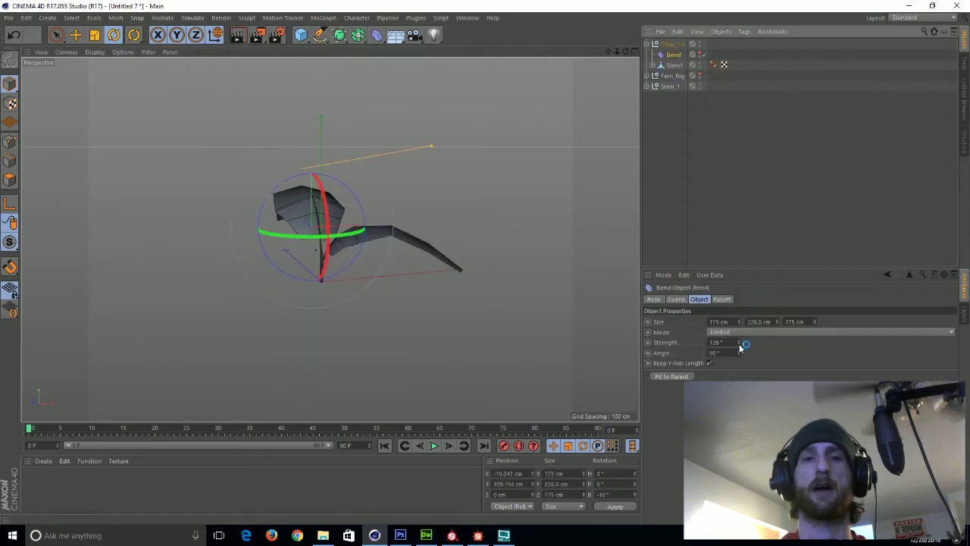
drag(740, 347, 728, 348)
scroll(426, 223, up, 5)
mouse_move(426, 223)
alt+mouse_down()
mouse_move(439, 226)
mouse_move(424, 231)
alt+mouse_up()
key(e)
drag(305, 261, 340, 268)
key(ctrl+z)
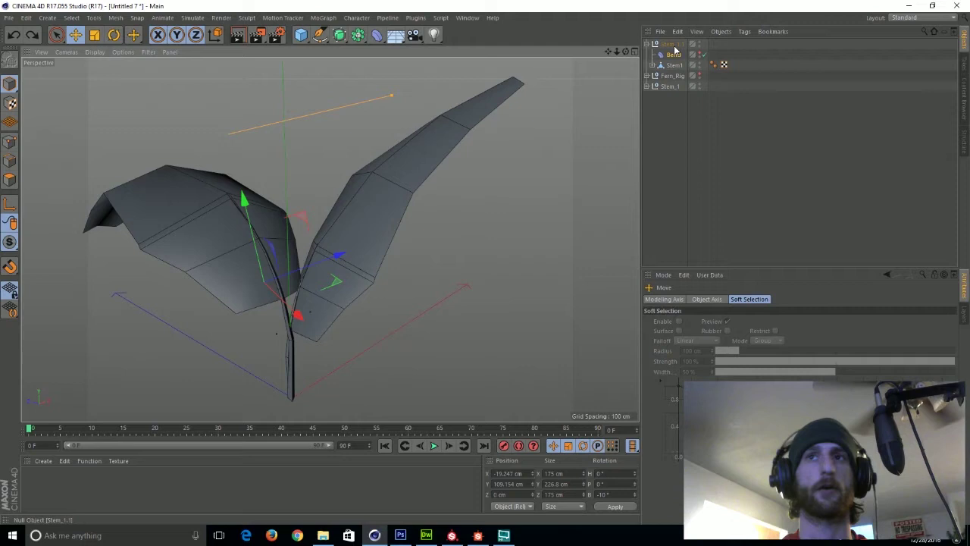
- Move Stem_1.1 off the centre, away from the first stem, to about X 20 cm and Z -16 cm
click(673, 44)
drag(356, 371, 252, 121)
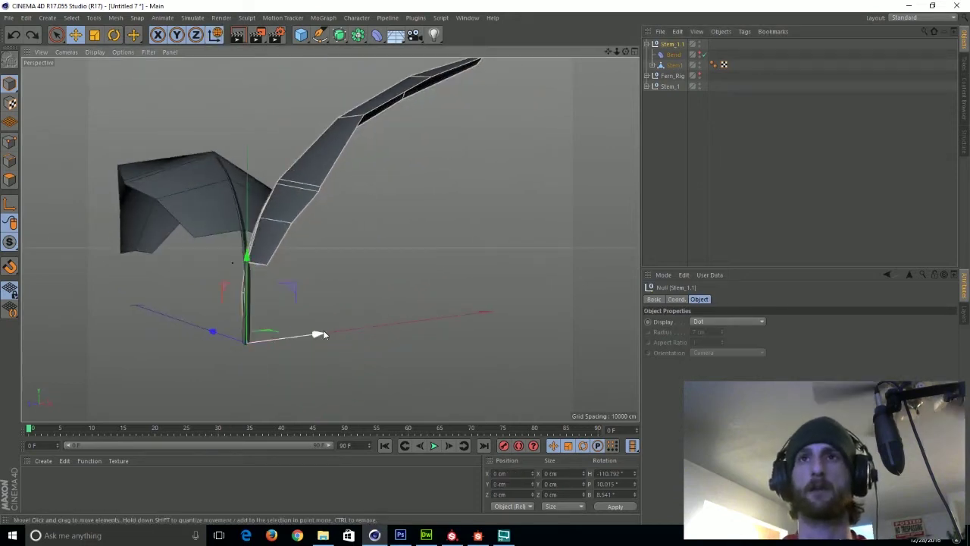
drag(323, 335, 349, 391)
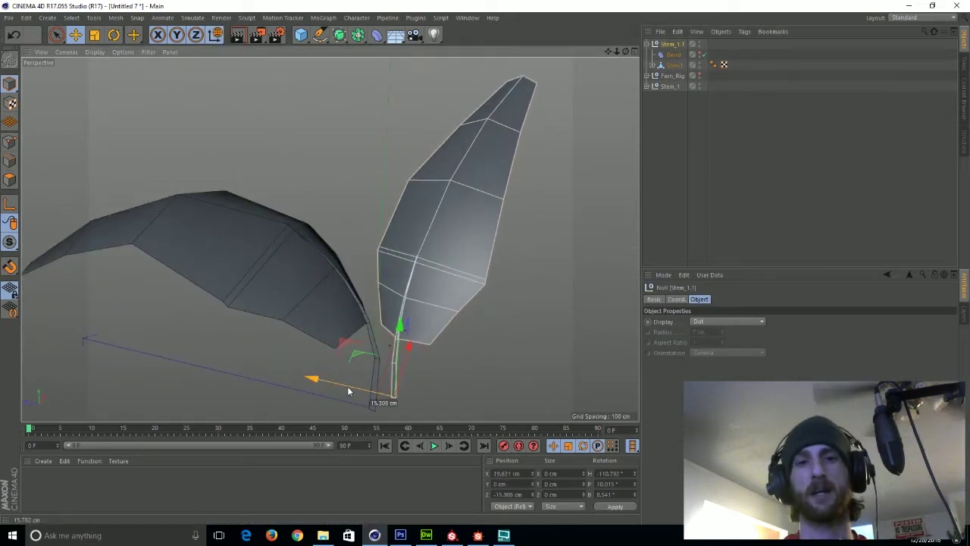
alt+middle_drag(348, 391, 341, 351)
- Select Stem_1 together with Stem_1.1 and shift both slightly so the pair sits around the centre
shift+click(664, 88)
mouse_move(350, 308)
mouse_down()
mouse_move(328, 317)
mouse_move(364, 304)
mouse_up()
click(685, 184)
alt+drag(557, 209, 385, 220)
- Set the Bend deformer in Stem_1.1 to a strength of about 85° and an angle of about 97°
click(673, 55)
click(739, 343)
mouse_move(739, 344)
mouse_down()
mouse_move(739, 334)
mouse_move(738, 348)
mouse_up()
alt+drag(432, 254, 485, 296)
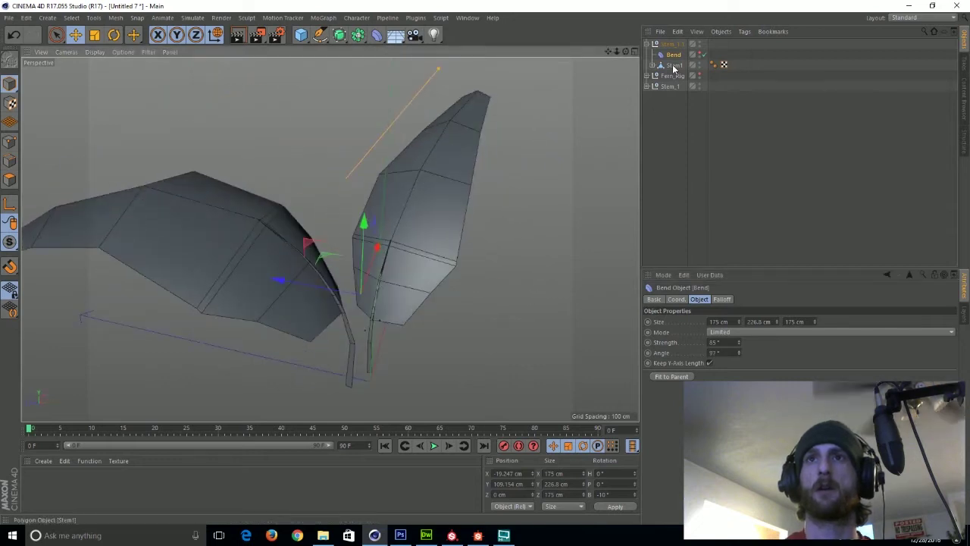
- In the Stem_1.1 group, hide Leaf2 and show Leaf3 instead
click(652, 65)
click(712, 127)
click(713, 117)
alt+drag(569, 157, 510, 121)
- Cut a loop across the lowest segment of Leaf3 with the Knife in Loop mode
click(685, 119)
scroll(356, 232, up, 6)
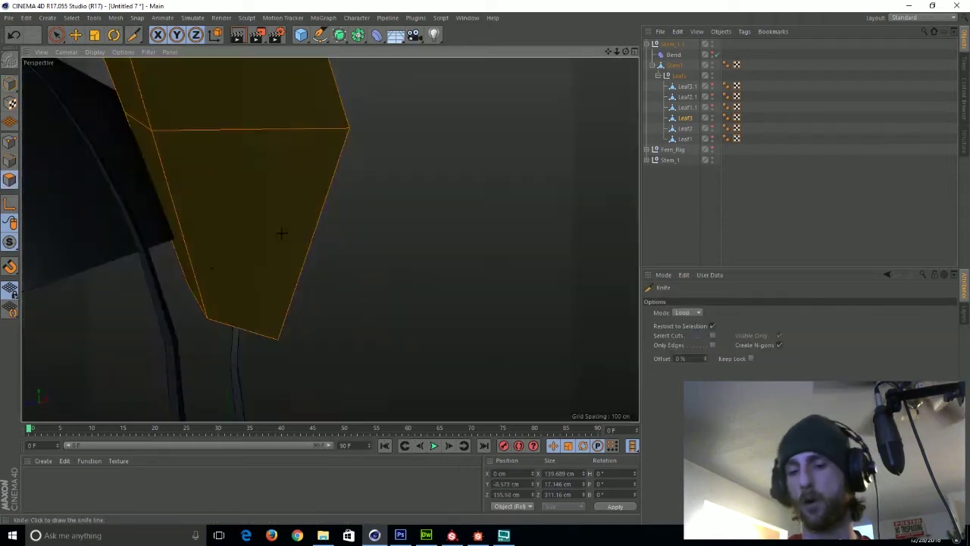
drag(174, 216, 321, 232)
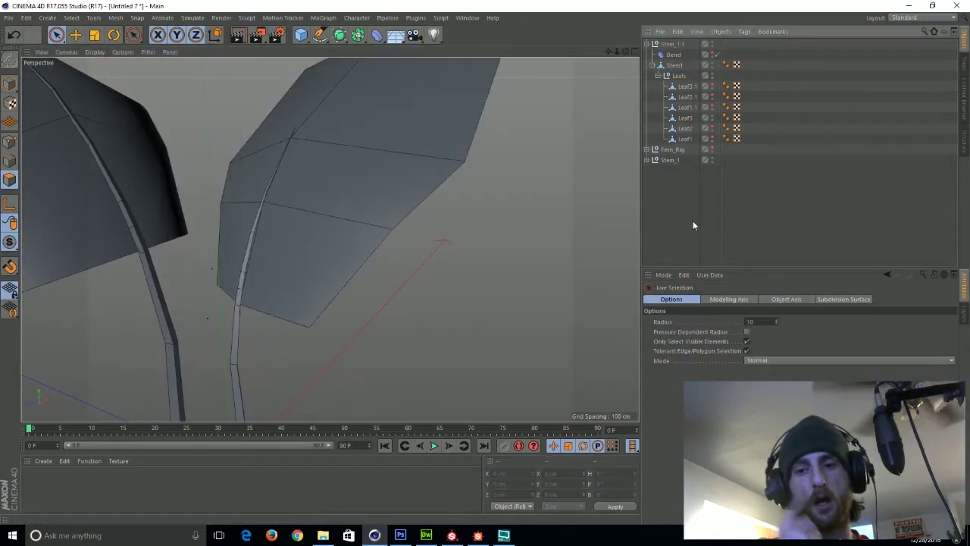
alt+drag(485, 235, 482, 212)
- Add a second Knife loop across Leaf3 just above the edge at its widest part, and return to Model mode
key(k)
key(k)
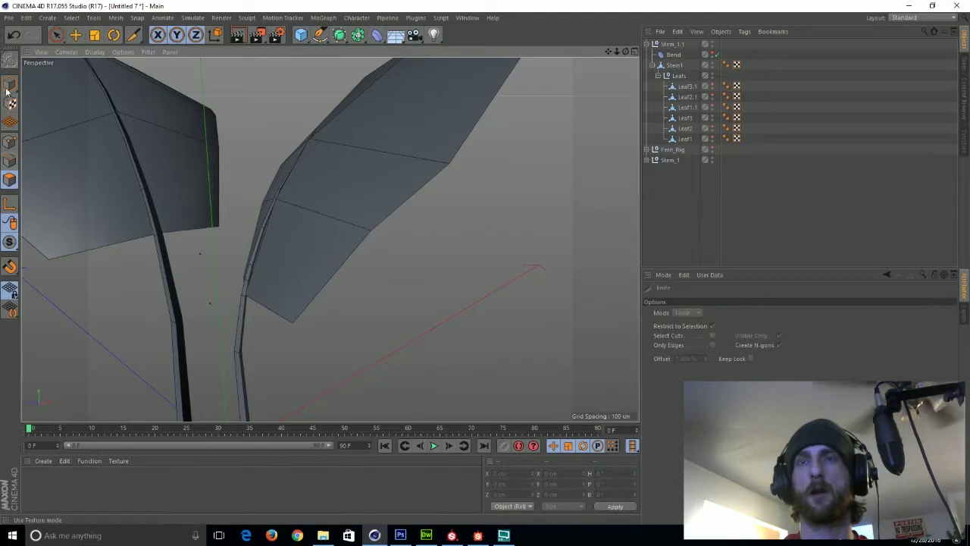
click(685, 119)
click(10, 181)
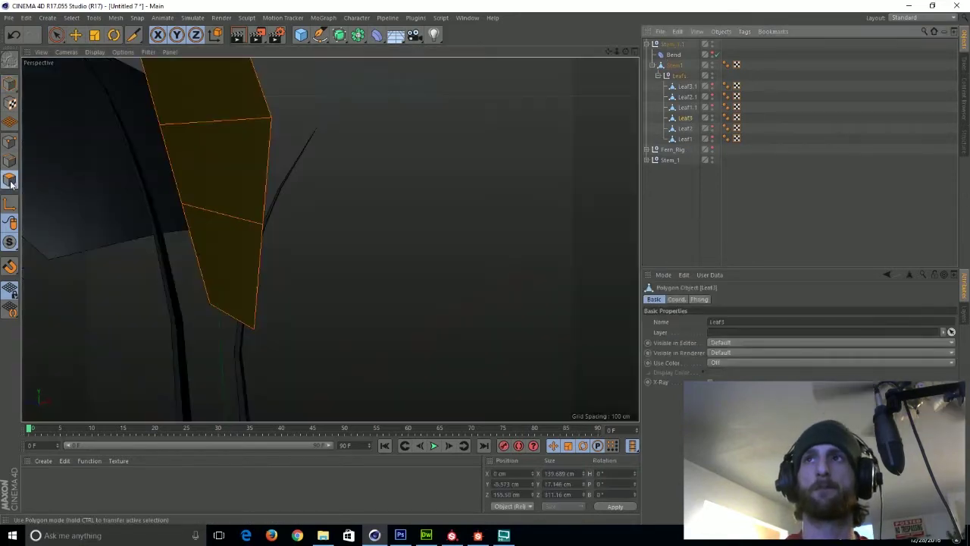
click(266, 100)
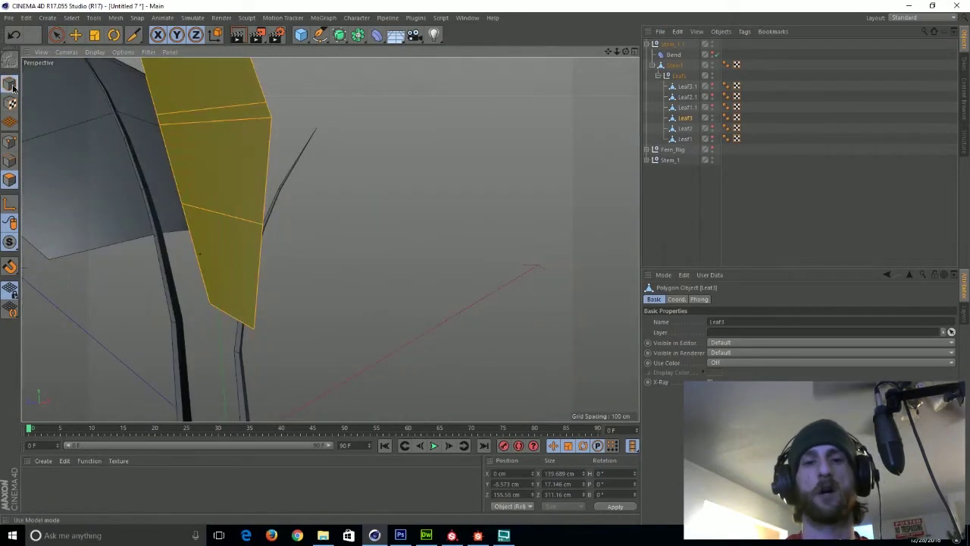
alt+drag(266, 100, 377, 173)
scroll(377, 147, down, 5)
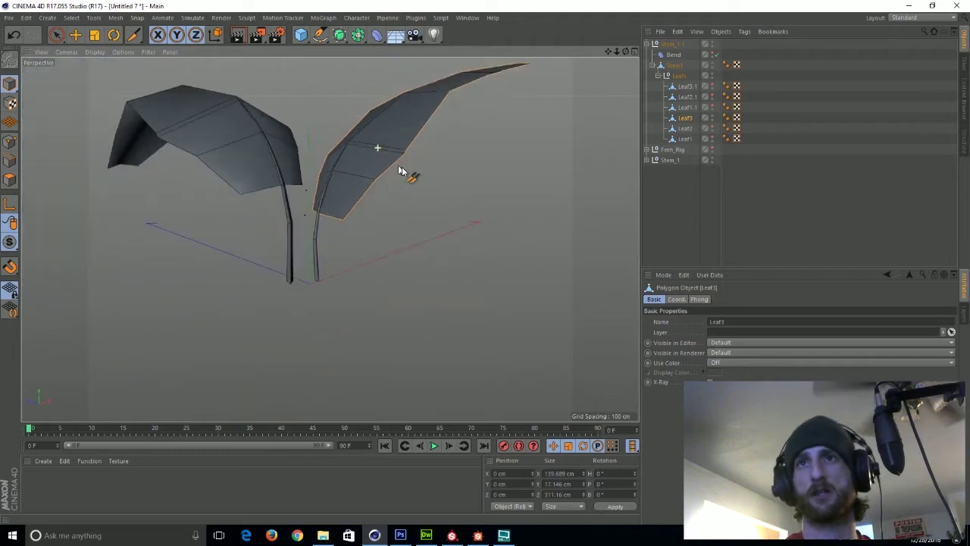
- Deselect the leaf and collapse the Stem_1.1 hierarchy in the object list
alt+drag(329, 238, 471, 212)
scroll(418, 199, down, 3)
click(675, 188)
click(658, 76)
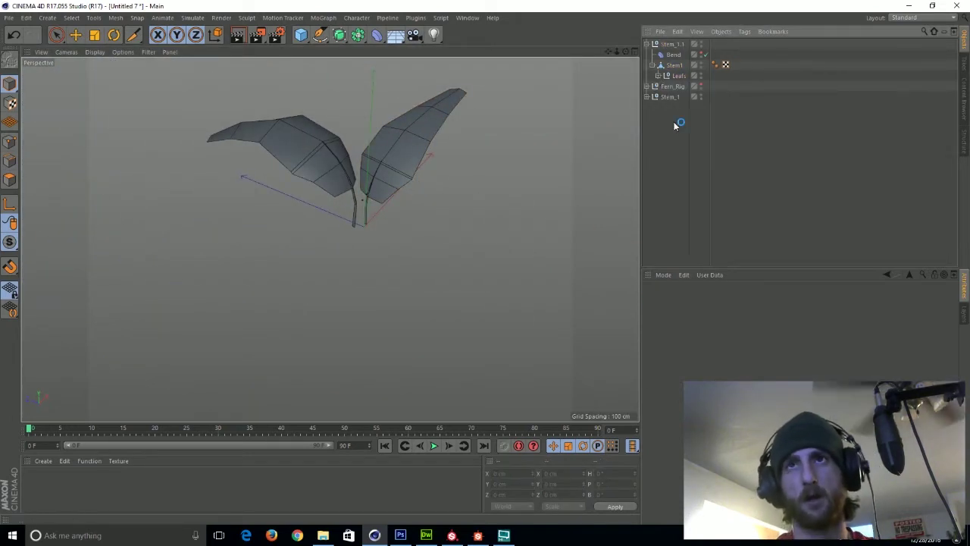
click(652, 65)
alt+middle_drag(493, 156, 482, 214)
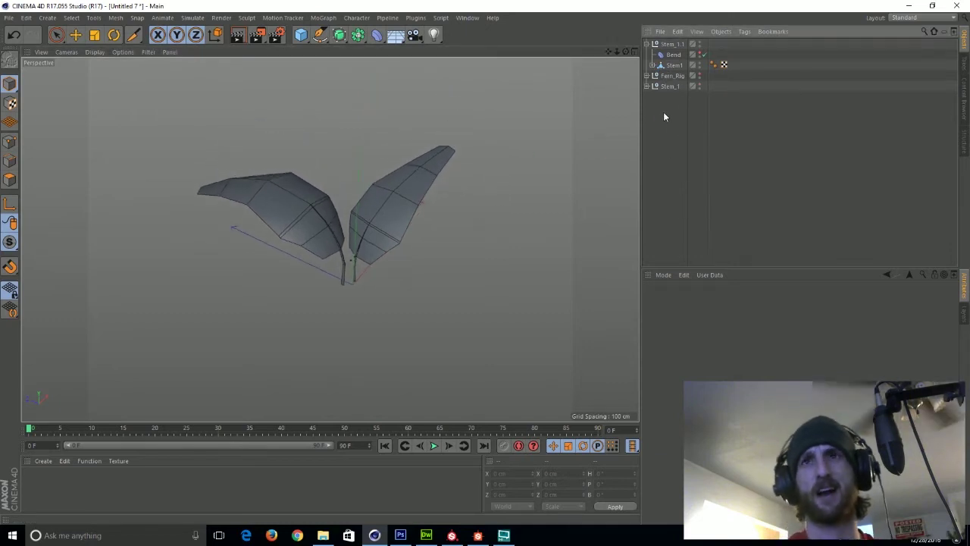
click(647, 45)
- Place Stem_1.1 below Stem_1 in the object list, duplicate it, and collapse Fern_Rig
click(671, 45)
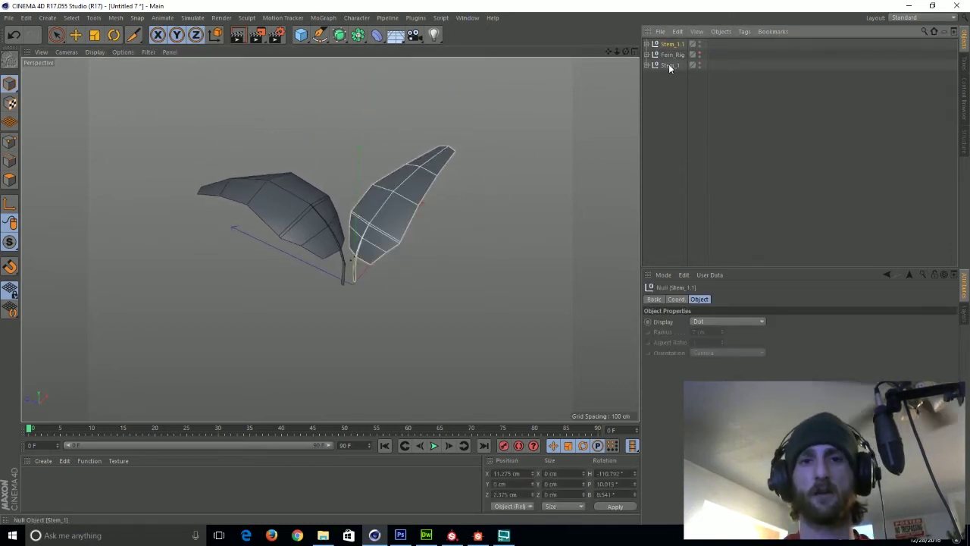
drag(665, 77, 664, 75)
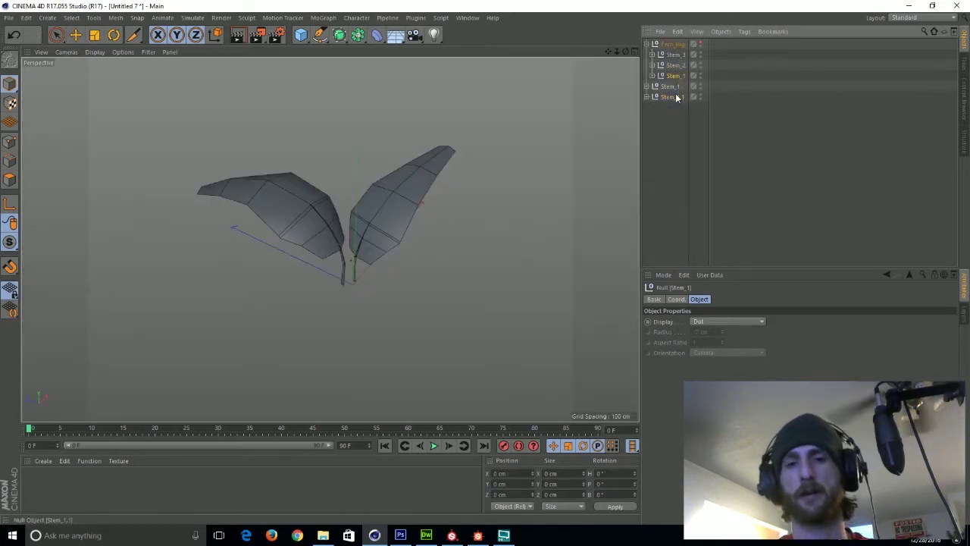
click(676, 100)
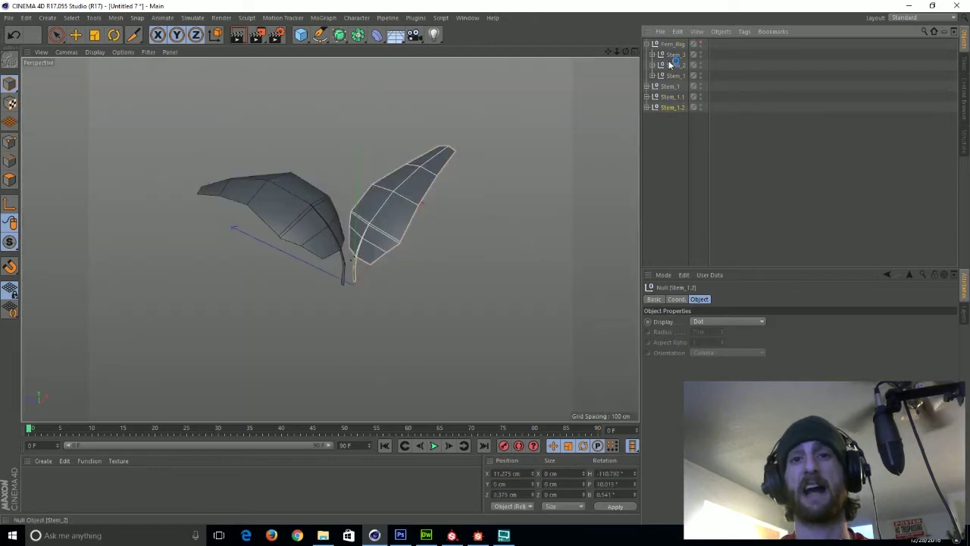
click(647, 44)
- Rotate the duplicated stem 120° around its vertical axis and shift it slightly beside the other two stem bases
click(114, 35)
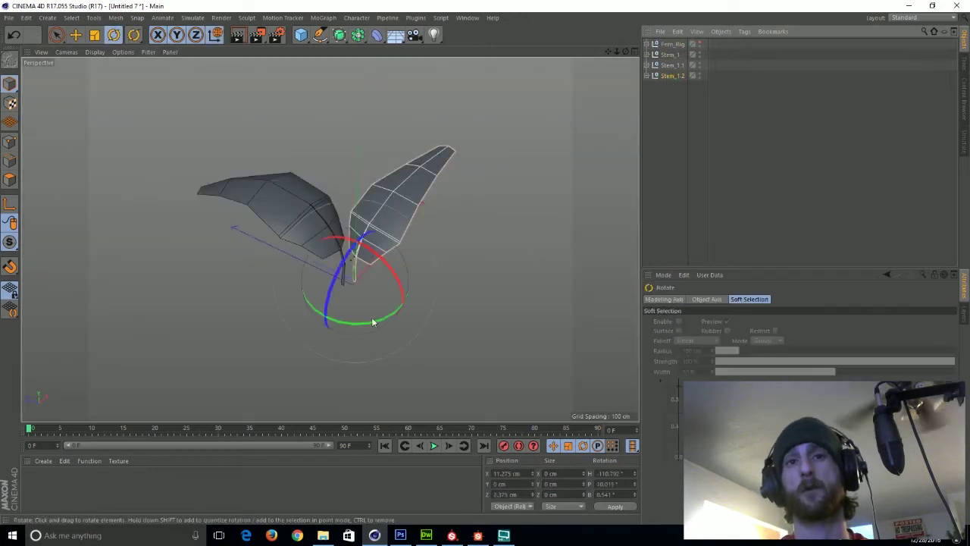
shift+drag(372, 321, 218, 221)
alt+drag(330, 238, 436, 193)
click(77, 36)
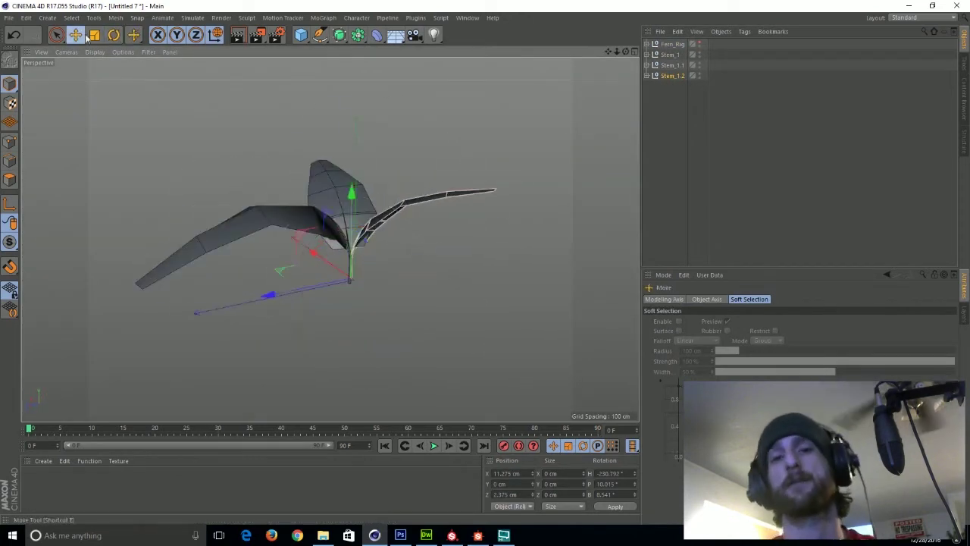
drag(284, 270, 292, 280)
alt+drag(386, 266, 430, 234)
click(671, 106)
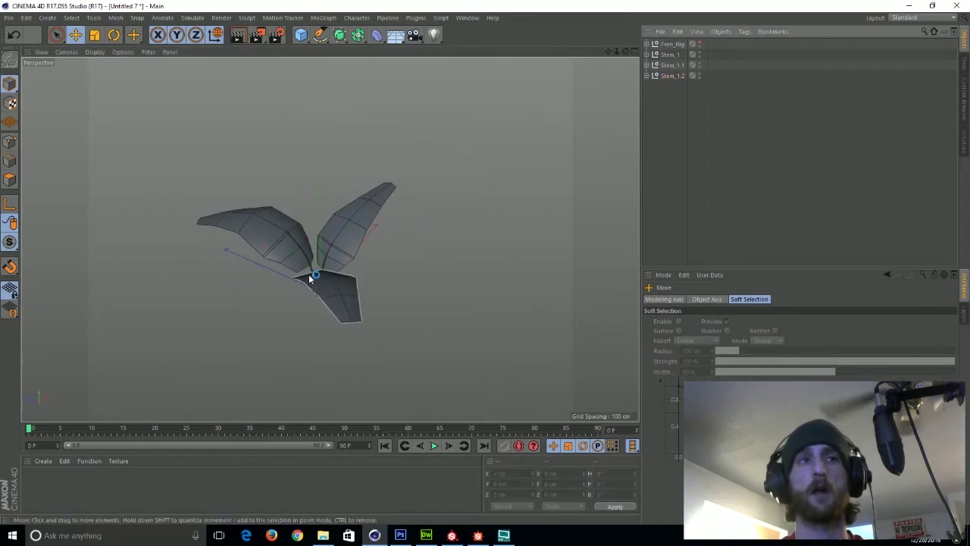
- In the Stem_1.2 group, hide Leaf3 and show Leaf1.1 instead
scroll(353, 237, up, 5)
alt+drag(267, 234, 303, 248)
click(647, 75)
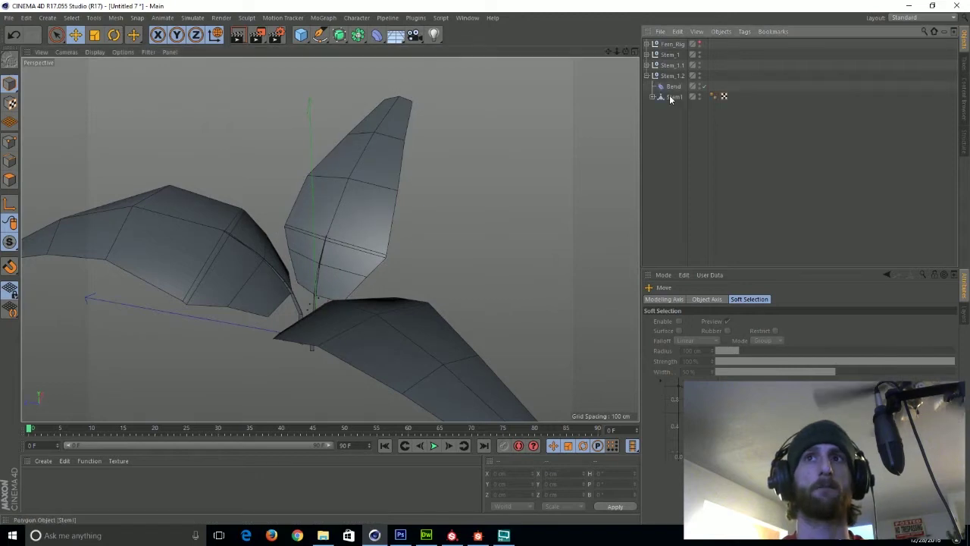
click(658, 107)
click(712, 147)
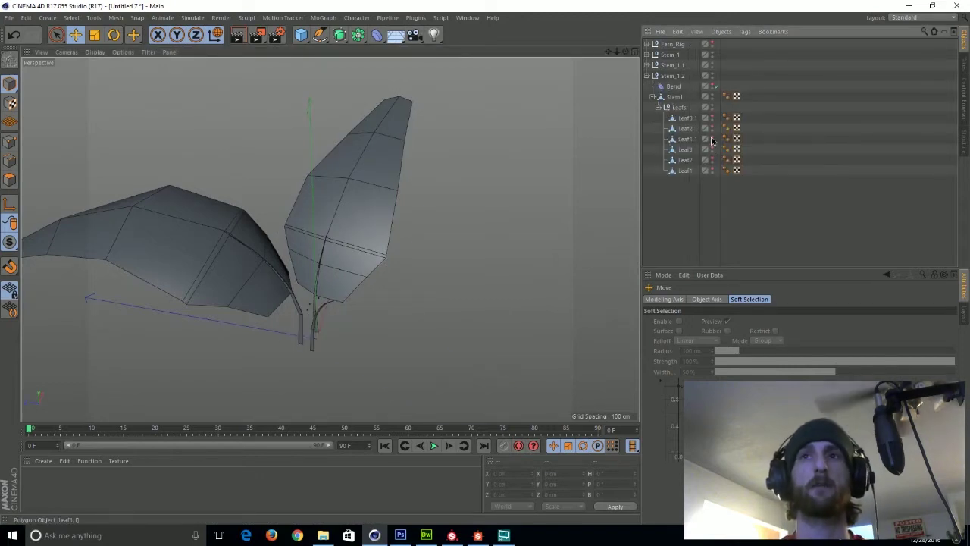
click(712, 138)
- Select Leaf1.1 in Polygon mode and cut loops across its lower part with the Knife in Loop mode
click(689, 139)
alt+drag(508, 199, 606, 168)
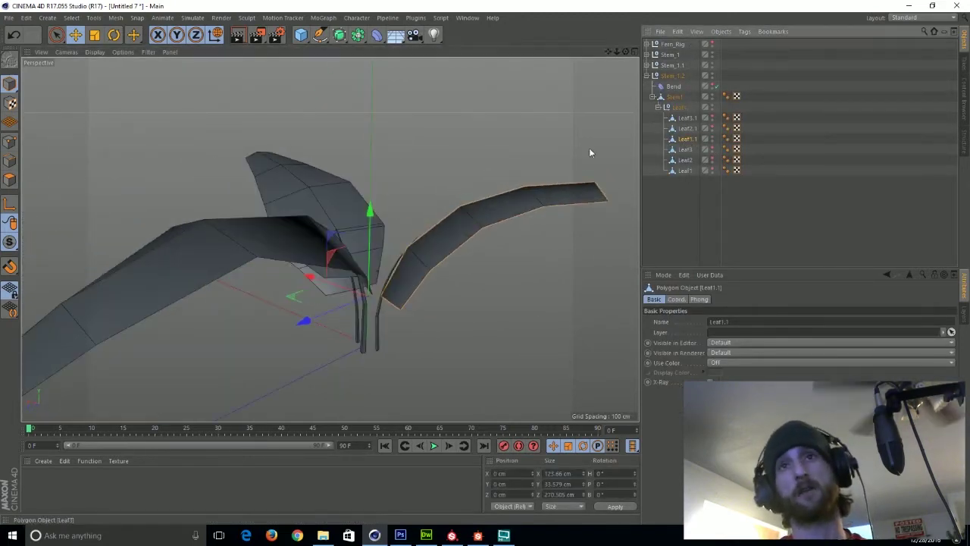
click(9, 180)
alt+drag(485, 288, 368, 245)
key(k)
key(l)
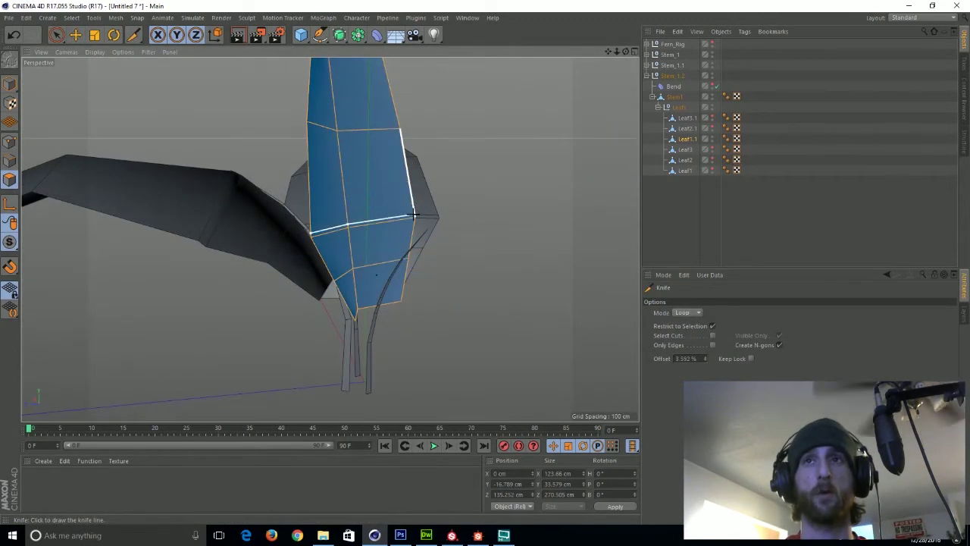
key(space)
click(699, 238)
- Undo the last Knife cut on Leaf1.1 and recut the loop close beside the edge at its widest part
alt+drag(448, 165, 520, 182)
key(ctrl+z)
key(ctrl+z)
key(k)
key(l)
click(332, 209)
key(space)
click(480, 237)
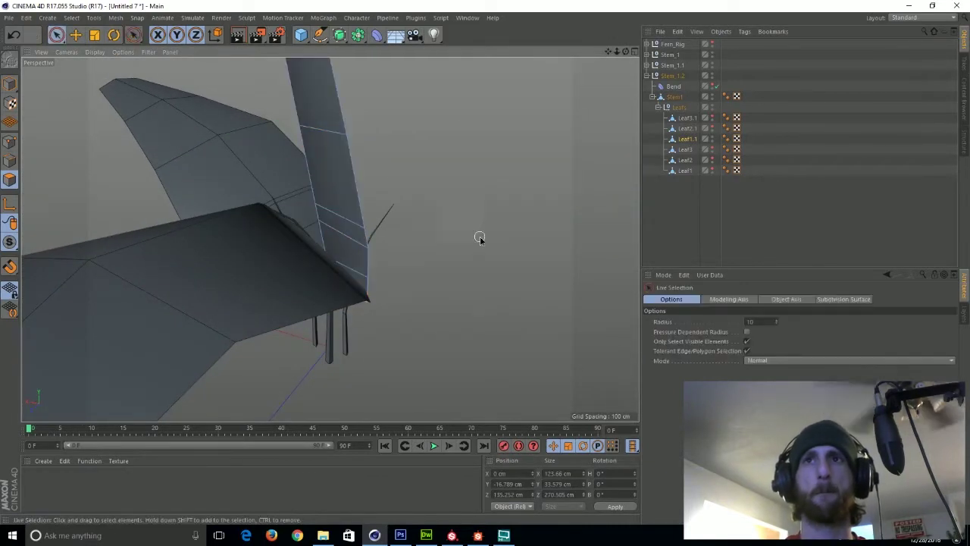
- Return to Model mode, collapse the Stem_1.2 hierarchy and select the group
mouse_move(455, 257)
alt+mouse_down()
mouse_move(489, 284)
mouse_move(504, 316)
mouse_move(485, 293)
mouse_move(209, 278)
mouse_move(103, 249)
mouse_move(405, 271)
mouse_move(454, 219)
mouse_move(477, 294)
mouse_move(446, 246)
alt+mouse_up()
click(651, 91)
click(646, 75)
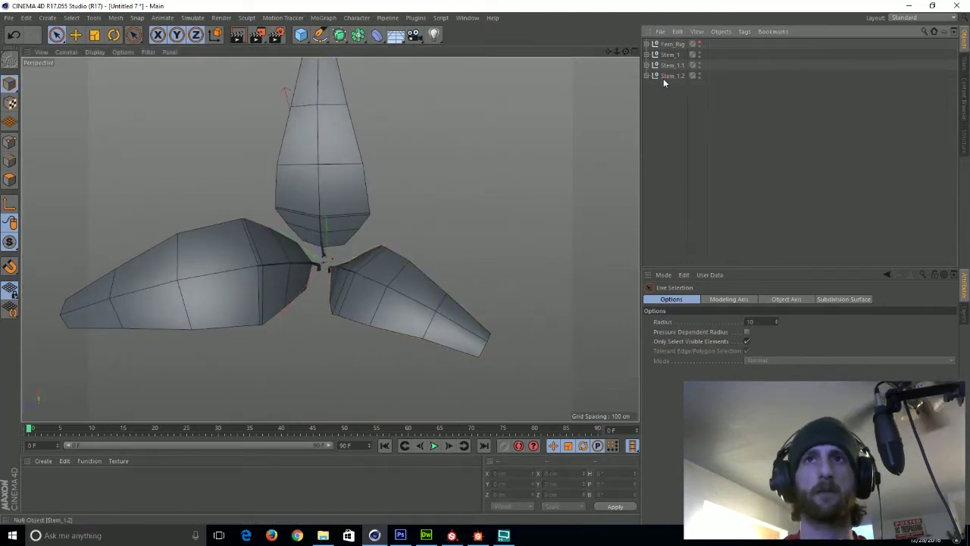
click(664, 77)
click(671, 78)
alt+drag(394, 174, 343, 119)
- Adjust the Bend deformer of Stem_1.1 to a strength of about 107° and an angle of about 84°, and collapse the group
click(671, 66)
click(671, 87)
click(671, 76)
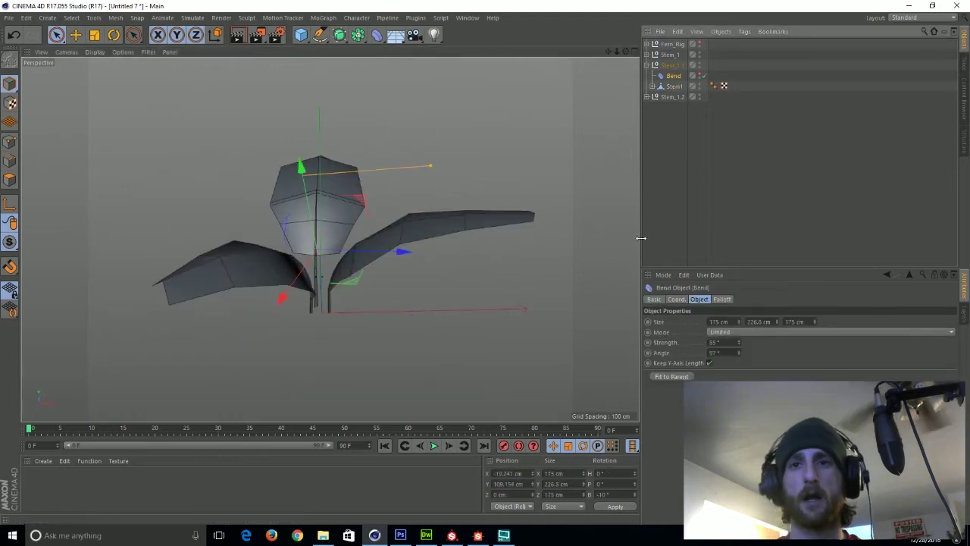
alt+drag(413, 189, 459, 205)
drag(425, 158, 465, 188)
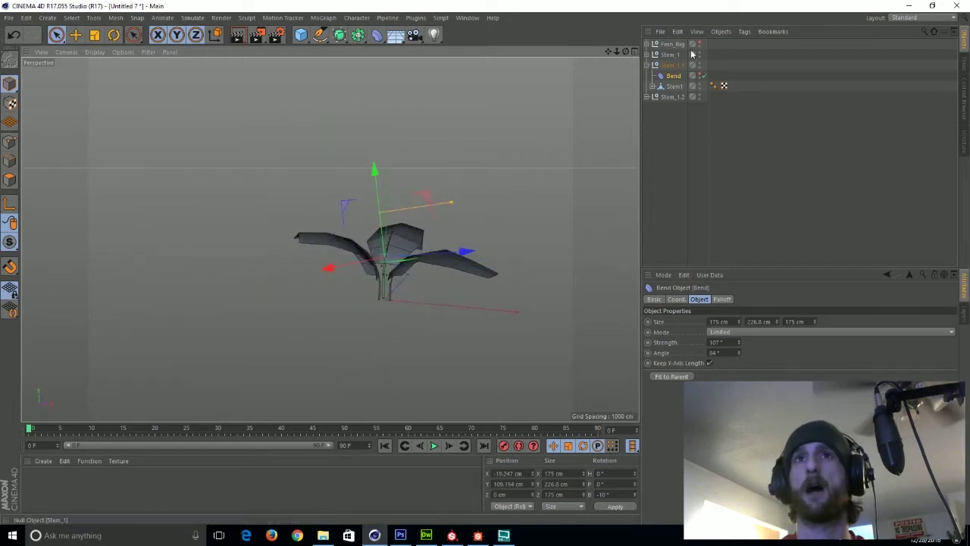
click(647, 65)
click(676, 138)
alt+right_drag(419, 260, 455, 239)
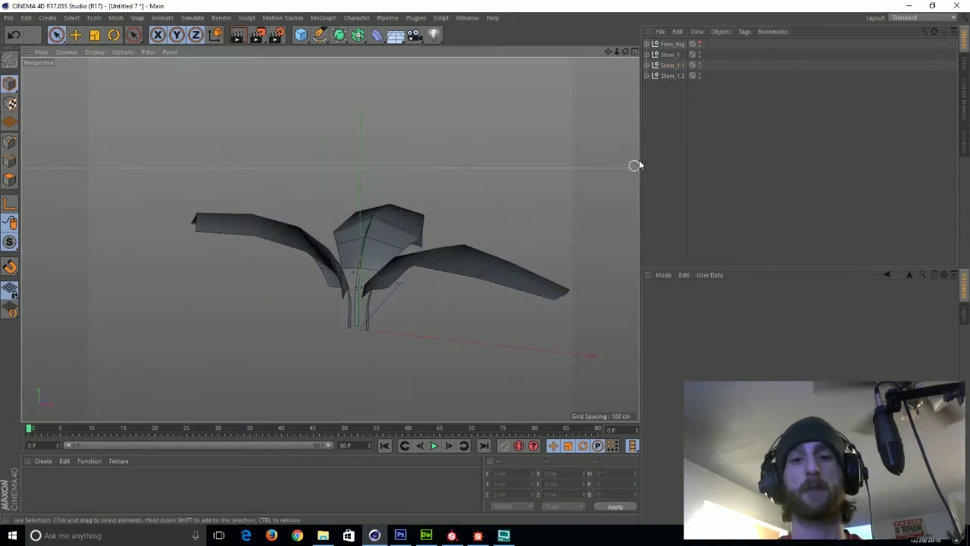
alt+drag(485, 250, 424, 197)
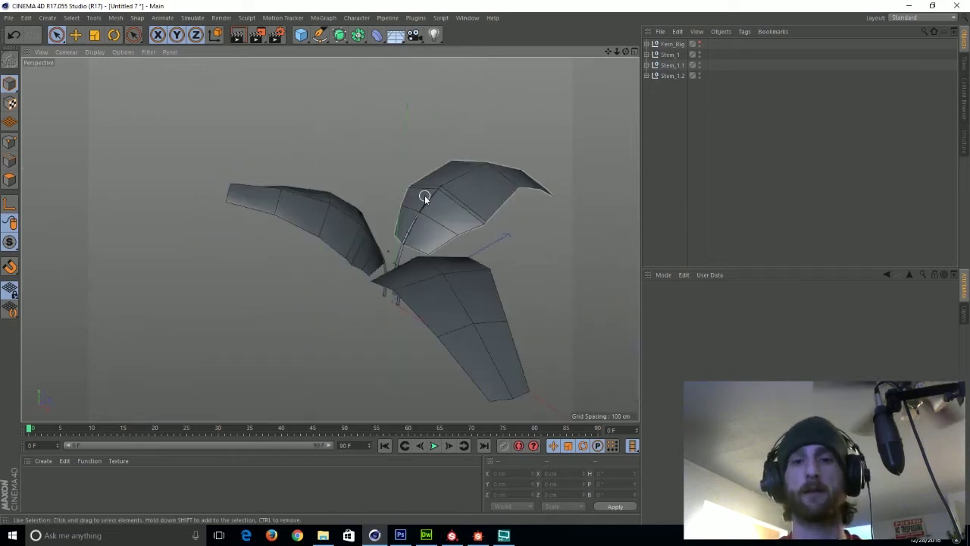
- Copy Stem_1, Stem_1.1 and Stem_1.2 into a new document
click(666, 55)
shift+click(668, 76)
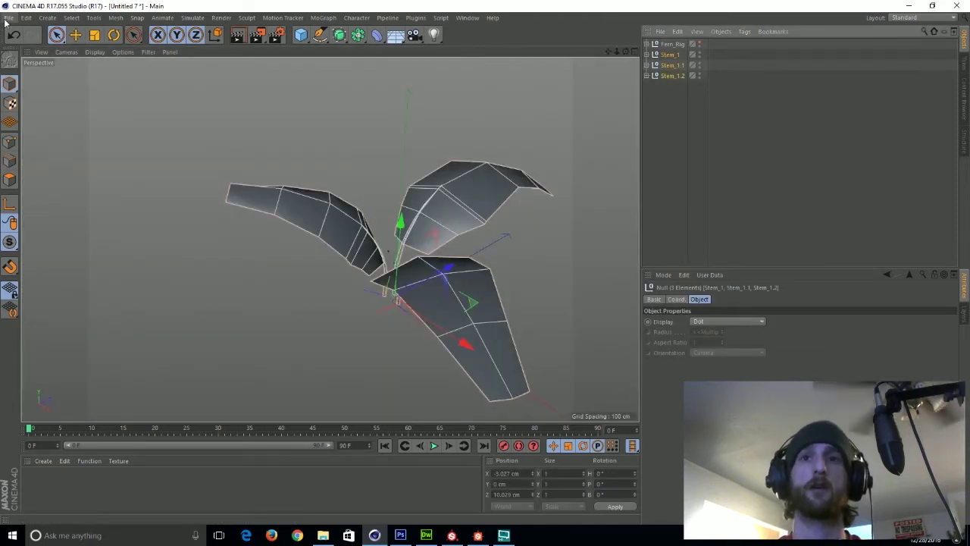
click(7, 18)
click(31, 29)
key(ctrl+v)
- Try to merge the three pasted stem groups into one object with Connect Objects + Delete
right_click(662, 50)
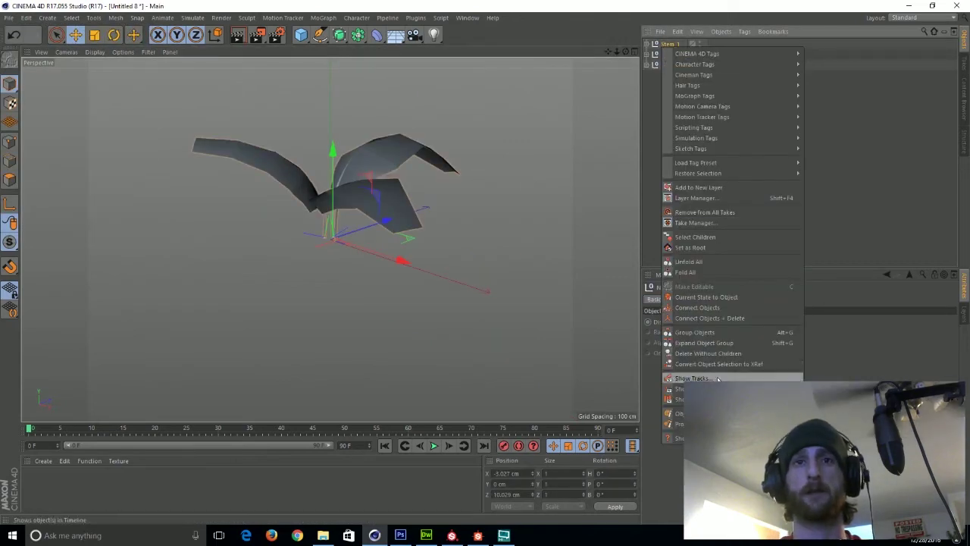
click(712, 317)
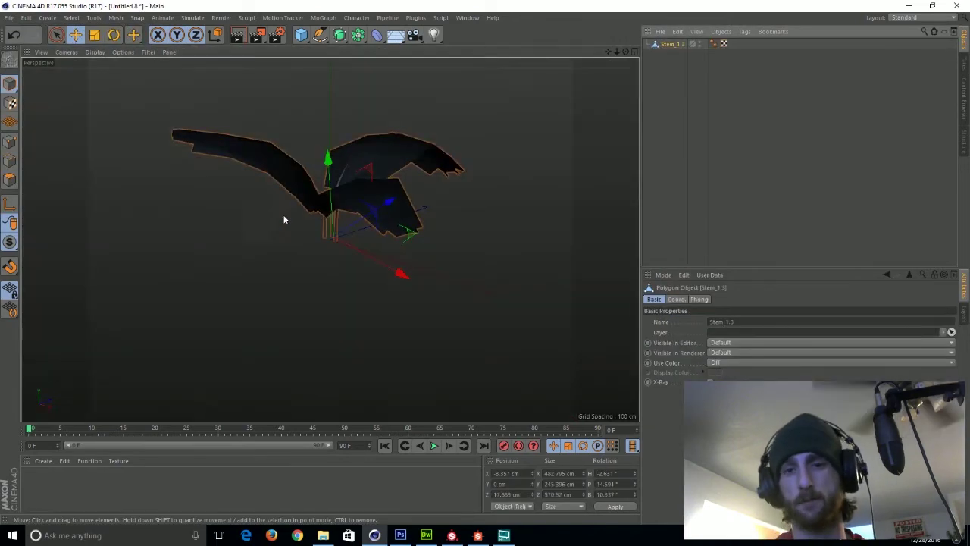
key(ctrl+z)
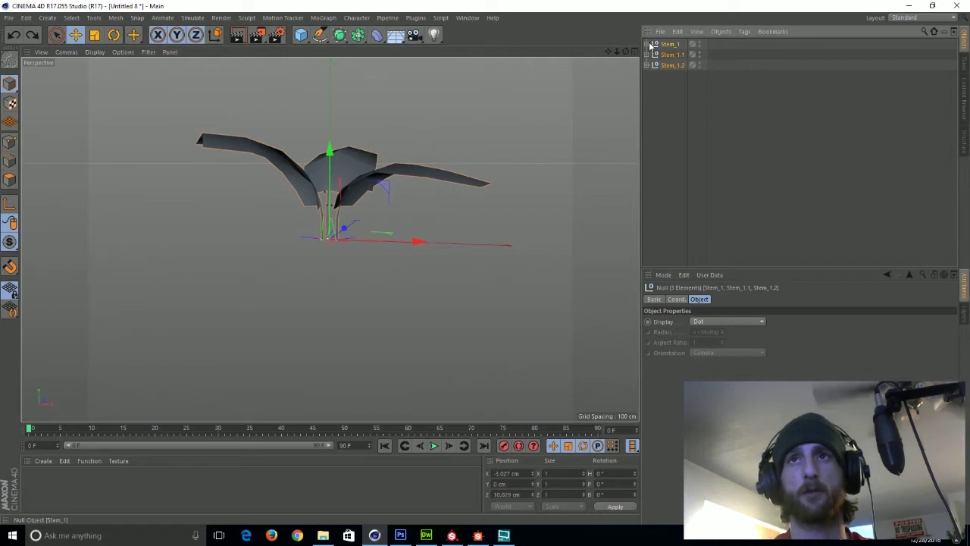
- Delete the hidden leaves from Stem_1, keeping only Leaf2
click(649, 44)
click(680, 88)
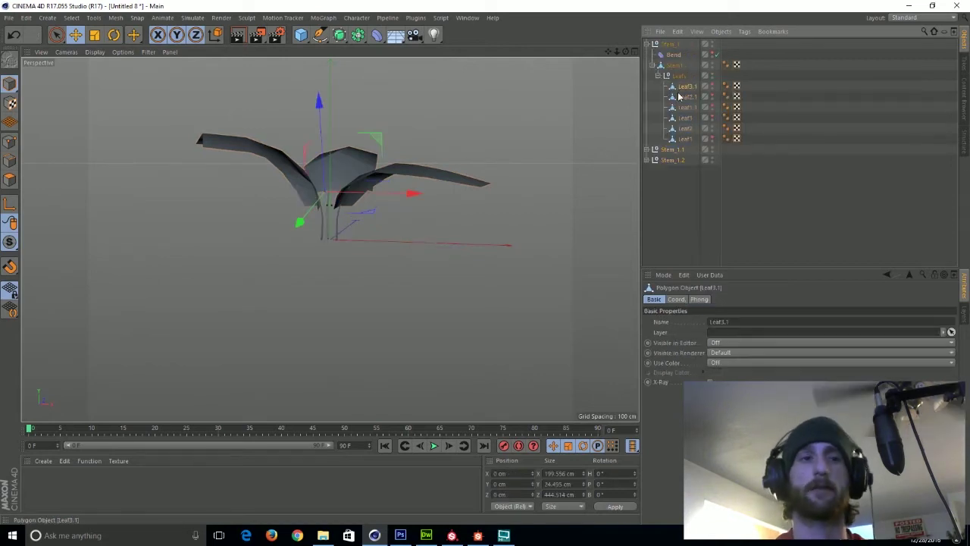
key(Delete)
- Delete the hidden leaves from Stem_1.1, keeping only Leaf3
click(658, 128)
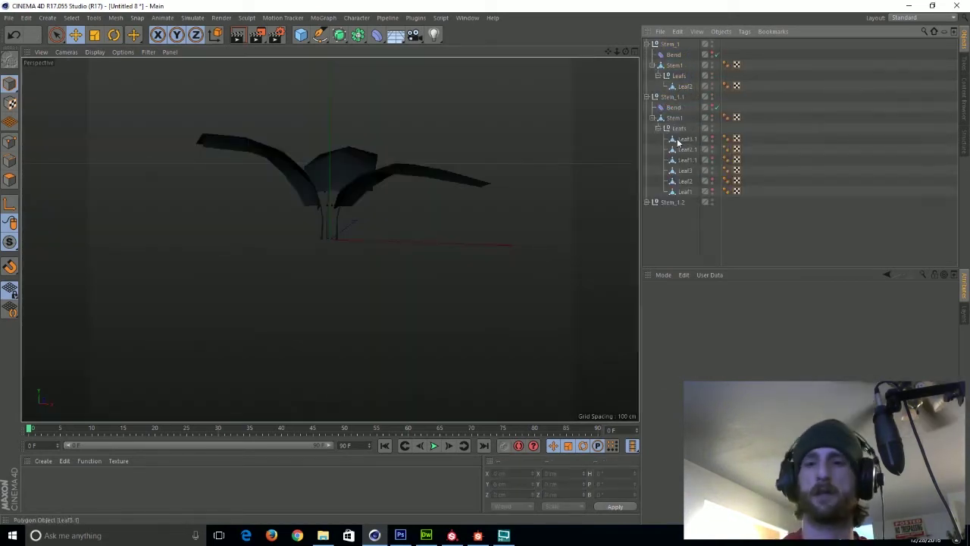
click(679, 140)
shift+click(684, 160)
key(Delete)
click(682, 150)
shift+click(682, 159)
key(Delete)
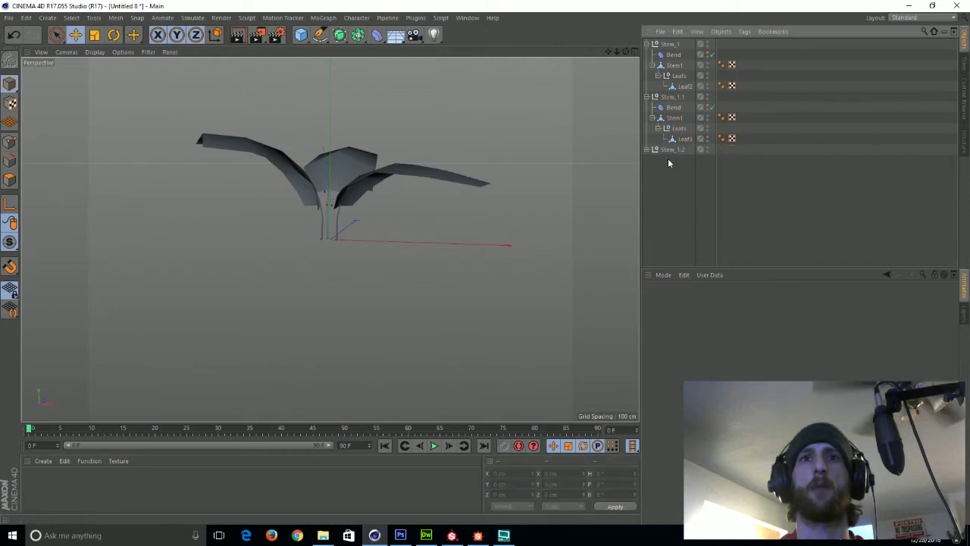
- Delete the hidden leaves from Stem_1.2, keeping only Leaf1.1
click(647, 149)
click(683, 193)
shift+click(684, 202)
key(Delete)
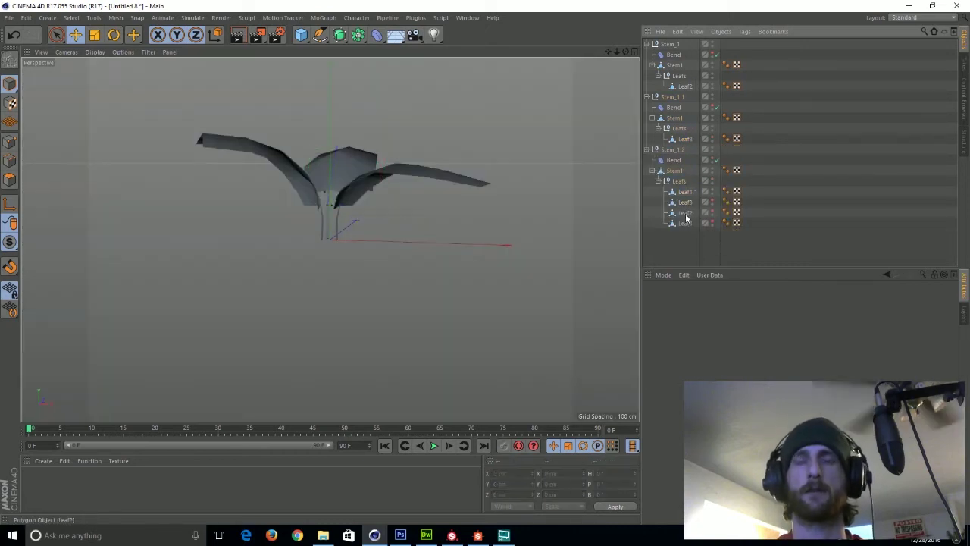
click(685, 203)
shift+click(686, 223)
key(Delete)
- Collapse the three cleaned stem groups, select them all and merge them into one object with Connect Objects + Delete
click(652, 171)
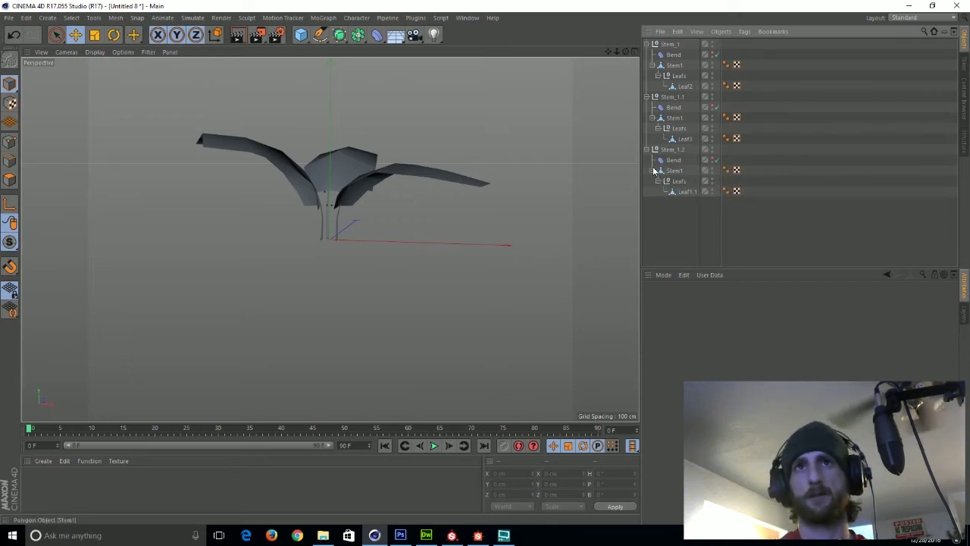
click(647, 149)
click(647, 44)
click(669, 44)
shift+click(667, 65)
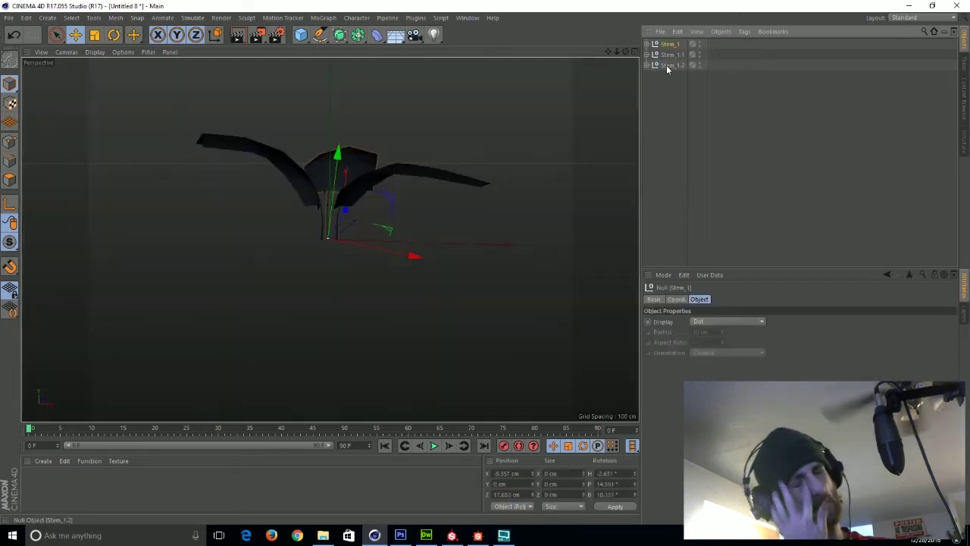
right_click(667, 65)
click(720, 341)
- Move the merged plant's axis to its lowest level with Axis Center, using Y -100% on All Points and World alignment
alt+drag(443, 214, 326, 240)
click(115, 18)
click(182, 113)
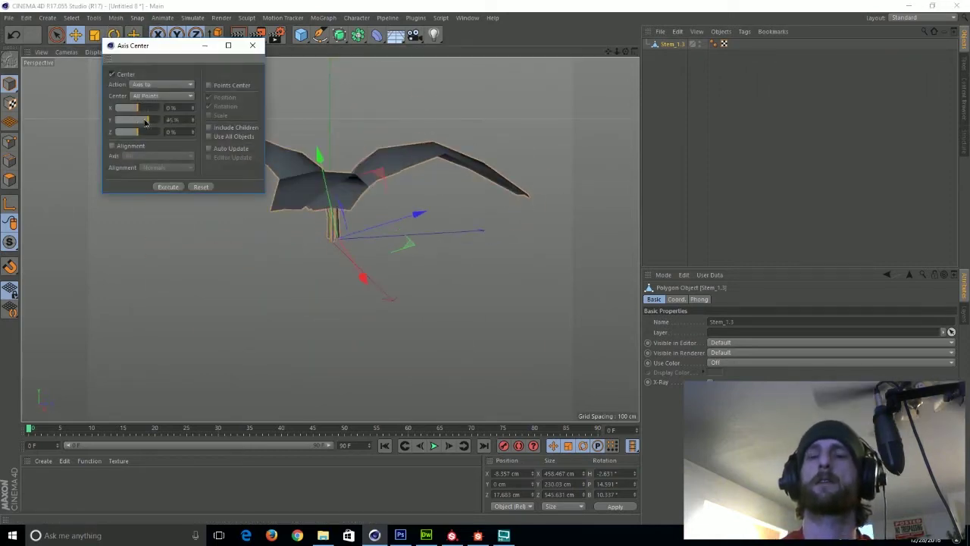
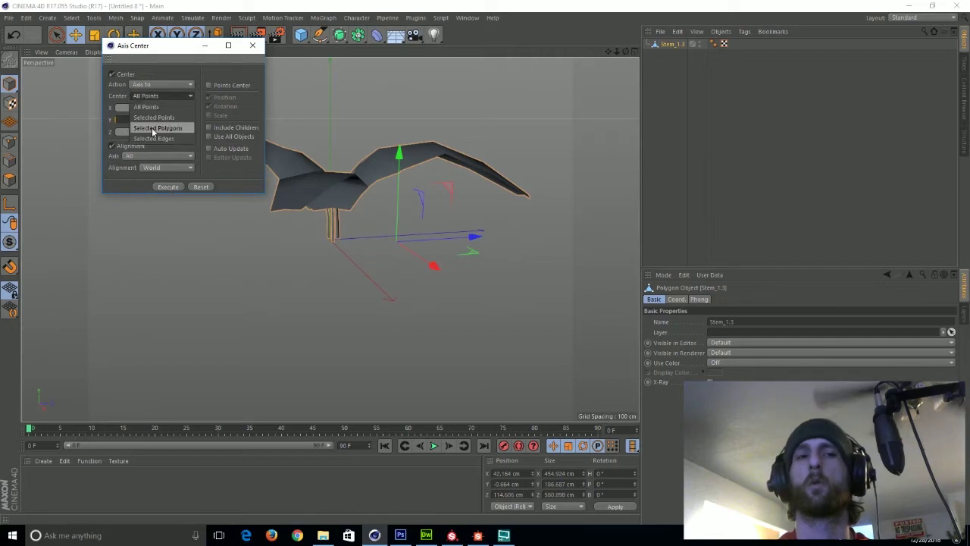
- Recentre the merged plant's axis on the stem base using Axis Center set to Selected Points, then return to model mode
click(153, 129)
scroll(292, 233, up, 3)
click(161, 95)
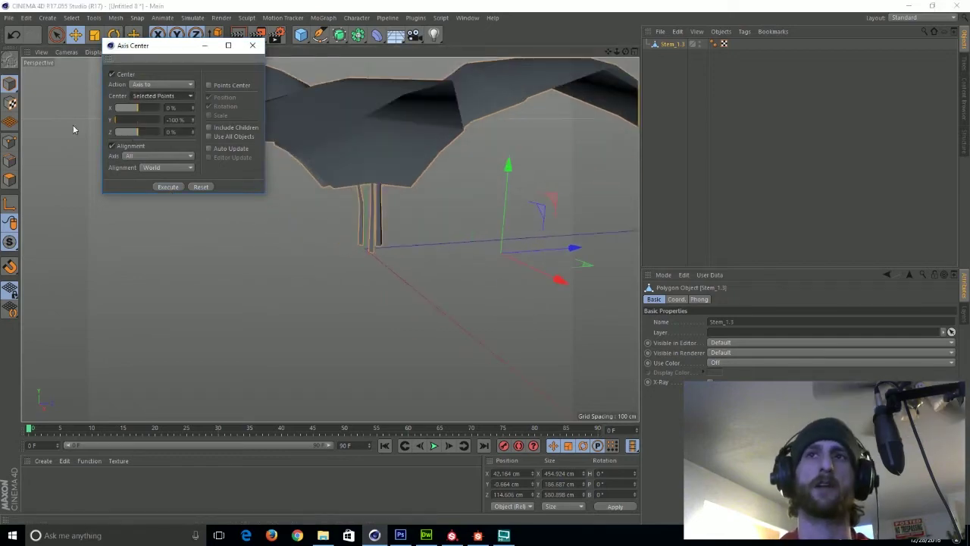
click(10, 142)
click(168, 187)
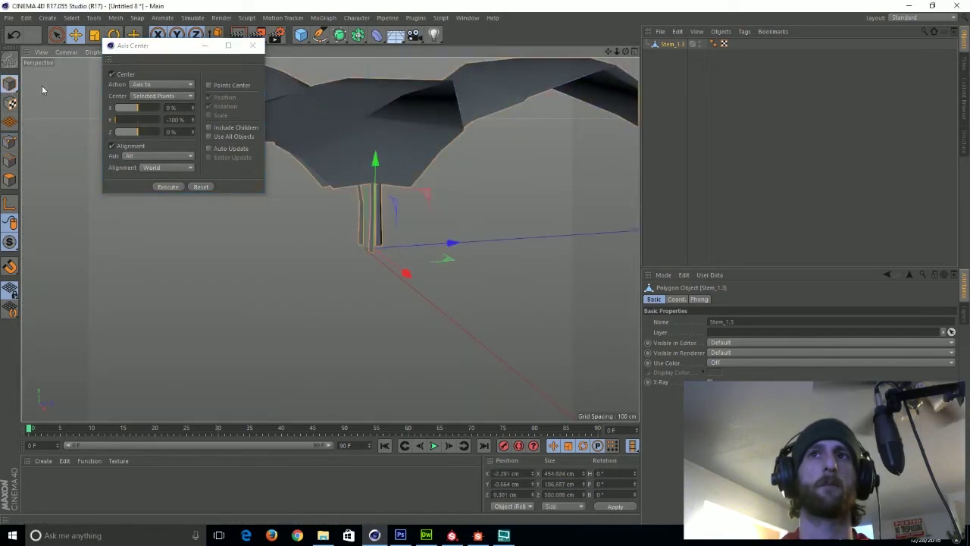
click(10, 83)
click(252, 46)
- Set the merged plant's X, Y and Z position to 0 cm
double_click(504, 474)
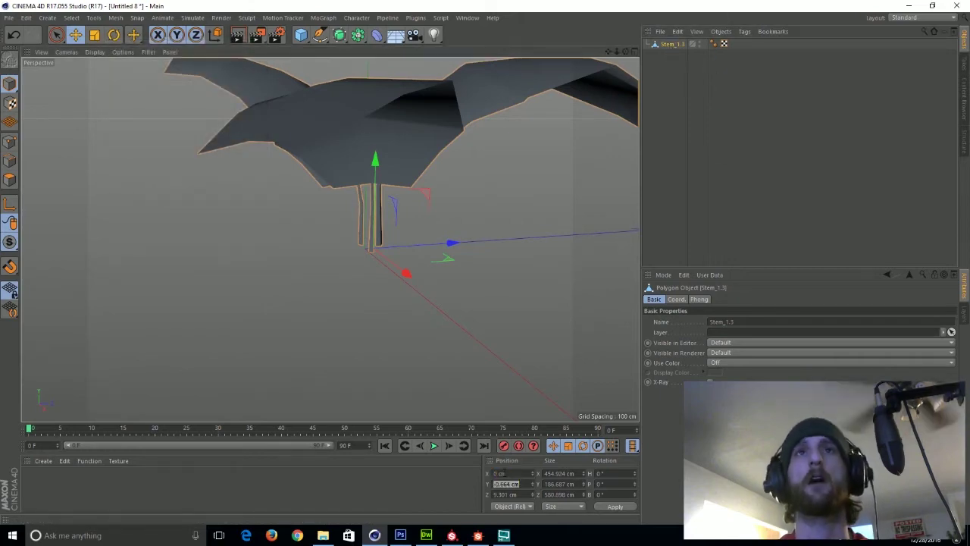
text(0)
key(Return)
key(Tab)
double_click(504, 494)
text(0)
key(Return)
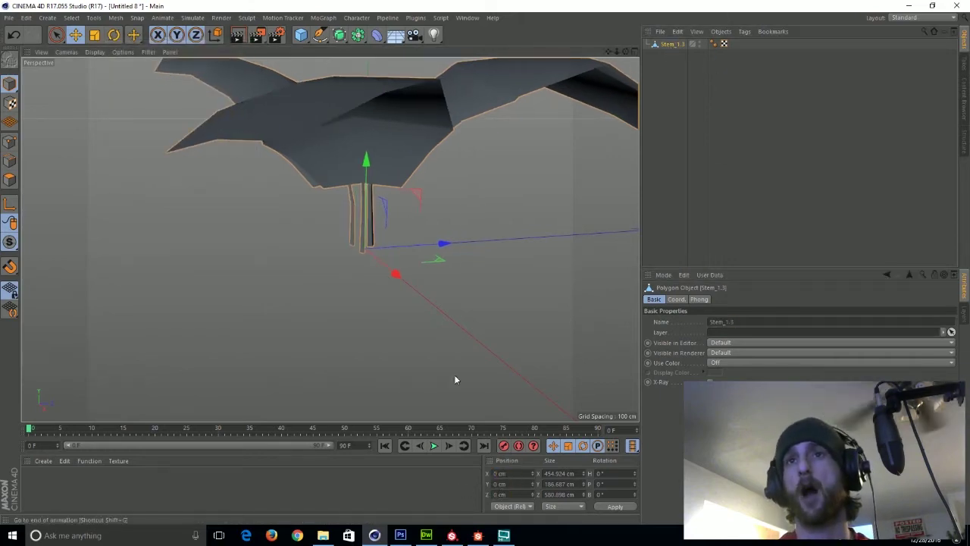
- Create a rotated duplicate of the plant around the vertical axis, with its heading at about -189°
alt+drag(329, 238, 267, 230)
scroll(392, 242, down, 8)
click(114, 35)
ctrl+drag(403, 291, 308, 266)
alt+drag(330, 239, 157, 263)
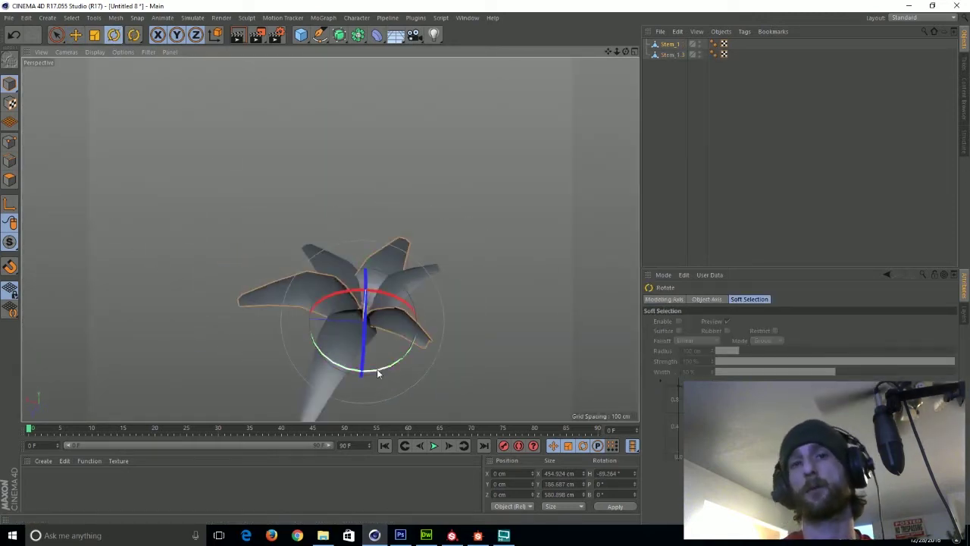
drag(377, 370, 169, 188)
- Try enlarging the duplicate plant uniformly to about 546 × 224 × 697 cm, then undo the scaling
key(t)
drag(355, 220, 295, 218)
alt+drag(296, 218, 310, 241)
key(ctrl+z)
drag(375, 220, 460, 209)
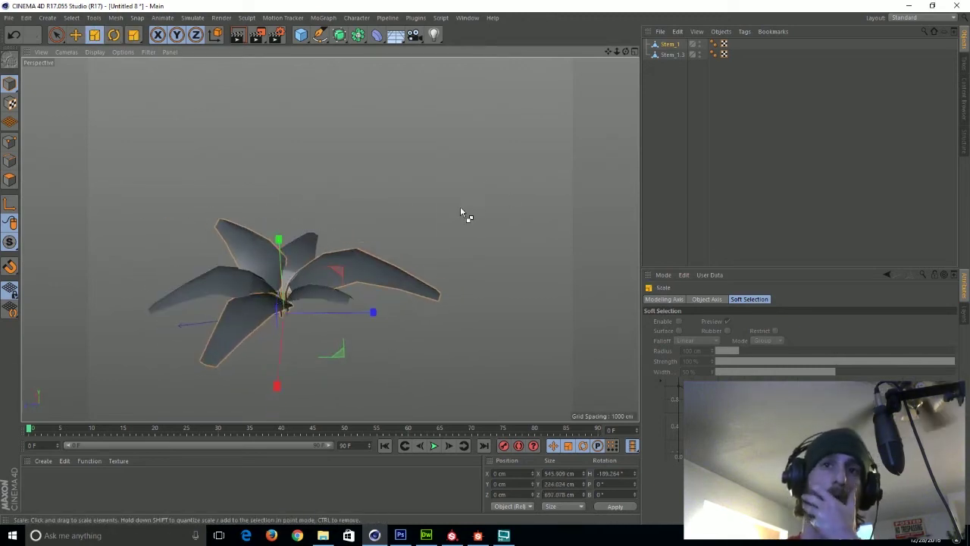
key(ctrl+z)
- Stretch the duplicate plant vertically and rescale its horizontal spread so it differs from the original
drag(279, 238, 279, 219)
drag(333, 350, 135, 298)
alt+drag(397, 273, 356, 198)
click(443, 262)
- Merge both plants into one object with Connect Objects + Delete and rename it Fern_Type_A
click(670, 55)
right_click(671, 53)
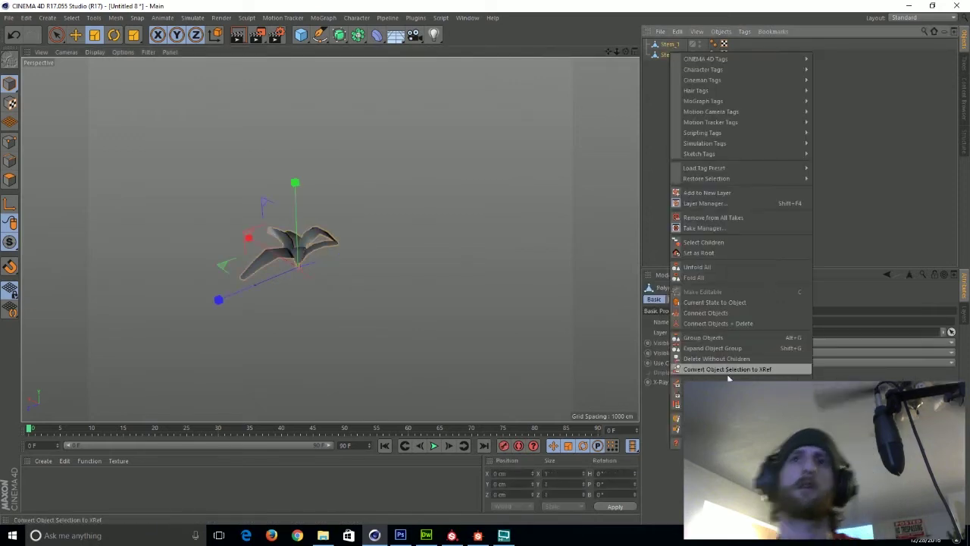
click(727, 370)
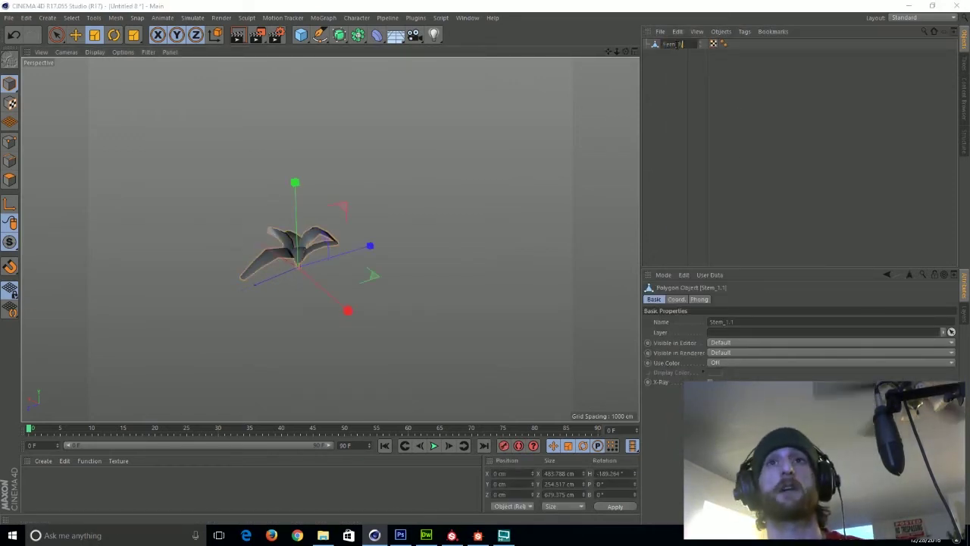
click(669, 94)
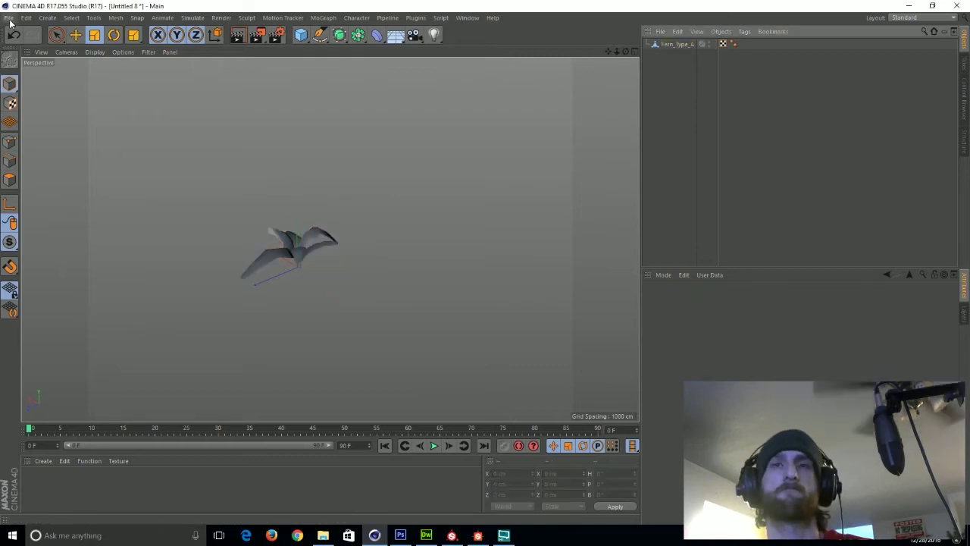
- Start saving the scene and create a new folder named Fern_Type inside WarBlocks > Plants > Ground_Plants
click(9, 18)
click(15, 104)
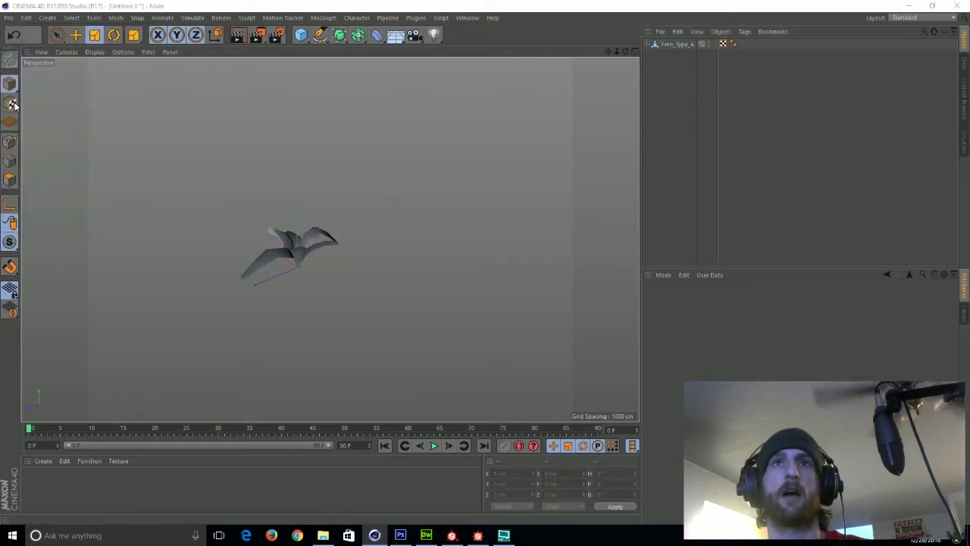
click(169, 37)
click(215, 37)
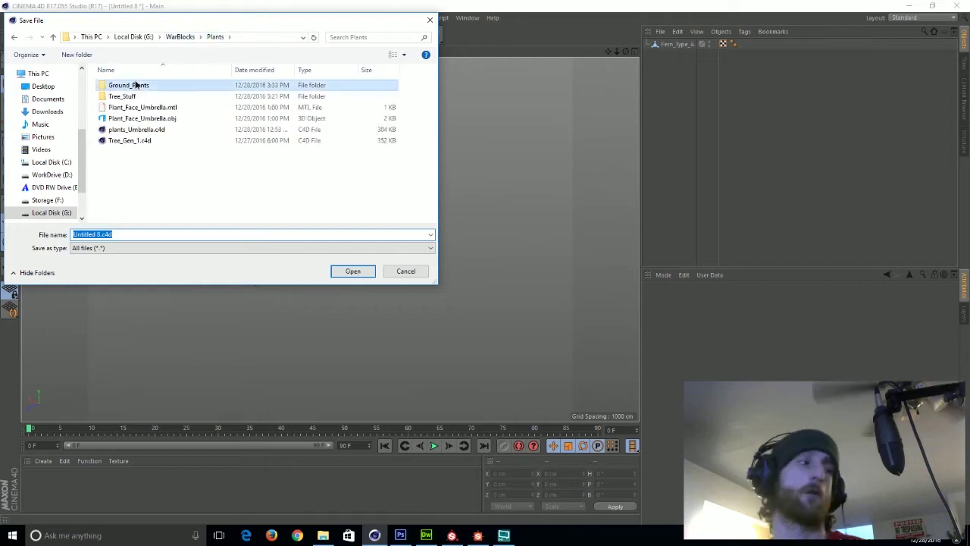
double_click(121, 84)
right_click(165, 189)
mouse_move(206, 299)
click(304, 300)
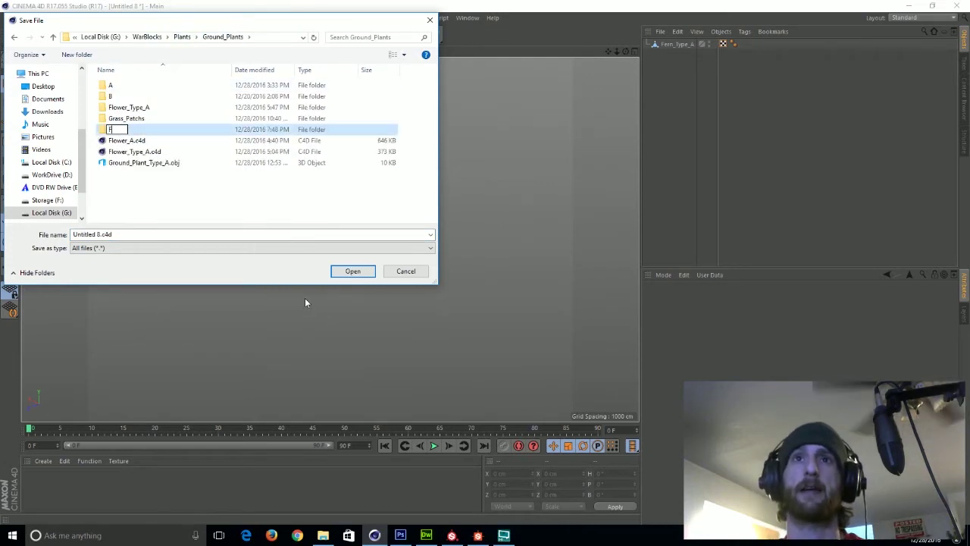
text(Fern_Type)
key(Menu)
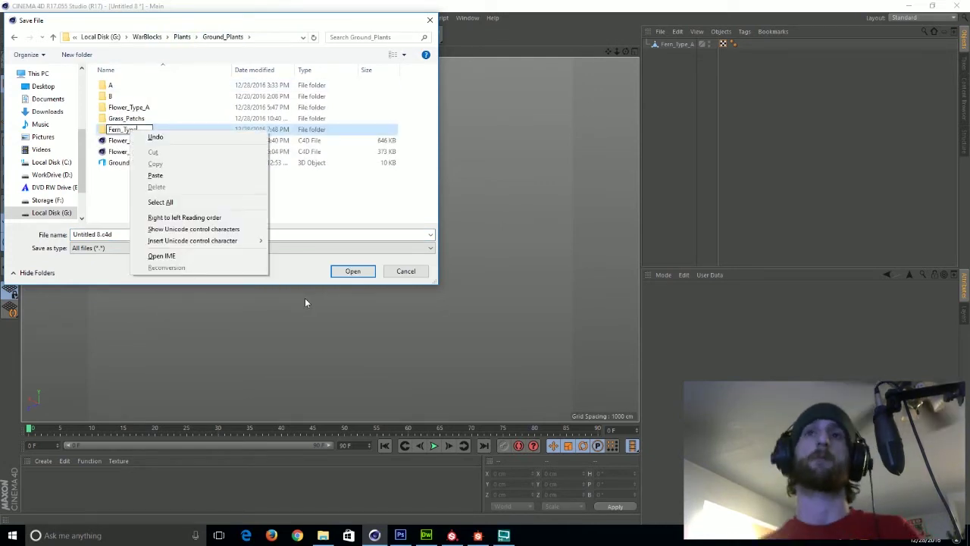
- Rename the new Fern_Type folder Fern_Type_A and open it as the save location
click(135, 108)
double_click(131, 110)
click(14, 36)
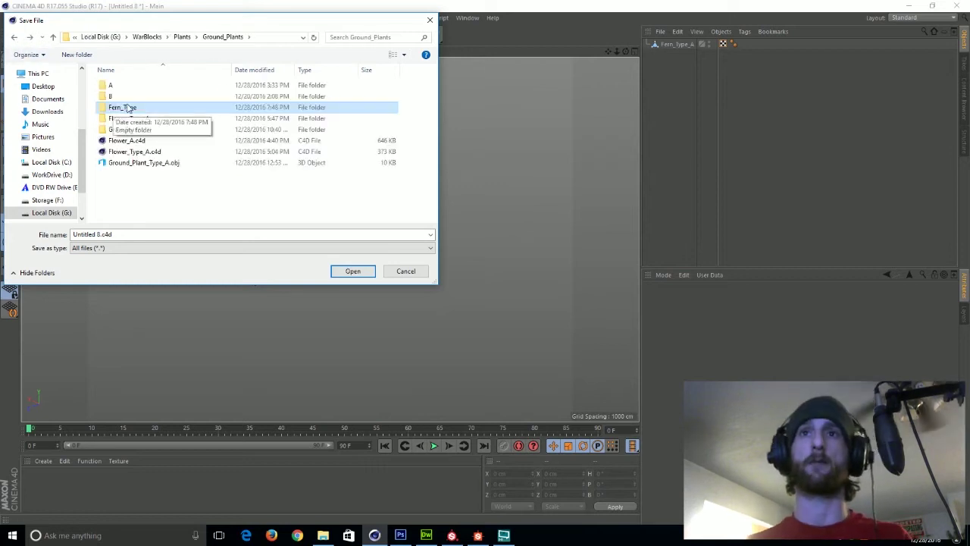
click(125, 108)
double_click(141, 111)
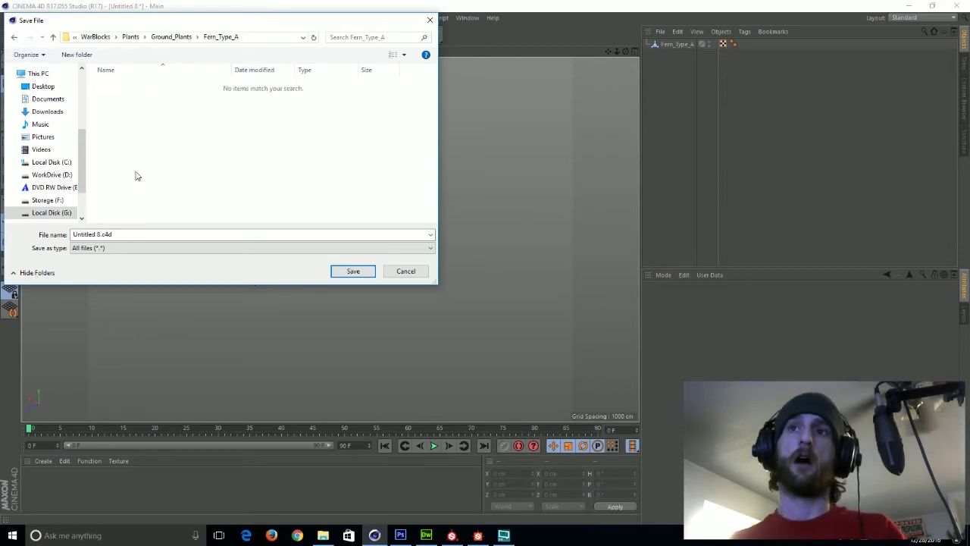
- Save the scene in the Fern_Type_A folder under the file name Fern_Type_A
click(128, 236)
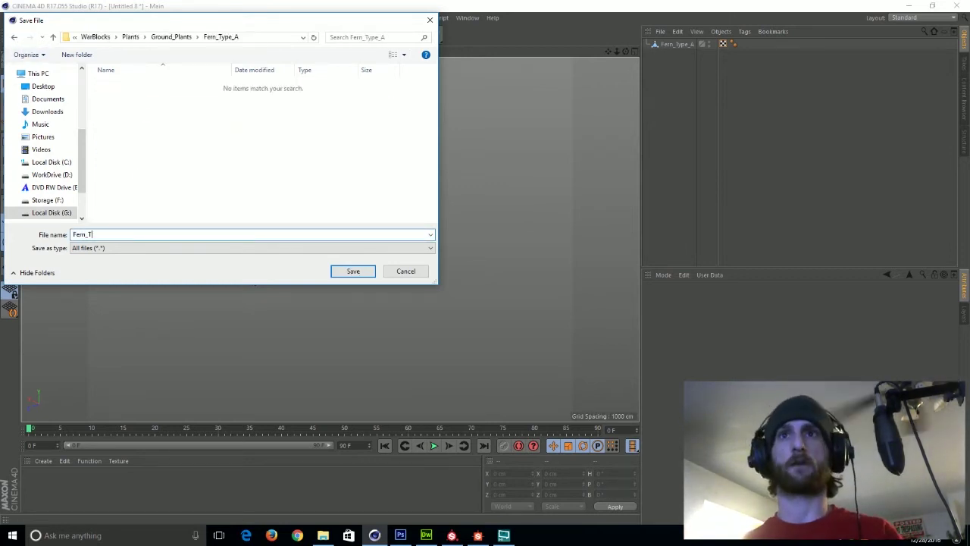
text(Fern_Type_A)
key(Return)
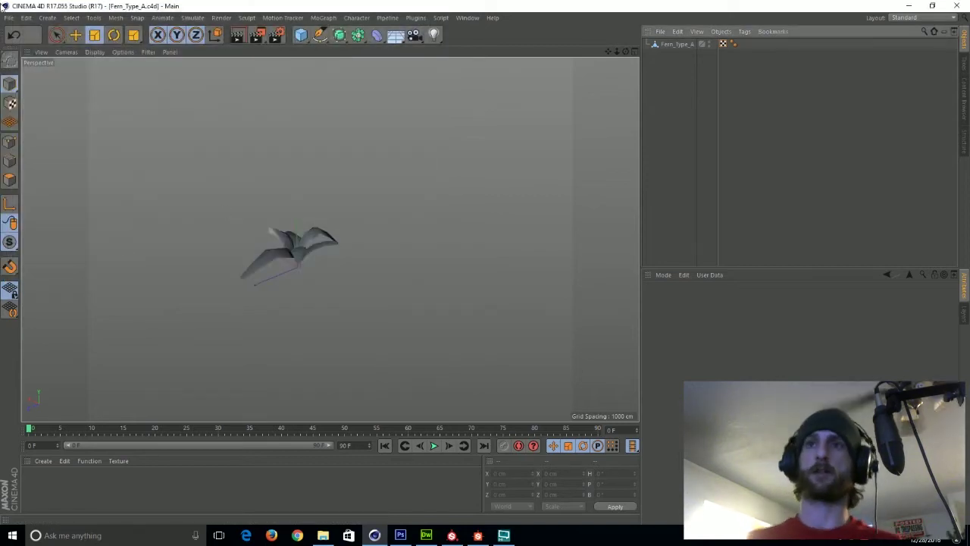
- Export the fern as Fern_Type_A.obj into the Fern_Type_A folder
click(7, 18)
mouse_move(38, 212)
click(186, 359)
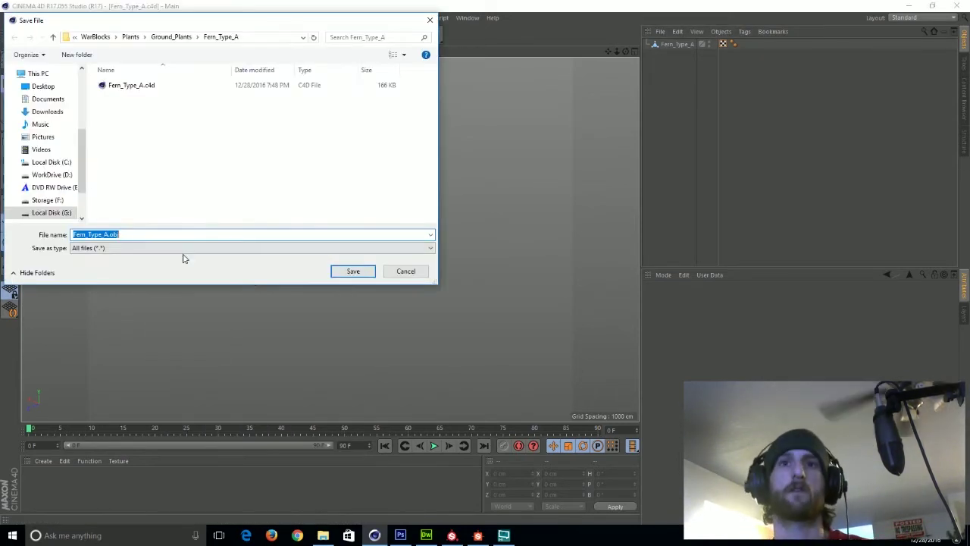
key(Return)
click(361, 375)
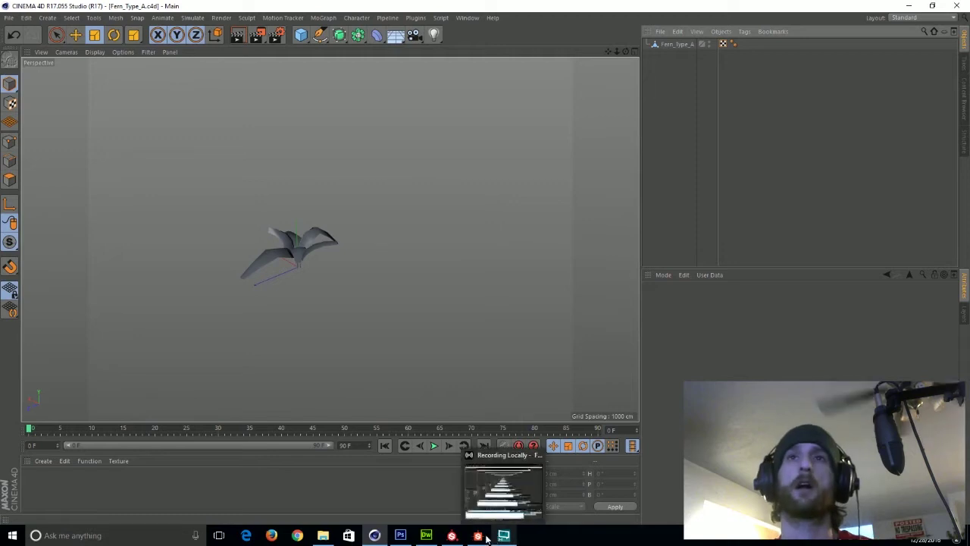
- Switch to Substance Painter
mouse_move(395, 535)
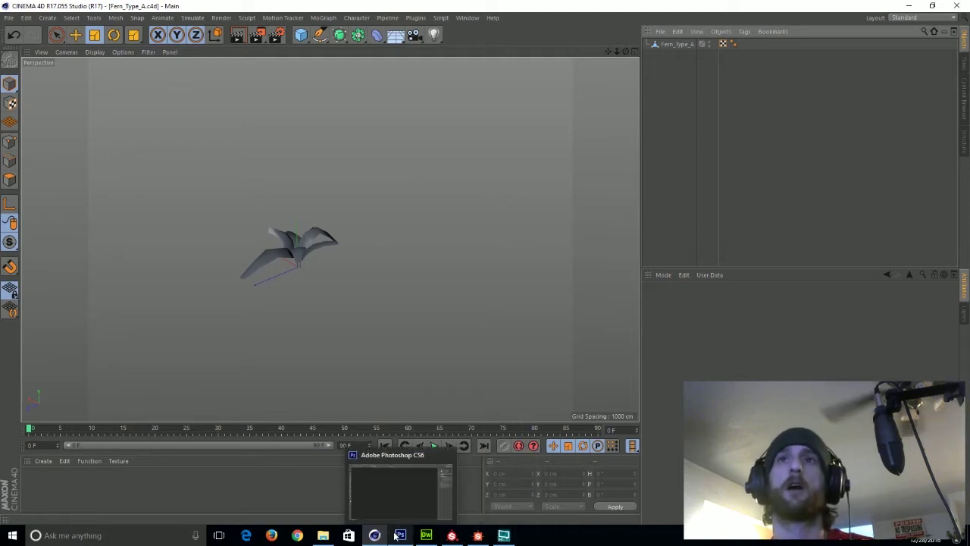
click(451, 535)
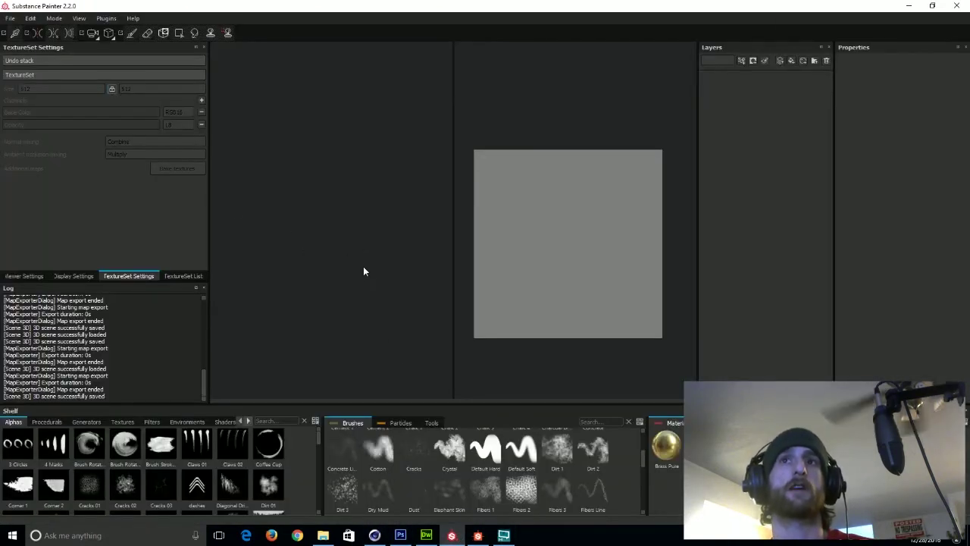
click(11, 19)
click(34, 42)
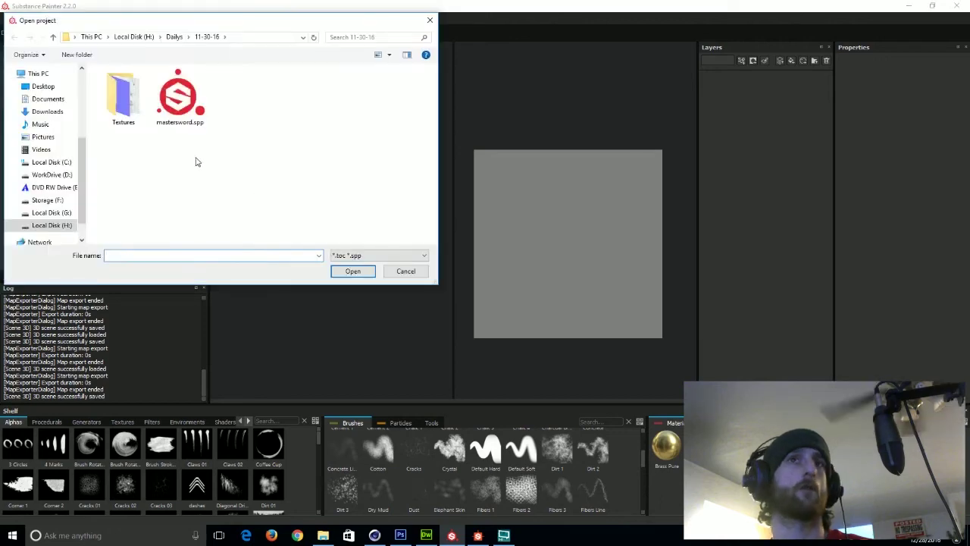
click(52, 213)
double_click(113, 201)
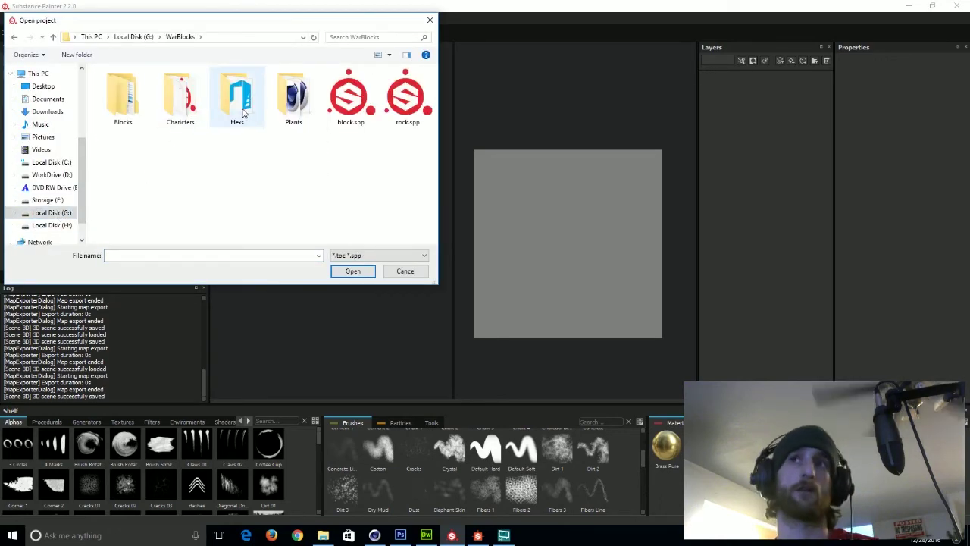
double_click(241, 106)
key(BackSpace)
double_click(274, 119)
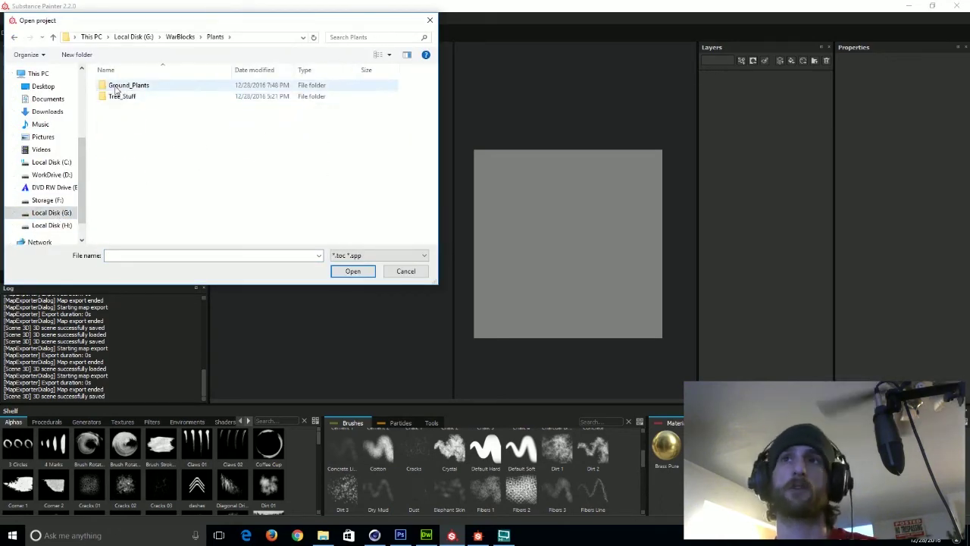
double_click(117, 87)
double_click(128, 109)
click(387, 274)
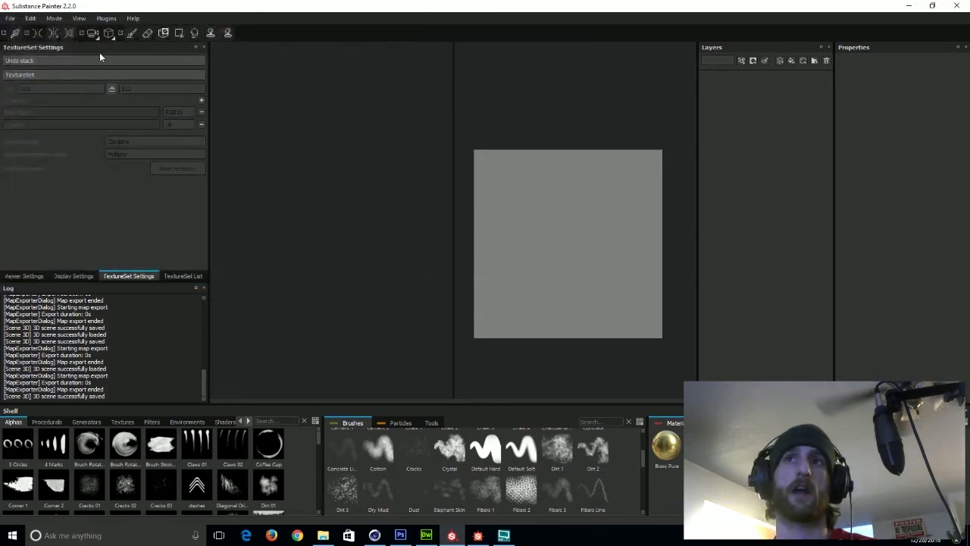
click(11, 19)
click(21, 41)
click(429, 21)
- Set up a new project with the pbr-metal-rough-HQ template, 512 document resolution and OpenGL normal map format
click(11, 19)
click(20, 30)
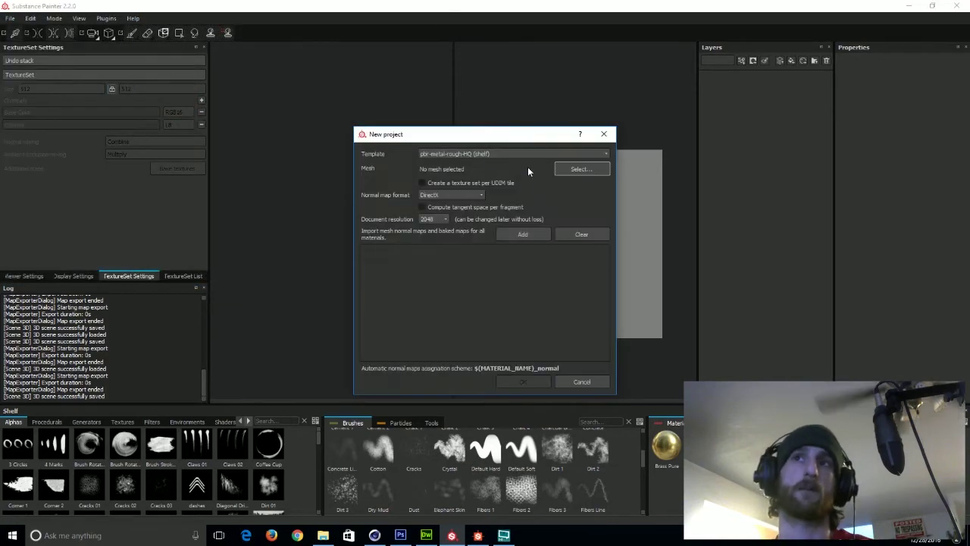
click(443, 219)
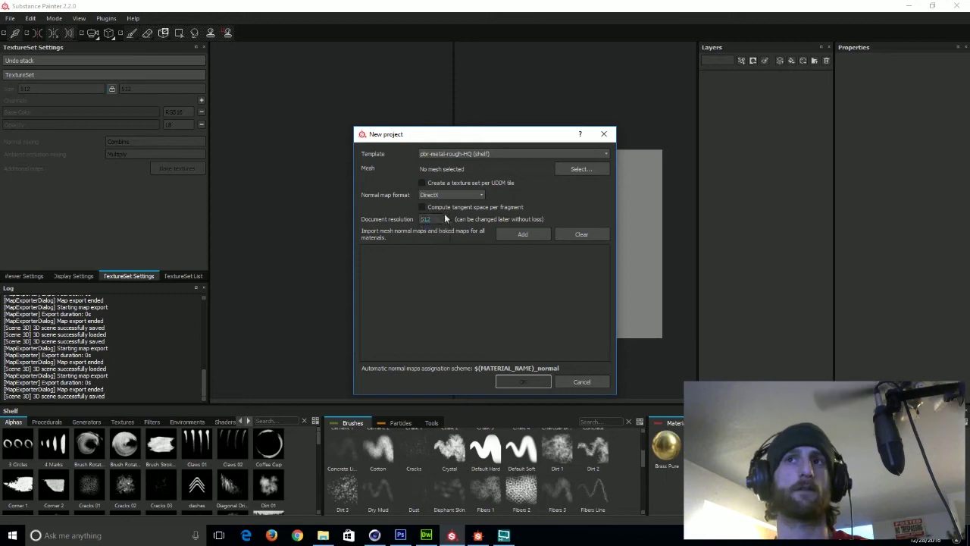
click(481, 156)
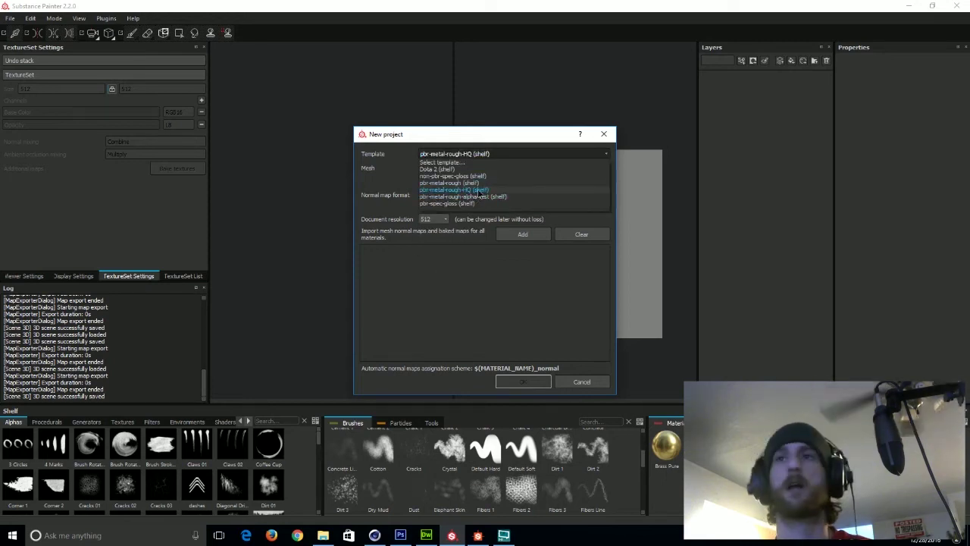
click(479, 191)
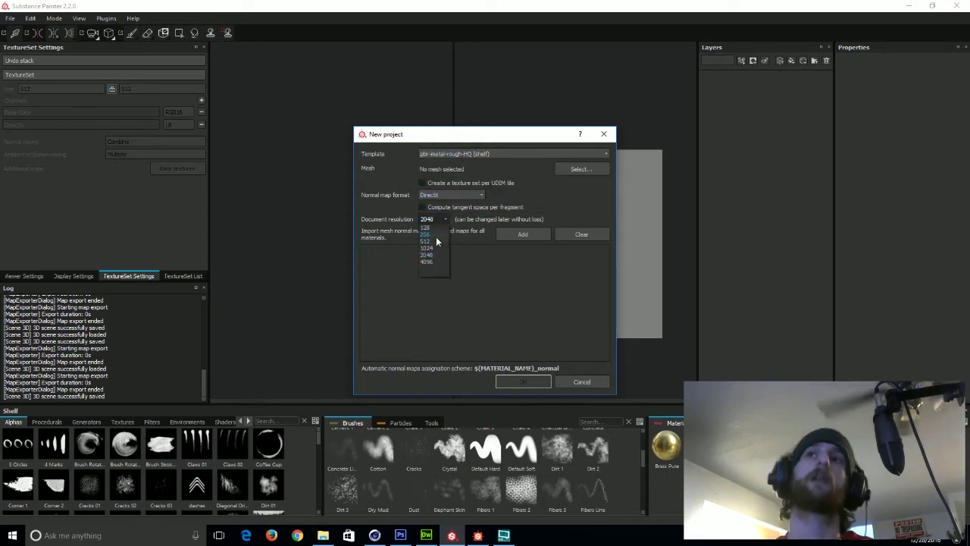
click(434, 240)
click(450, 195)
click(444, 211)
- Choose Fern_Type_A.obj from Plants > Ground_Plants > Fern_Type_A as the mesh and create the project
click(586, 167)
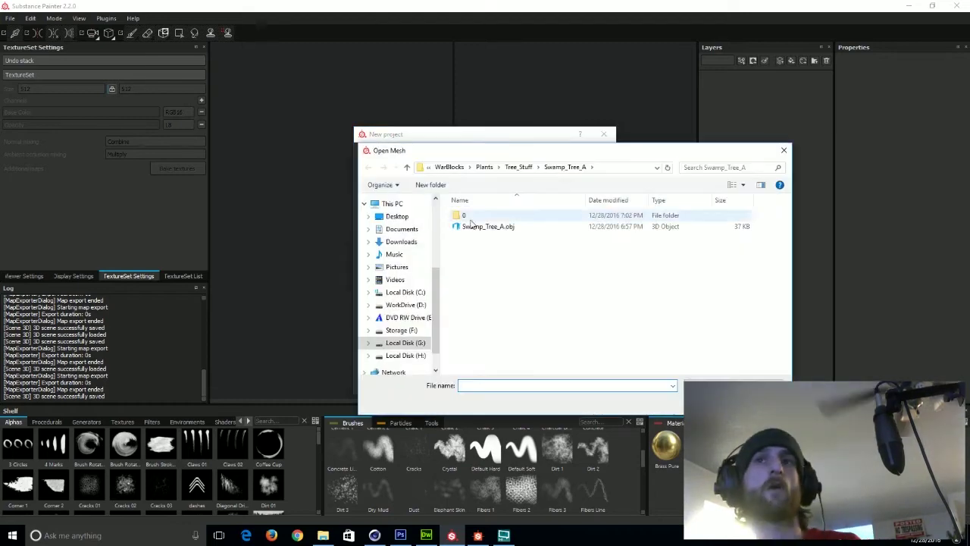
click(485, 168)
double_click(472, 216)
double_click(474, 238)
double_click(480, 217)
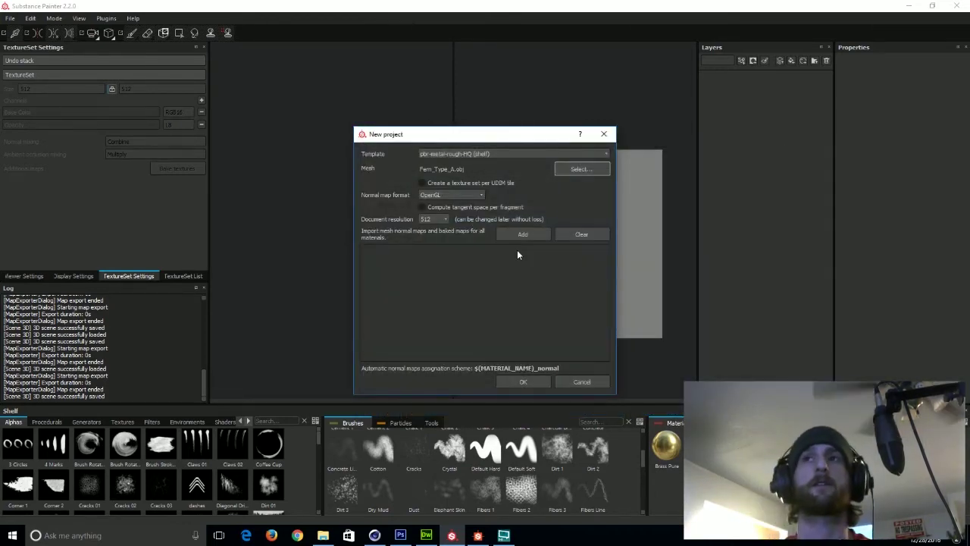
click(522, 383)
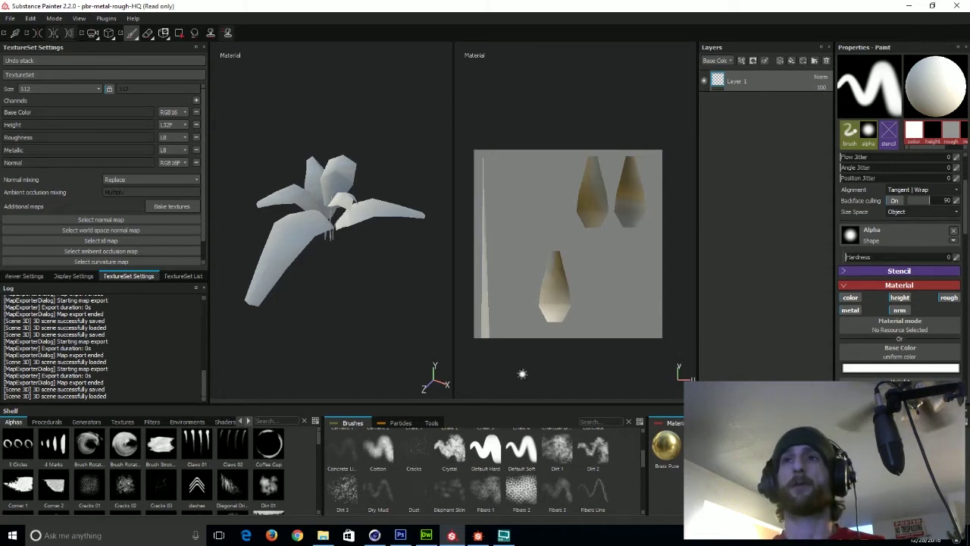
scroll(343, 236, up, 3)
alt+middle_drag(345, 242, 347, 266)
scroll(347, 267, up, 2)
alt+drag(347, 267, 419, 285)
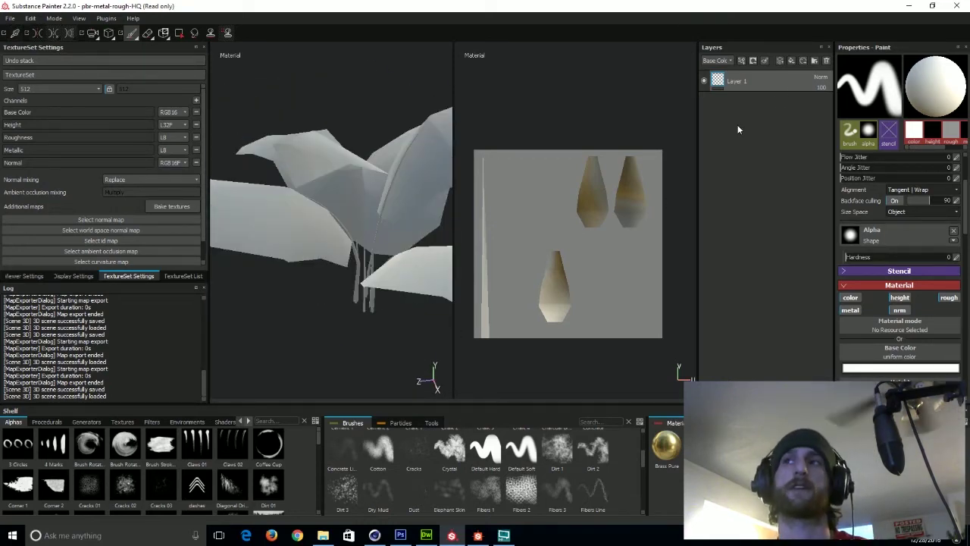
- Set the paint brush alignment to UV
click(921, 190)
click(917, 216)
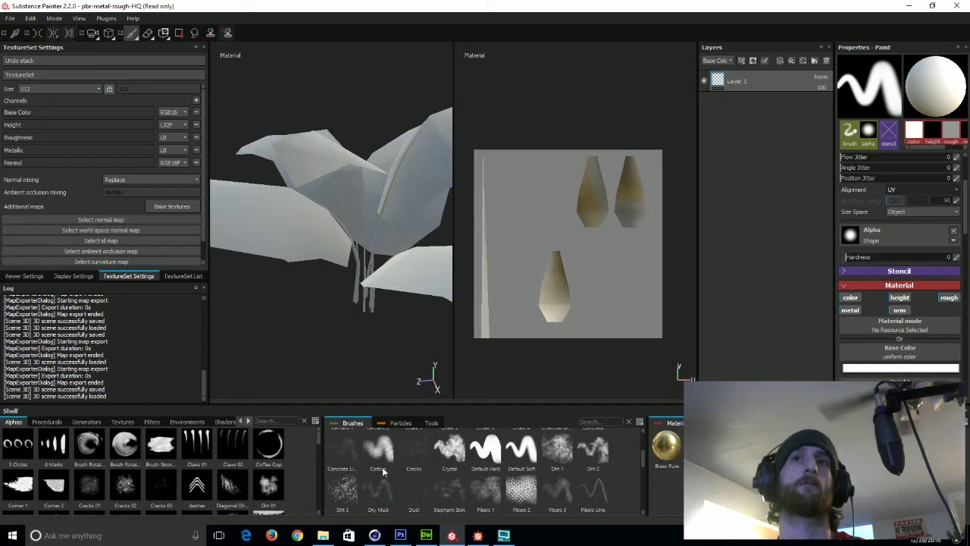
scroll(900, 303, down, 3)
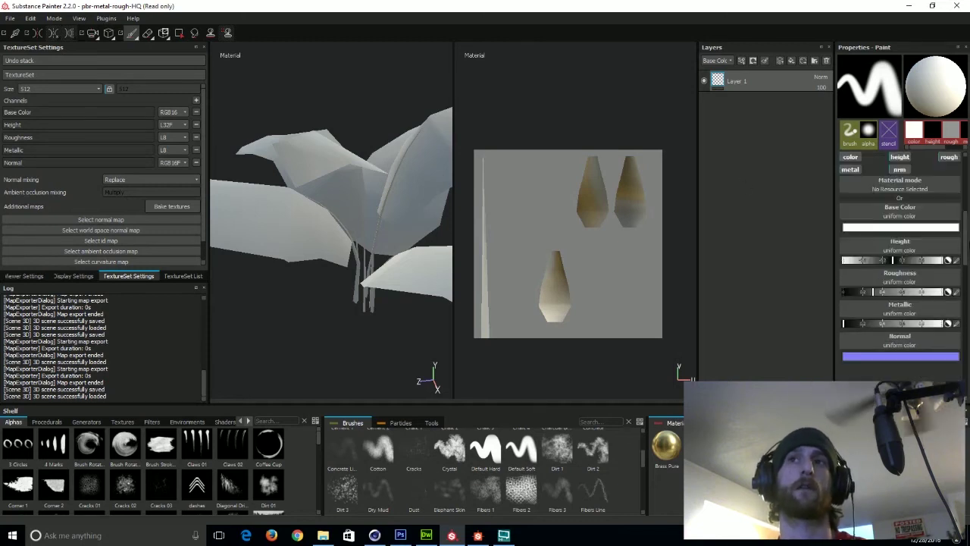
- Remove the Height, Roughness, Metallic and Normal channels from the texture set and add an Opacity channel
click(197, 137)
click(196, 137)
click(197, 124)
click(196, 124)
click(201, 101)
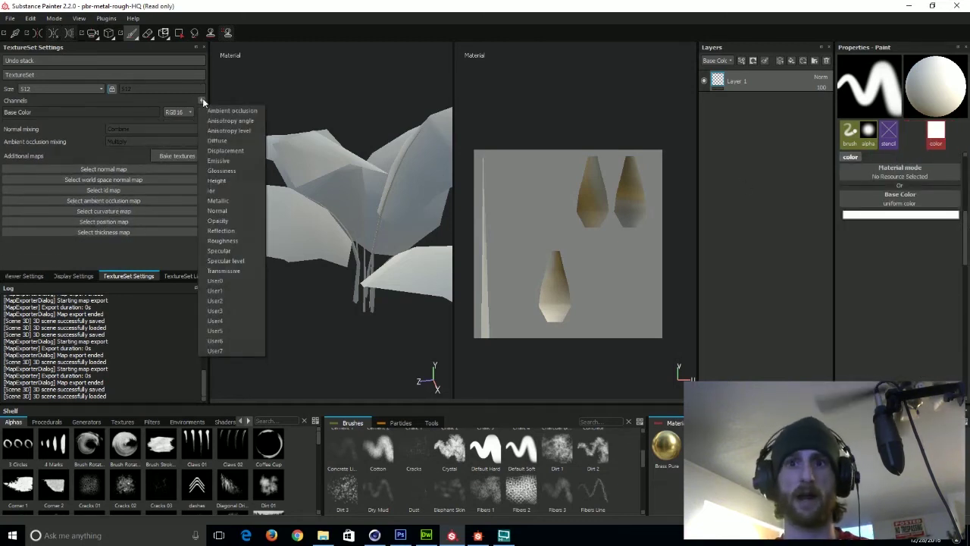
click(218, 221)
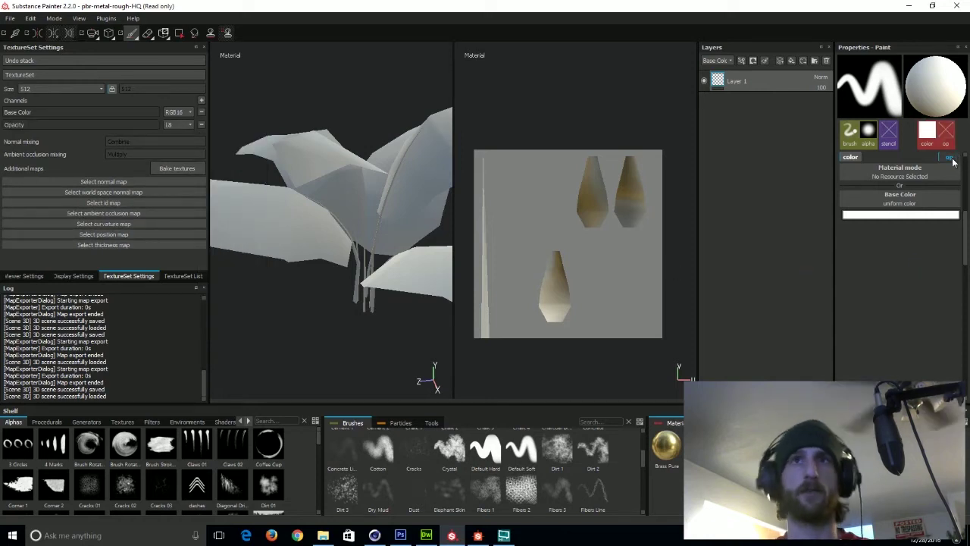
- Limit the brush material to the base color channel by switching its opacity channel off
scroll(874, 259, up, 5)
scroll(886, 304, down, 2)
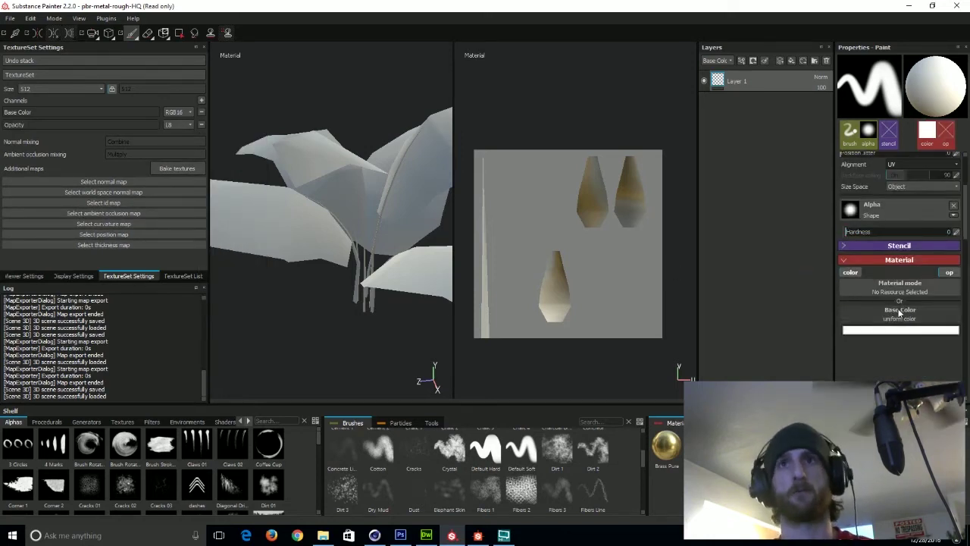
click(950, 273)
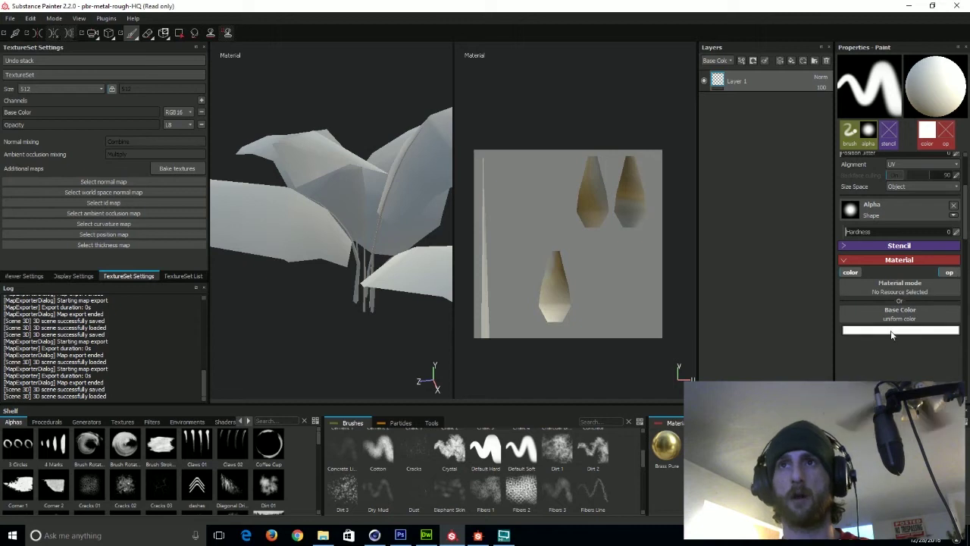
click(851, 273)
click(851, 272)
click(945, 272)
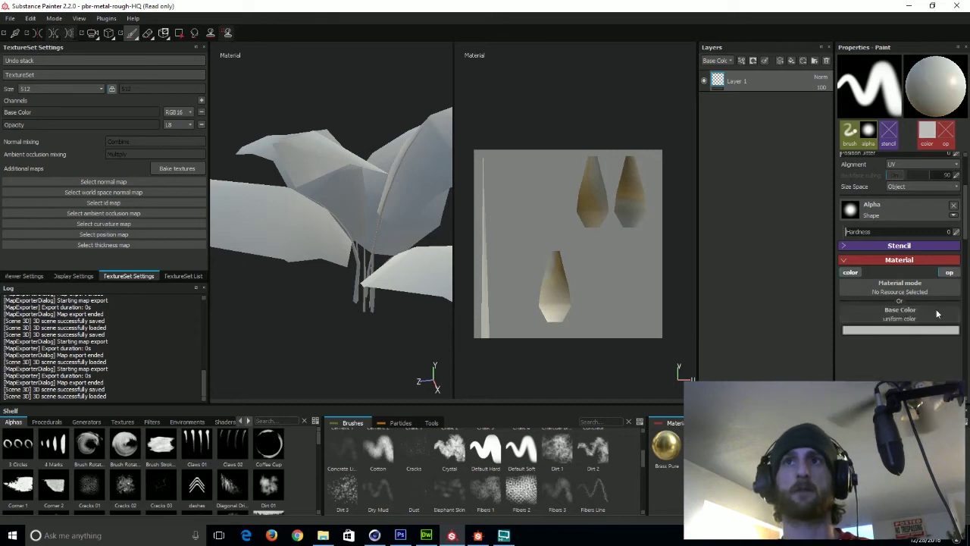
click(945, 272)
- Set the brush's base color to a dark green with RGB 0.004, 0.070, 0.007
click(936, 328)
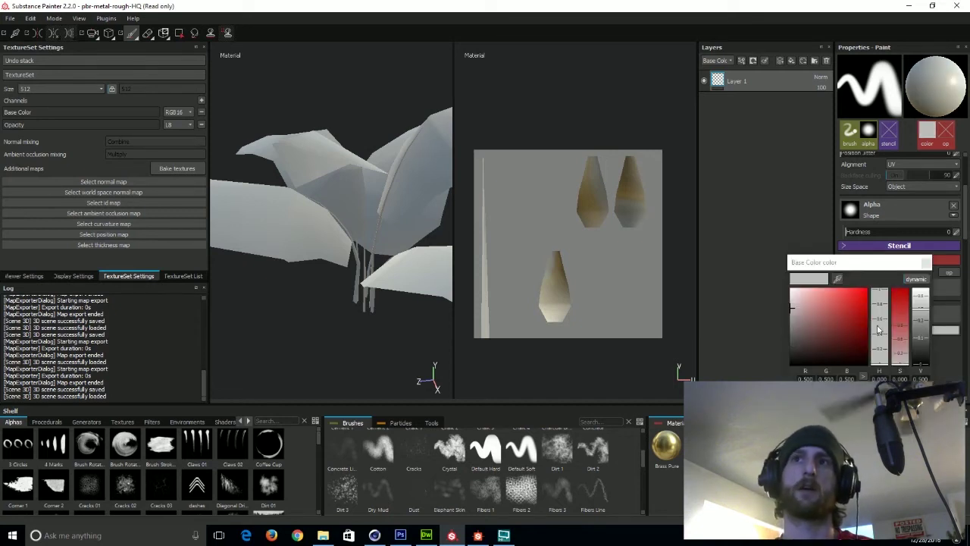
click(879, 338)
drag(843, 336, 847, 344)
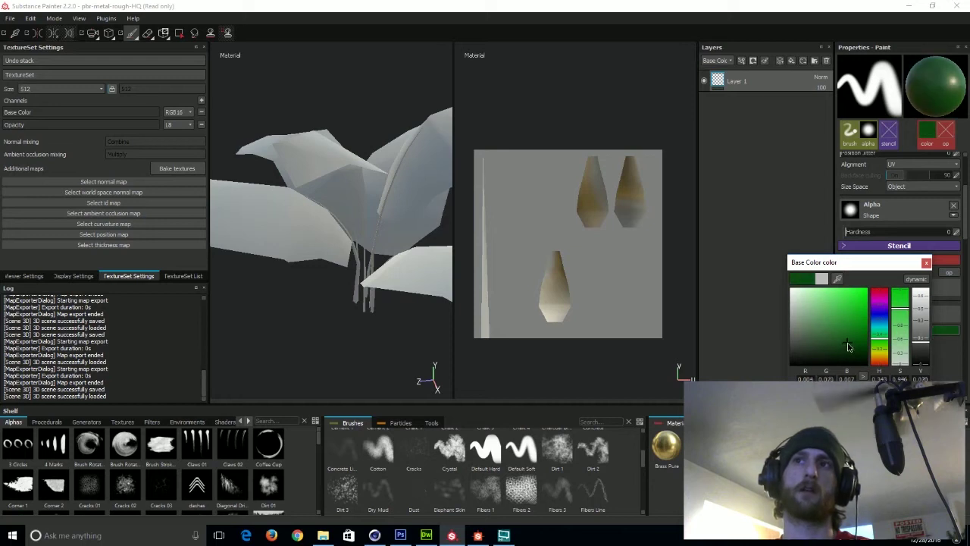
click(926, 264)
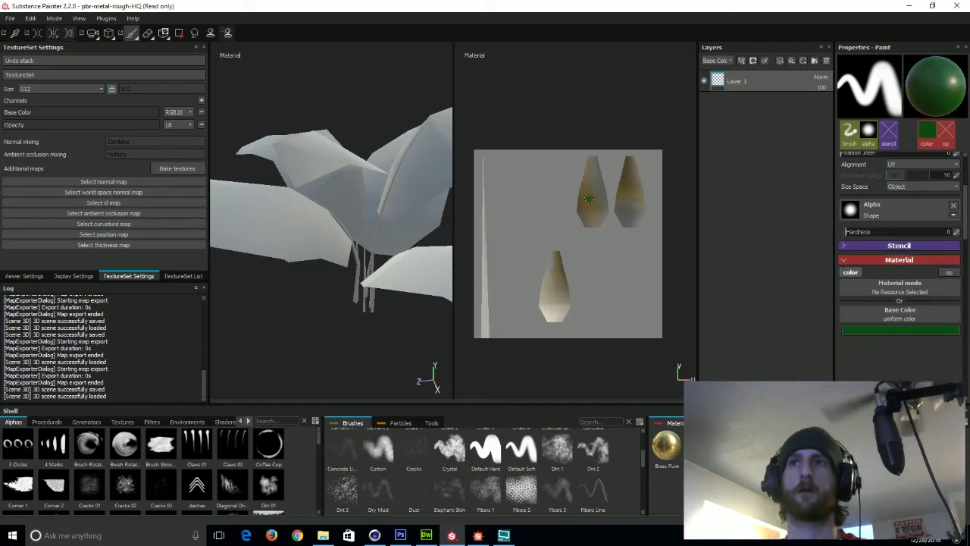
- Set the brush size space to Texture and paint the stem strip and all three leaf islands solid dark green in the UV view
click(923, 187)
click(910, 208)
mouse_move(484, 155)
mouse_down()
mouse_move(482, 314)
mouse_move(496, 289)
mouse_up()
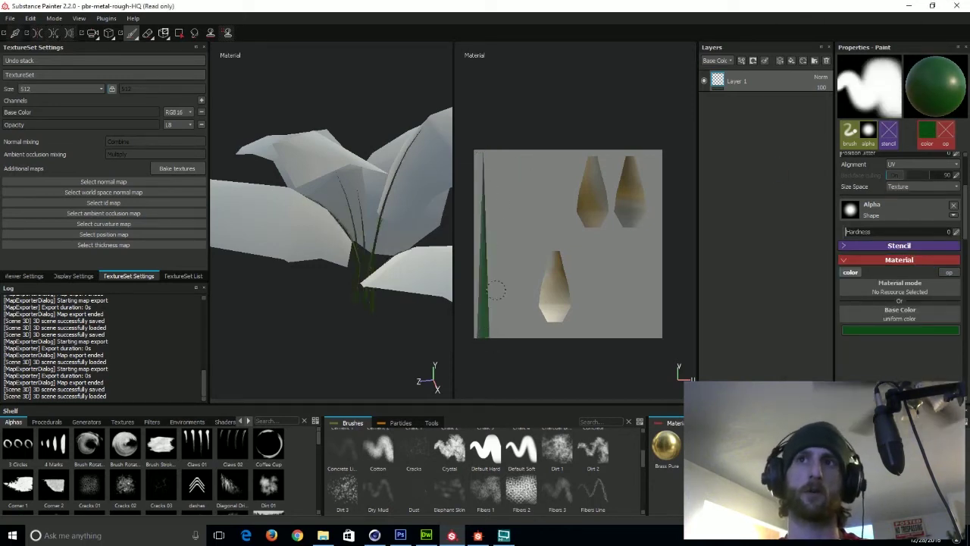
mouse_move(556, 258)
mouse_down()
mouse_move(567, 255)
mouse_move(553, 277)
mouse_move(568, 318)
mouse_up()
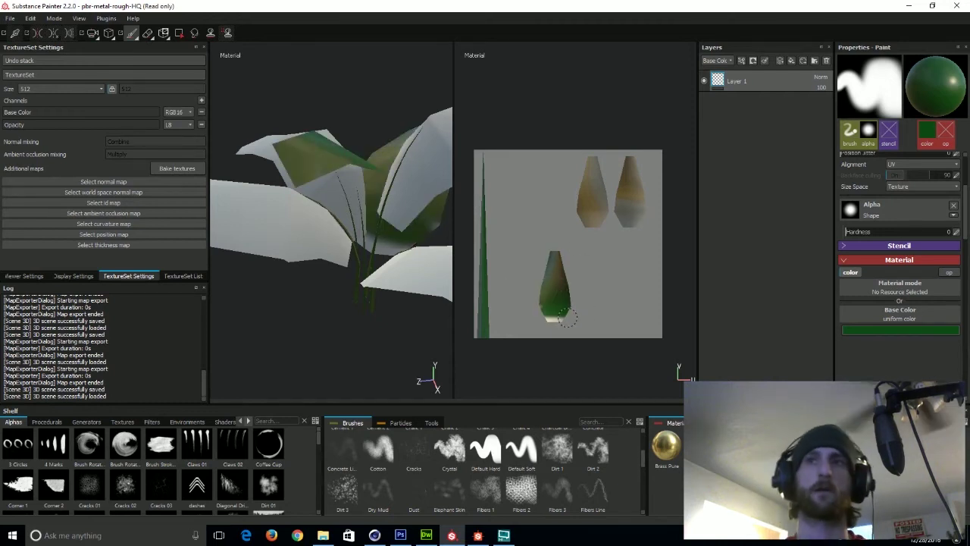
key(c)
mouse_move(591, 161)
mouse_down()
mouse_move(588, 206)
mouse_move(629, 198)
mouse_move(628, 161)
mouse_move(643, 235)
mouse_up()
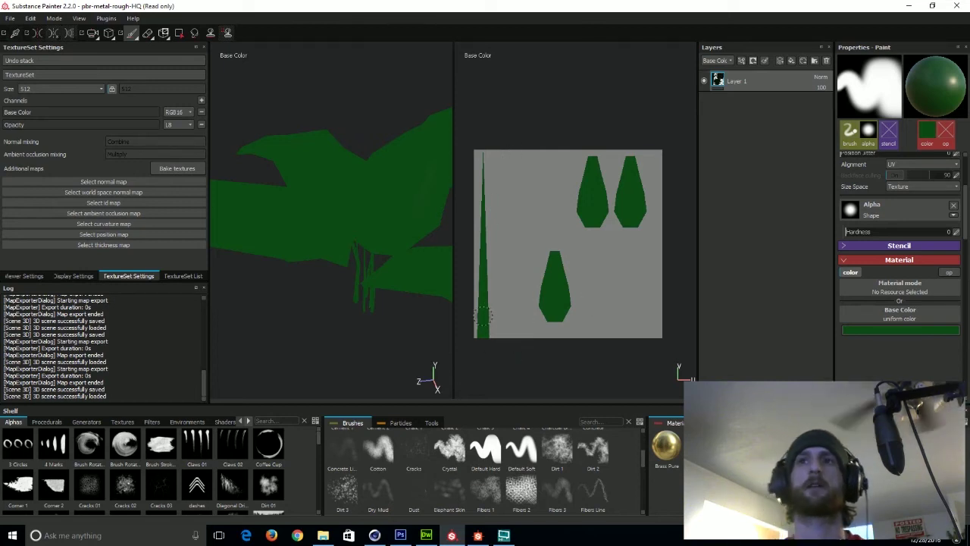
- Choose a lighter green with RGB 0.067, 0.325, 0.081 and shrink the brush to a thin line for the stem
click(902, 331)
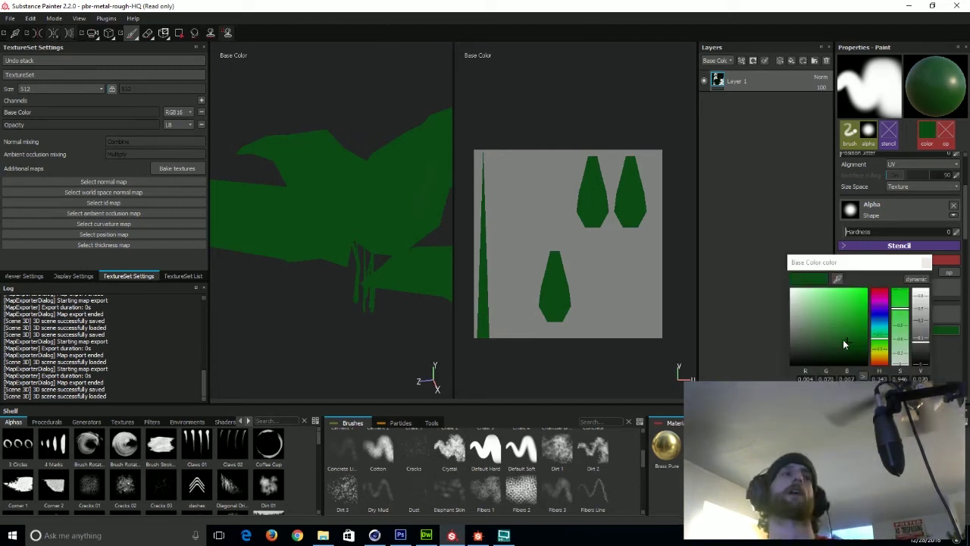
key(bracketleft)
key(bracketleft)
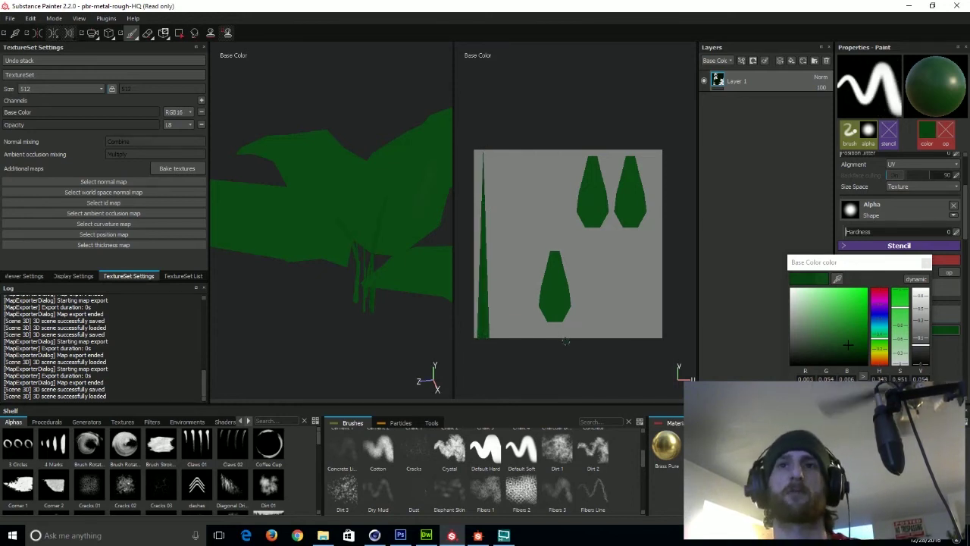
click(829, 318)
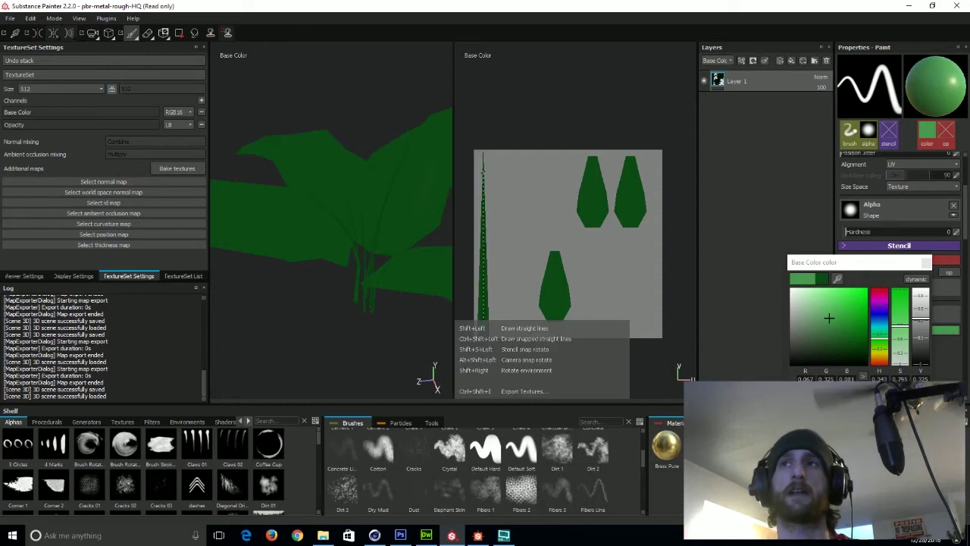
mouse_move(535, 275)
alt+mouse_down()
mouse_move(487, 290)
mouse_move(507, 298)
alt+mouse_up()
scroll(503, 304, up, 2)
alt+middle_drag(503, 303, 531, 284)
ctrl+right_drag(498, 344, 494, 341)
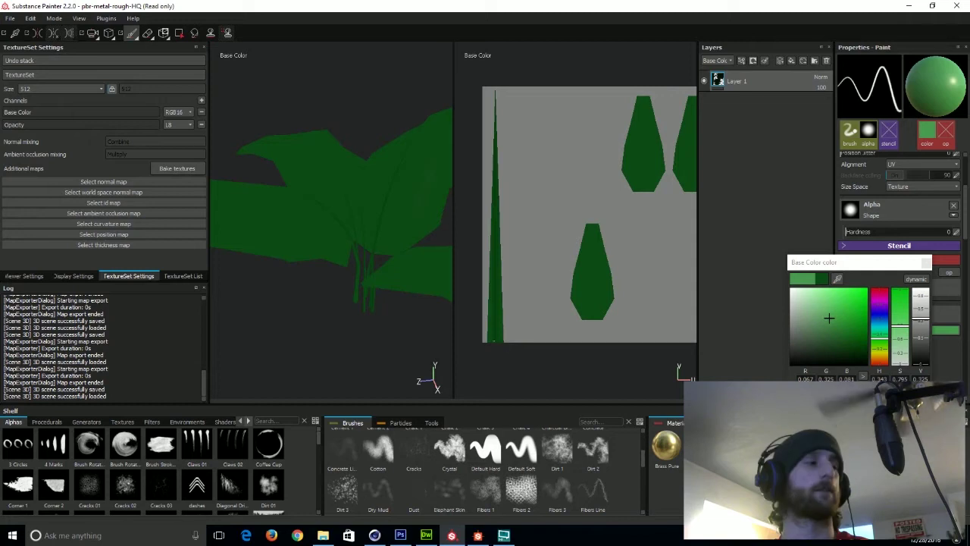
- Try a straight light green line up the middle of the stem's UV strip and undo it
shift+click(495, 171)
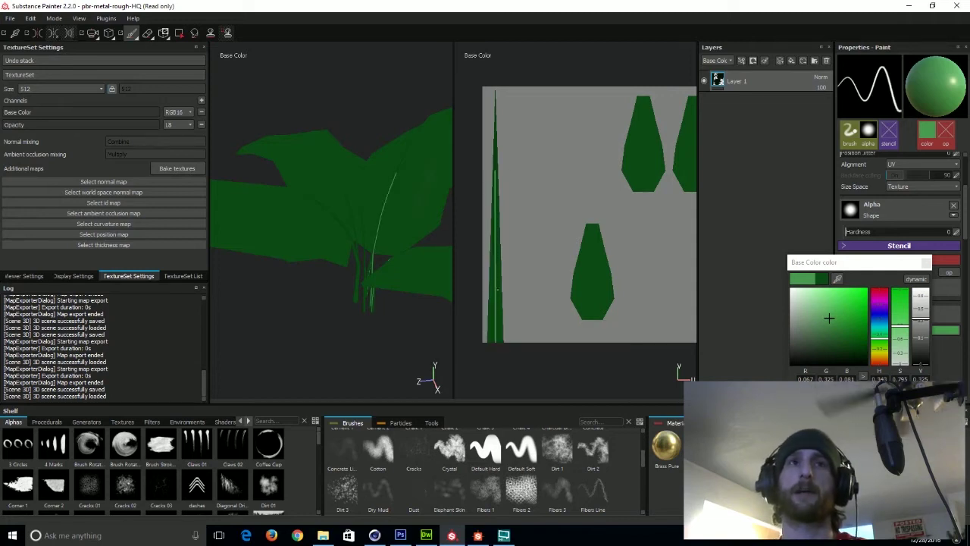
scroll(497, 290, up, 1)
scroll(497, 290, down, 2)
alt+drag(353, 294, 425, 284)
key(ctrl+z)
scroll(503, 311, up, 2)
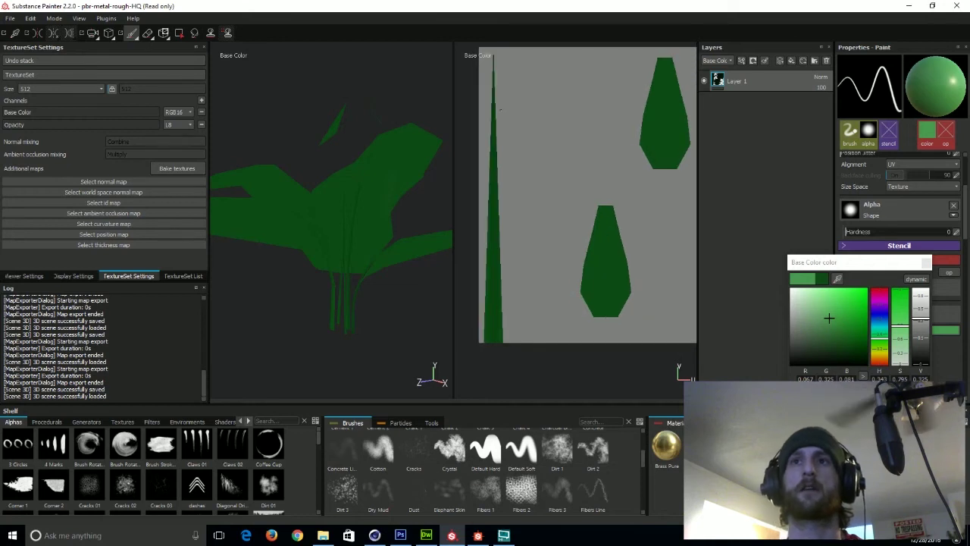
- Set the brush alignment to Tangent | Wrap and paint straight light green lines along both edges and the middle of the stem strip
click(940, 164)
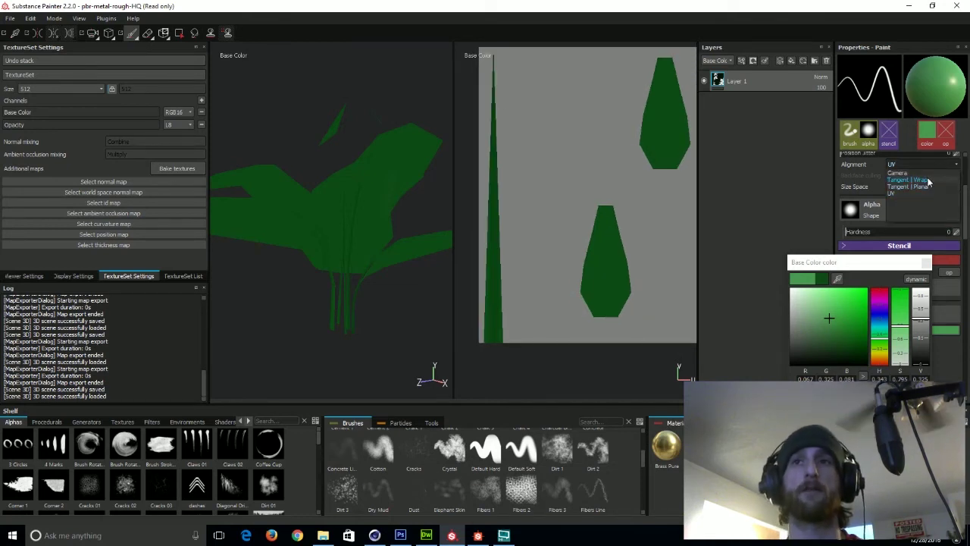
click(920, 179)
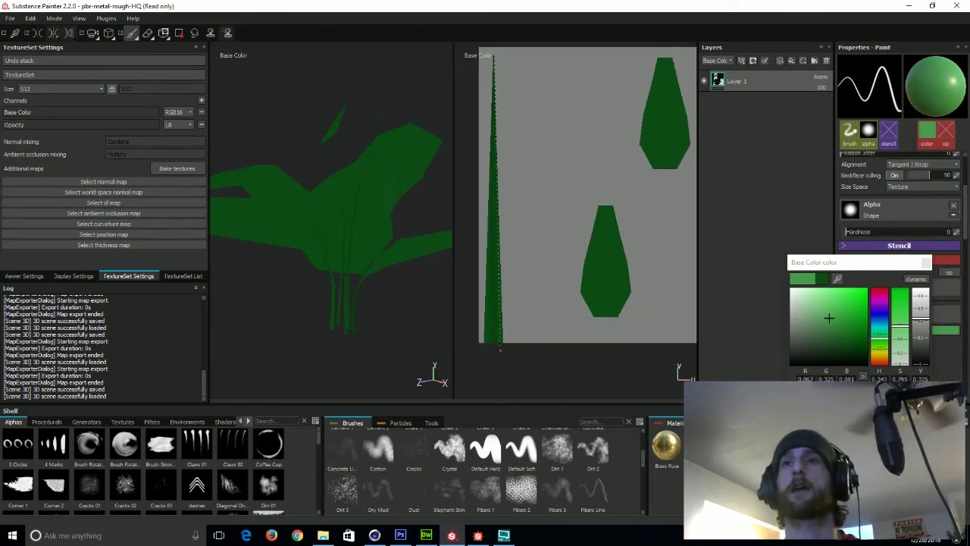
shift+click(500, 350)
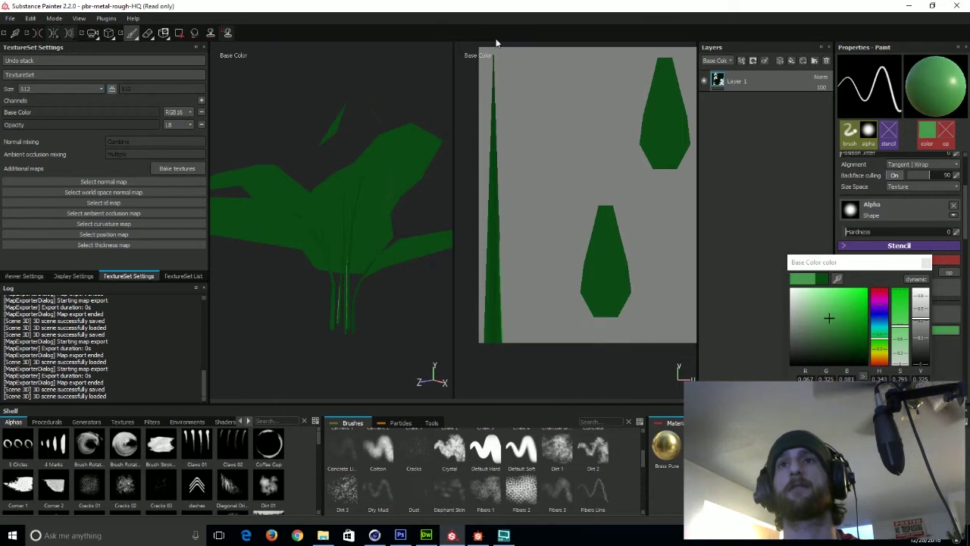
shift+click(487, 349)
mouse_move(394, 353)
alt+mouse_down()
mouse_move(220, 320)
mouse_move(189, 260)
mouse_move(250, 336)
mouse_move(435, 351)
alt+mouse_up()
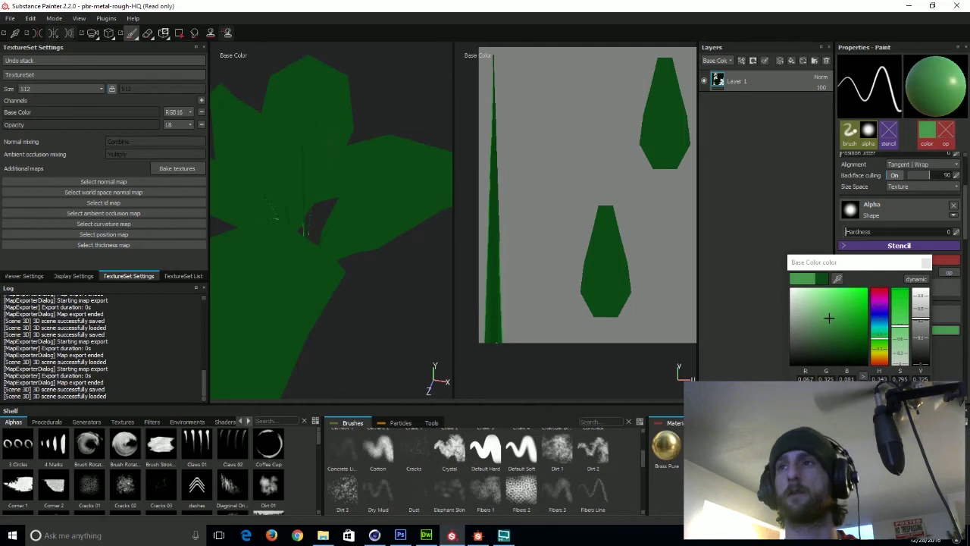
key(shift)
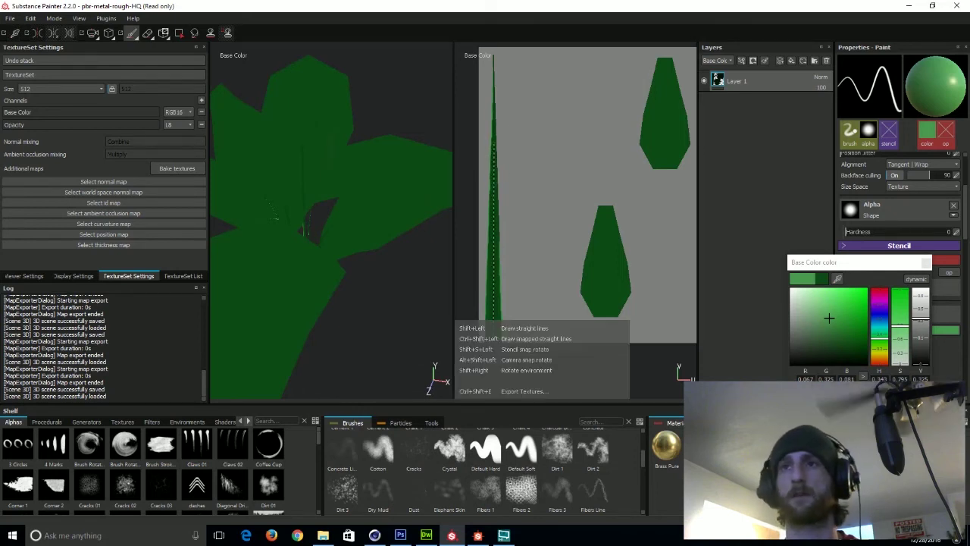
shift+click(493, 349)
mouse_move(365, 319)
alt+mouse_down()
mouse_move(268, 206)
mouse_move(341, 242)
mouse_move(311, 242)
mouse_move(288, 262)
mouse_move(319, 256)
alt+mouse_up()
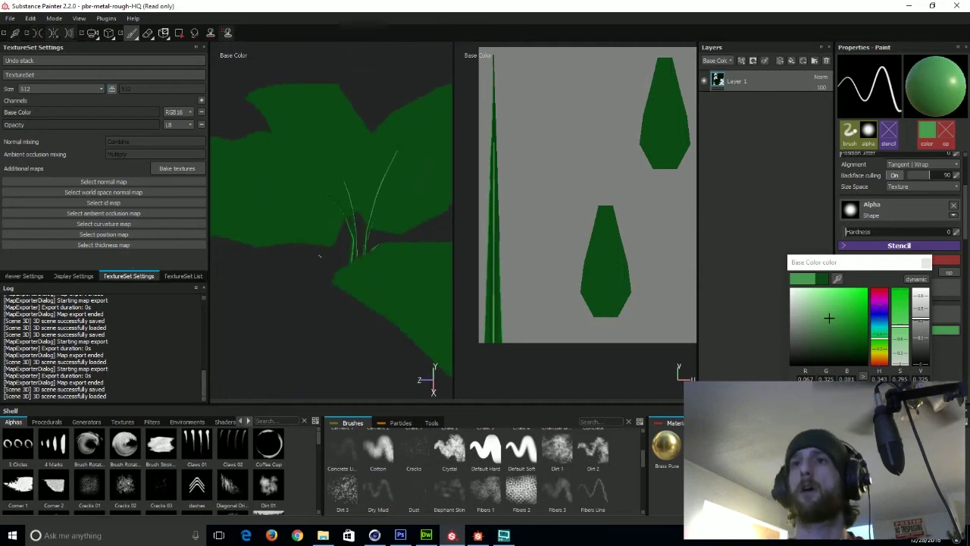
scroll(542, 289, up, 2)
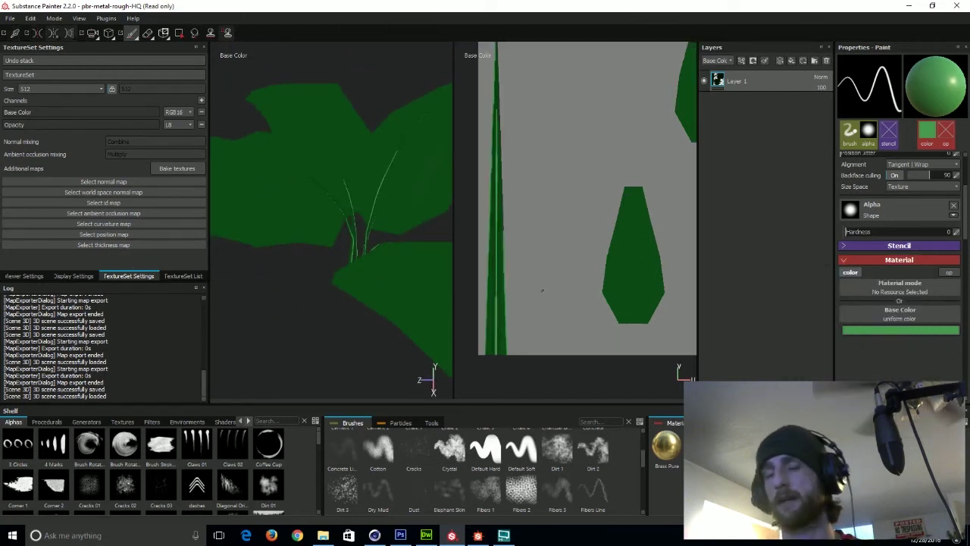
- Sample the dark green from the lower leaf island, enlarge the brush and set its alignment to UV
scroll(606, 298, down, 3)
key(p)
click(629, 293)
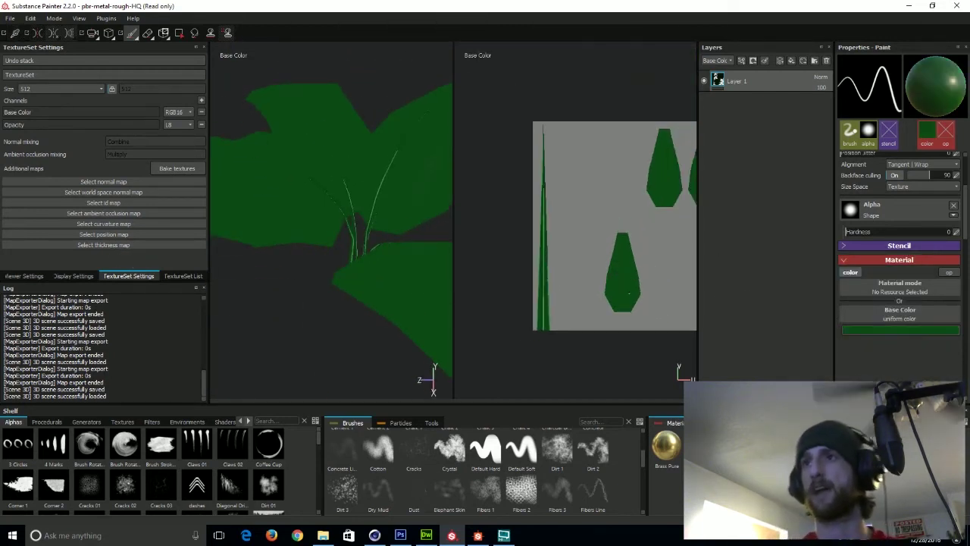
ctrl+right_drag(629, 292, 661, 292)
click(925, 164)
click(920, 195)
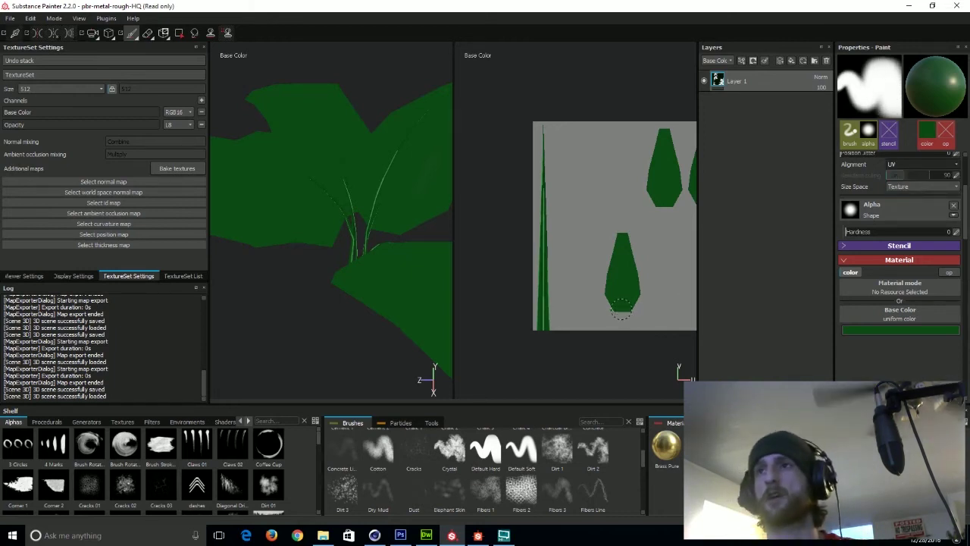
middle_drag(667, 250, 617, 261)
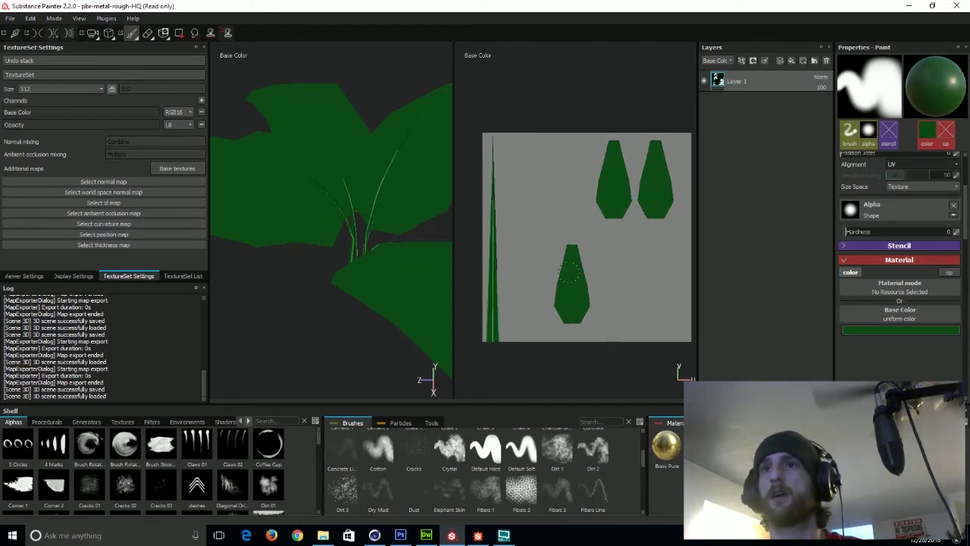
scroll(485, 461, down, 1)
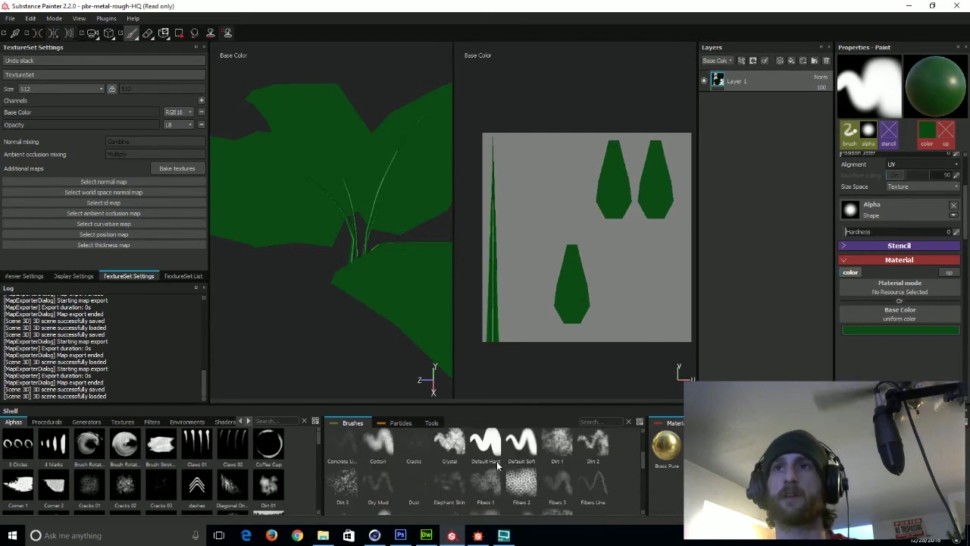
- Switch to the Default Hard brush with UV alignment
click(496, 461)
click(926, 164)
click(910, 185)
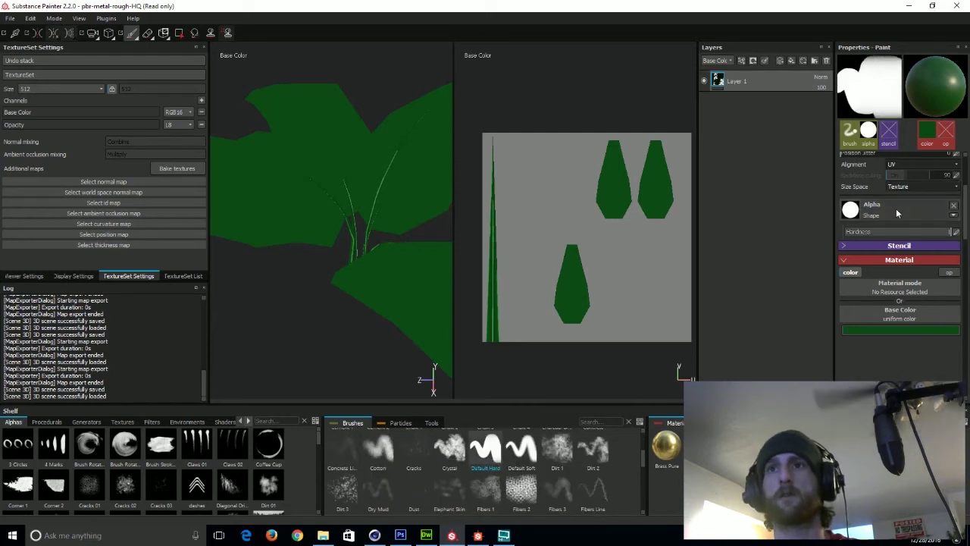
- Choose a darker green and paint outlines and diagonal veins on all three leaf islands in the UV view
click(912, 330)
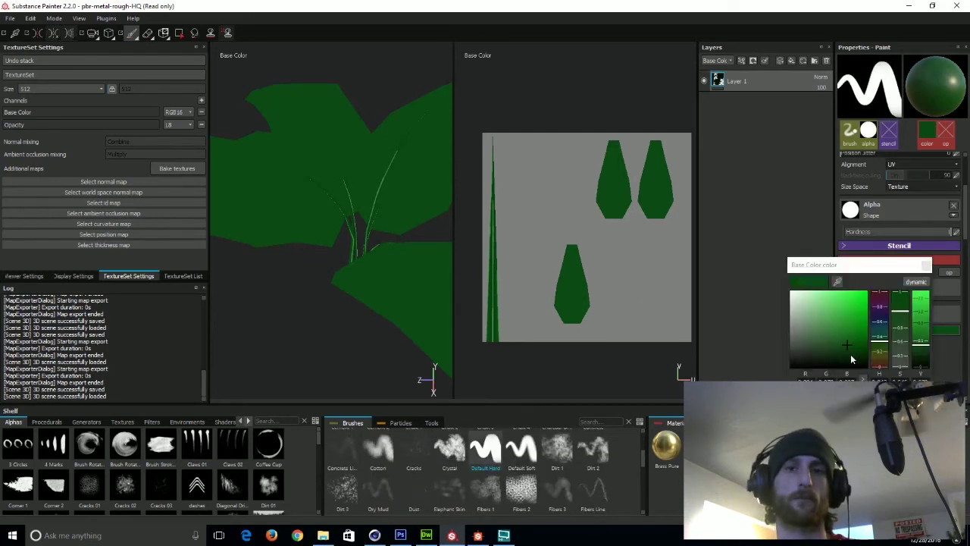
click(851, 359)
click(926, 264)
mouse_move(563, 323)
mouse_down()
mouse_move(582, 324)
mouse_move(580, 244)
mouse_move(562, 262)
mouse_move(552, 307)
mouse_up()
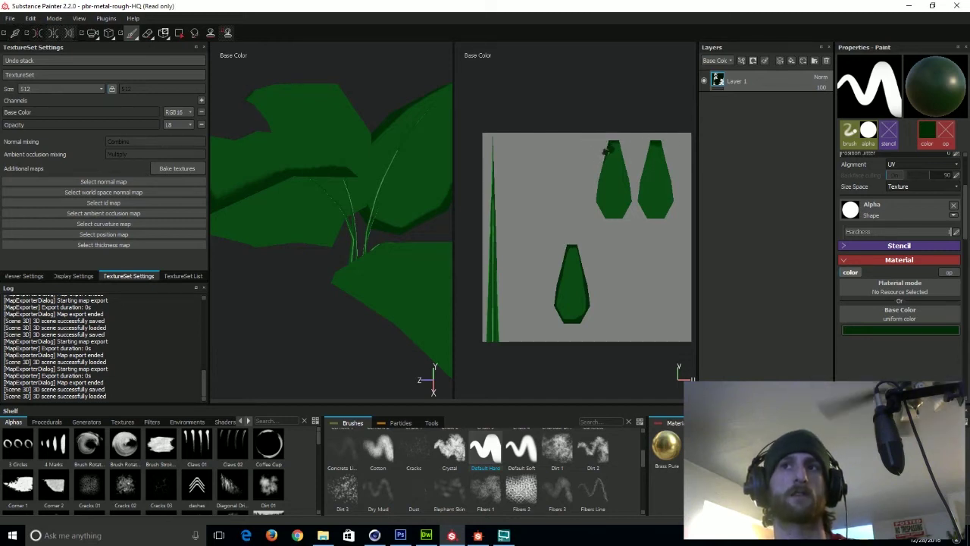
mouse_move(597, 212)
mouse_down()
mouse_move(615, 219)
mouse_move(632, 199)
mouse_move(620, 144)
mouse_move(641, 172)
mouse_move(639, 201)
mouse_move(666, 218)
mouse_move(672, 187)
mouse_up()
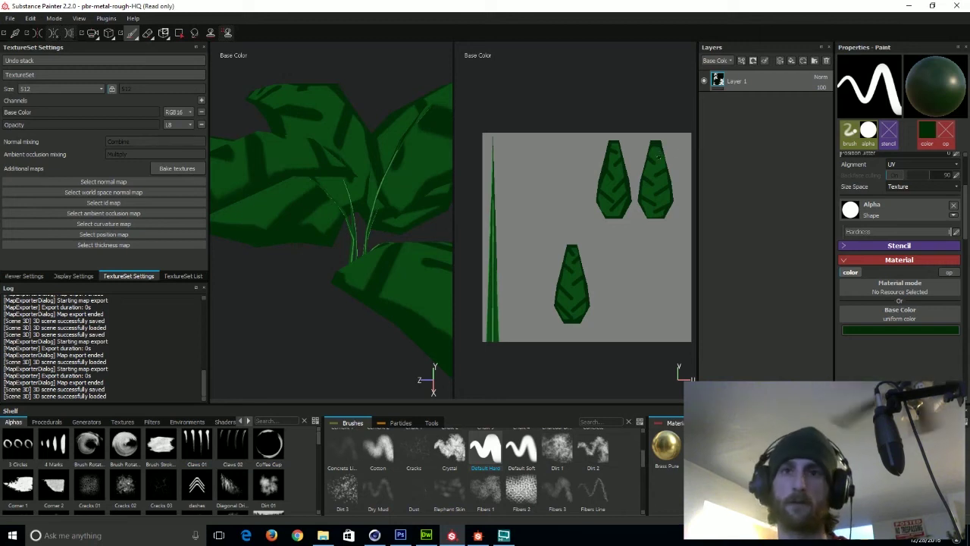
- Choose a brighter green and paint diagonal highlight strokes between the dark veins on all three leaf islands in the UV view
click(899, 330)
click(853, 326)
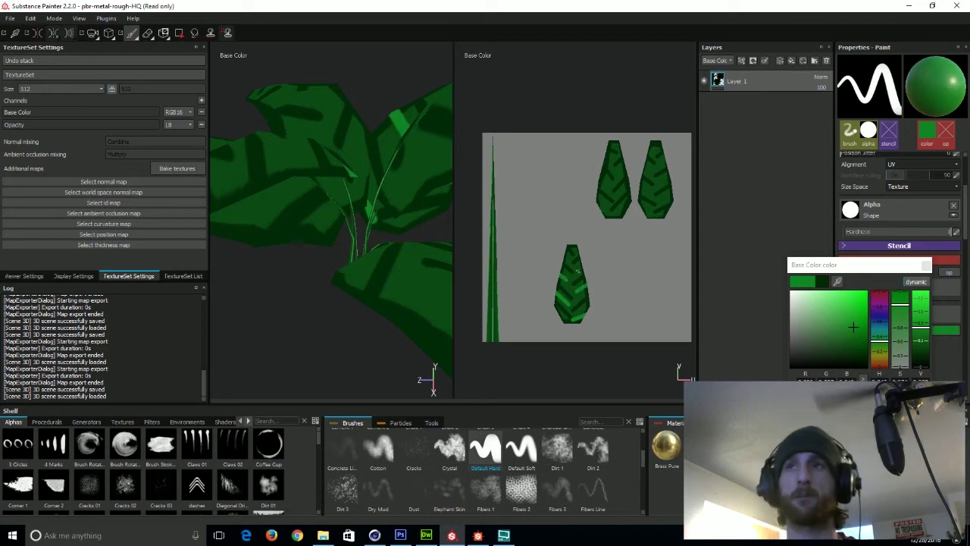
drag(577, 271, 583, 267)
drag(564, 258, 570, 262)
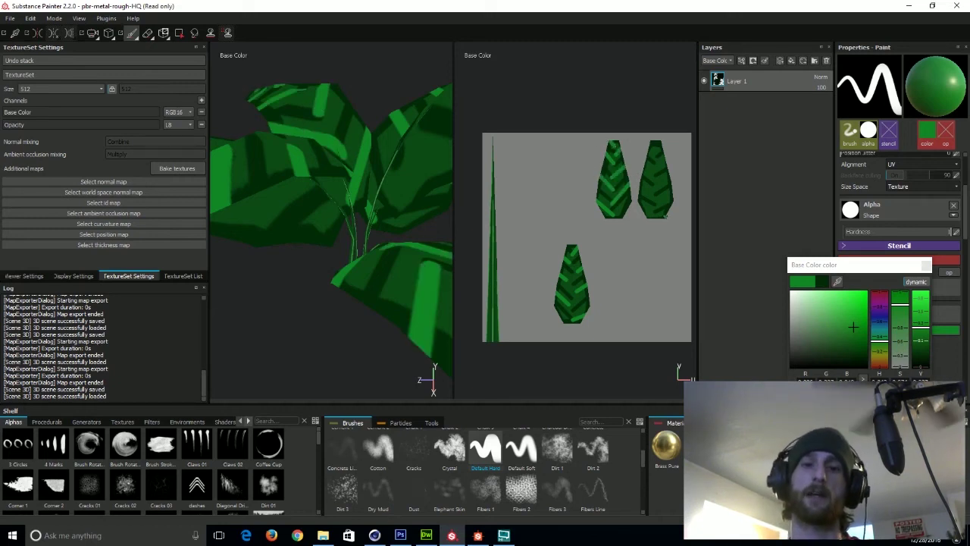
shift+click(665, 216)
click(652, 213)
shift+click(635, 202)
click(654, 203)
shift+click(677, 186)
click(654, 194)
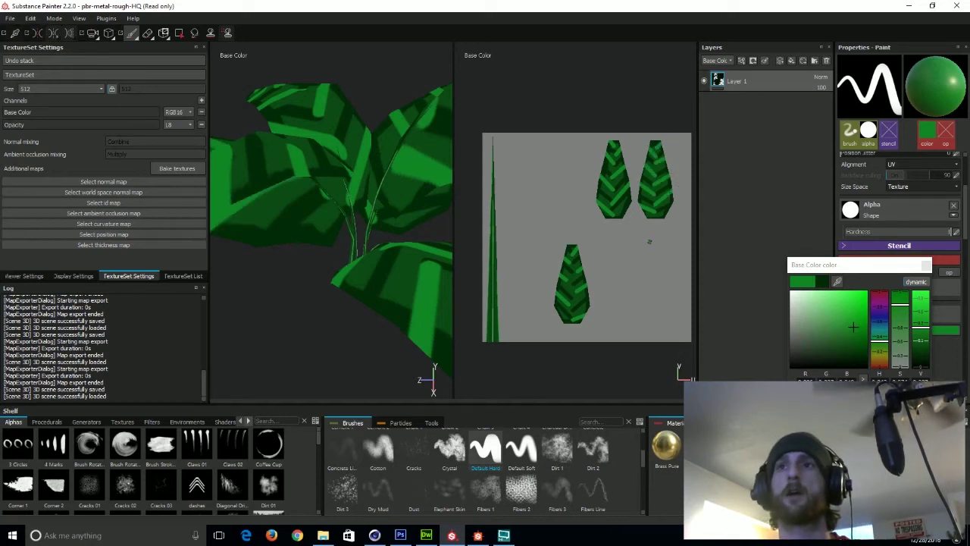
- Set the Smudge tool's size space to Texture and blend the painted strokes on all three leaf islands with a large soft brush
key(5)
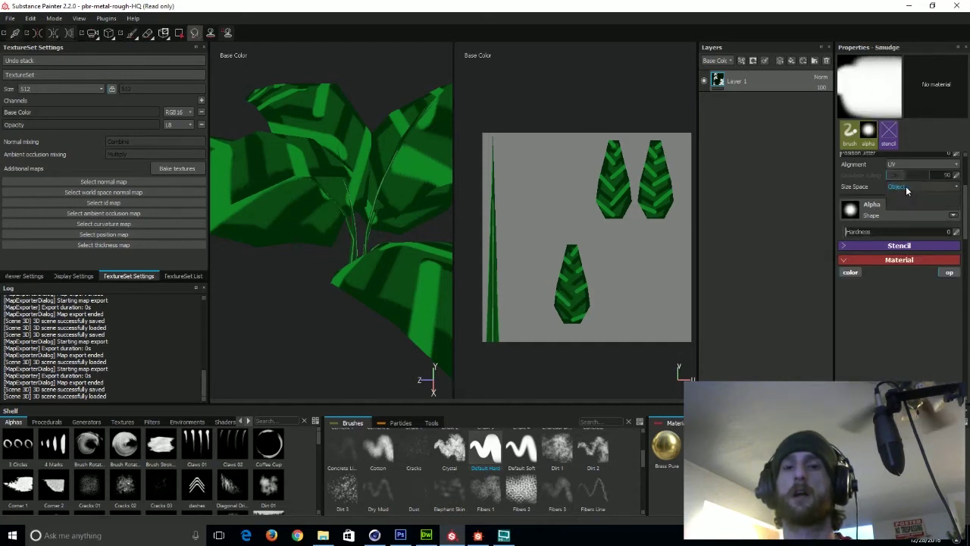
mouse_move(562, 313)
mouse_down()
mouse_move(568, 304)
mouse_move(571, 322)
mouse_move(568, 269)
mouse_move(571, 321)
mouse_up()
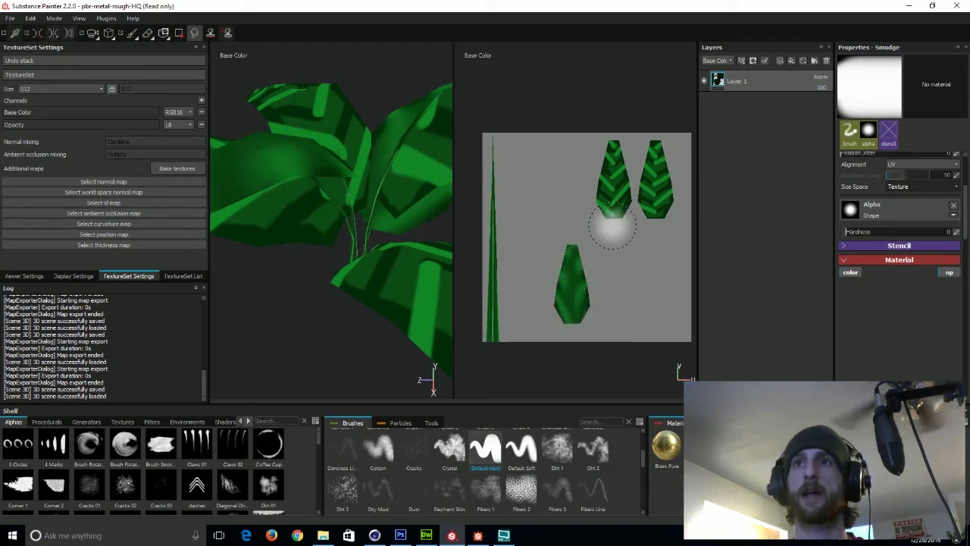
mouse_move(613, 206)
mouse_down()
mouse_move(619, 169)
mouse_move(617, 199)
mouse_move(652, 202)
mouse_move(654, 138)
mouse_move(650, 228)
mouse_up()
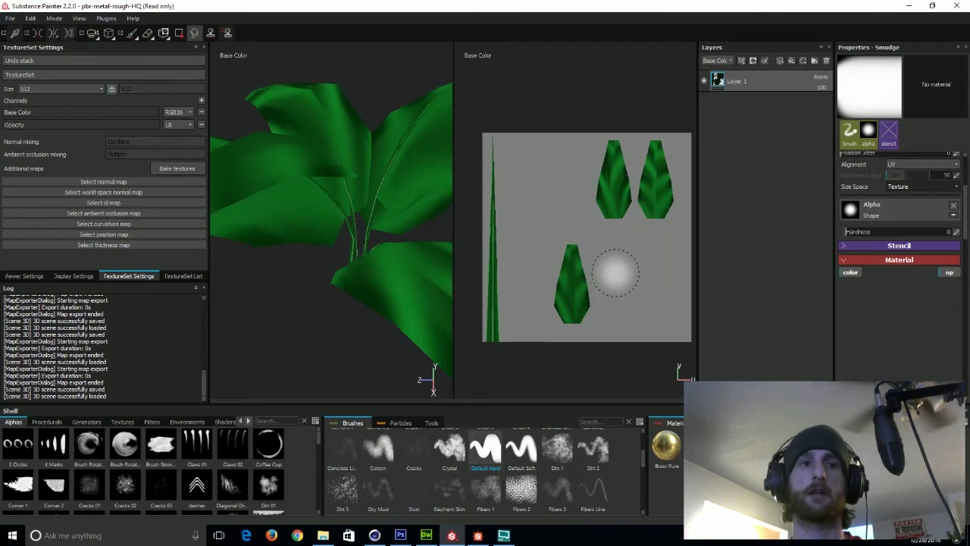
key(c)
key(c)
key(c)
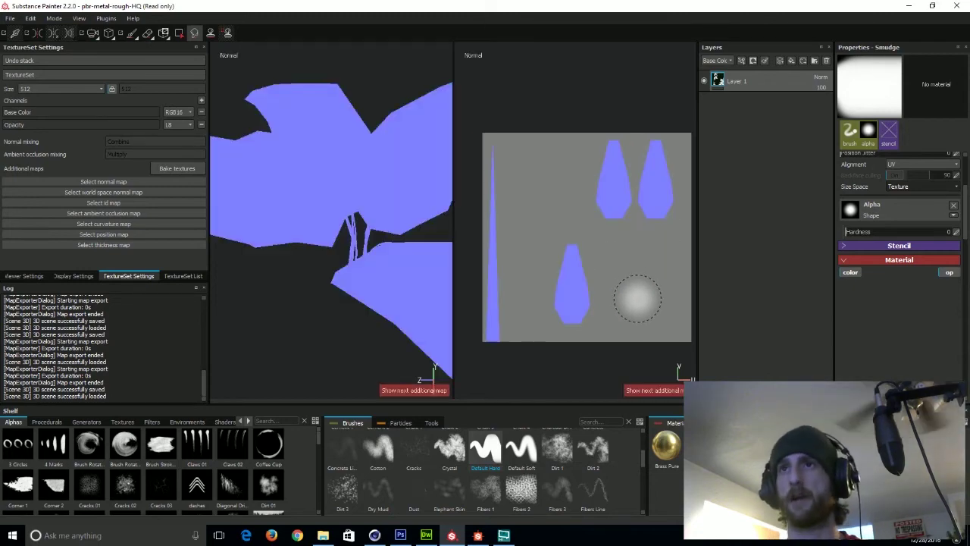
- Paint thin bright green midribs and diagonal side veins on all three leaf islands in the Base Color view
key(1)
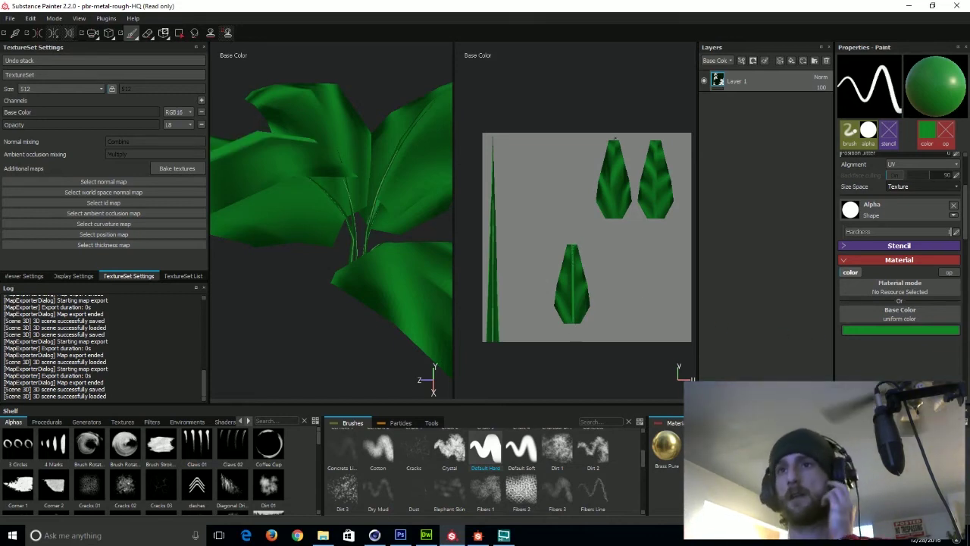
key(shift)
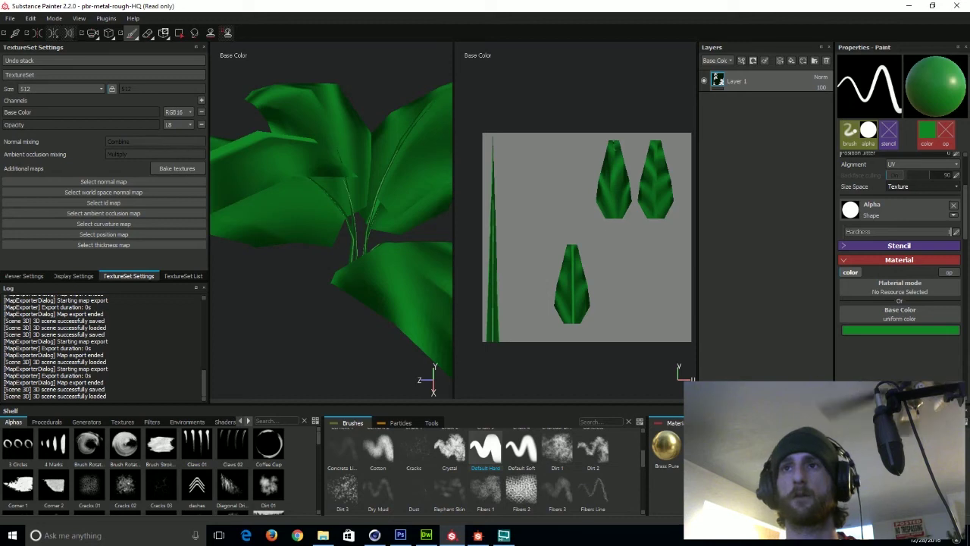
key(shift)
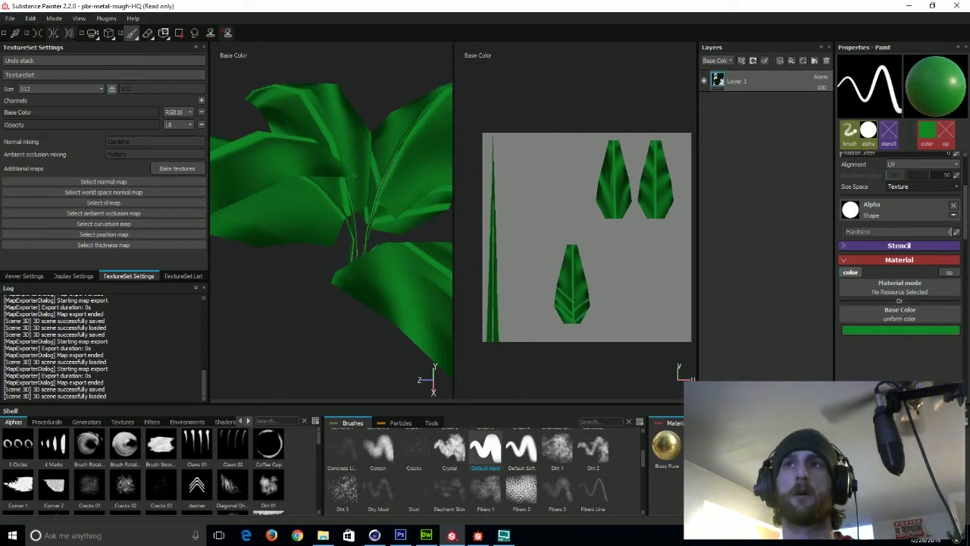
mouse_move(574, 290)
mouse_down()
mouse_move(585, 279)
mouse_move(561, 265)
mouse_move(583, 265)
mouse_up()
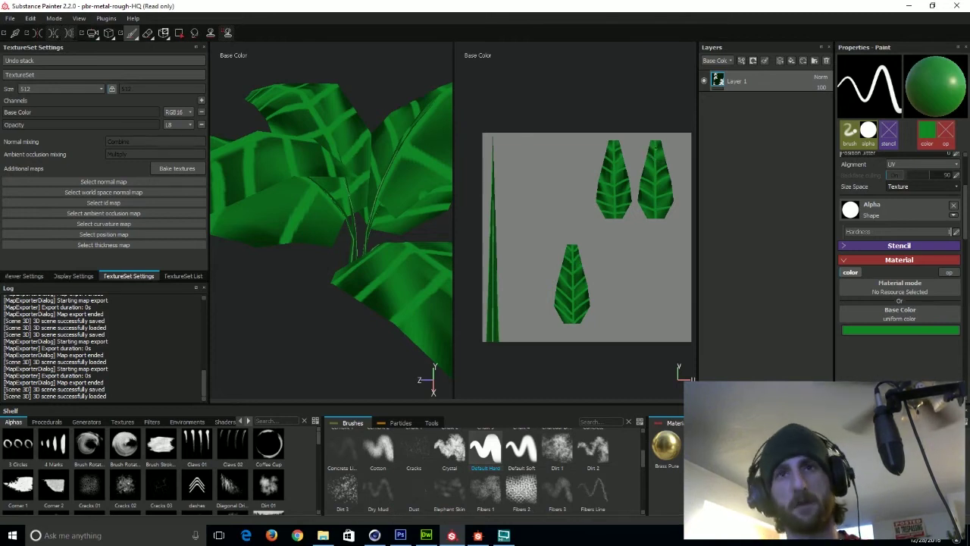
- Sample a dark green from the lower leaf island and paint thin straight shadow lines along the side veins and midribs of all three leaves
key(p)
click(574, 292)
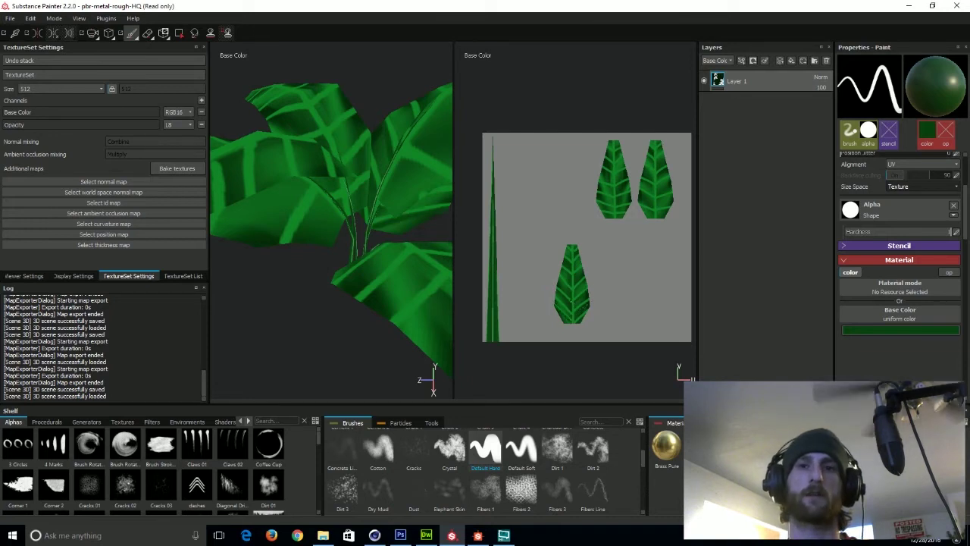
shift+click(552, 297)
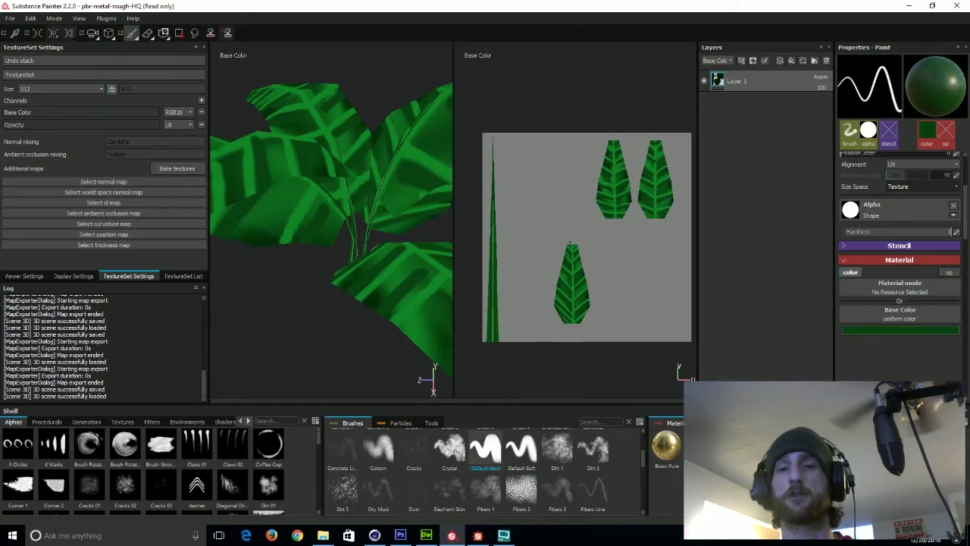
scroll(571, 242, up, 2)
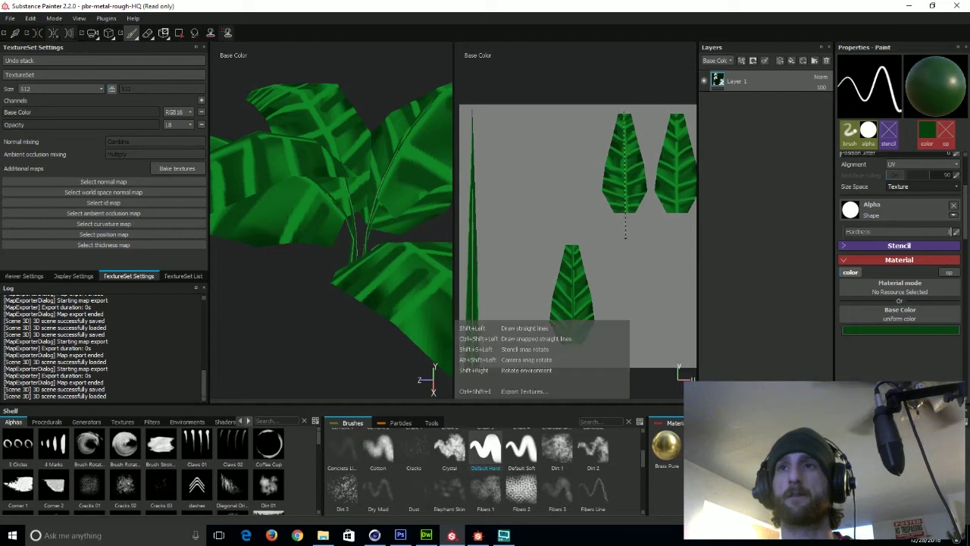
alt+middle_drag(626, 225, 591, 238)
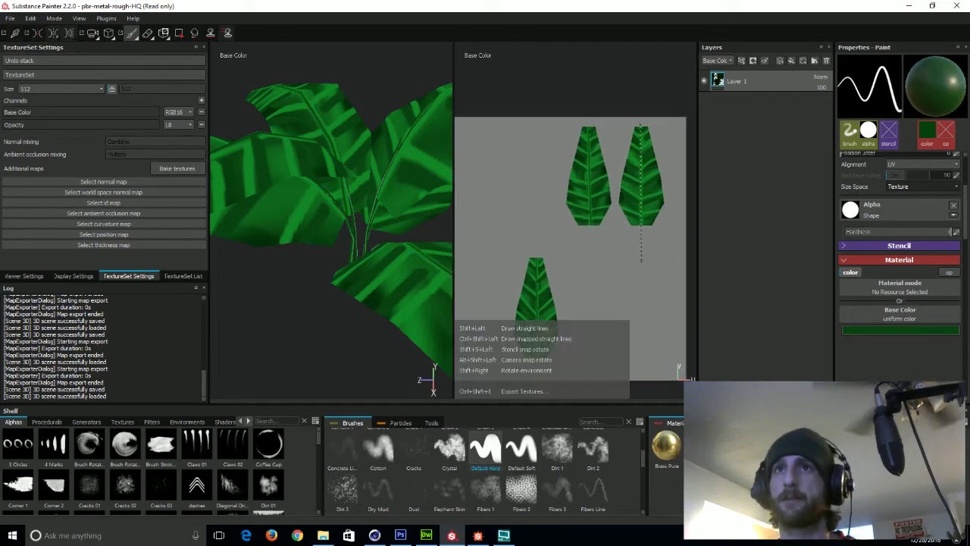
- Smudge the light and dark veins on all three leaf islands and check the whole fern
click(194, 33)
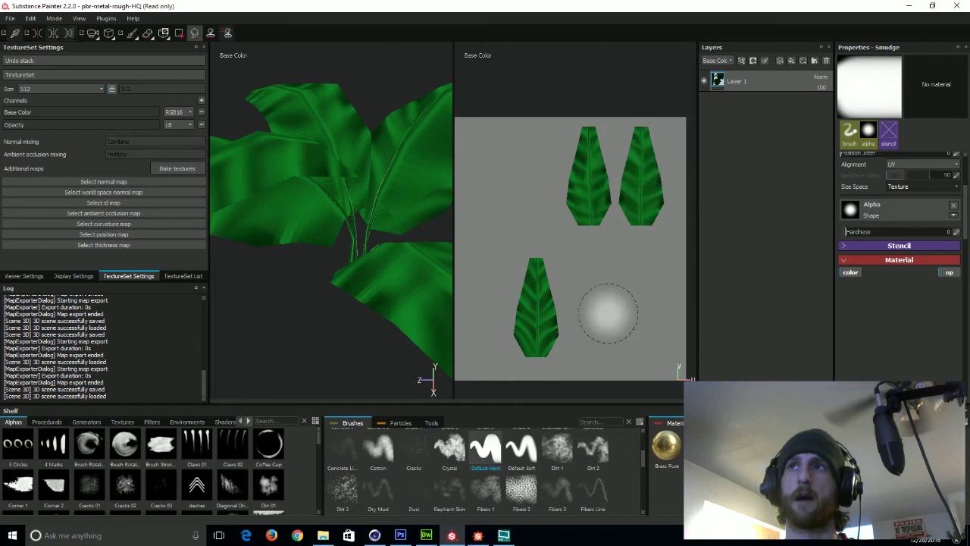
scroll(597, 300, down, 3)
scroll(364, 216, up, 2)
scroll(366, 216, down, 5)
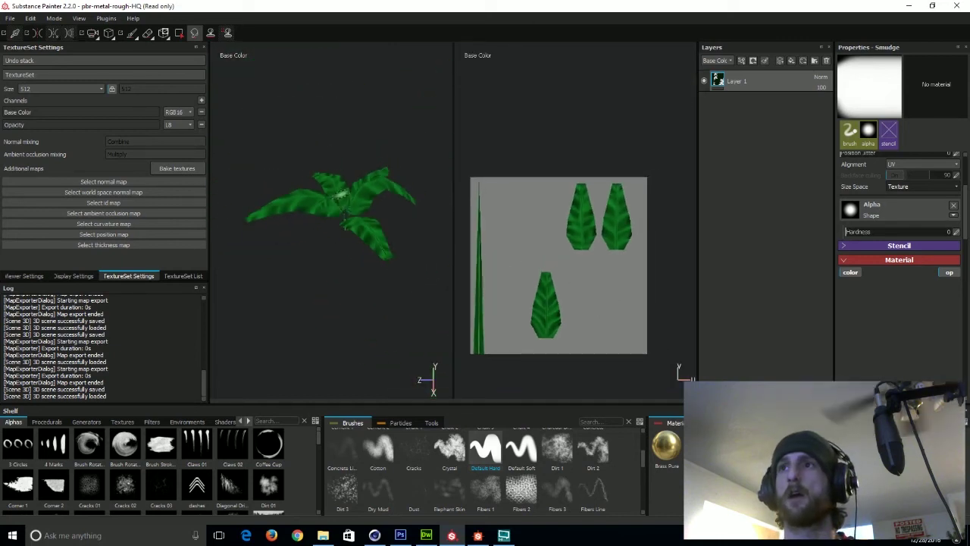
mouse_move(364, 214)
alt+mouse_down()
mouse_move(379, 275)
mouse_move(375, 215)
alt+mouse_up()
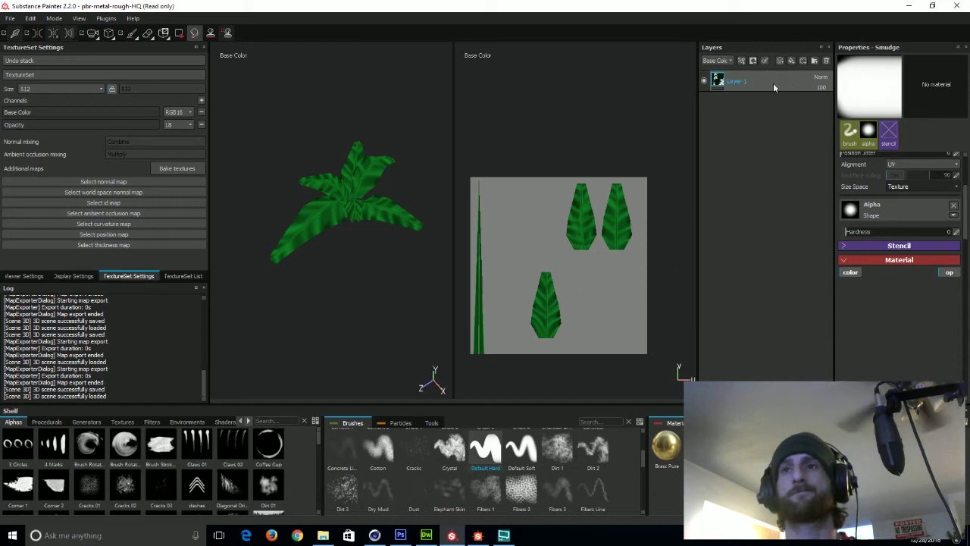
- Add a fill layer affecting only opacity, give it a black mask and display the Opacity channel
click(788, 61)
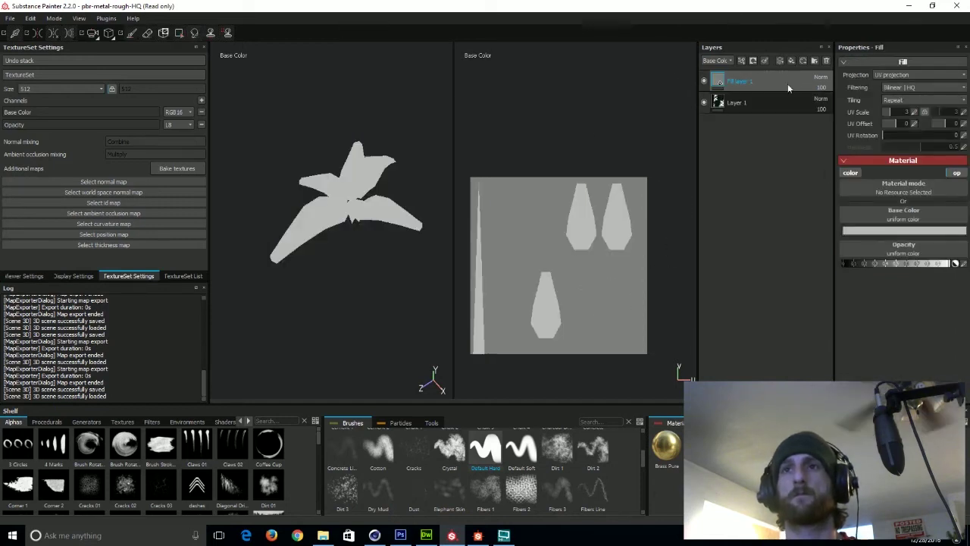
click(850, 173)
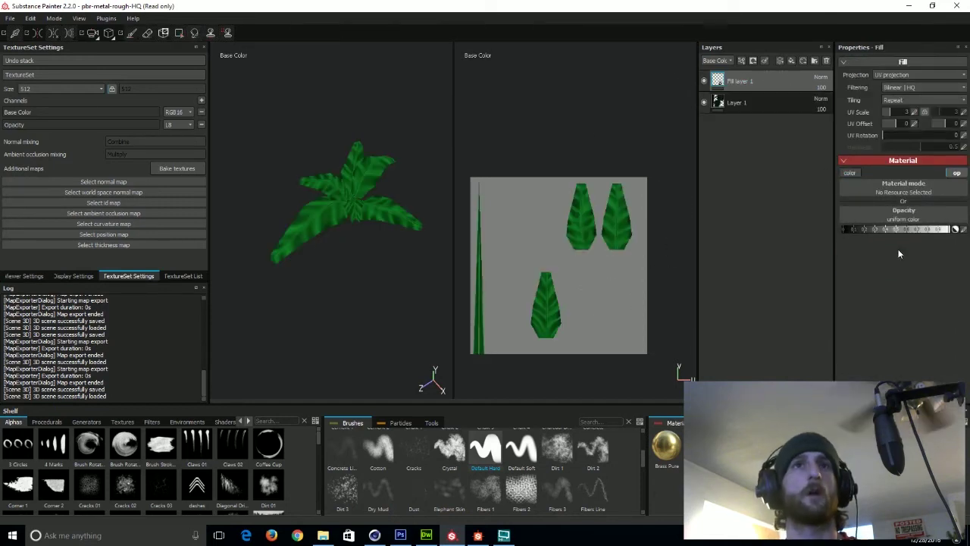
right_click(722, 81)
click(746, 101)
key(c)
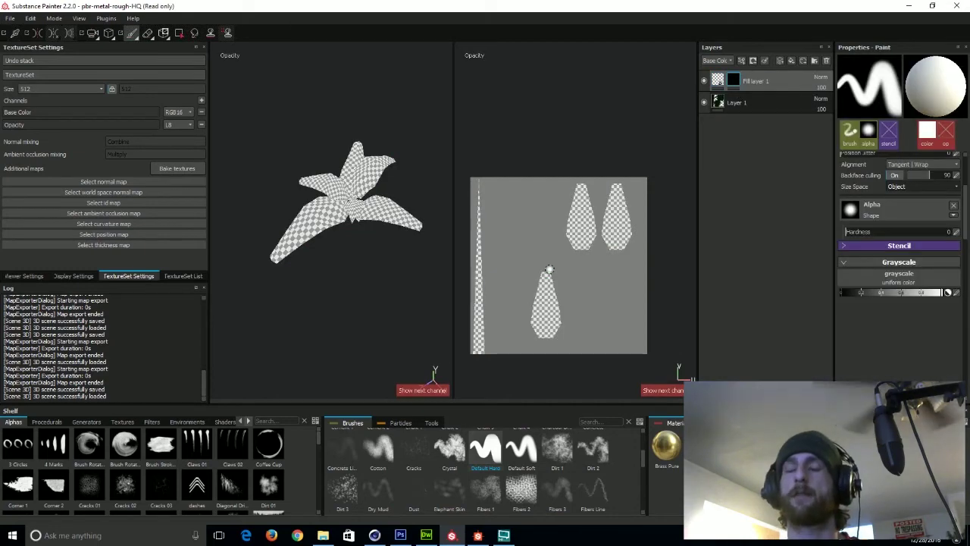
scroll(548, 269, up, 5)
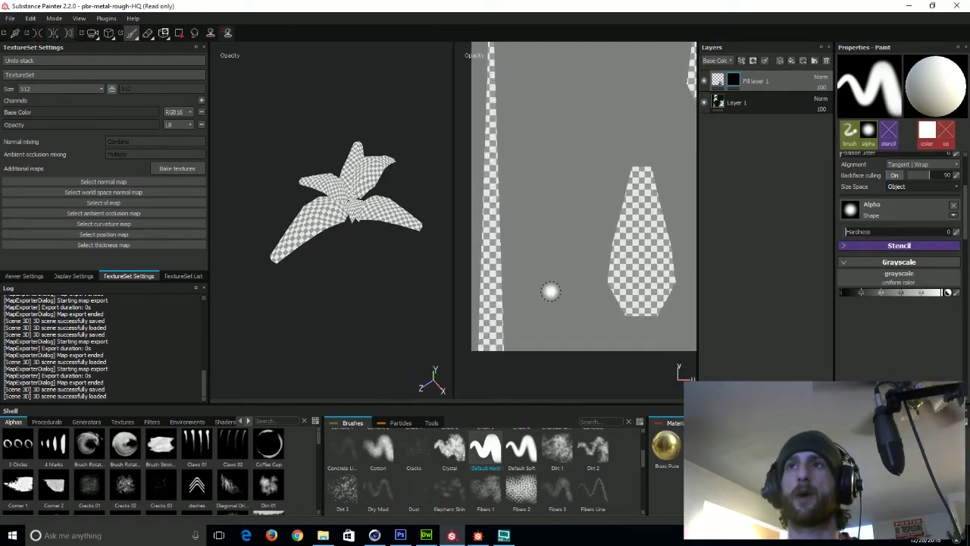
middle_drag(550, 291, 472, 275)
key(x)
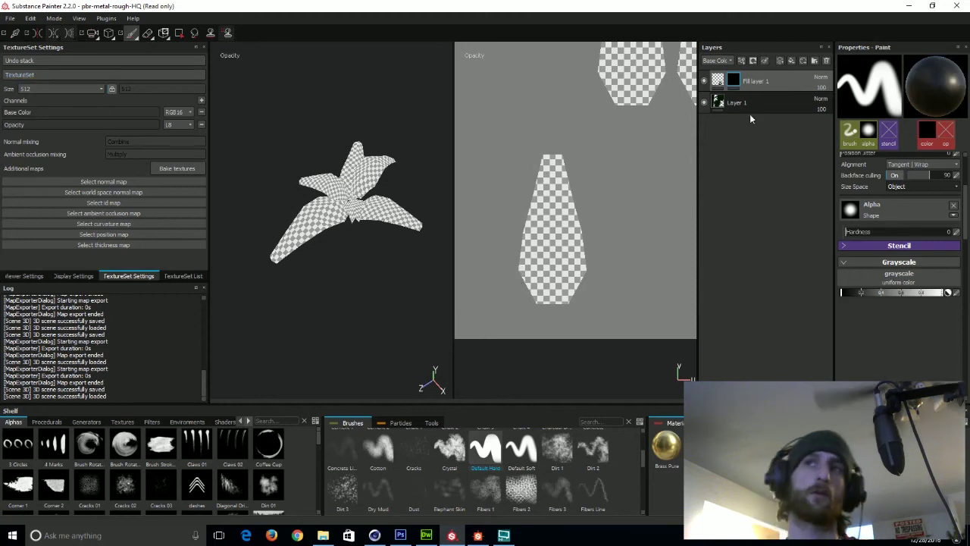
click(720, 81)
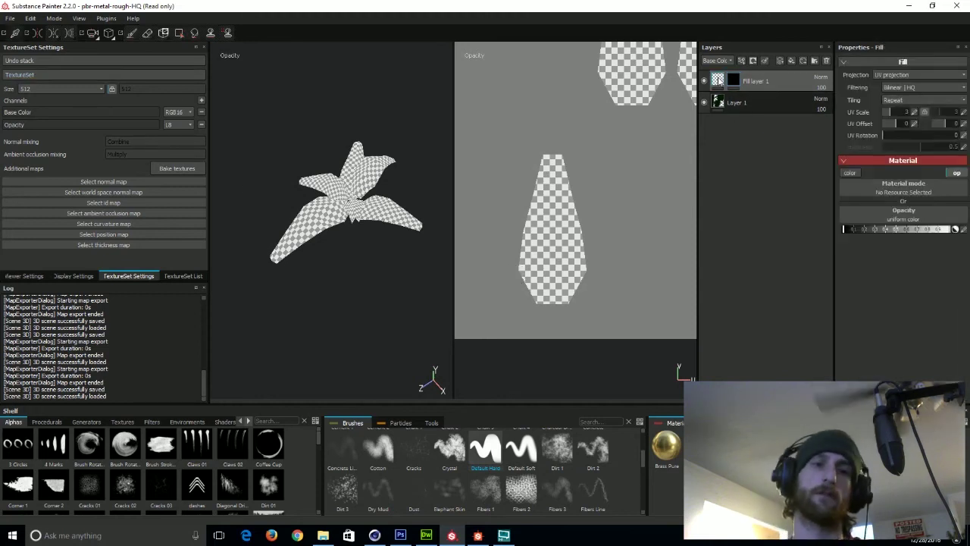
- Add a second fill layer affecting only color, set its base color to black and display the Base Color channel
click(788, 65)
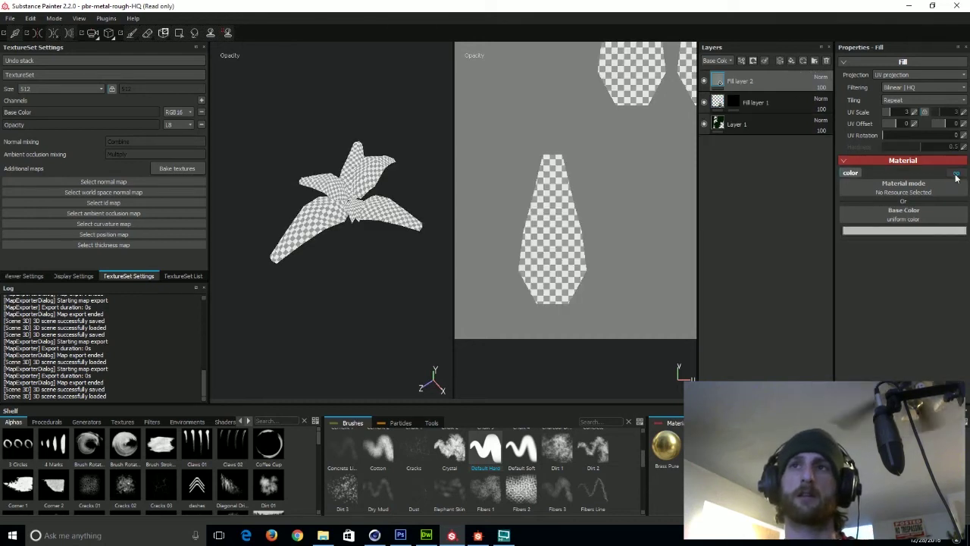
click(871, 230)
drag(794, 190, 789, 263)
click(926, 161)
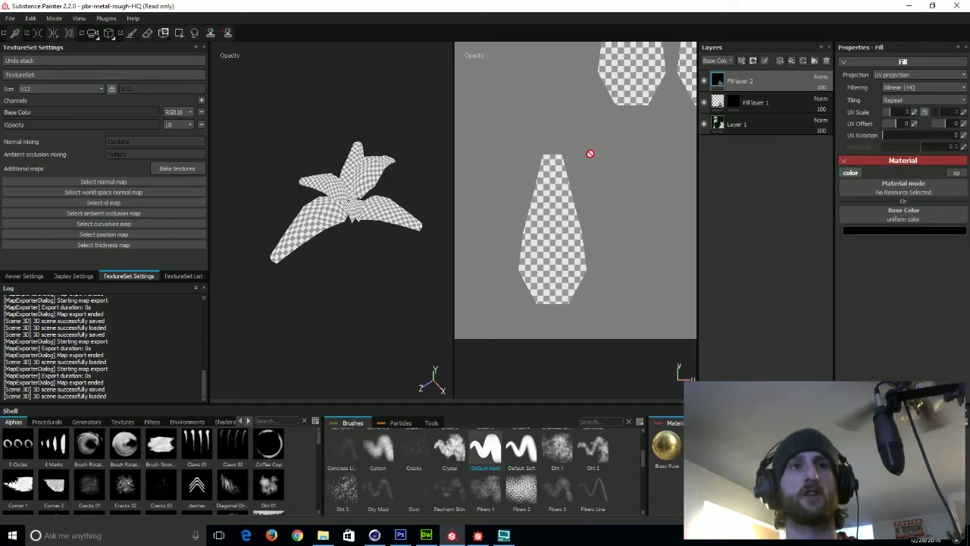
key(c)
alt+middle_drag(574, 189, 547, 216)
scroll(548, 223, up, 1)
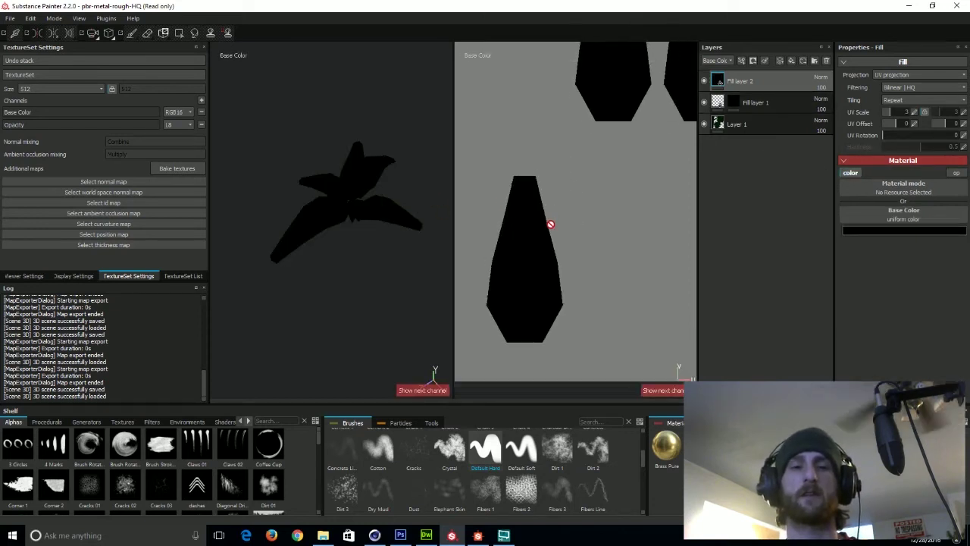
scroll(547, 223, down, 1)
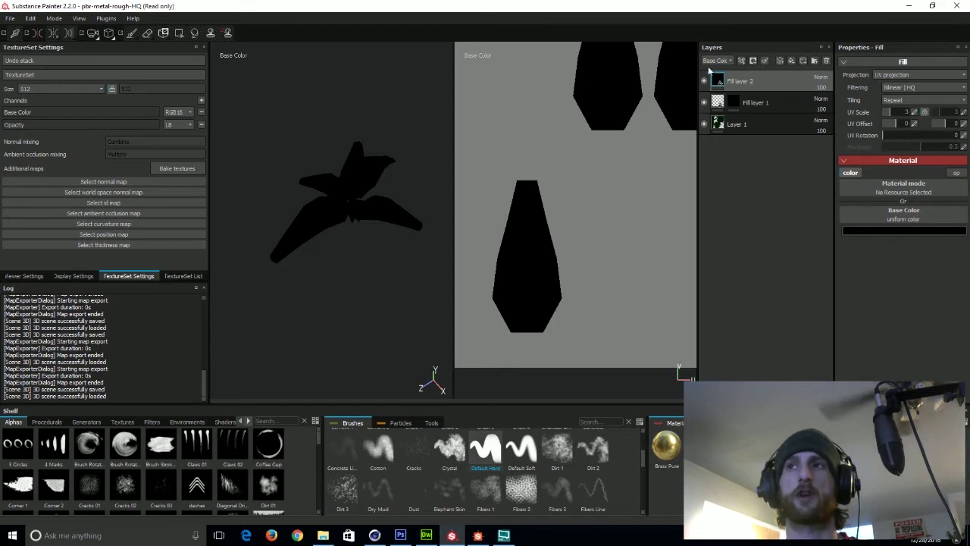
- Add a paint effect to the black fill layer and set the Paint brush color to white
right_click(724, 81)
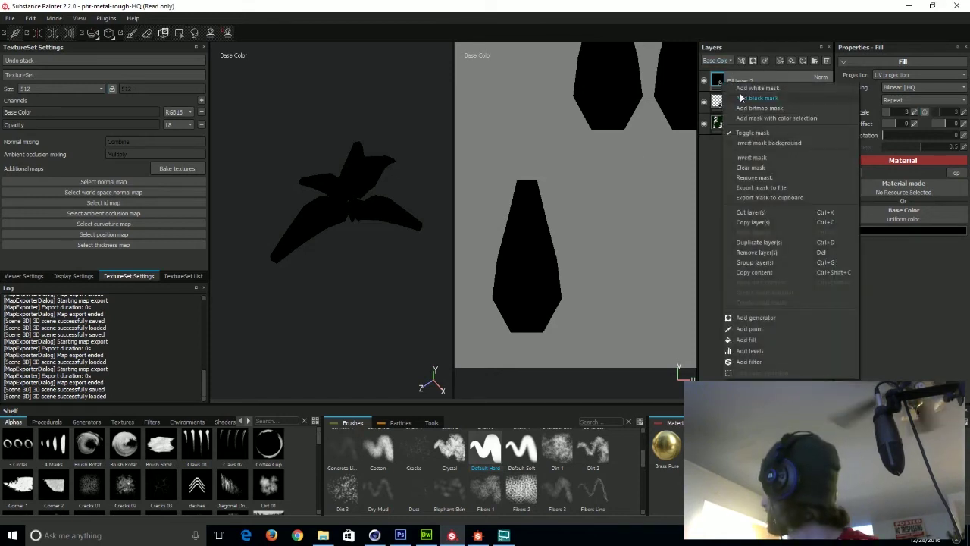
click(764, 330)
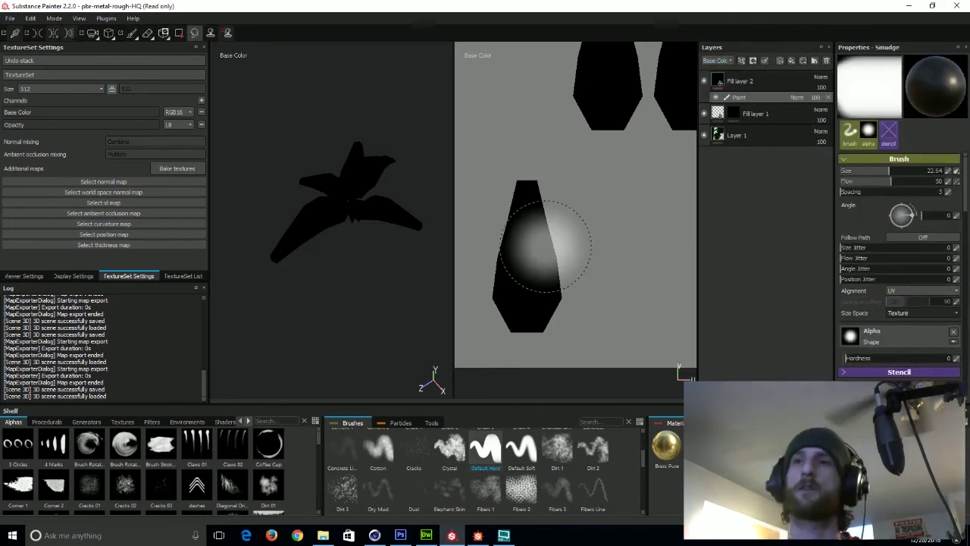
key(1)
scroll(913, 334, down, 2)
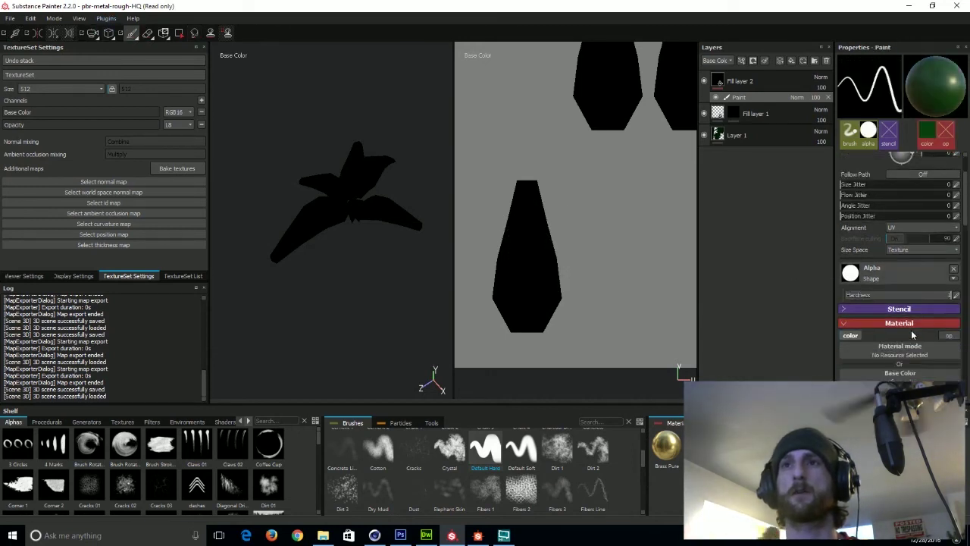
scroll(913, 334, down, 2)
click(901, 331)
drag(814, 307, 788, 285)
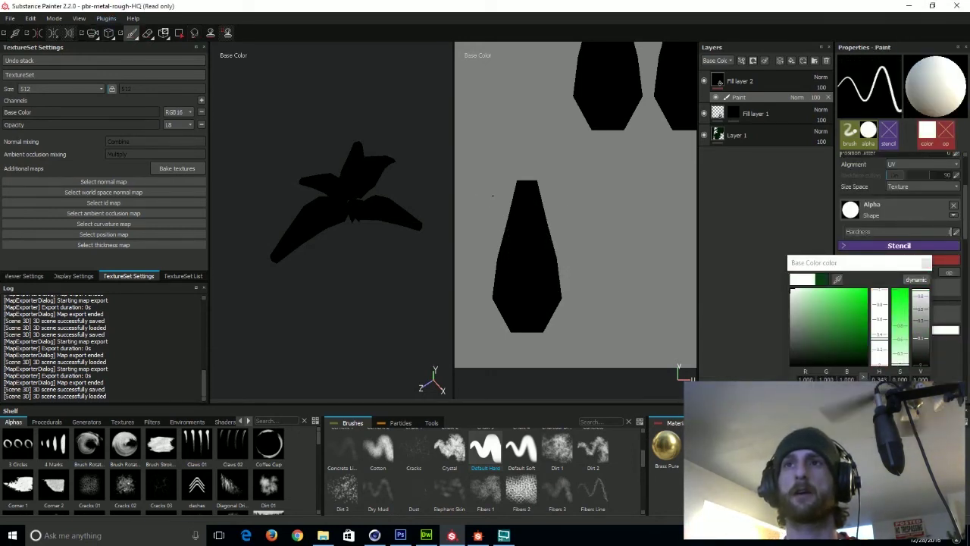
- Set the black fill layer's opacity to 52
click(821, 89)
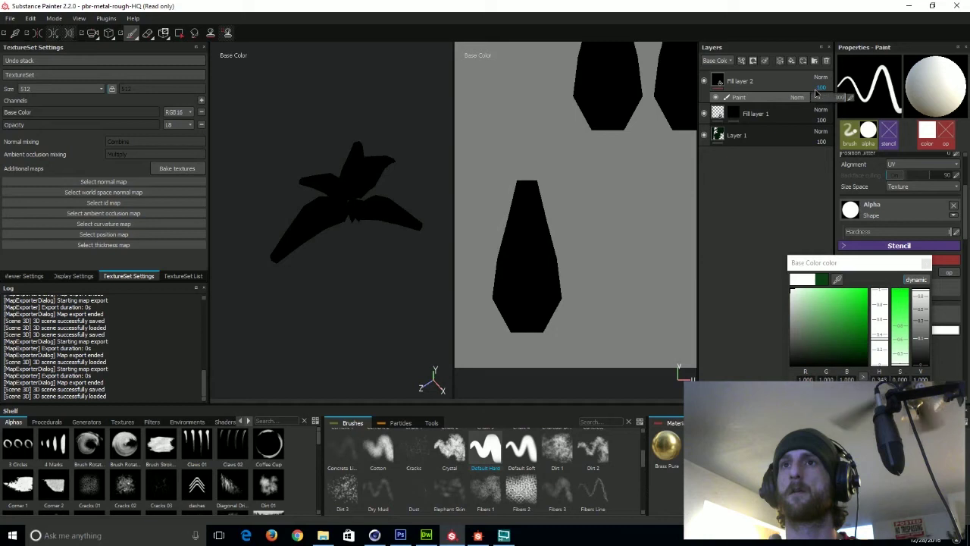
click(823, 98)
click(925, 265)
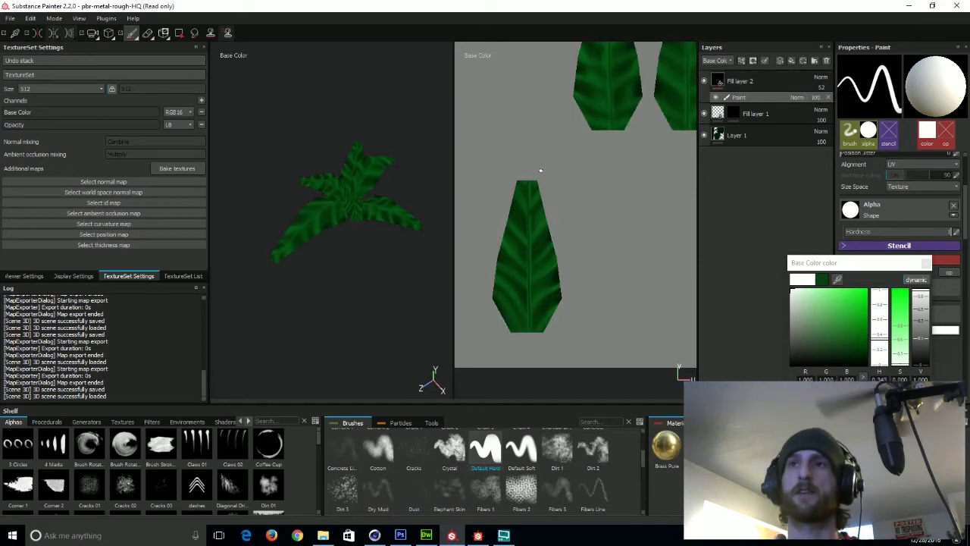
- Paint a white border around the lower leaf from tip to base, enlarging the brush for the rounded base corners
drag(522, 179, 536, 180)
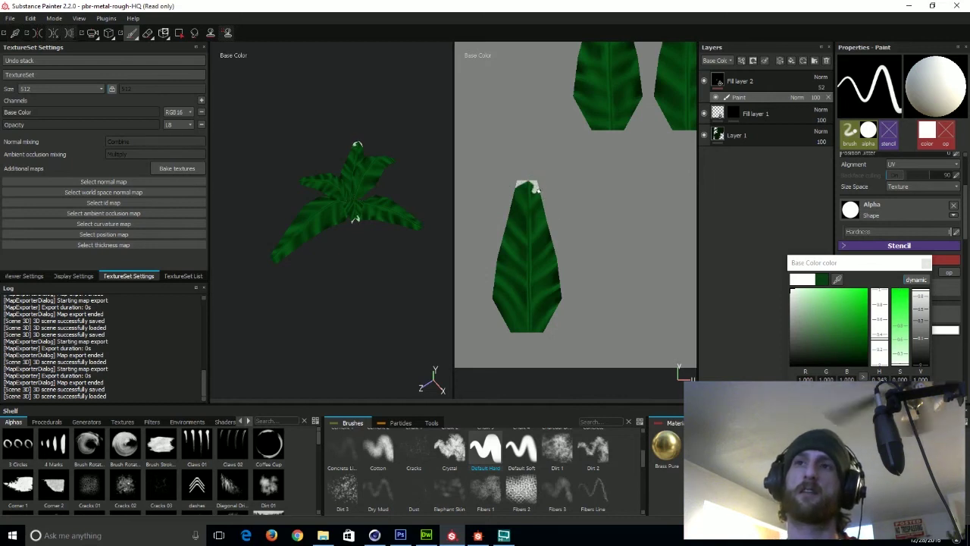
drag(535, 190, 541, 200)
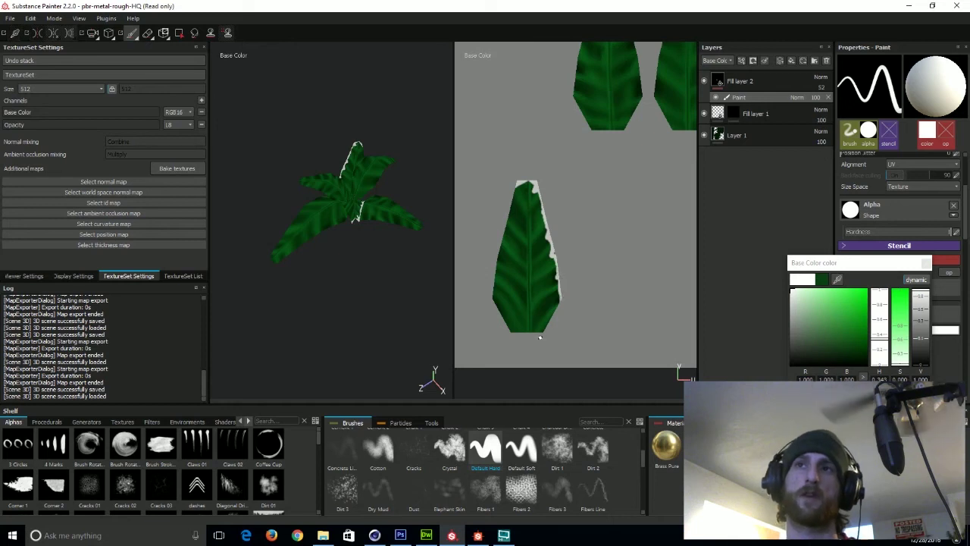
key(bracketright)
key(bracketright)
key(bracketright)
drag(540, 318, 500, 325)
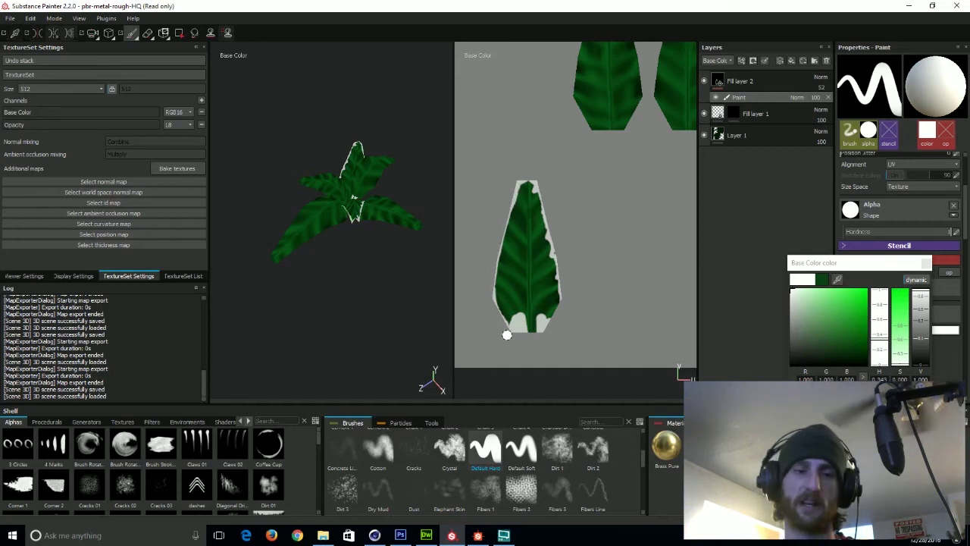
- Paint jagged white notches along both side edges of the lower leaf
middle_drag(574, 329, 554, 313)
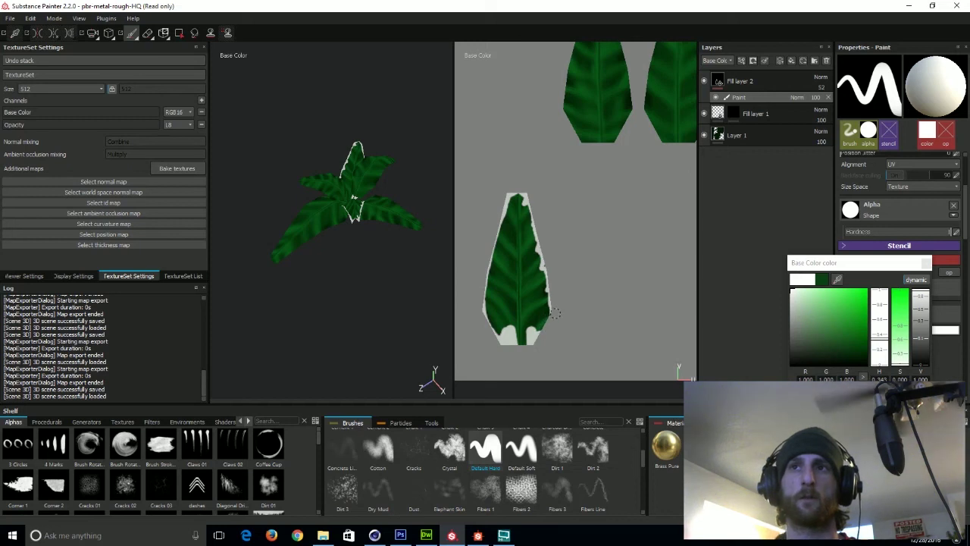
drag(548, 325, 538, 237)
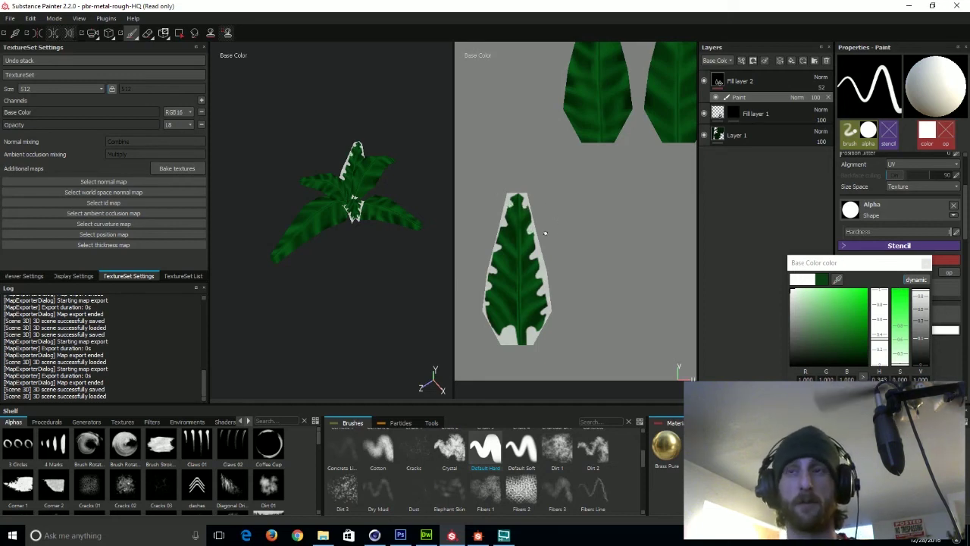
scroll(552, 264, down, 2)
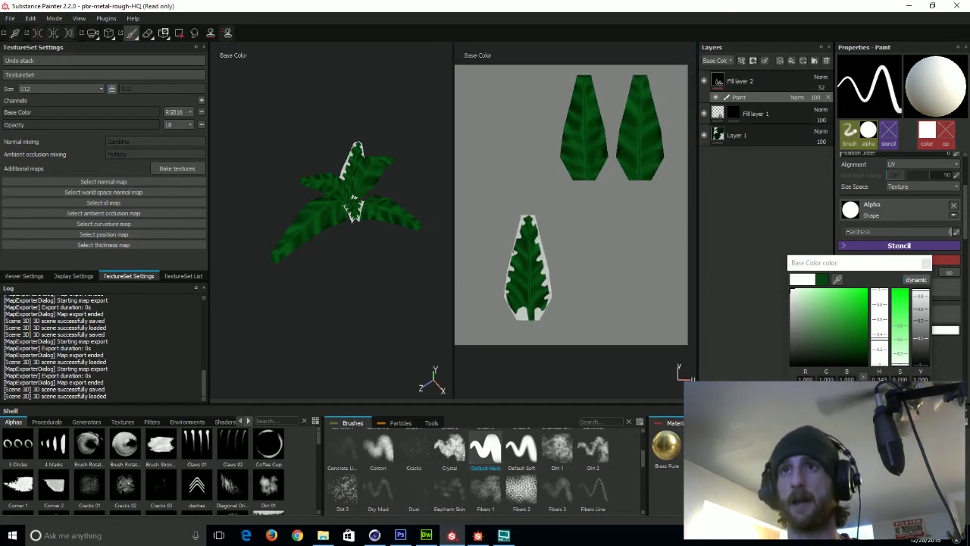
- Paint white borders around the two upper leaves, including large rounded patches at their bases
scroll(522, 235, up, 4)
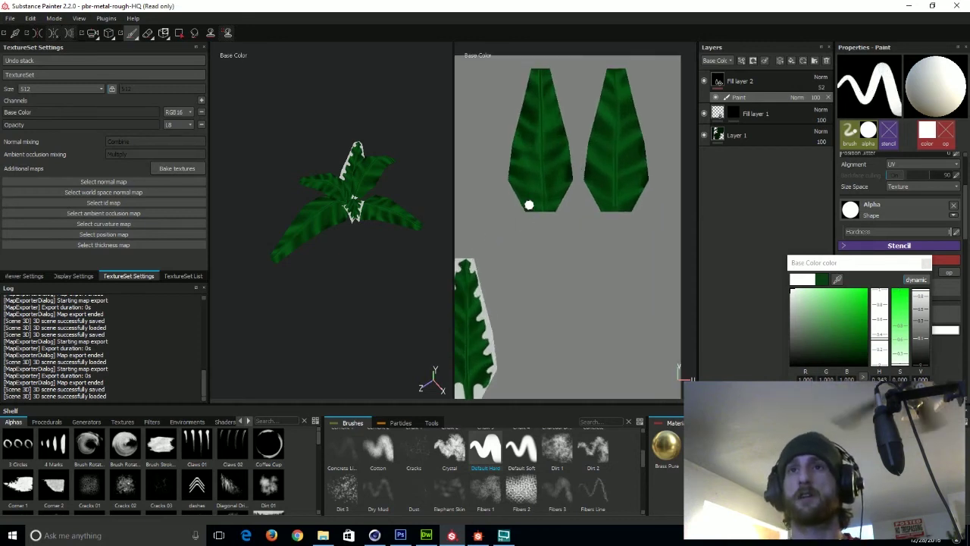
drag(530, 196, 529, 222)
mouse_move(556, 188)
mouse_down()
mouse_move(559, 219)
mouse_move(530, 225)
mouse_move(565, 197)
mouse_move(573, 161)
mouse_up()
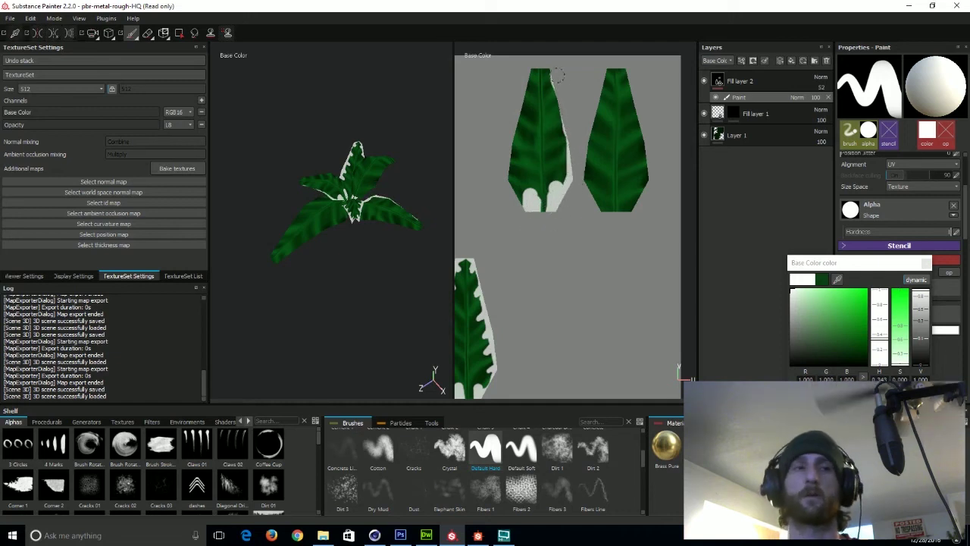
drag(542, 62, 512, 166)
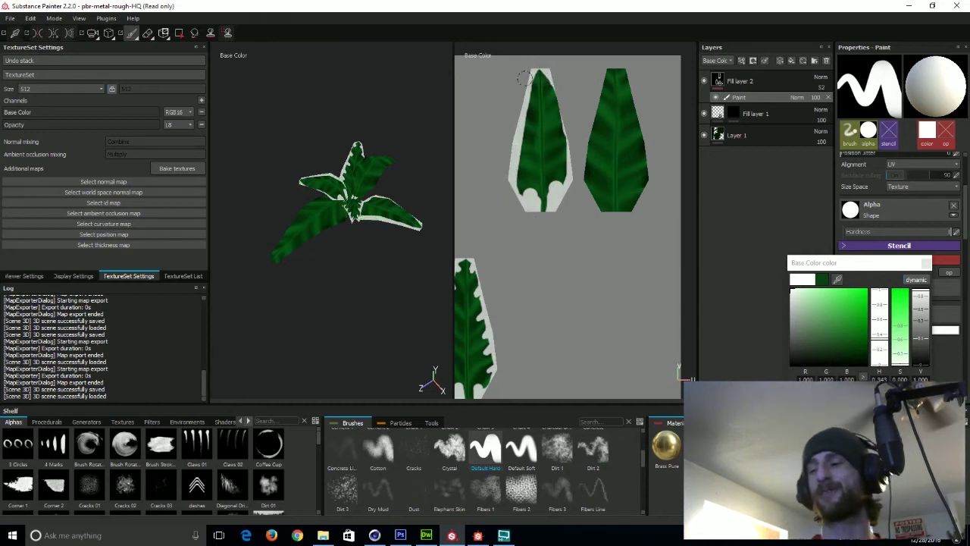
mouse_move(604, 67)
mouse_down()
mouse_move(581, 172)
mouse_move(621, 214)
mouse_move(645, 172)
mouse_move(644, 133)
mouse_up()
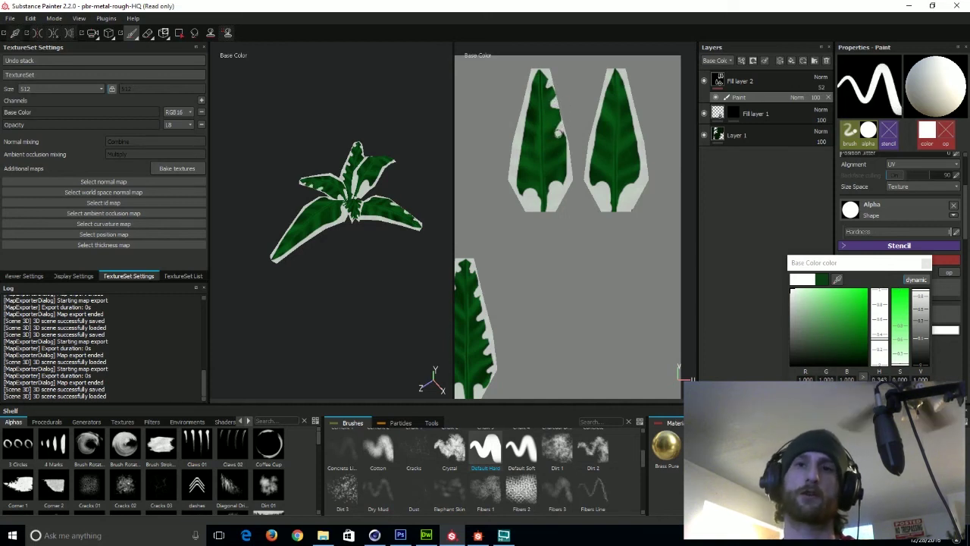
- Paint jagged white notches along the edges of both upper leaves with a smaller brush
key(bracketleft)
key(bracketleft)
key(])
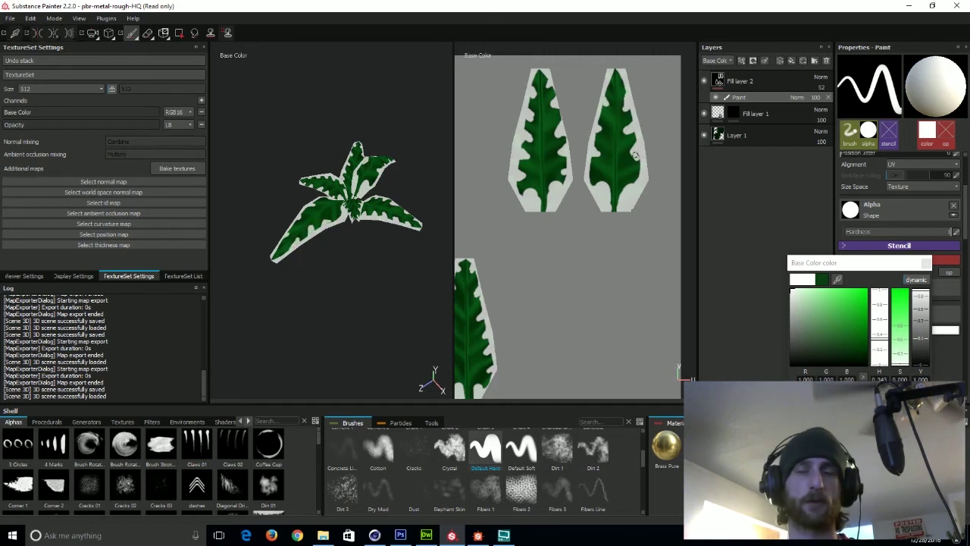
alt+drag(380, 275, 374, 233)
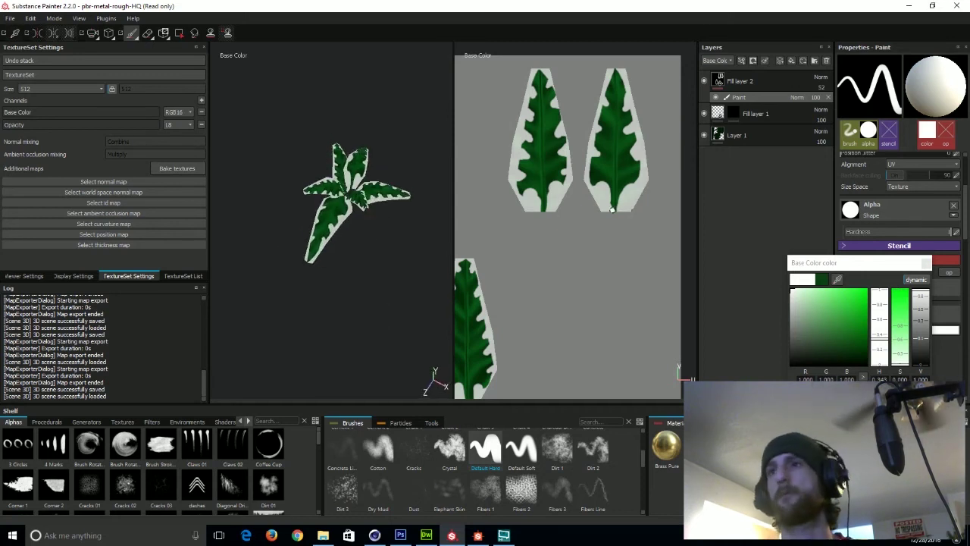
- Try erasing the white paint near the bases of the upper leaves with the soft Eraser
click(147, 33)
mouse_move(595, 180)
mouse_down()
mouse_move(625, 187)
mouse_move(565, 182)
mouse_move(620, 188)
mouse_up()
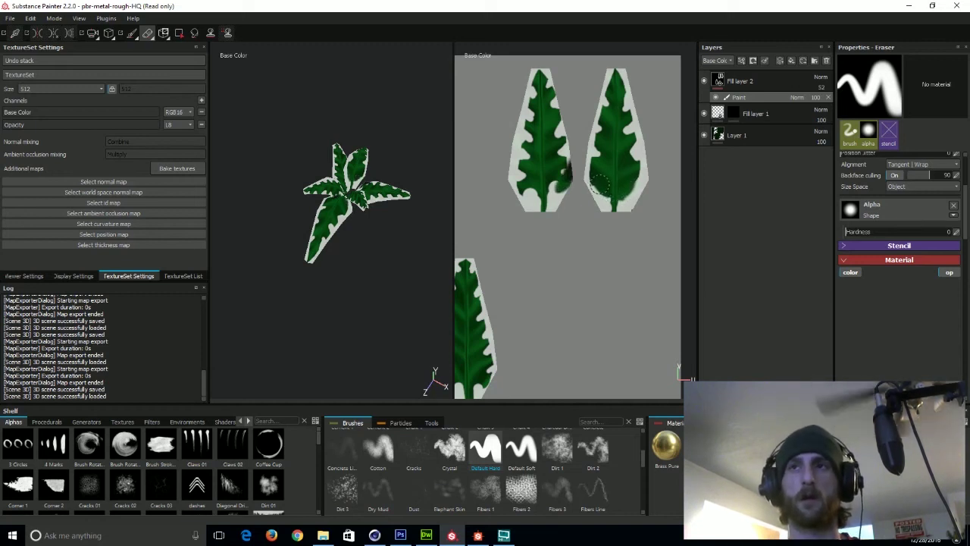
key(ctrl+z)
key(ctrl+z)
key(ctrl+z)
- Give the Eraser the Default Hard brush with UV alignment and Texture size space
click(497, 451)
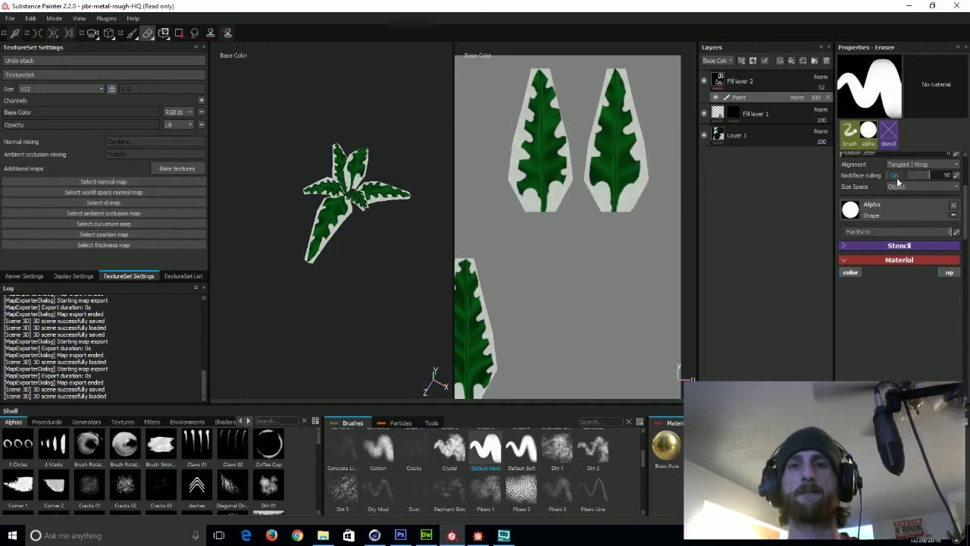
click(908, 165)
click(910, 192)
click(918, 186)
click(898, 210)
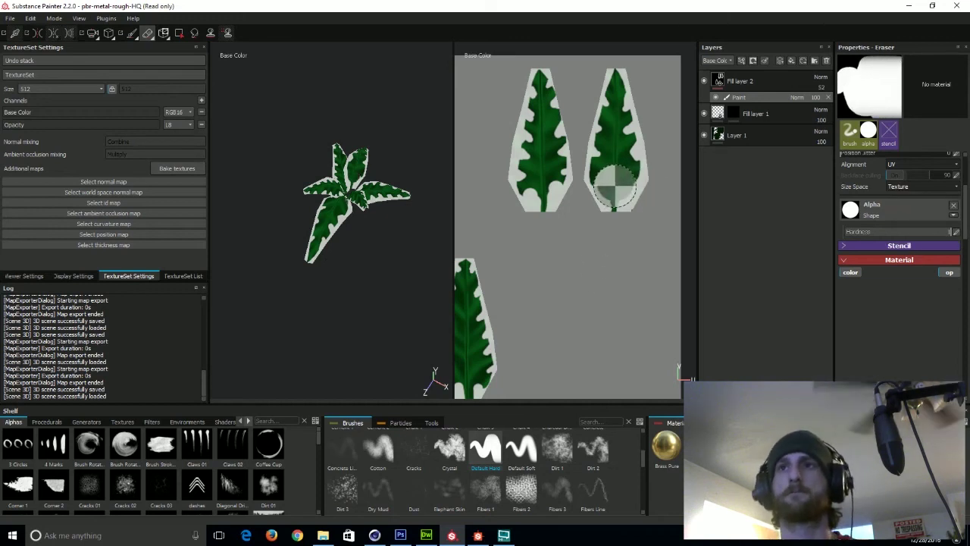
- Erase the white patches at the bases of all three leaves with a large round eraser
click(618, 204)
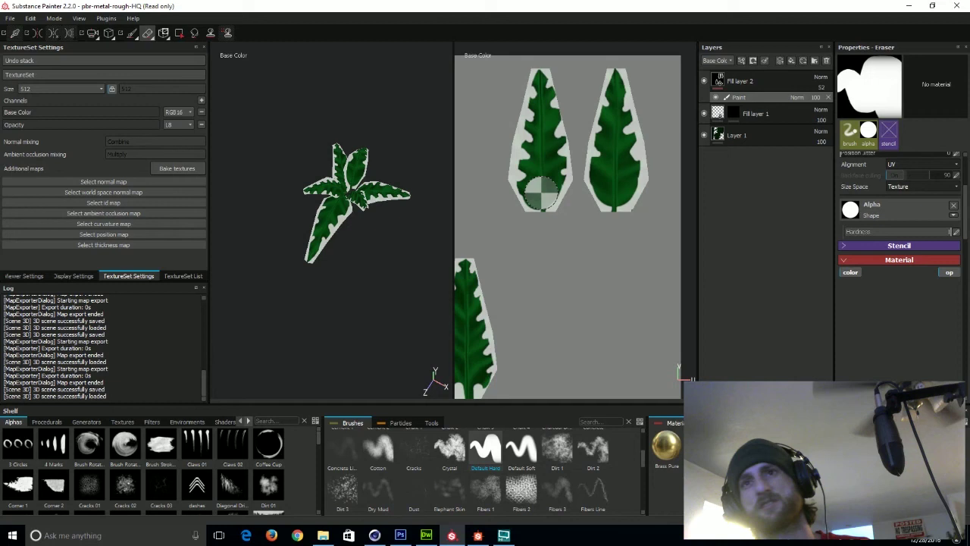
alt+middle_drag(540, 283, 620, 211)
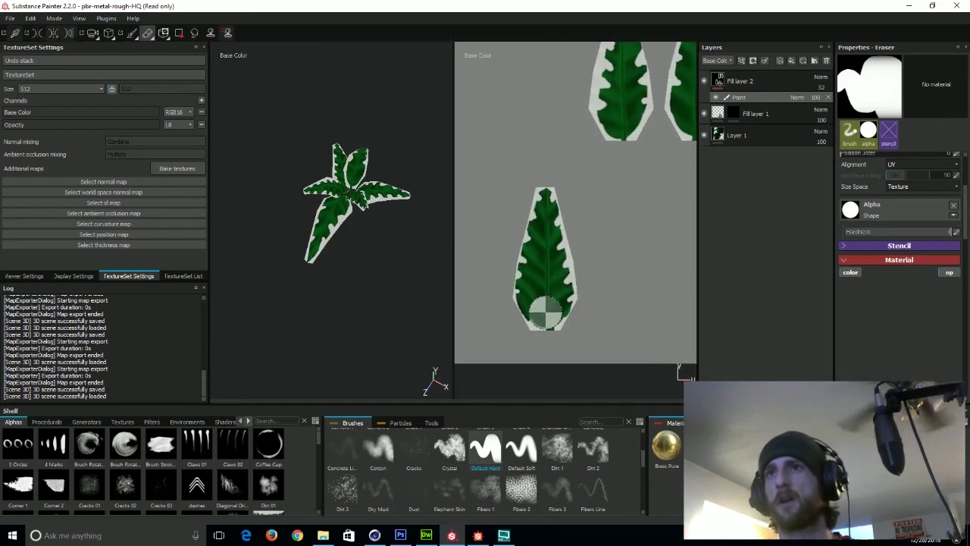
scroll(595, 273, down, 4)
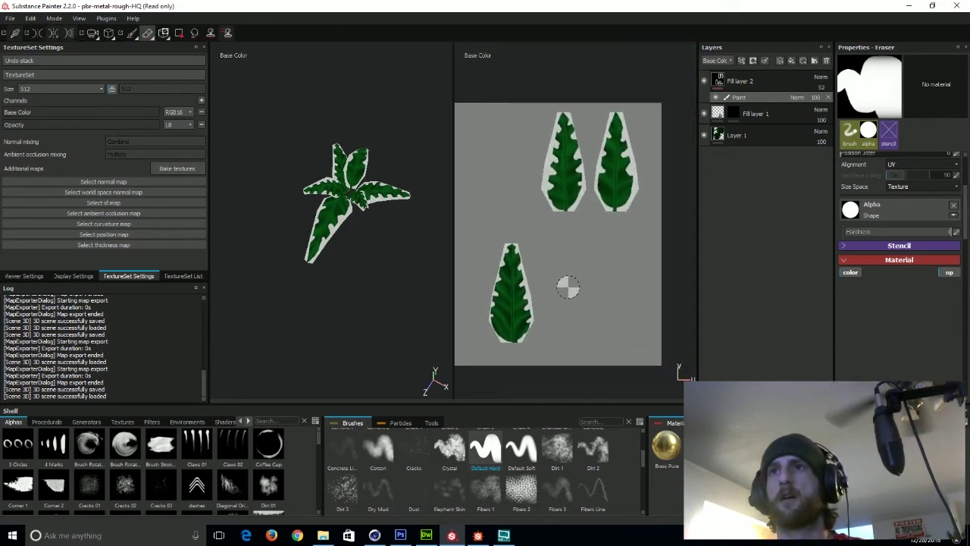
scroll(570, 282, up, 1)
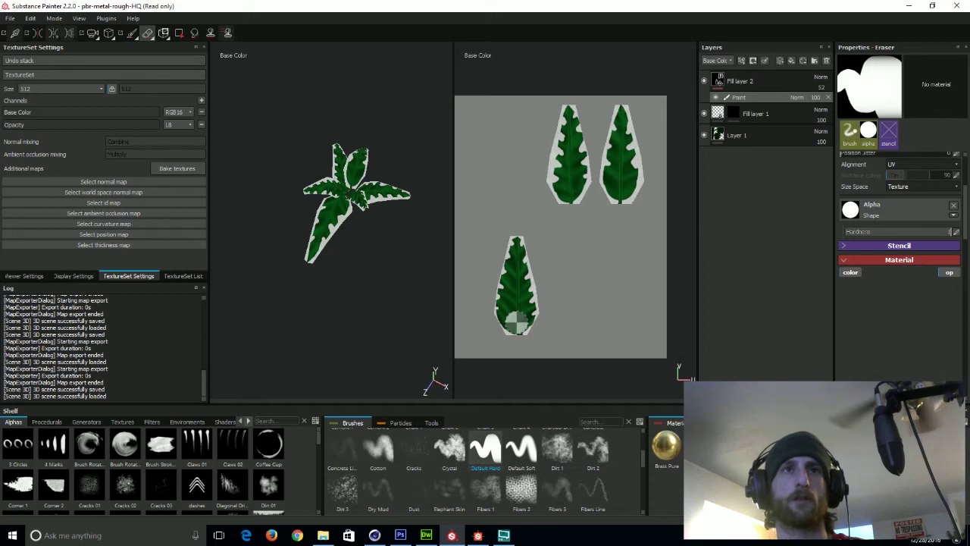
scroll(588, 313, down, 1)
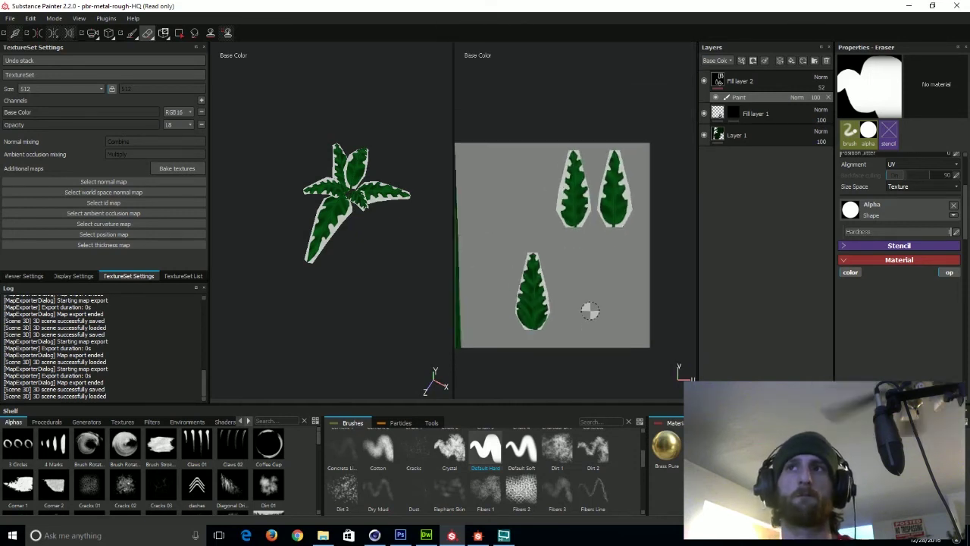
- Try to transfer the painted leaf shape from Fill layer 2 to the mask of Fill layer 1
right_click(713, 80)
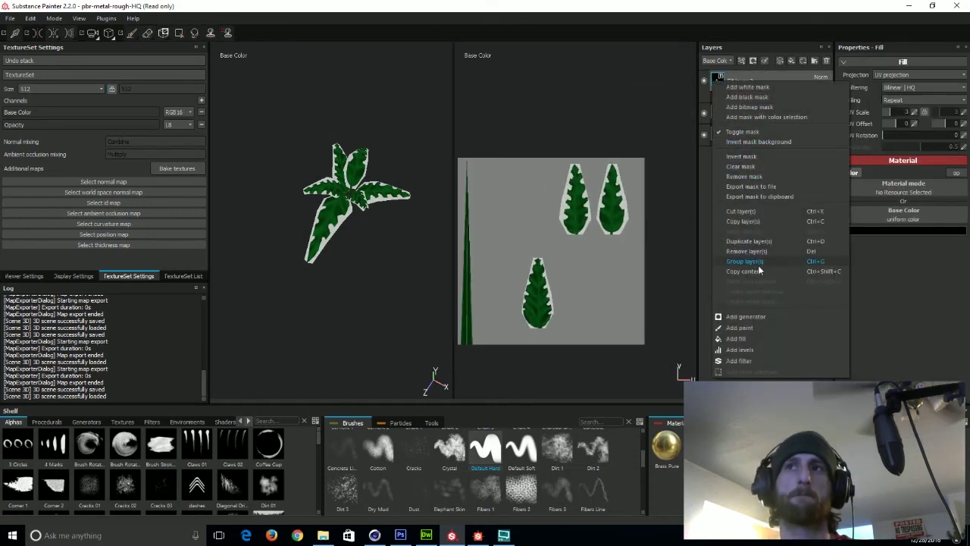
click(746, 222)
right_click(735, 110)
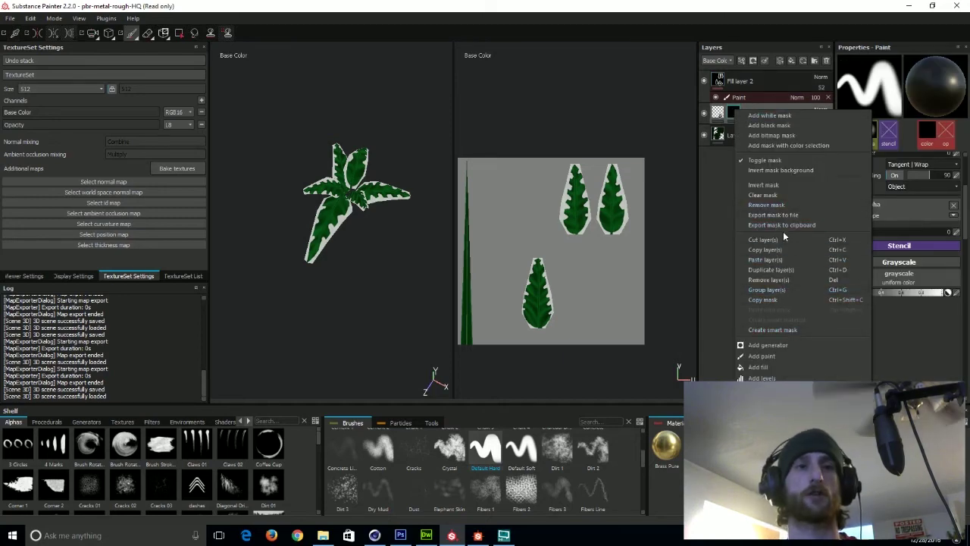
click(730, 192)
right_click(713, 80)
click(750, 250)
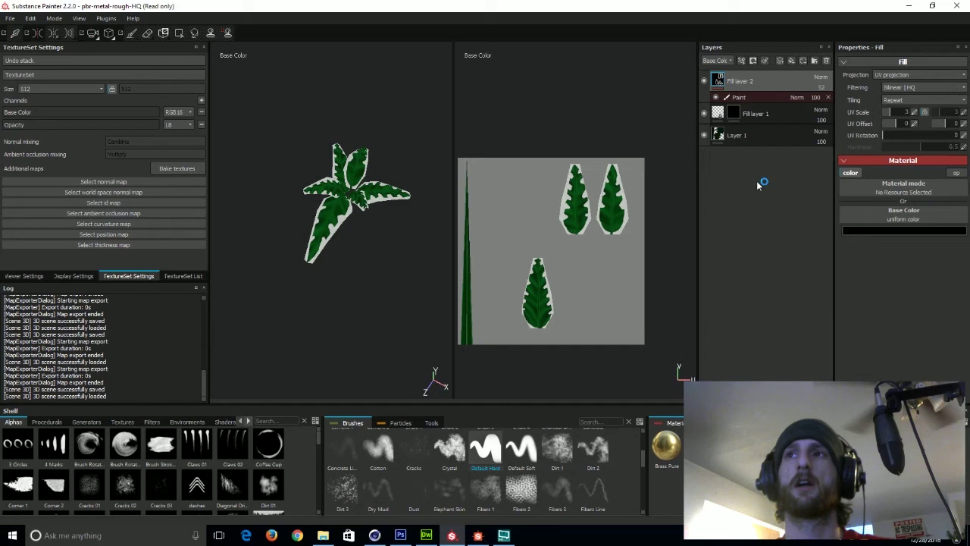
right_click(735, 84)
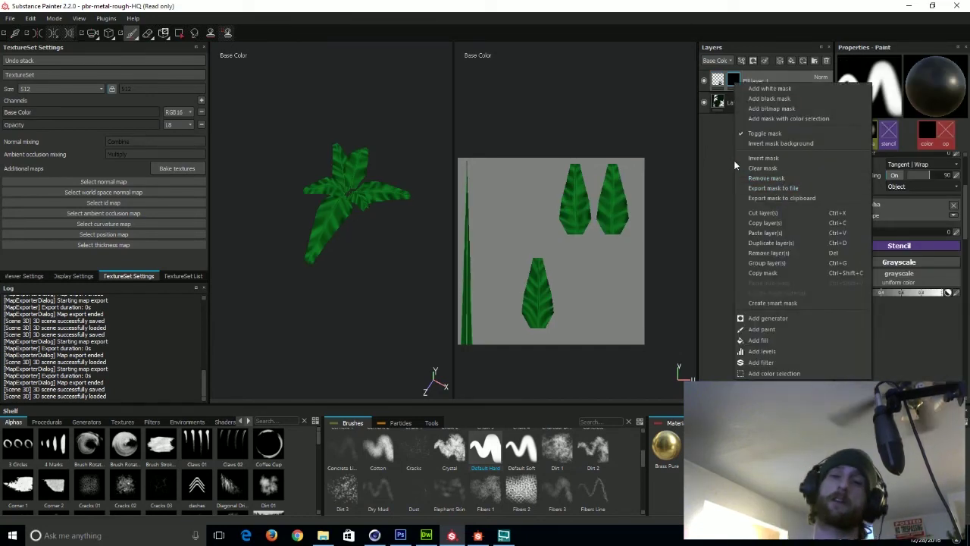
click(728, 158)
key(ctrl+z)
right_click(718, 80)
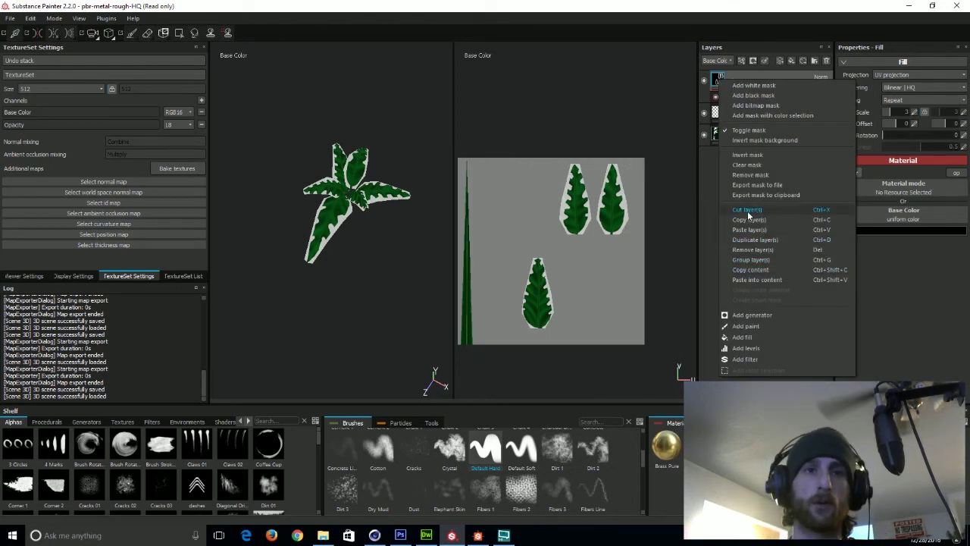
click(725, 176)
right_click(743, 97)
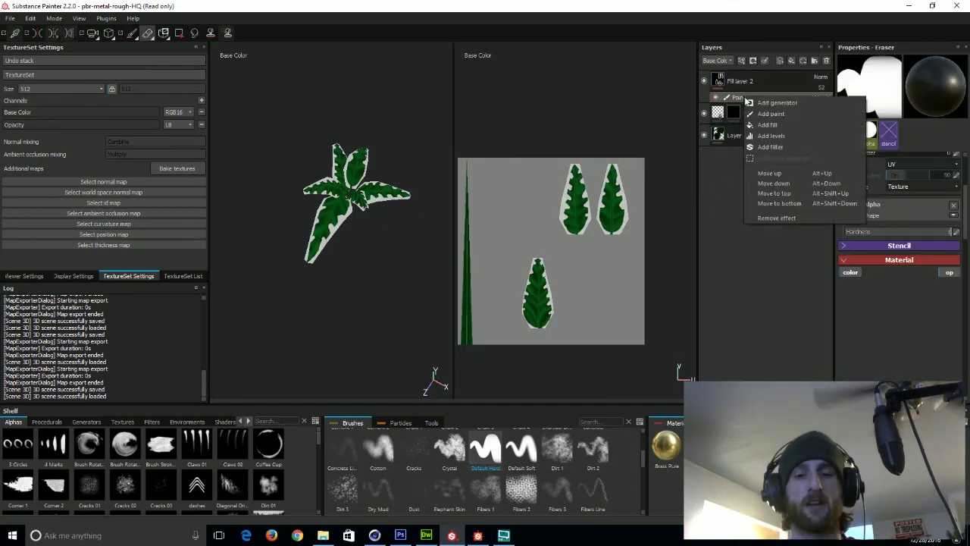
click(716, 82)
click(717, 81)
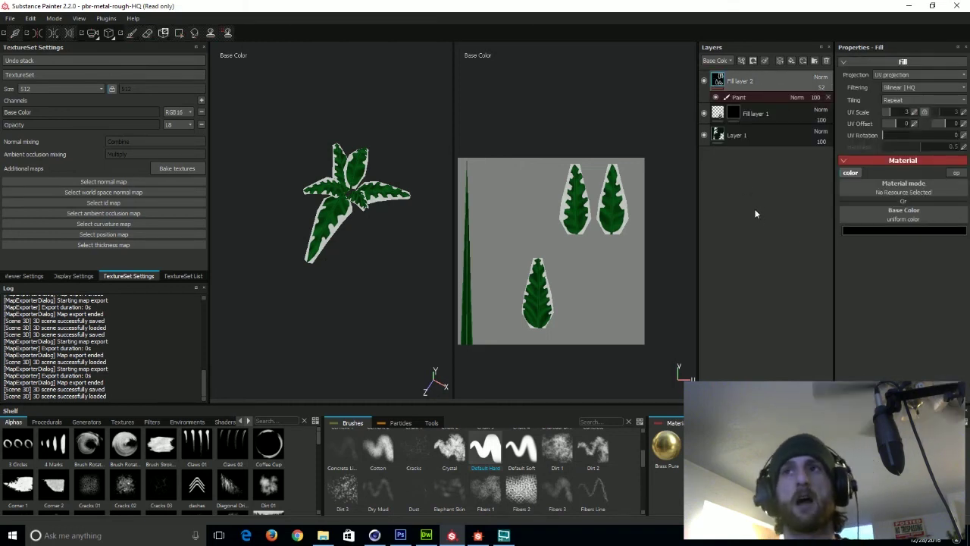
mouse_move(734, 113)
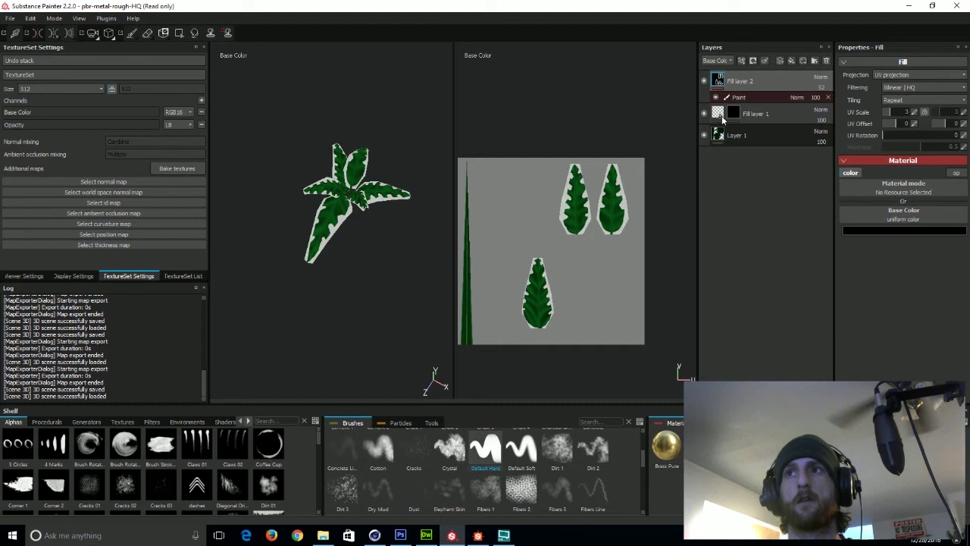
key(e)
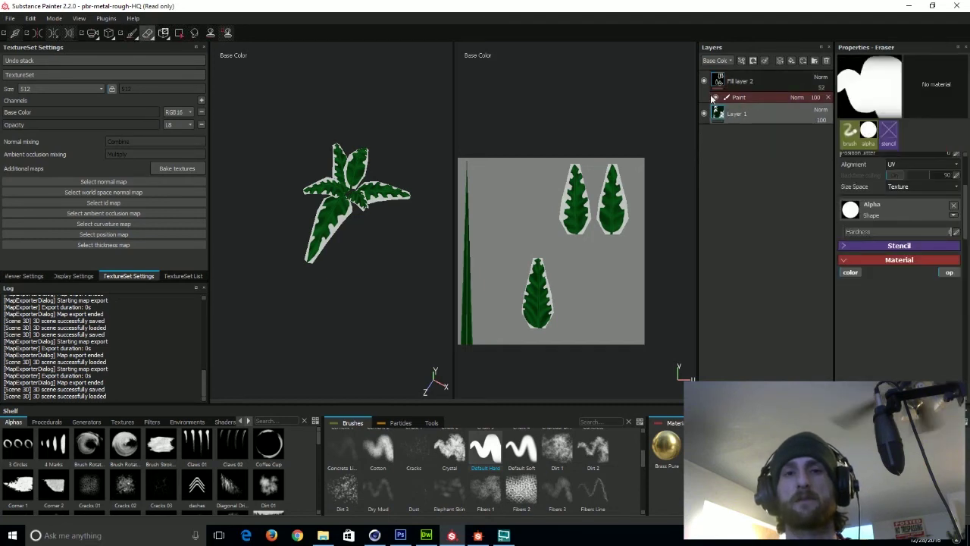
key(b)
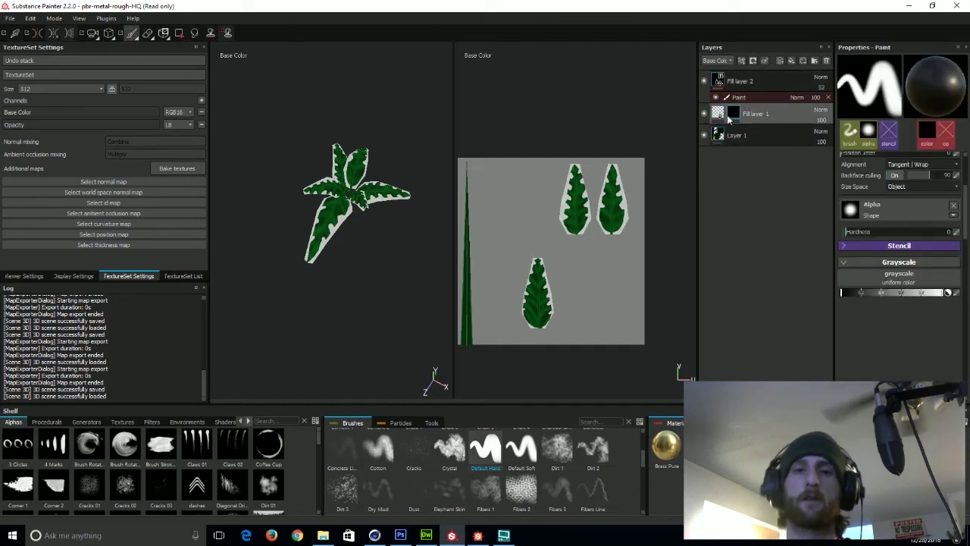
- Remove the mask from Fill layer 1 and make the layer affect only color instead of opacity
right_click(728, 116)
click(776, 202)
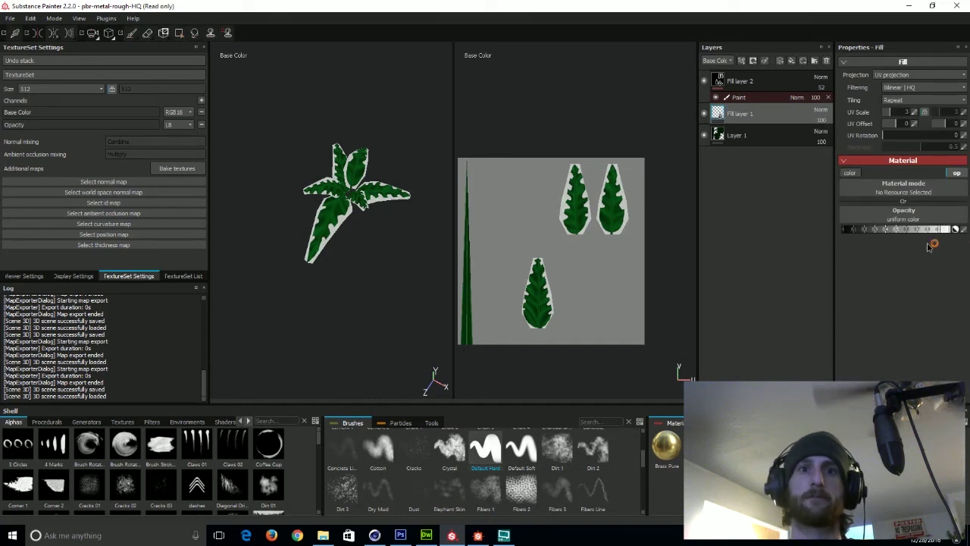
click(955, 173)
click(852, 174)
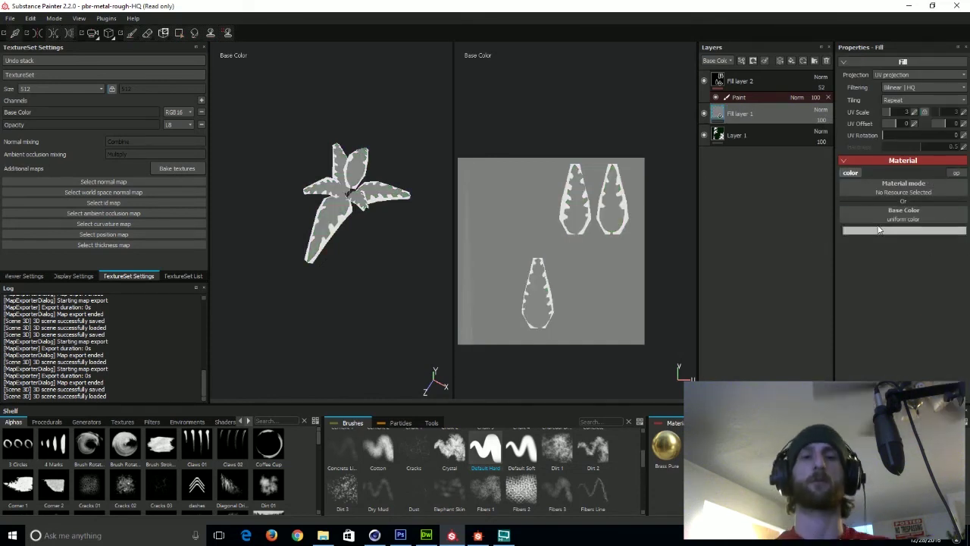
- Set the base color of Fill layer 1 to white and remove the Opacity channel from the texture set
click(878, 231)
click(201, 125)
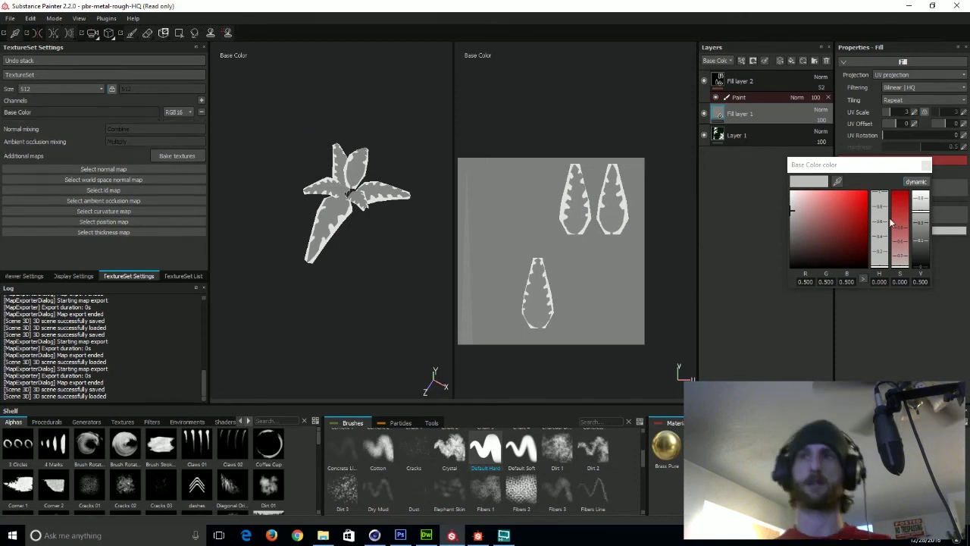
click(923, 165)
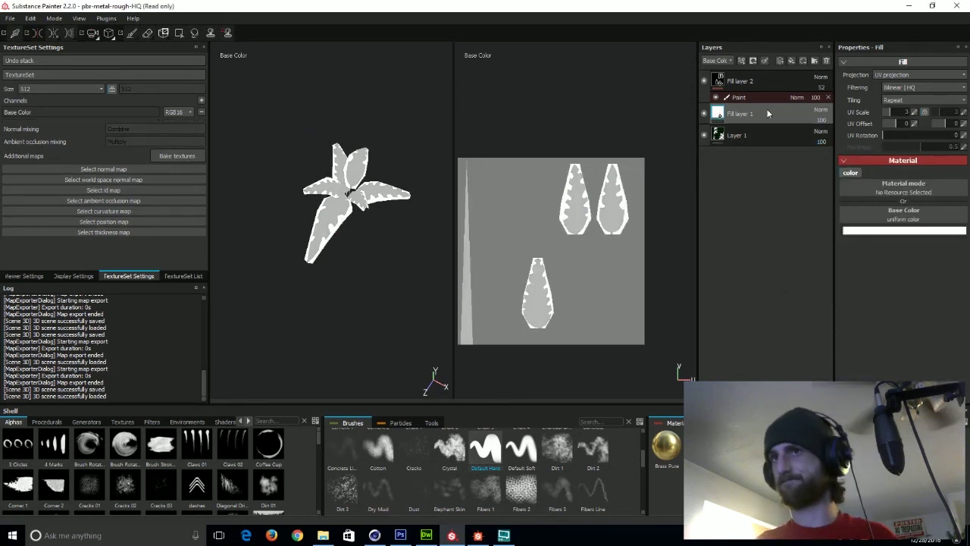
mouse_move(593, 113)
alt+middle_down()
mouse_move(624, 108)
mouse_move(611, 117)
alt+middle_up()
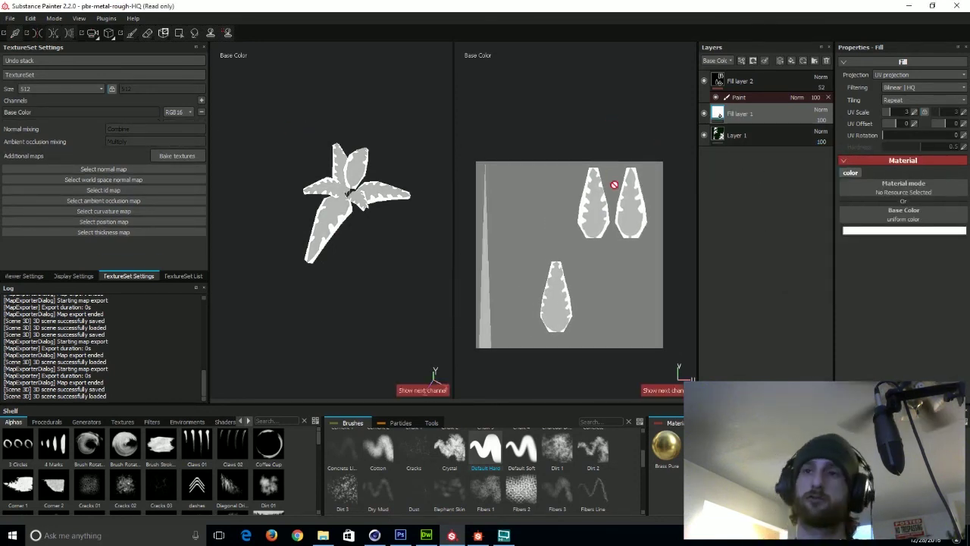
- Set the opacity of Fill layer 2 to 100 and select Fill layer 1
click(780, 76)
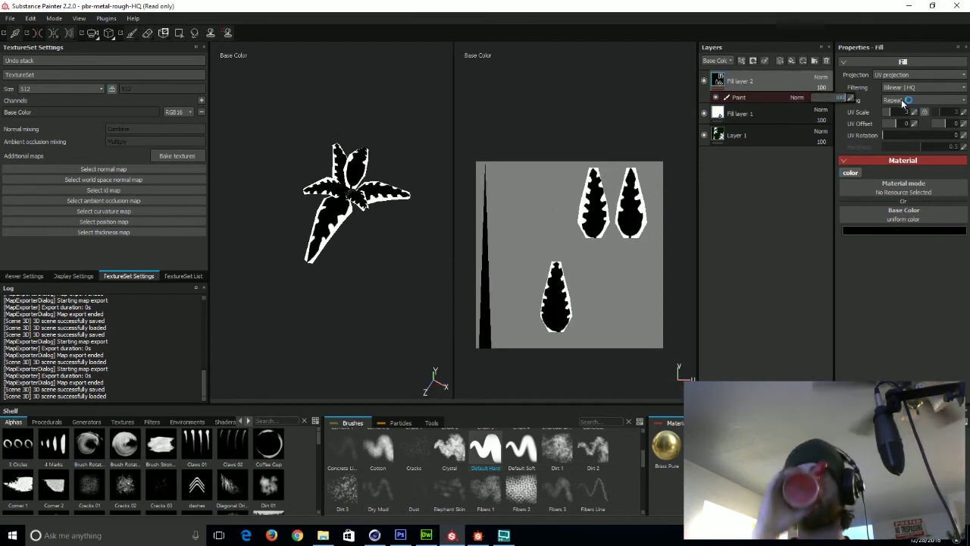
click(777, 120)
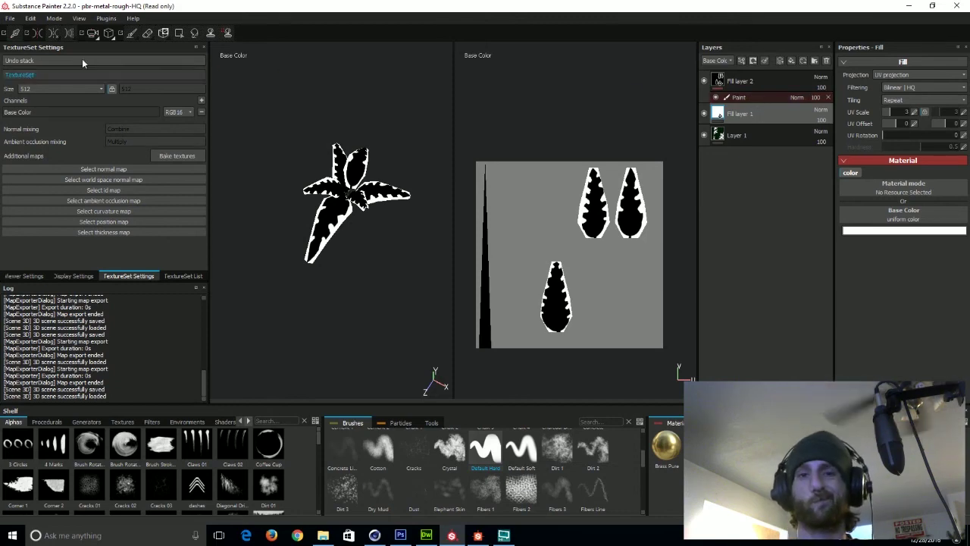
- Start a texture export and browse for its output folder to WarBlocks/Plants/Ground_Plants/Fern_Type_A on drive G
click(10, 17)
click(34, 162)
click(449, 130)
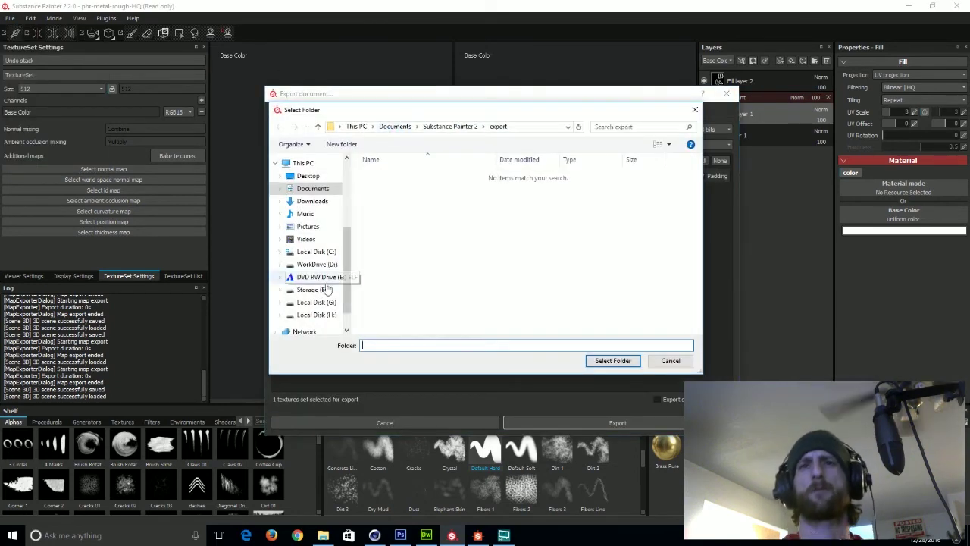
click(316, 315)
click(404, 219)
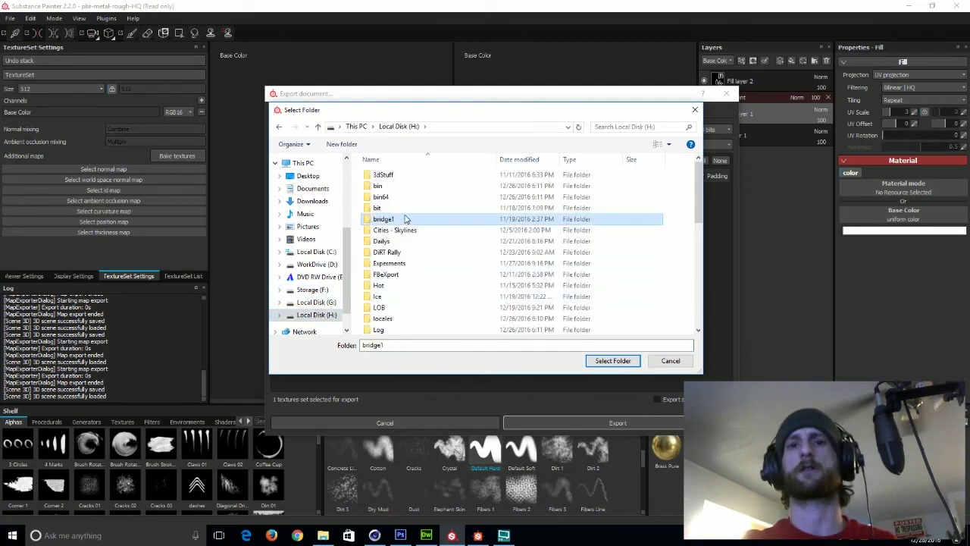
click(316, 301)
double_click(391, 282)
double_click(559, 186)
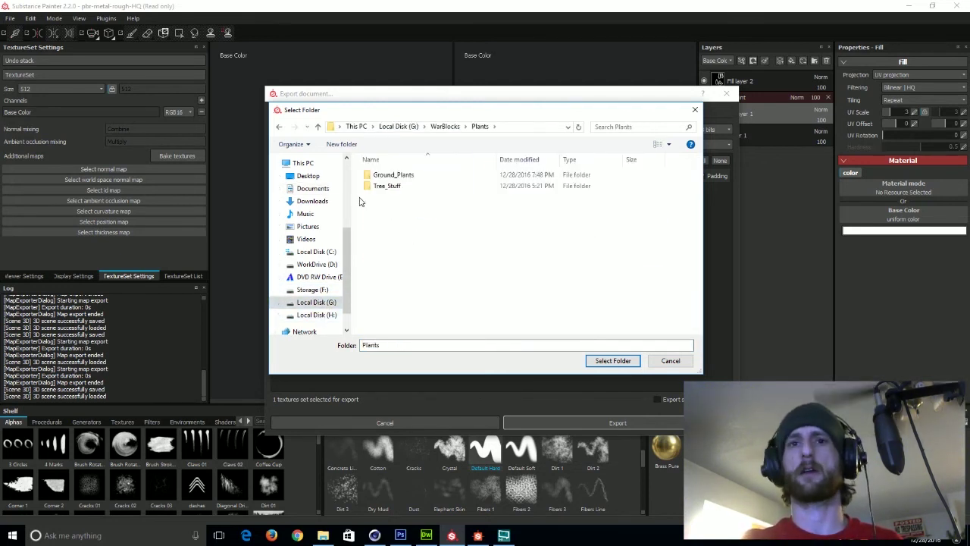
double_click(399, 175)
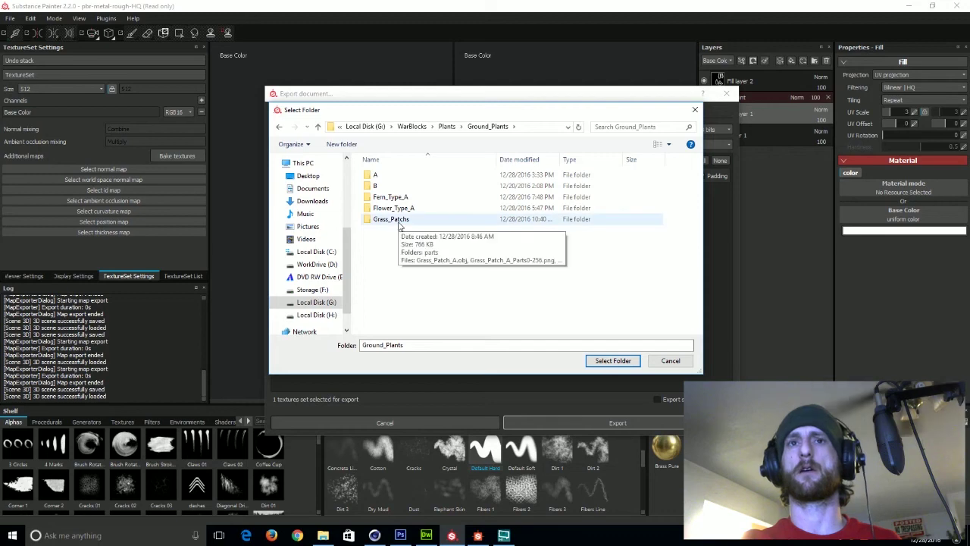
double_click(391, 197)
- Create a subfolder named 0 in Fern_Type_A, choose it as the destination, and export the black-and-white textures there
right_click(393, 229)
mouse_move(413, 336)
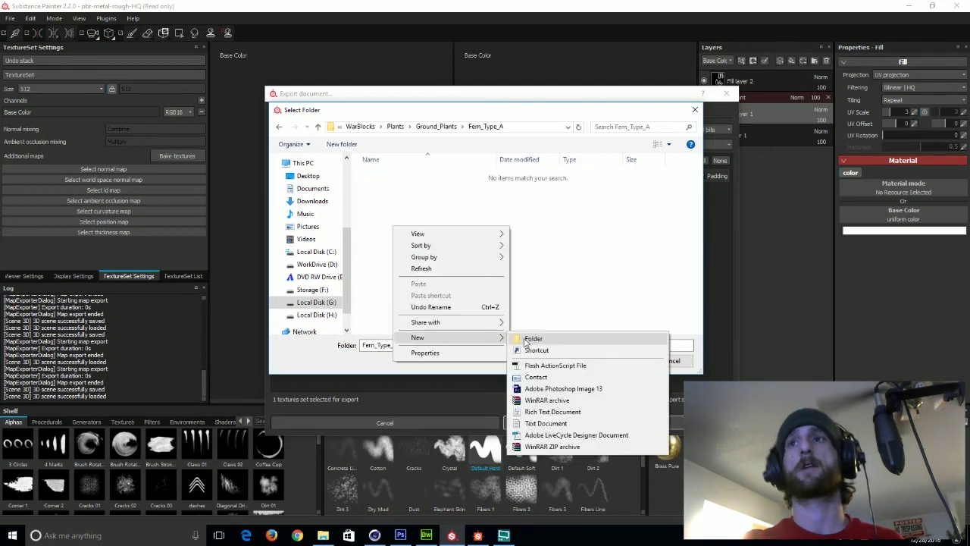
click(531, 338)
text(0)
key(Return)
key(Return)
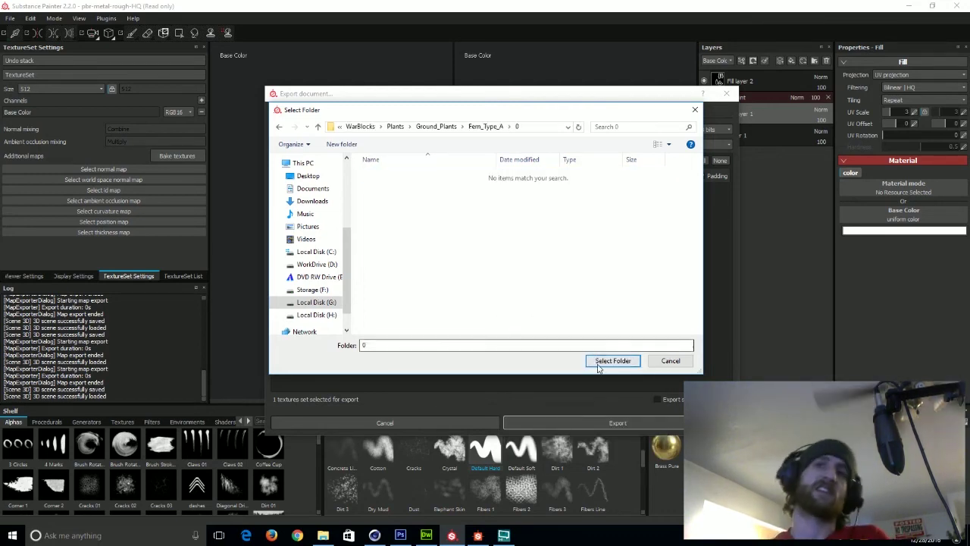
click(612, 360)
click(617, 422)
click(533, 276)
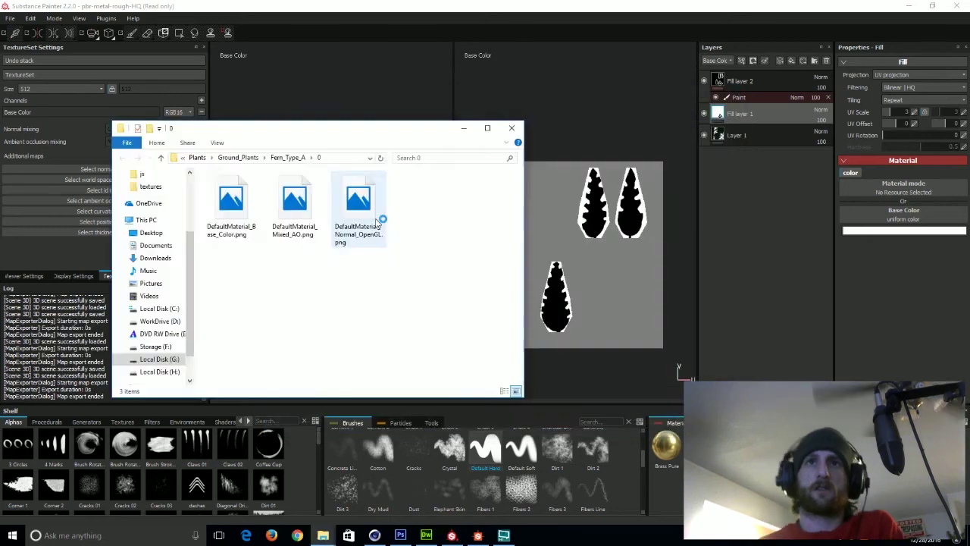
- Rename the exported base color image to alpha.png and delete the Mixed_AO and Normal_OpenGL images
click(229, 235)
click(225, 236)
text(alpha)
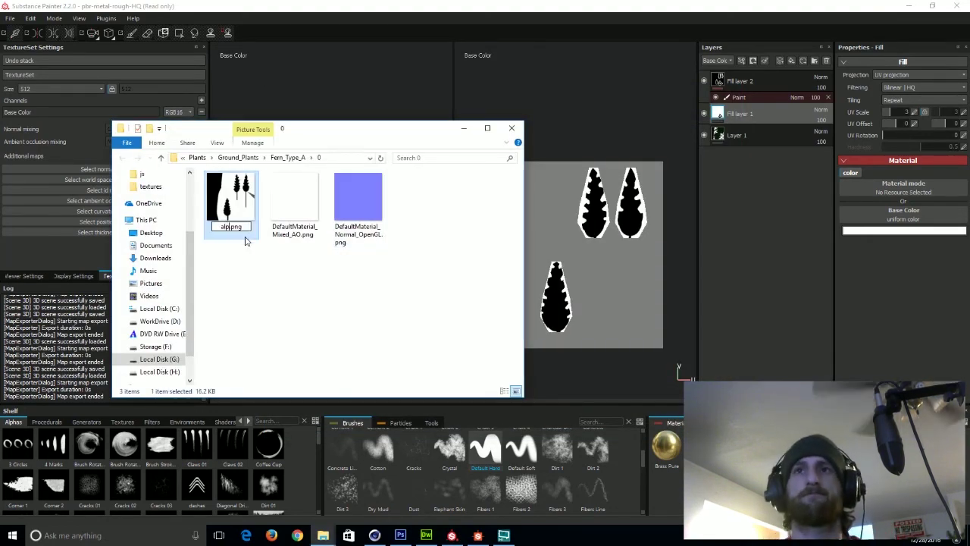
click(294, 201)
ctrl+click(359, 213)
key(Delete)
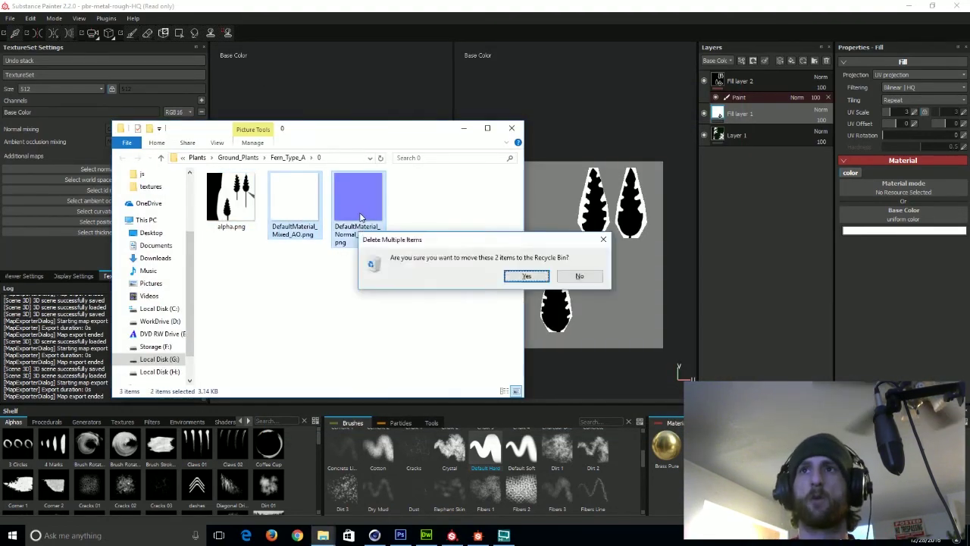
key(Return)
click(464, 127)
- Hide Fill layer 1 and Fill layer 2 and export the green leaf textures to the same folder
click(704, 81)
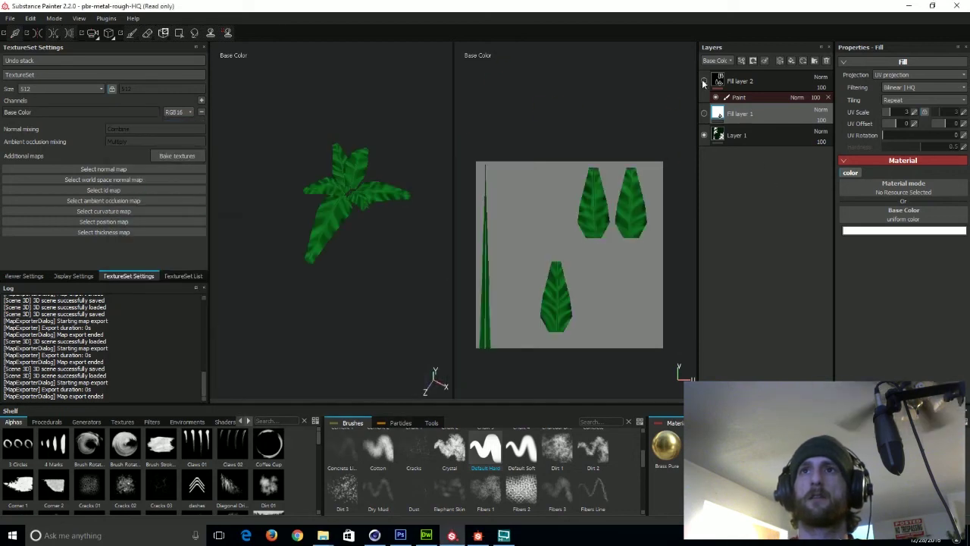
click(11, 18)
click(63, 139)
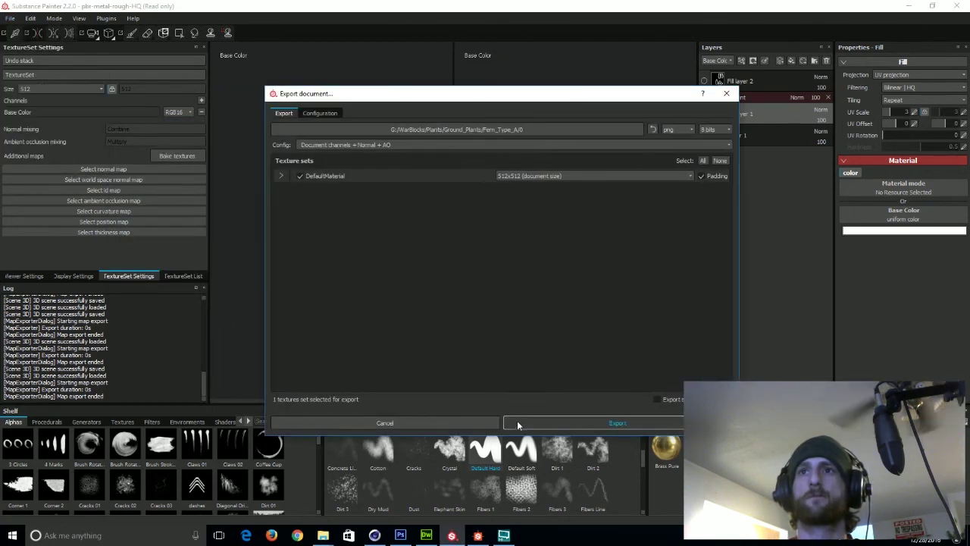
click(517, 420)
click(531, 275)
- Switch to Photoshop and open alpha.png and DefaultMaterial_Base_Color.png from the Fern_Type_A/0 folder
click(400, 535)
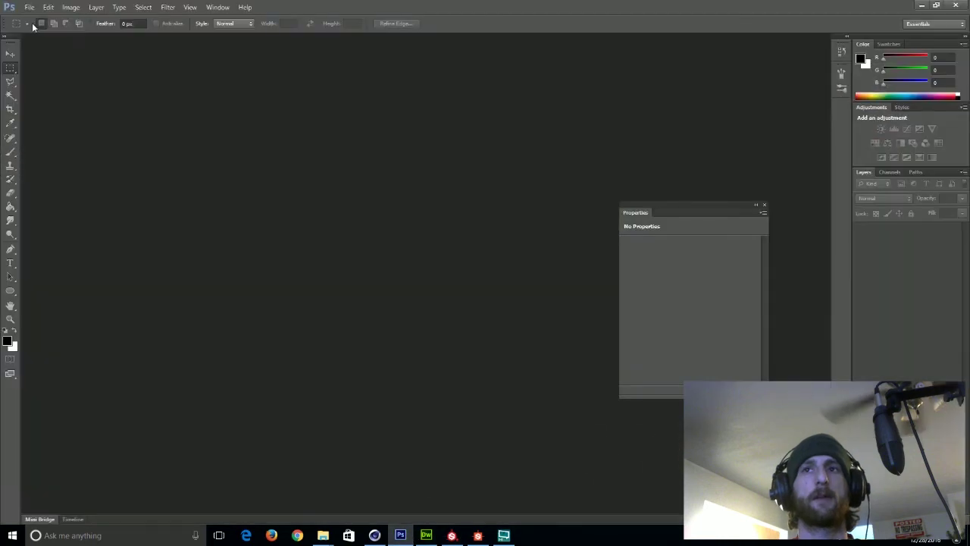
click(29, 7)
click(33, 35)
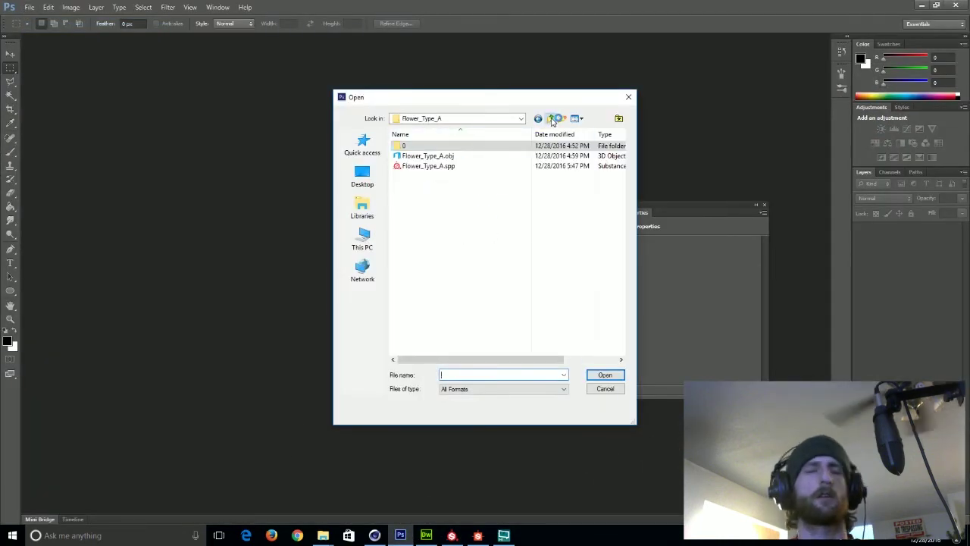
click(550, 118)
double_click(420, 173)
double_click(403, 145)
click(417, 160)
ctrl+click(482, 176)
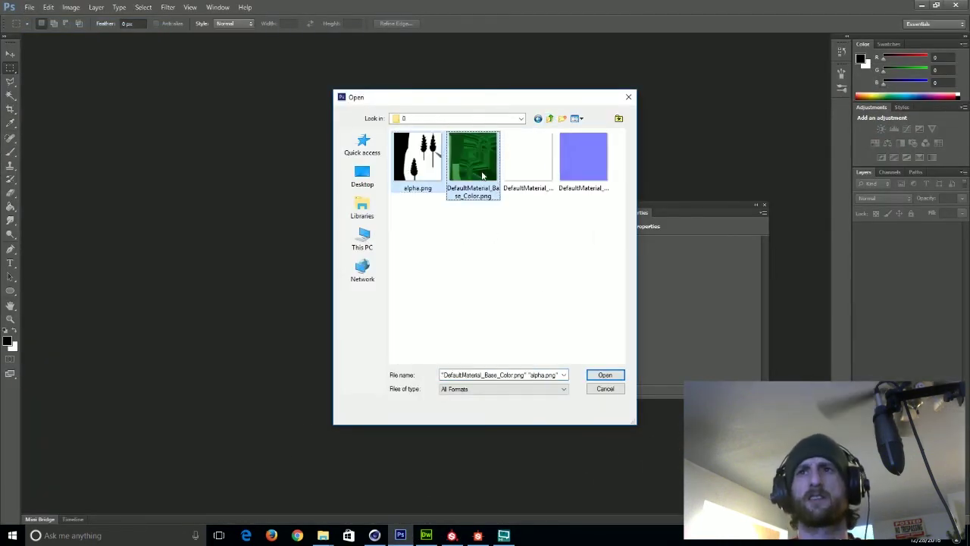
click(602, 374)
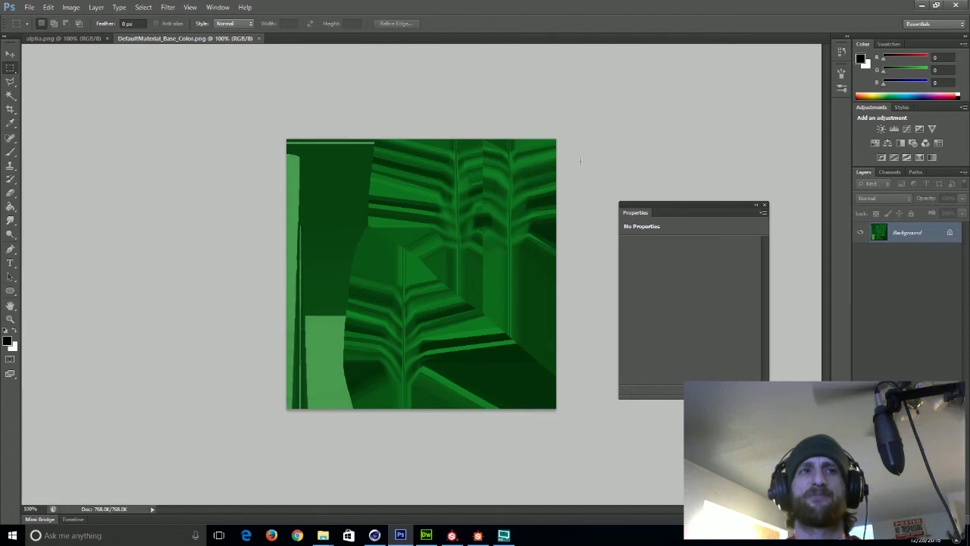
- Copy the whole alpha image into a new layer mask on the base color layer and invert the mask
click(66, 38)
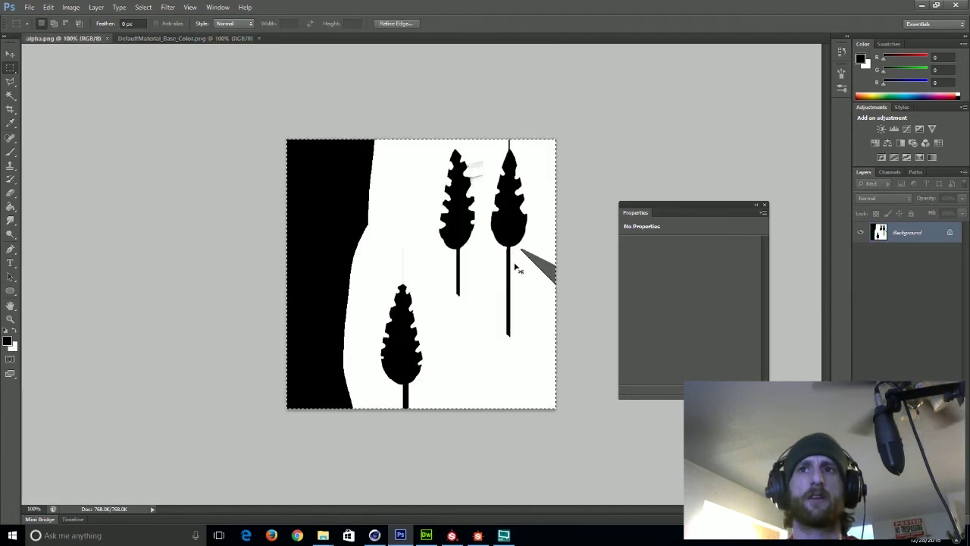
click(239, 38)
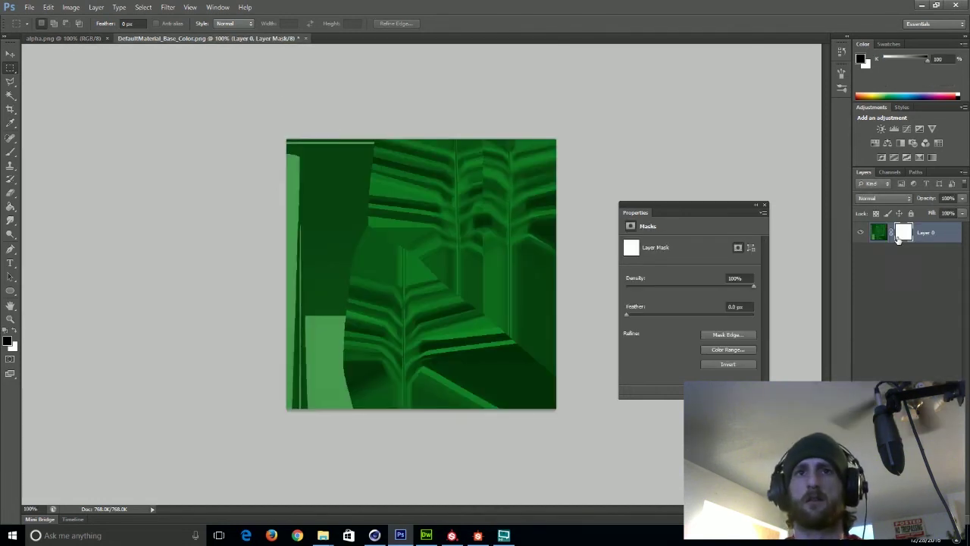
key(ctrl+v)
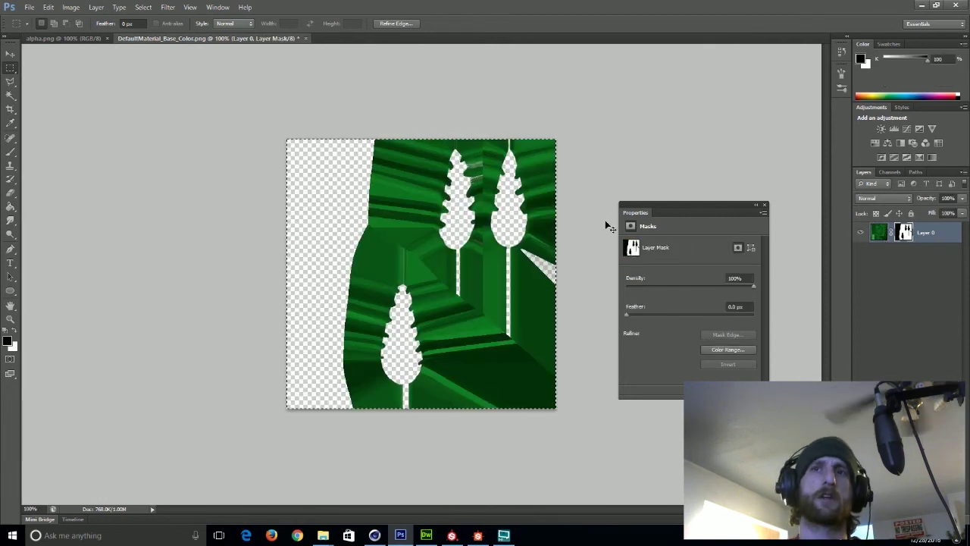
key(ctrl+i)
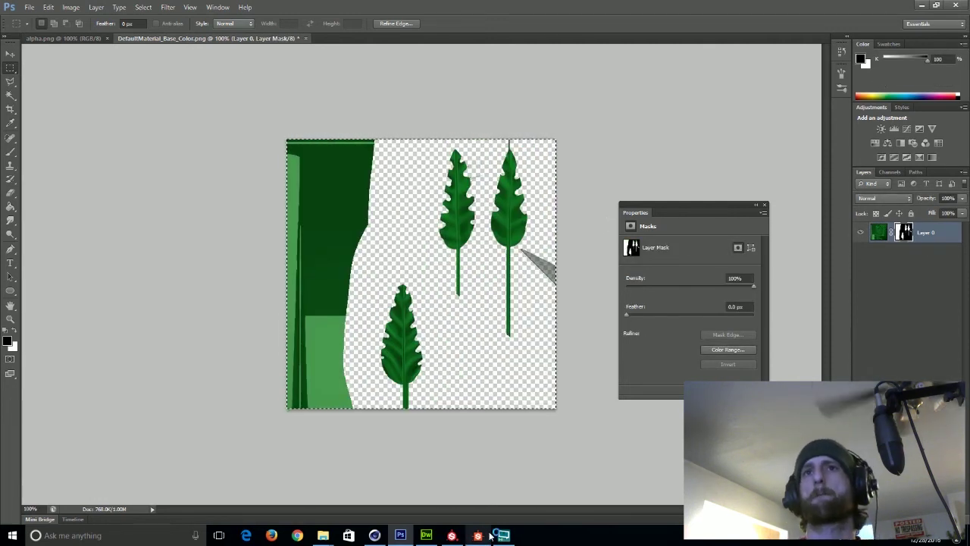
- Switch to Cinema 4D and create a material with Reflectance turned off and the Alpha channel turned on
mouse_move(412, 536)
click(375, 535)
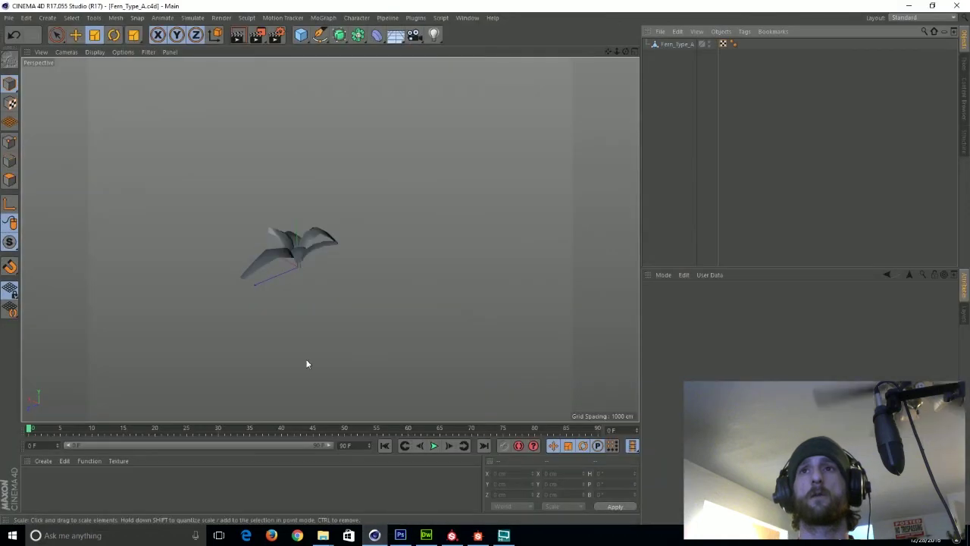
double_click(87, 490)
double_click(37, 478)
click(215, 236)
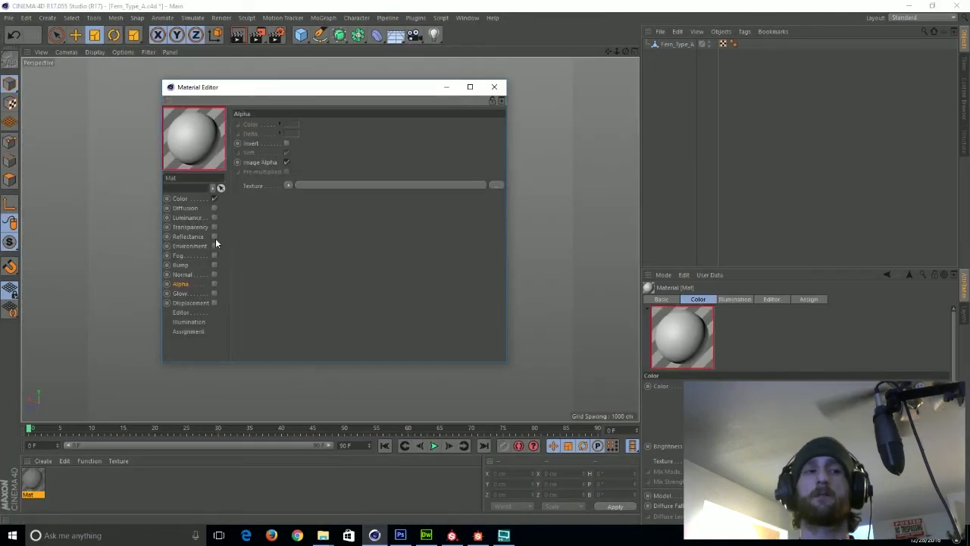
click(214, 283)
click(318, 187)
- Load alpha.png from Ground_Plants/Fern_Type_A/0 as the material's alpha texture without copying it to the project location
click(293, 121)
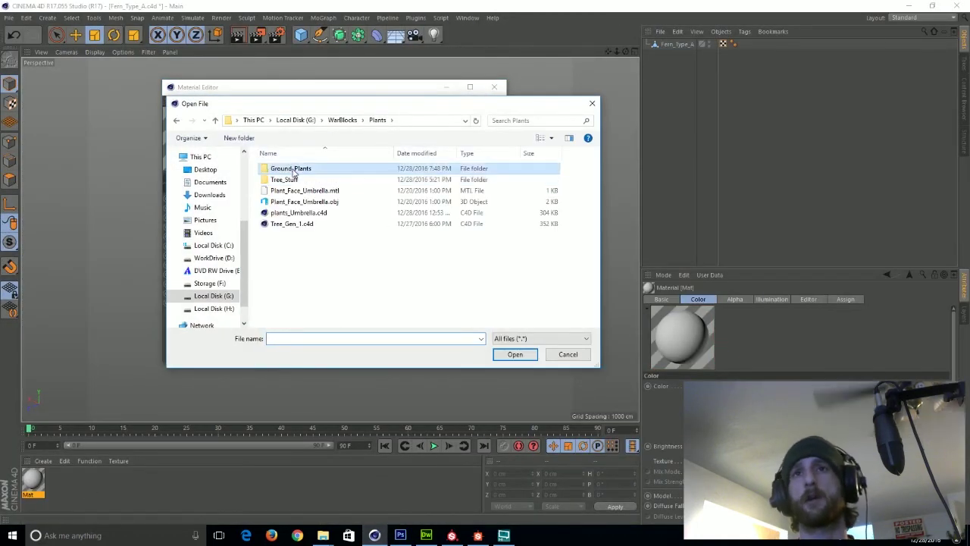
double_click(294, 170)
double_click(290, 189)
click(278, 172)
double_click(273, 168)
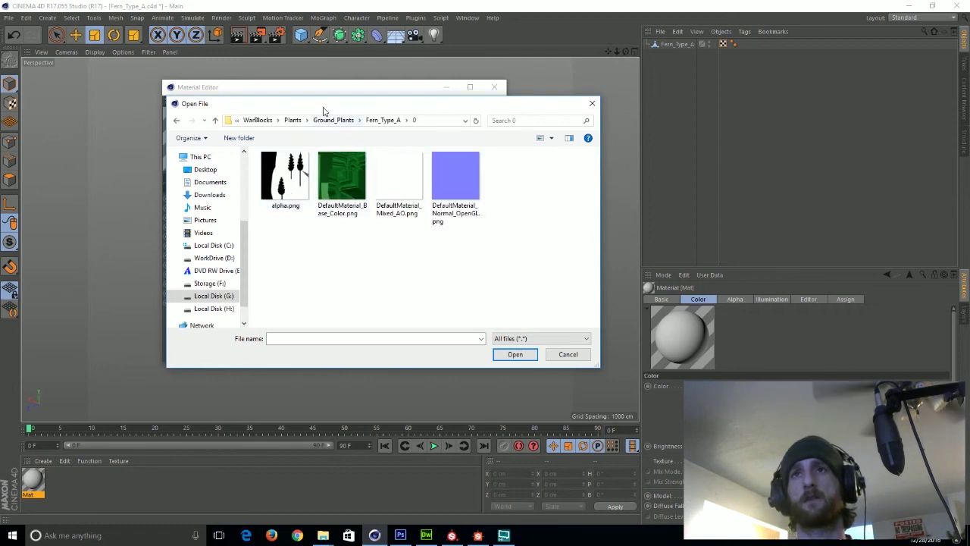
drag(324, 112, 498, 134)
click(459, 198)
click(689, 376)
click(543, 305)
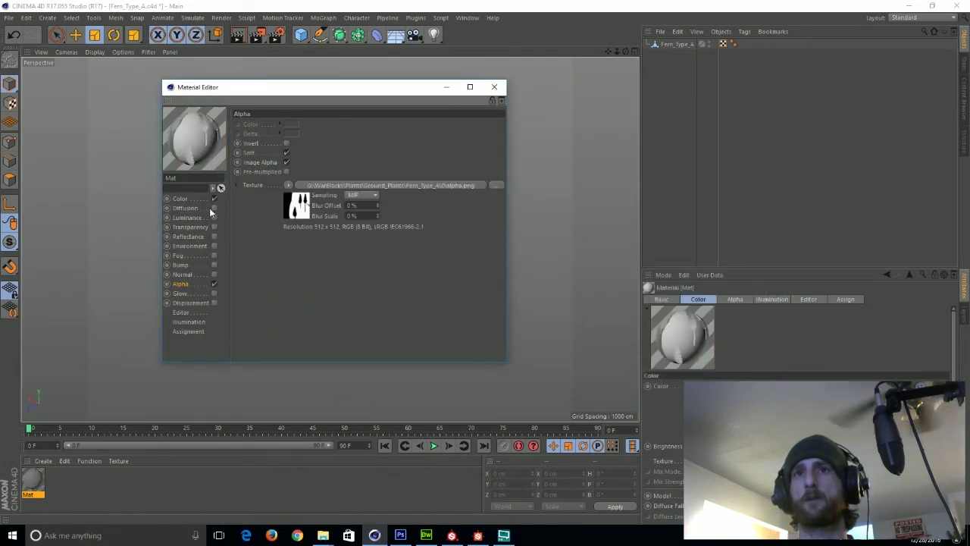
- Invert the material's alpha and load DefaultMaterial_Base_Color.png as its color texture
click(198, 199)
click(214, 283)
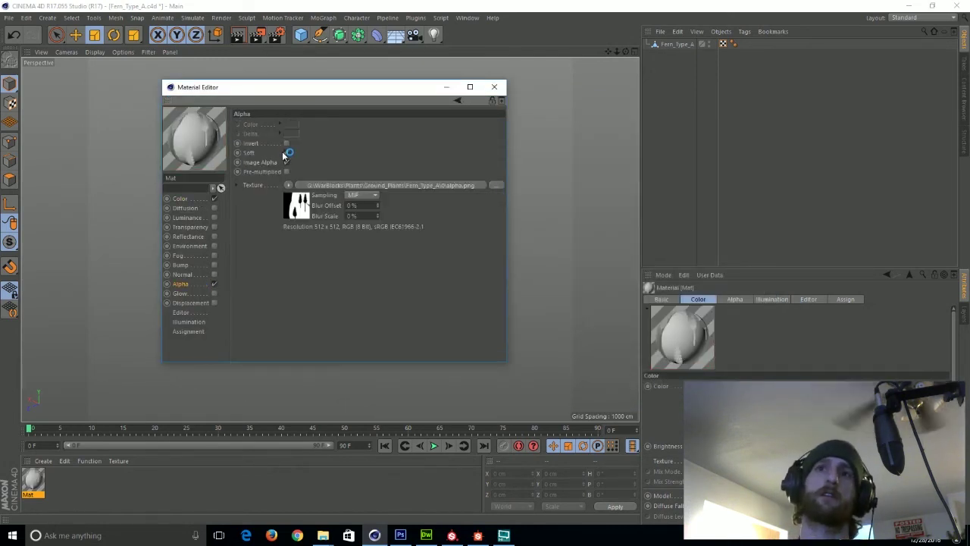
click(186, 198)
click(314, 195)
click(515, 201)
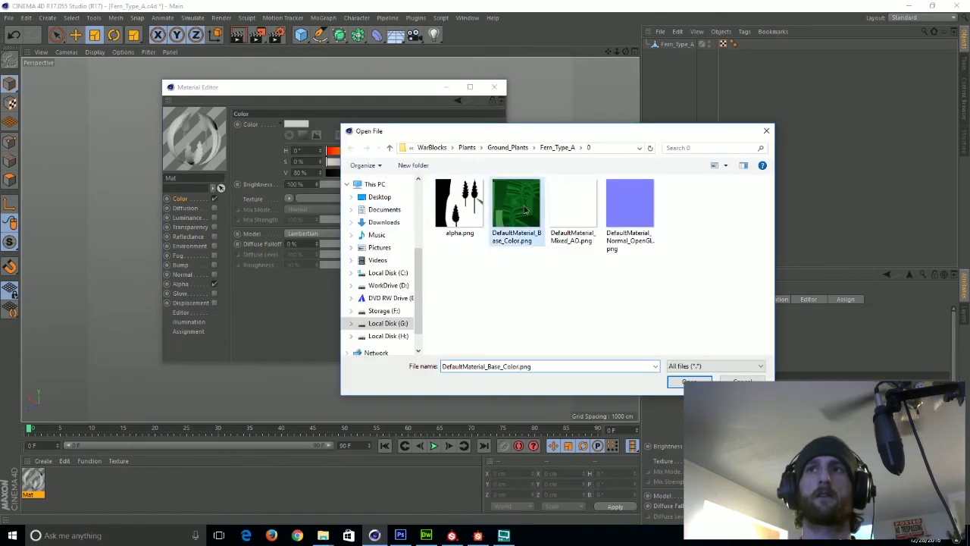
click(694, 381)
click(544, 305)
click(494, 88)
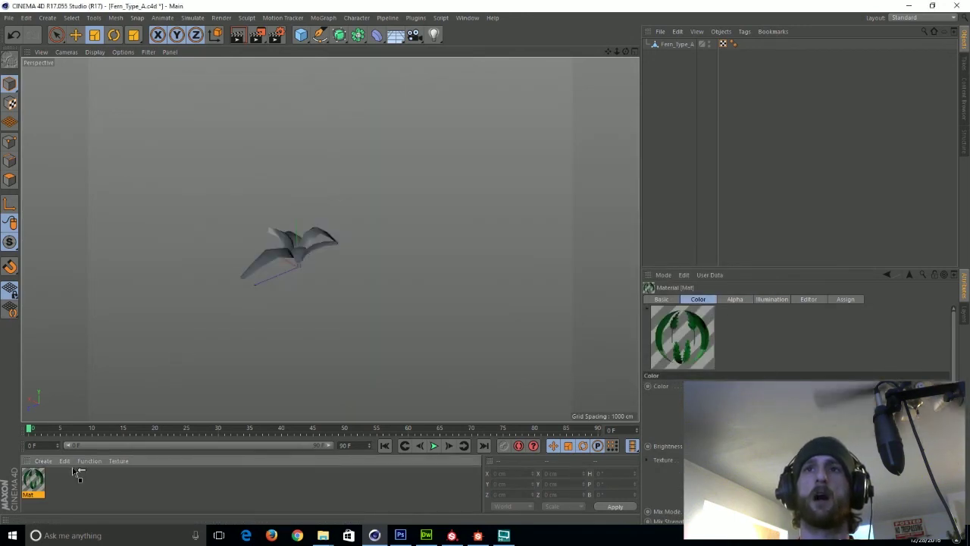
- Apply the leaf material to Fern_Type_A and render the view from a higher angle
drag(682, 47, 681, 45)
alt+drag(329, 238, 369, 280)
key(ctrl+r)
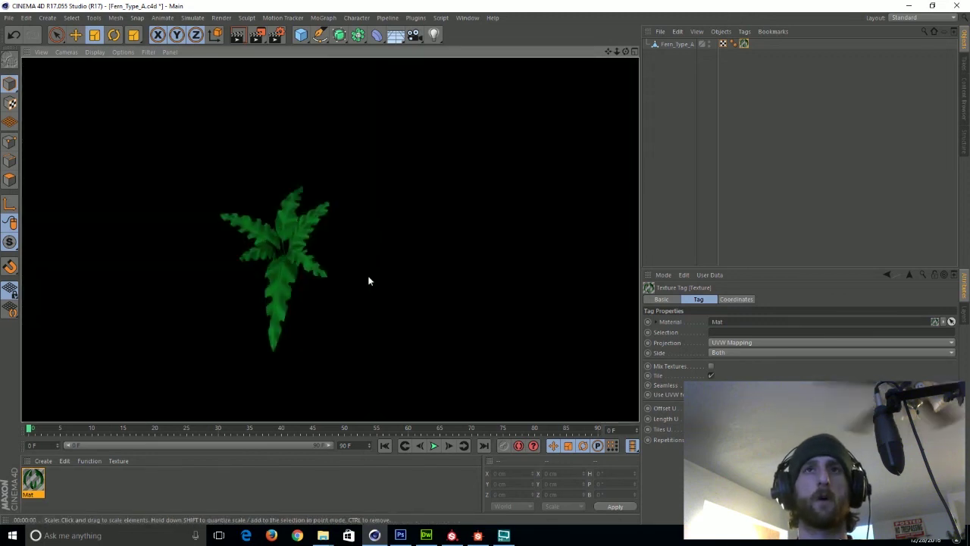
- Add The Illuminati light rig and a Floor object to the fern scene
click(660, 31)
click(879, 83)
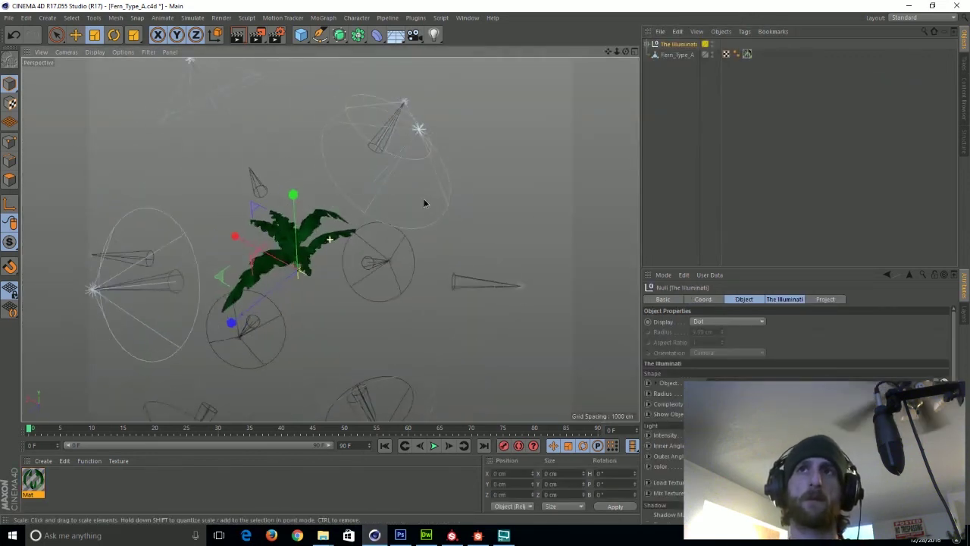
alt+drag(424, 203, 416, 201)
click(395, 36)
- Add the Ambient Occlusion effect to the render settings and set Anti-Aliasing to Best
click(222, 18)
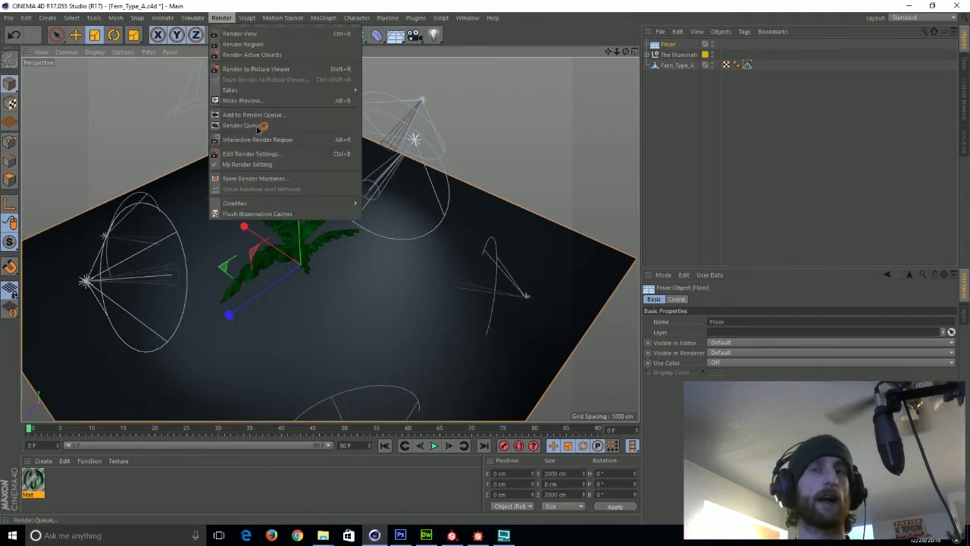
click(254, 153)
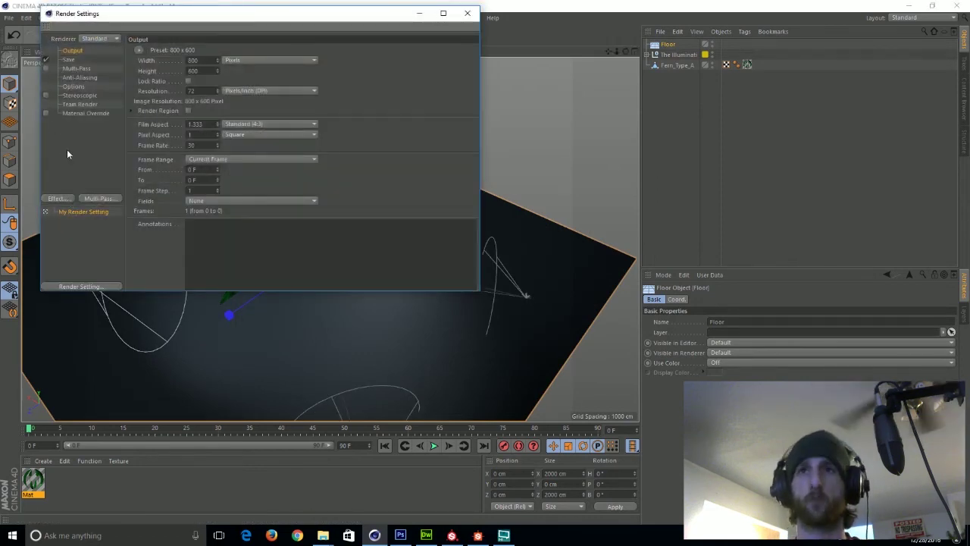
click(58, 198)
click(114, 272)
click(80, 77)
click(241, 50)
click(231, 82)
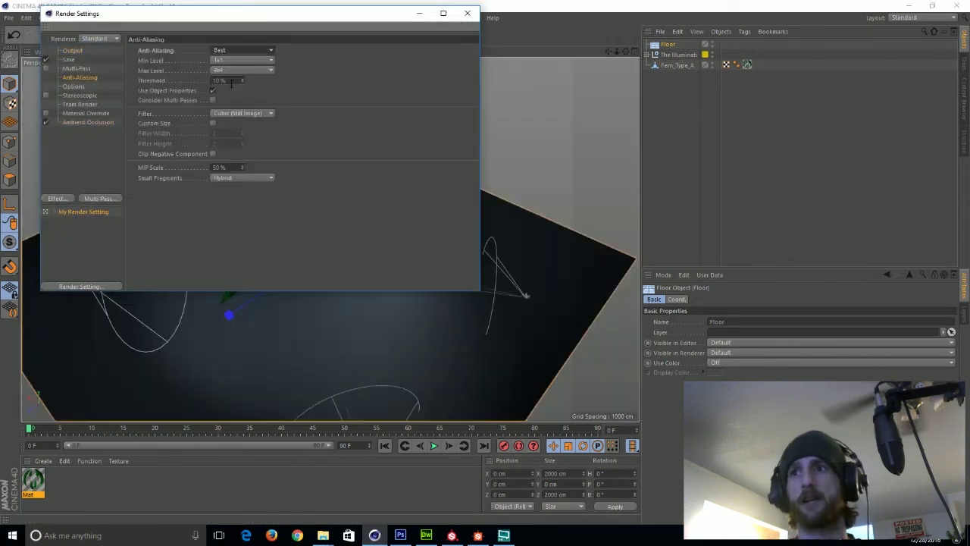
click(468, 13)
scroll(337, 247, up, 3)
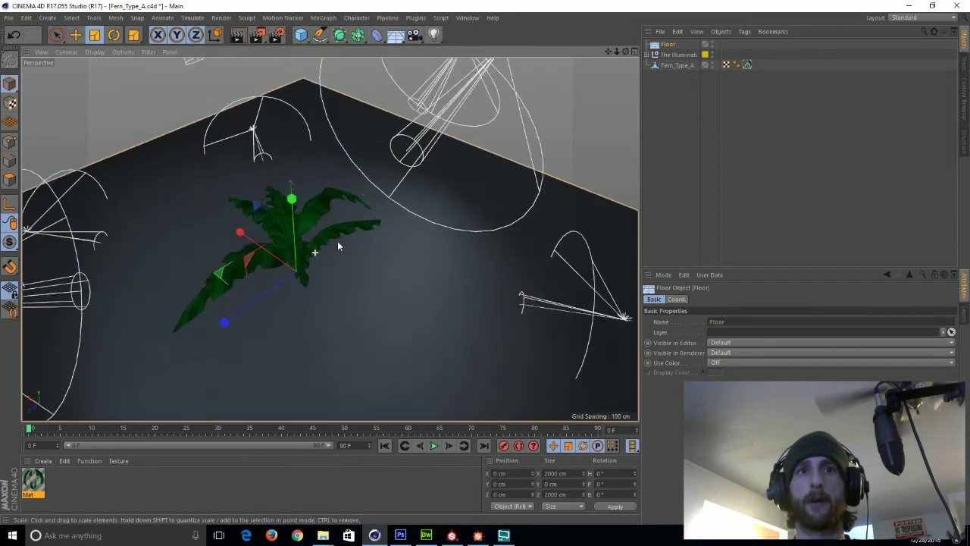
- Render the fern on the lit floor from a different camera angle
alt+drag(338, 247, 437, 277)
key(ctrl+r)
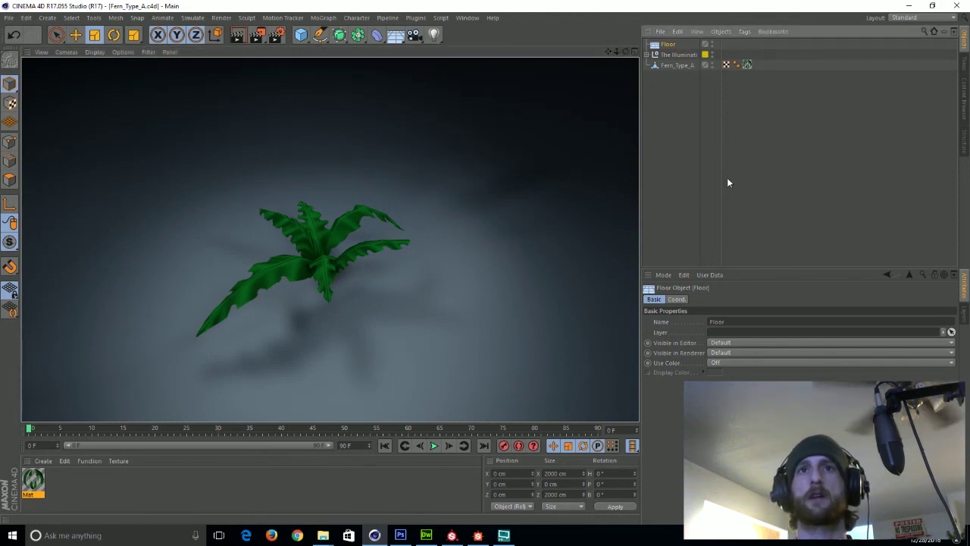
- Switch to the Untitled 7 project and save it as Fern_Type_A_Rig.c4d in the Fern_Type_A folder
click(467, 18)
click(500, 282)
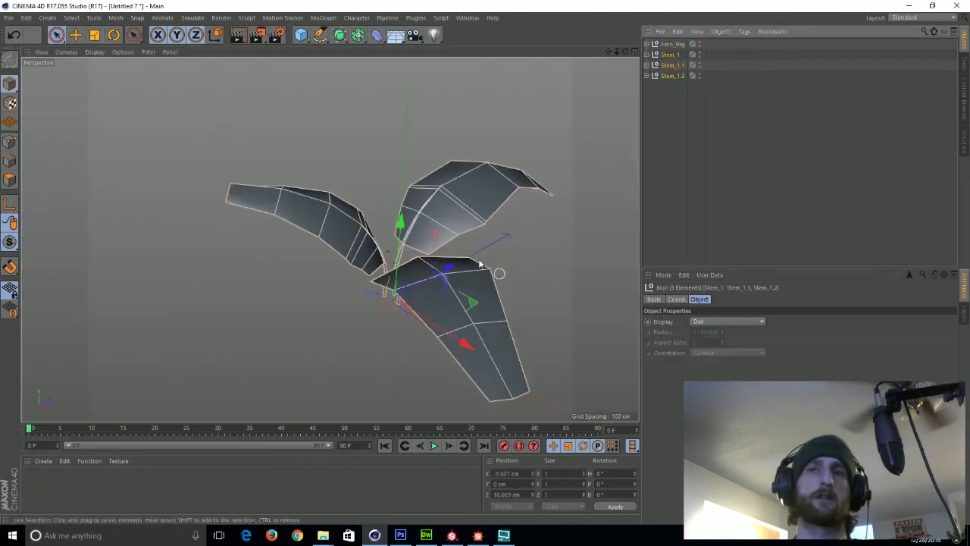
click(9, 18)
click(26, 115)
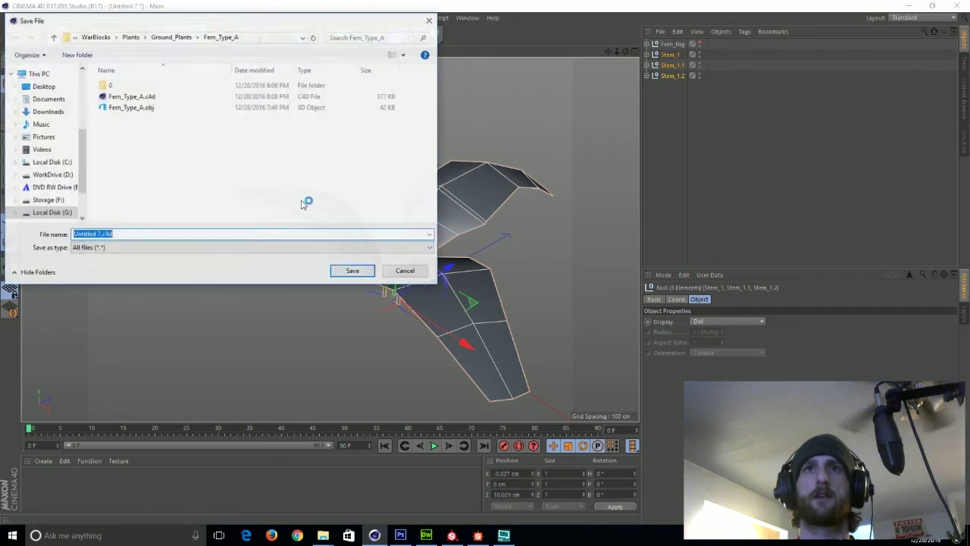
text(Fe)
key(BackSpace)
key(BackSpace)
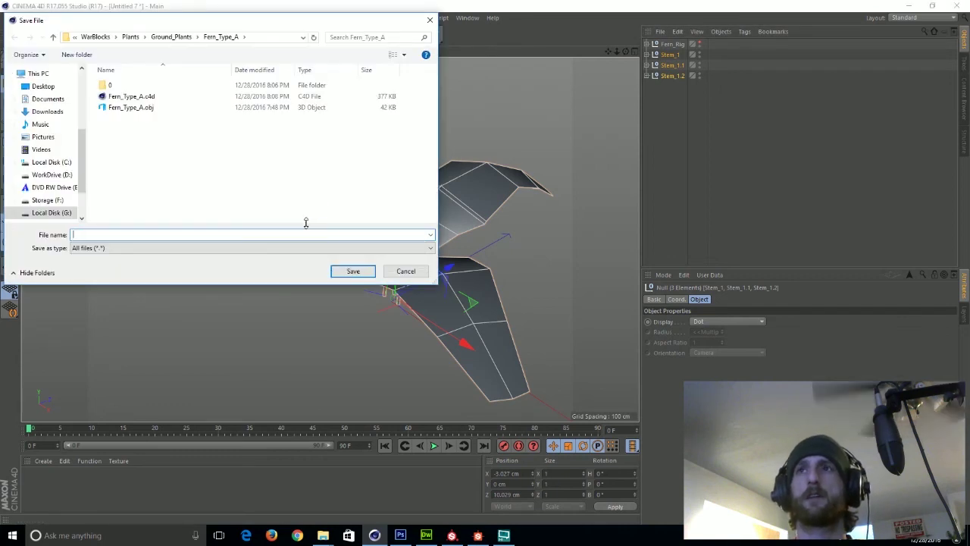
click(131, 96)
click(108, 234)
text(_Rig)
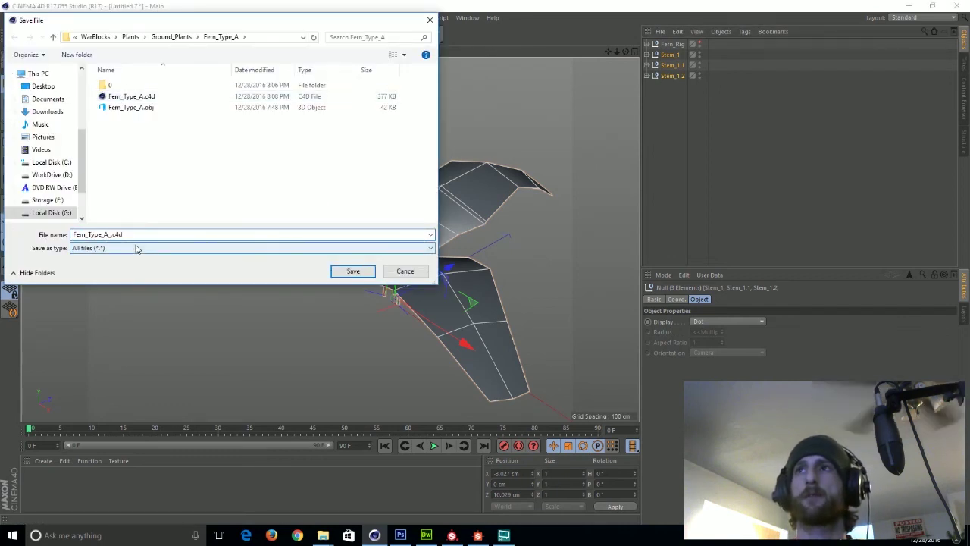
key(Return)
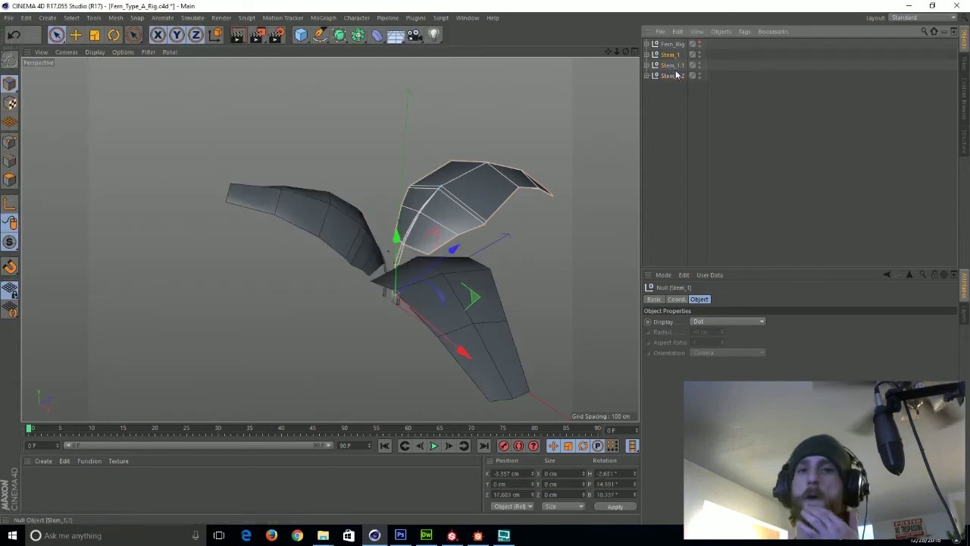
- Delete the Stem_1, Stem_1.1 and Stem_1.2 nulls, make Fern_Rig visible and save the rig project
key(Delete)
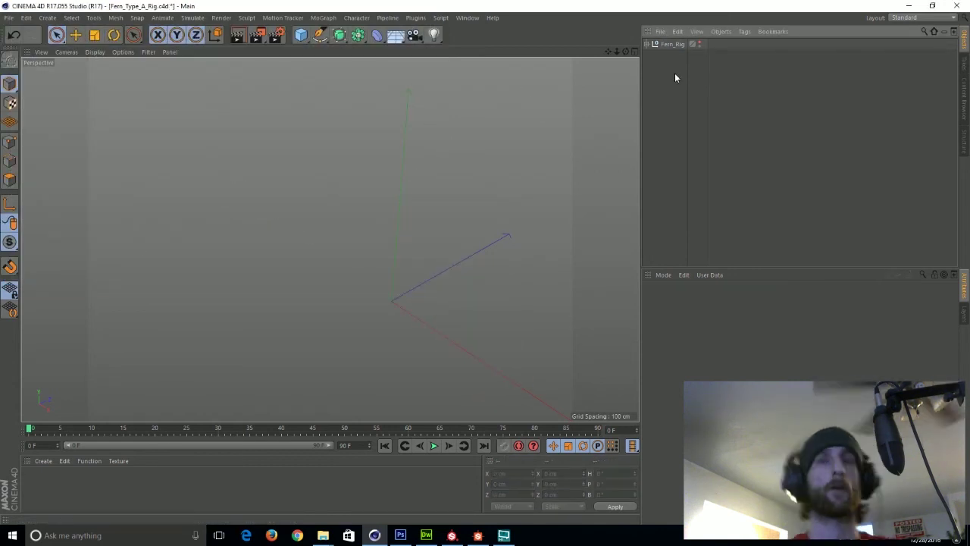
click(697, 43)
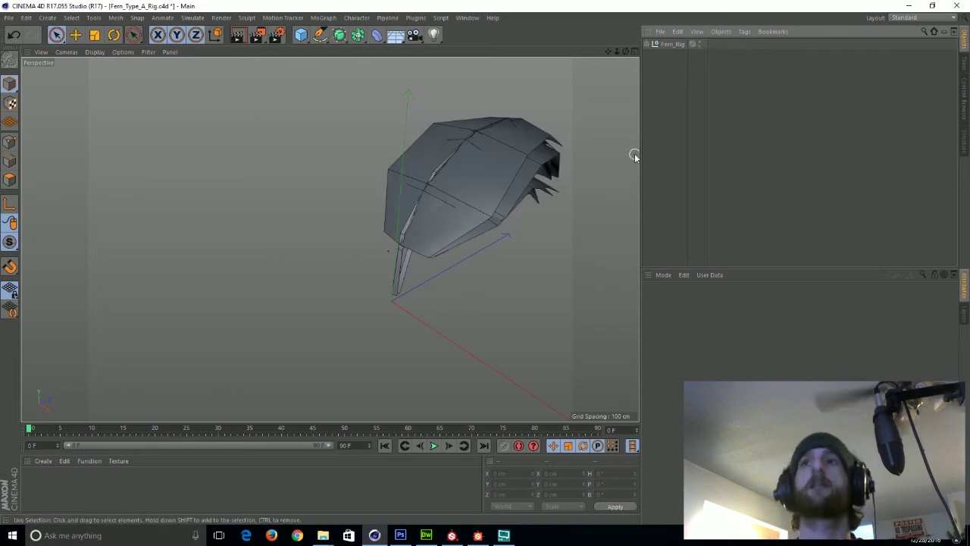
click(957, 6)
click(543, 305)
- Close Fern_Type_A_Rig.c4d and the swamp tree projects, discarding the changes to Swamp_Tree_Type_A.c4d
click(9, 18)
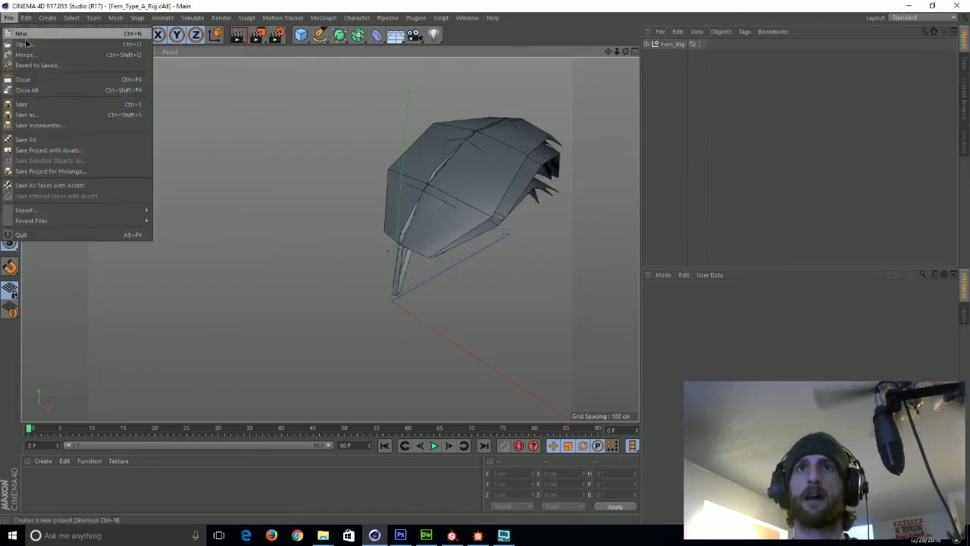
click(23, 80)
click(10, 18)
click(21, 80)
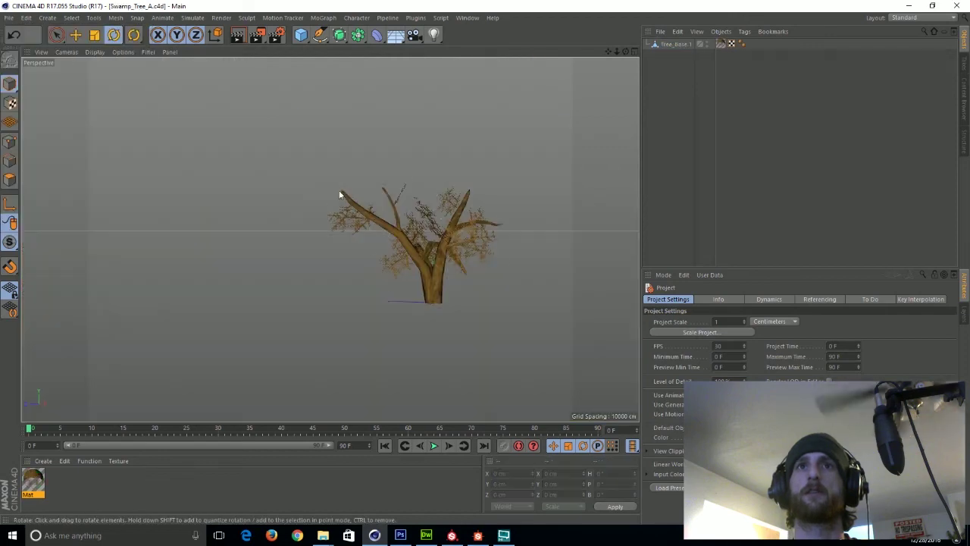
click(9, 18)
click(21, 80)
click(8, 17)
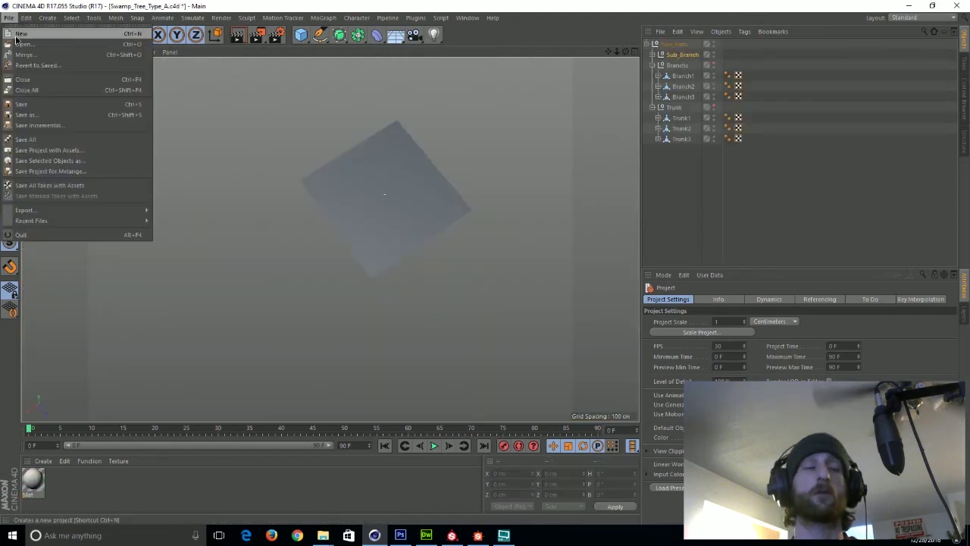
click(23, 79)
click(492, 308)
- Render a view of the flowers in Flower_Type_A.c4d, then save and close that project
alt+drag(361, 227, 265, 244)
click(238, 35)
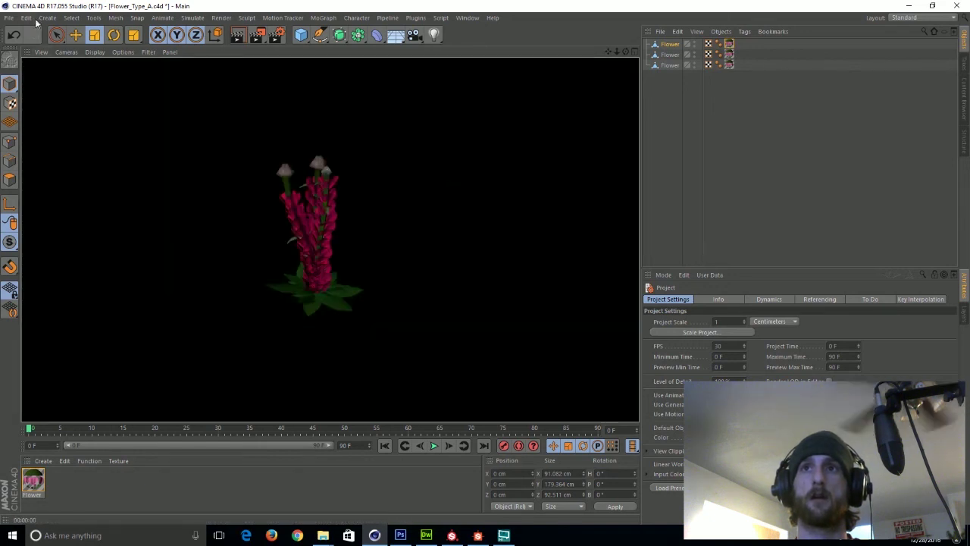
click(8, 18)
click(39, 90)
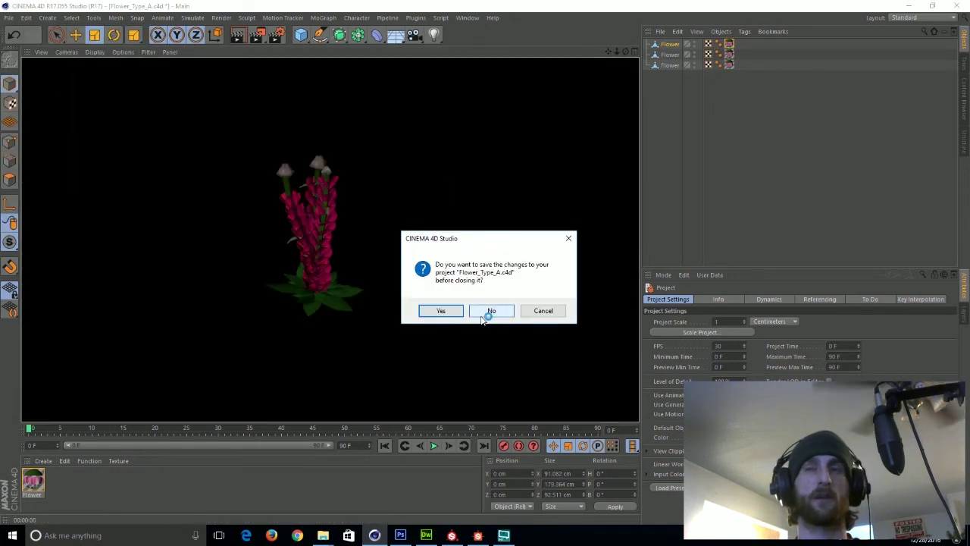
click(440, 310)
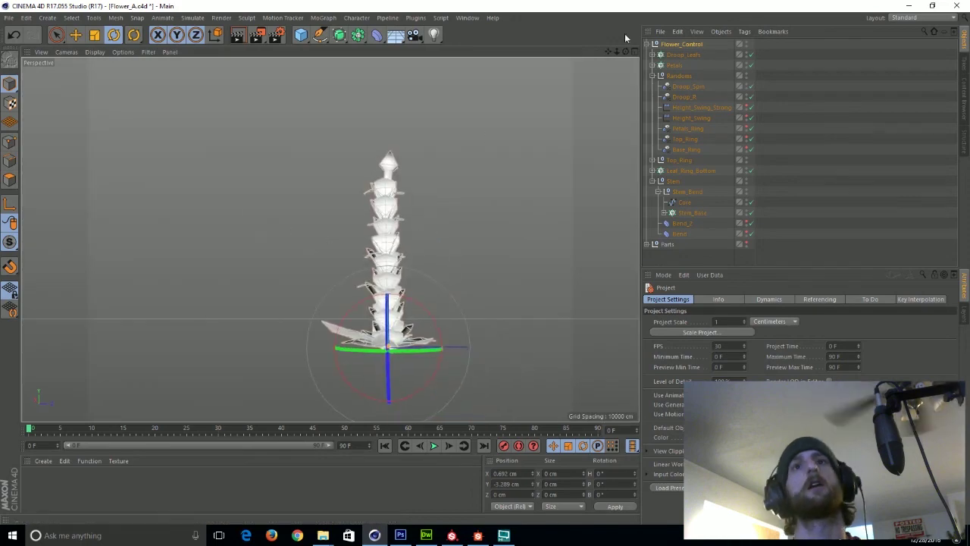
click(649, 55)
click(669, 56)
key(Delete)
alt+drag(522, 166, 504, 234)
key(ctrl+z)
- Save Flower_A.c4d and close it
click(10, 18)
click(27, 103)
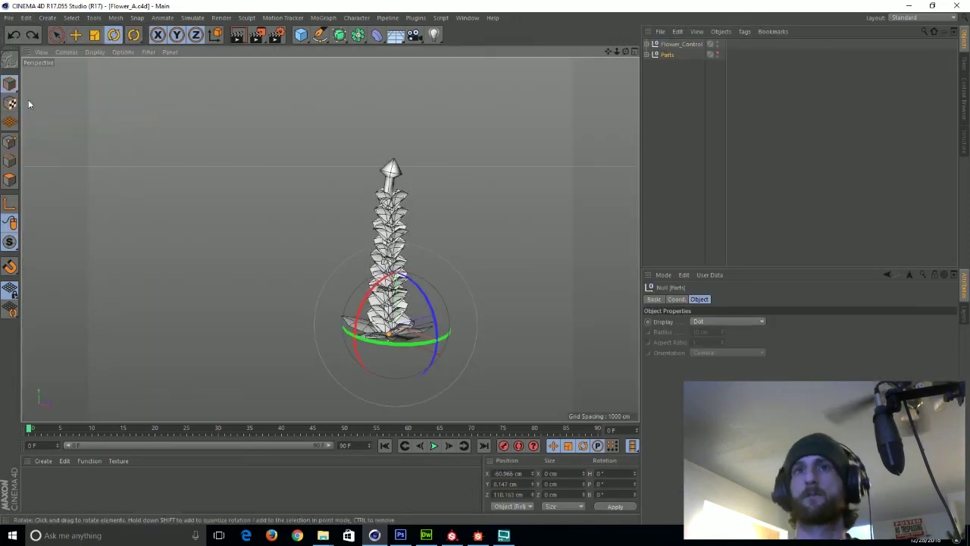
click(9, 18)
click(24, 80)
- View the plant meshes in plants_Umbrella.c4d from another angle and close the project
alt+drag(558, 157, 448, 217)
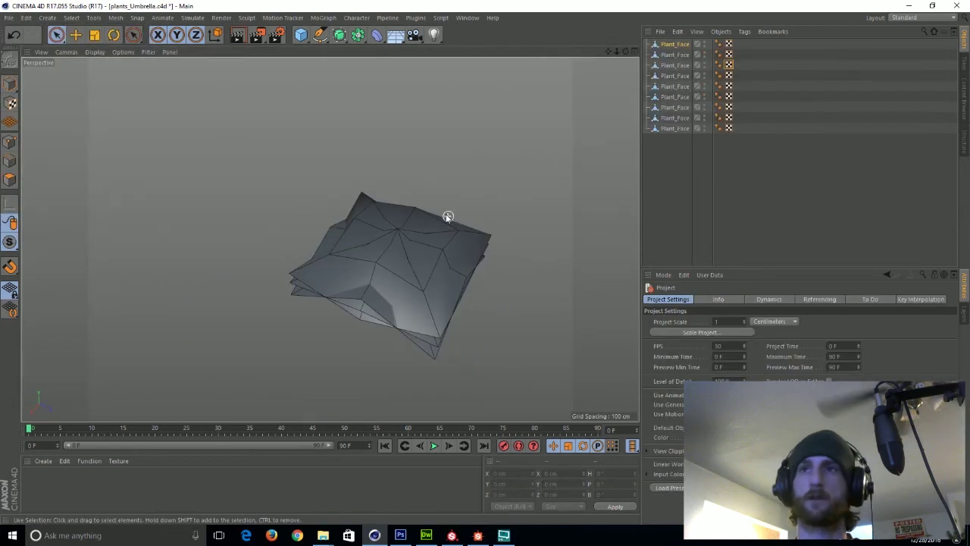
click(8, 18)
click(52, 79)
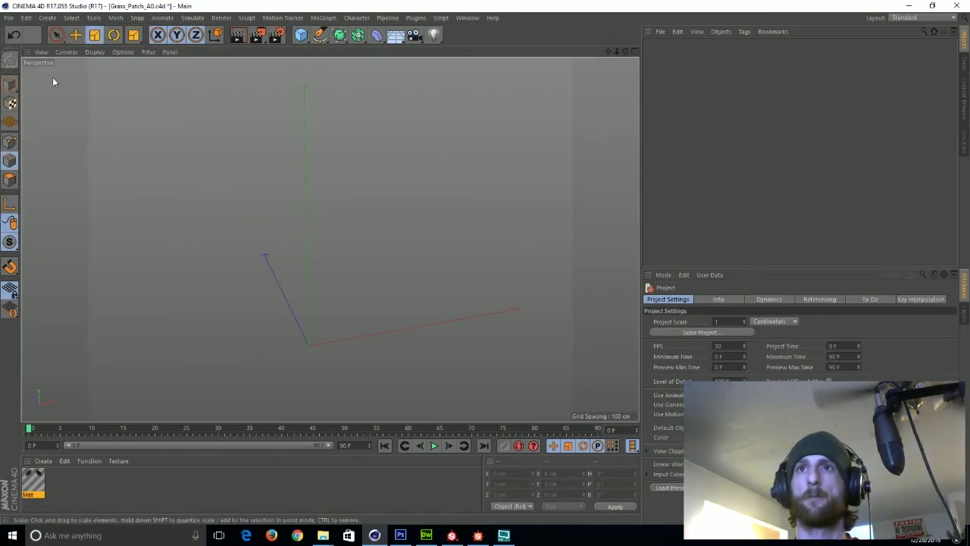
- Minimize the open applications, switch to the Chrome browser and open the Legends Alpha page
click(908, 6)
click(910, 6)
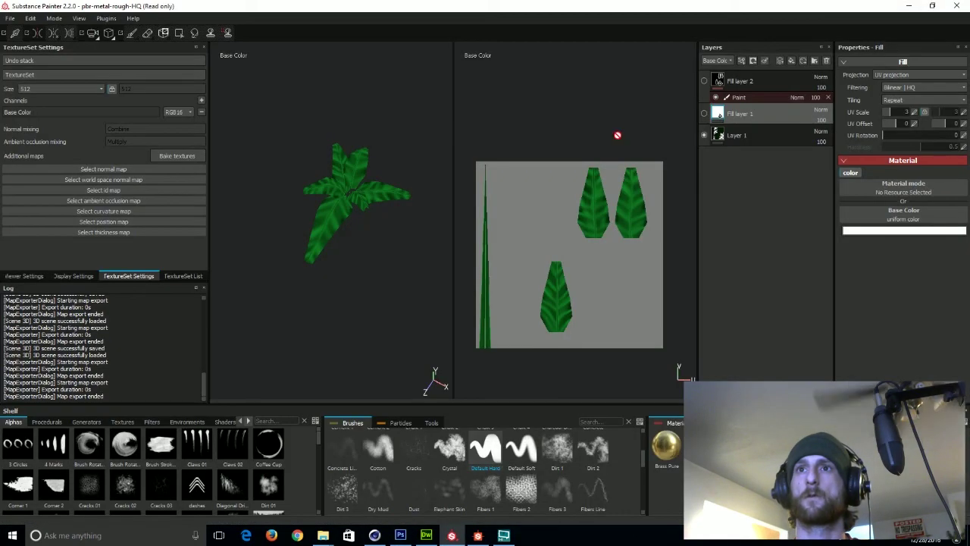
click(910, 6)
click(909, 6)
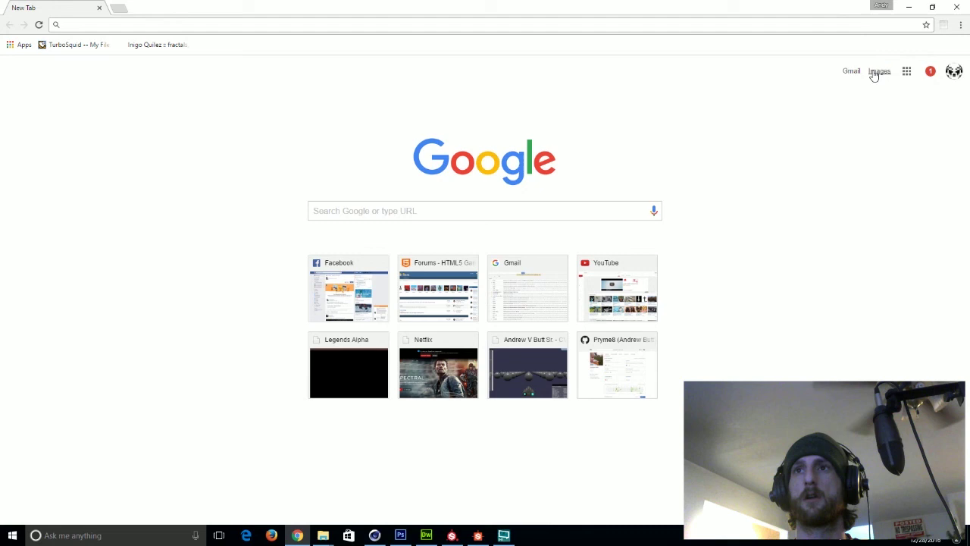
click(851, 70)
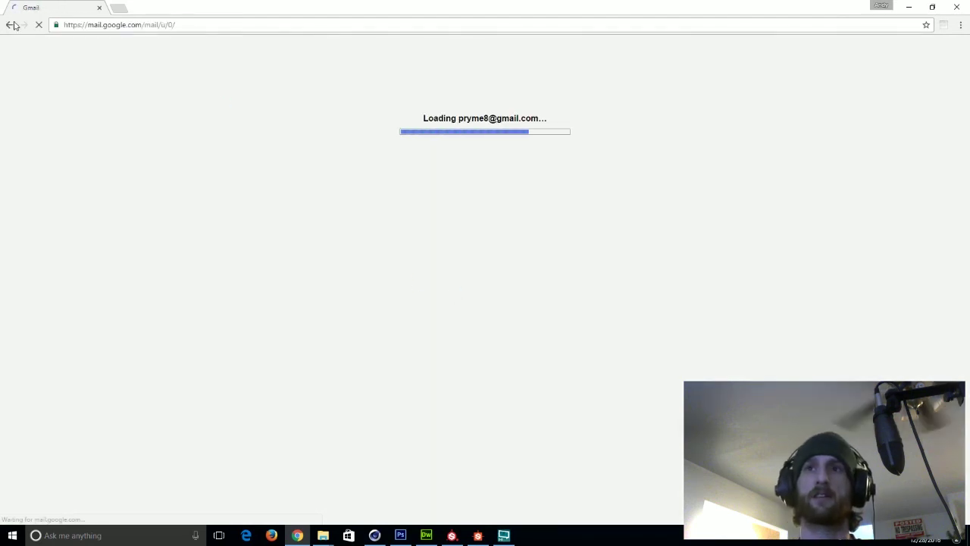
click(10, 24)
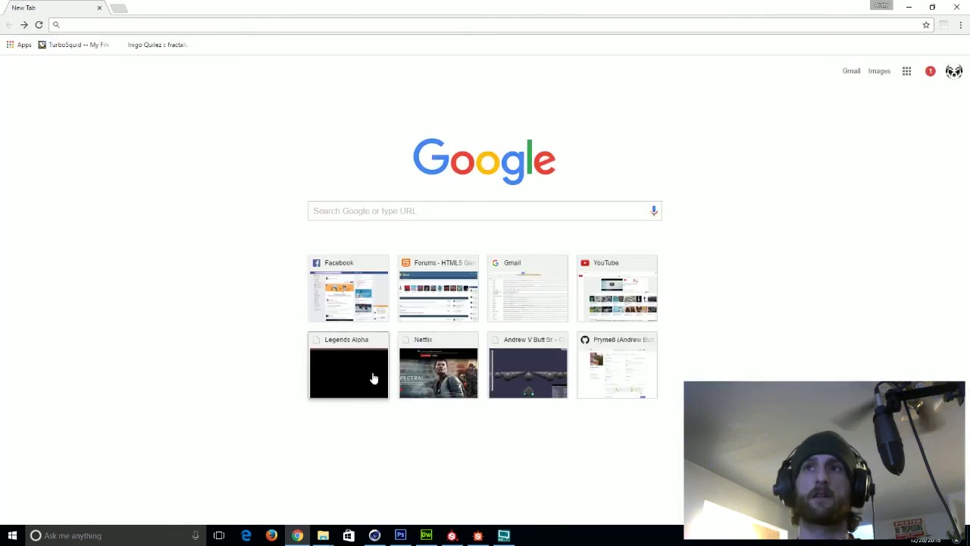
click(372, 376)
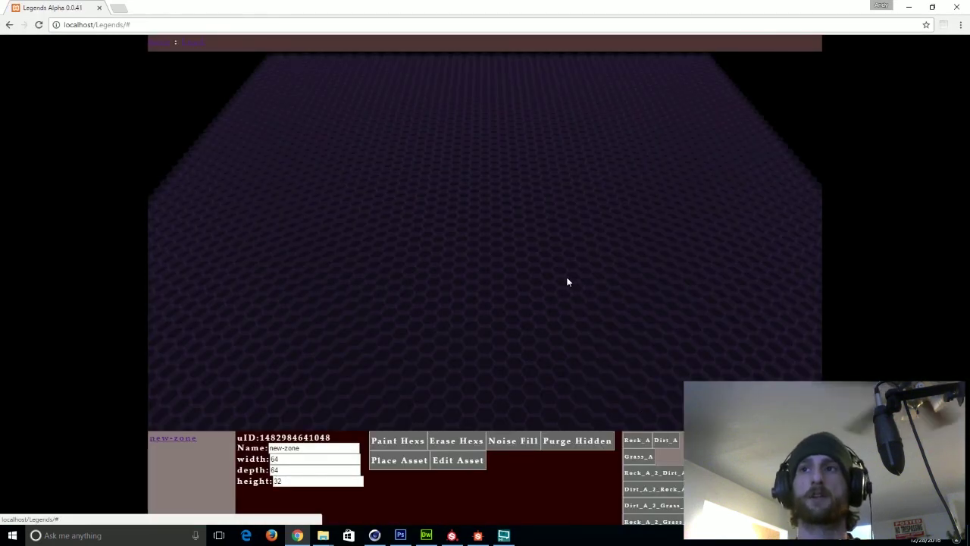
- Place plant and tree assets across new-zone, and paint Rock_A and Dirt_A hexes beside them
click(405, 464)
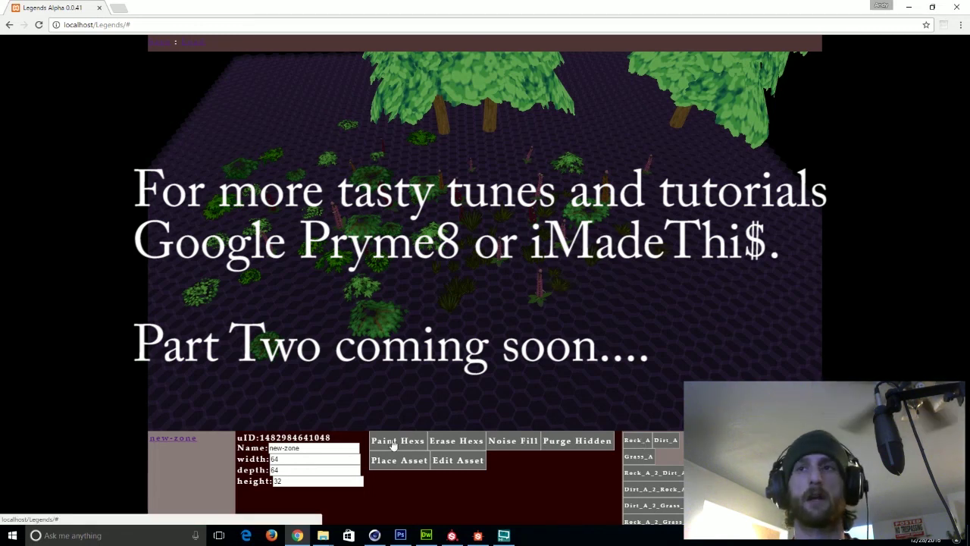
click(634, 316)
click(659, 439)
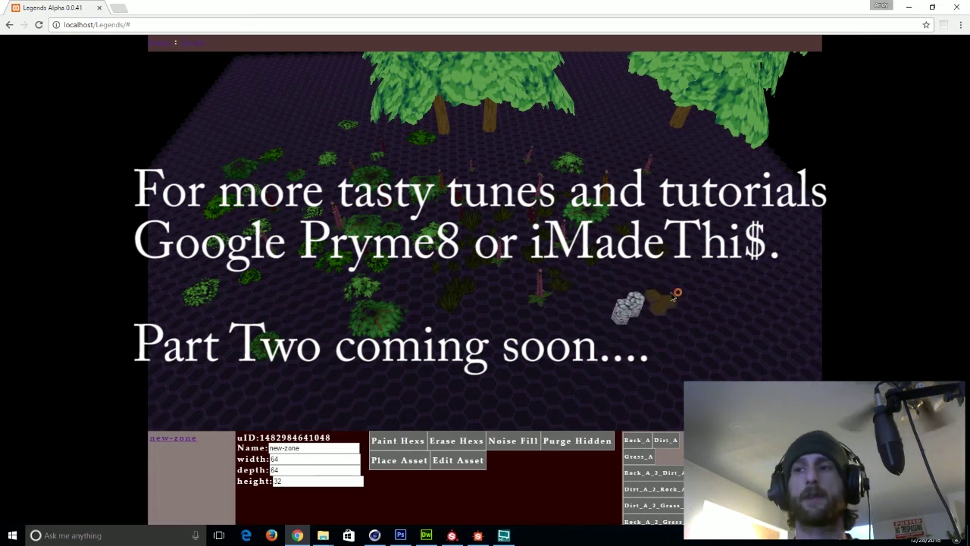